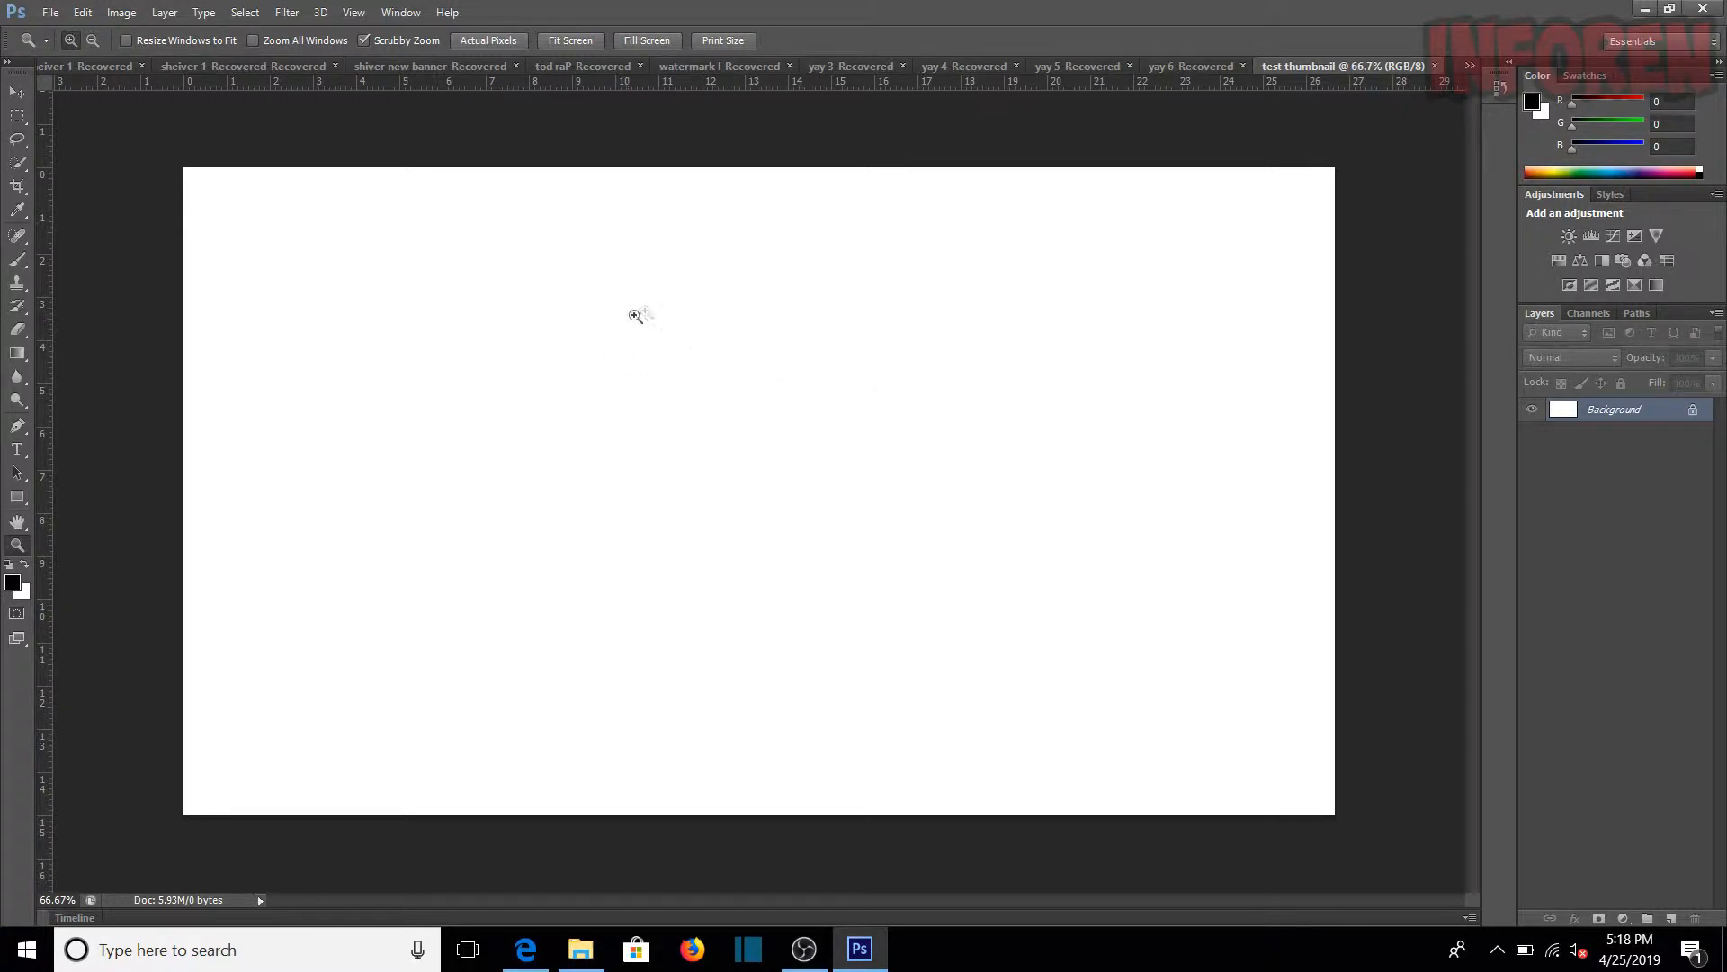
# Step: Create a new document named "test thumbnail", 1920 by 1080 pixels, with white background contents
pyautogui.click(63, 13)
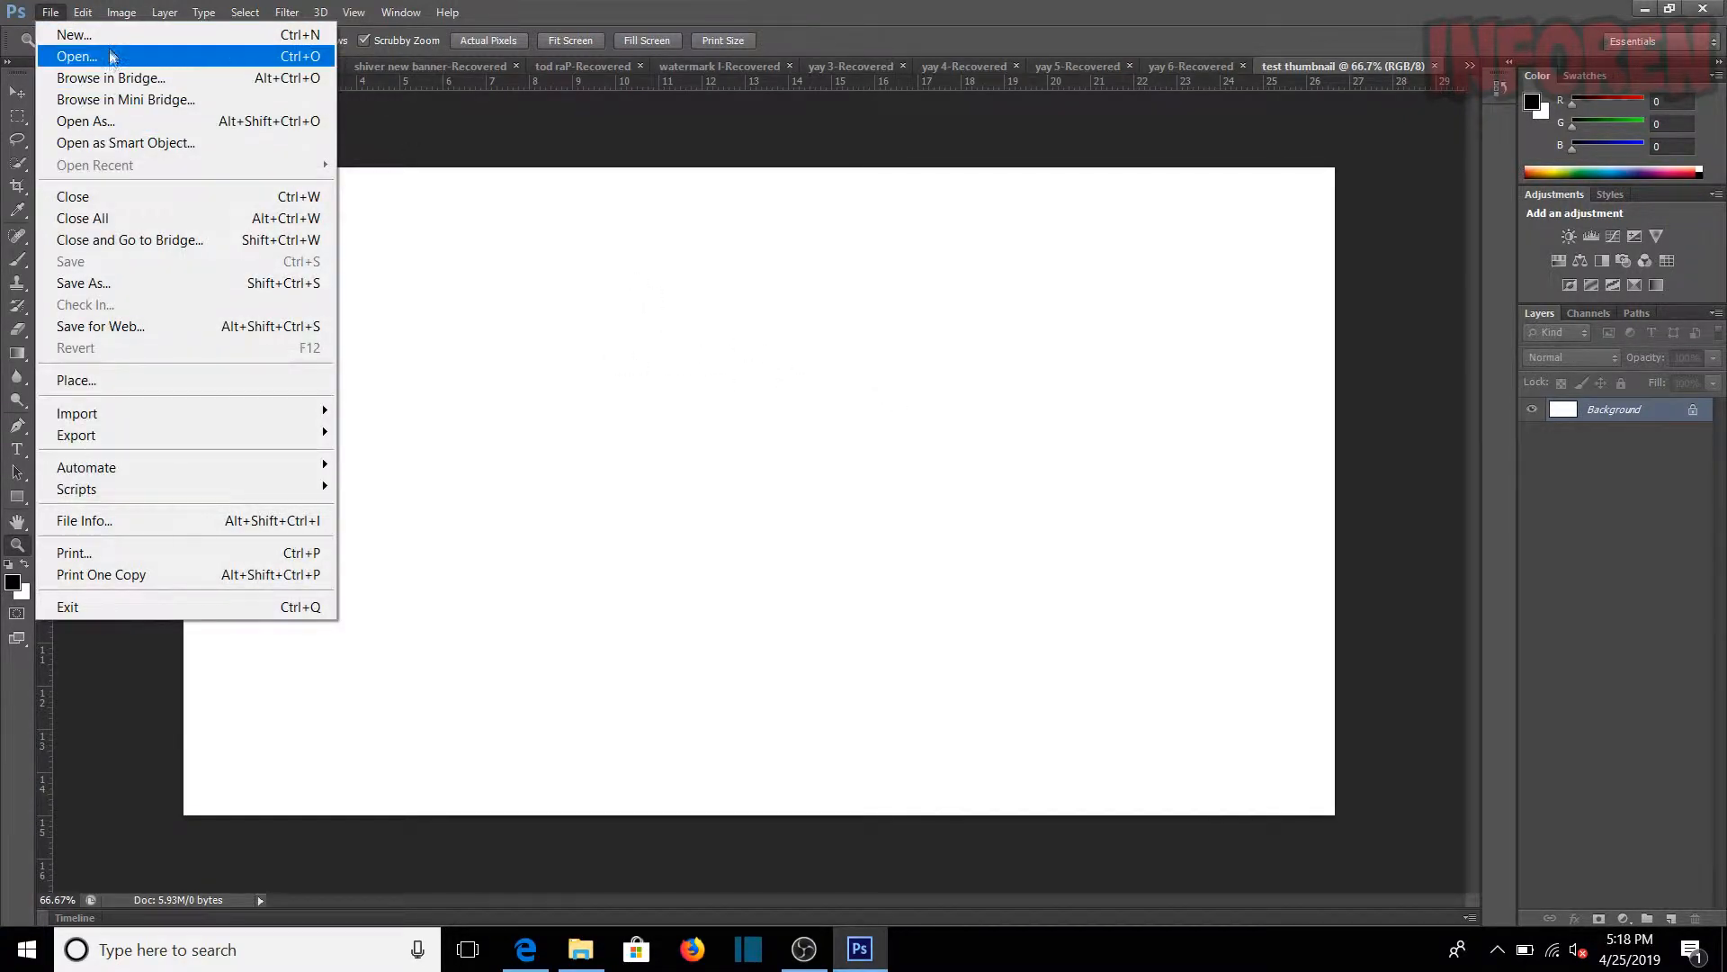
pyautogui.click(76, 34)
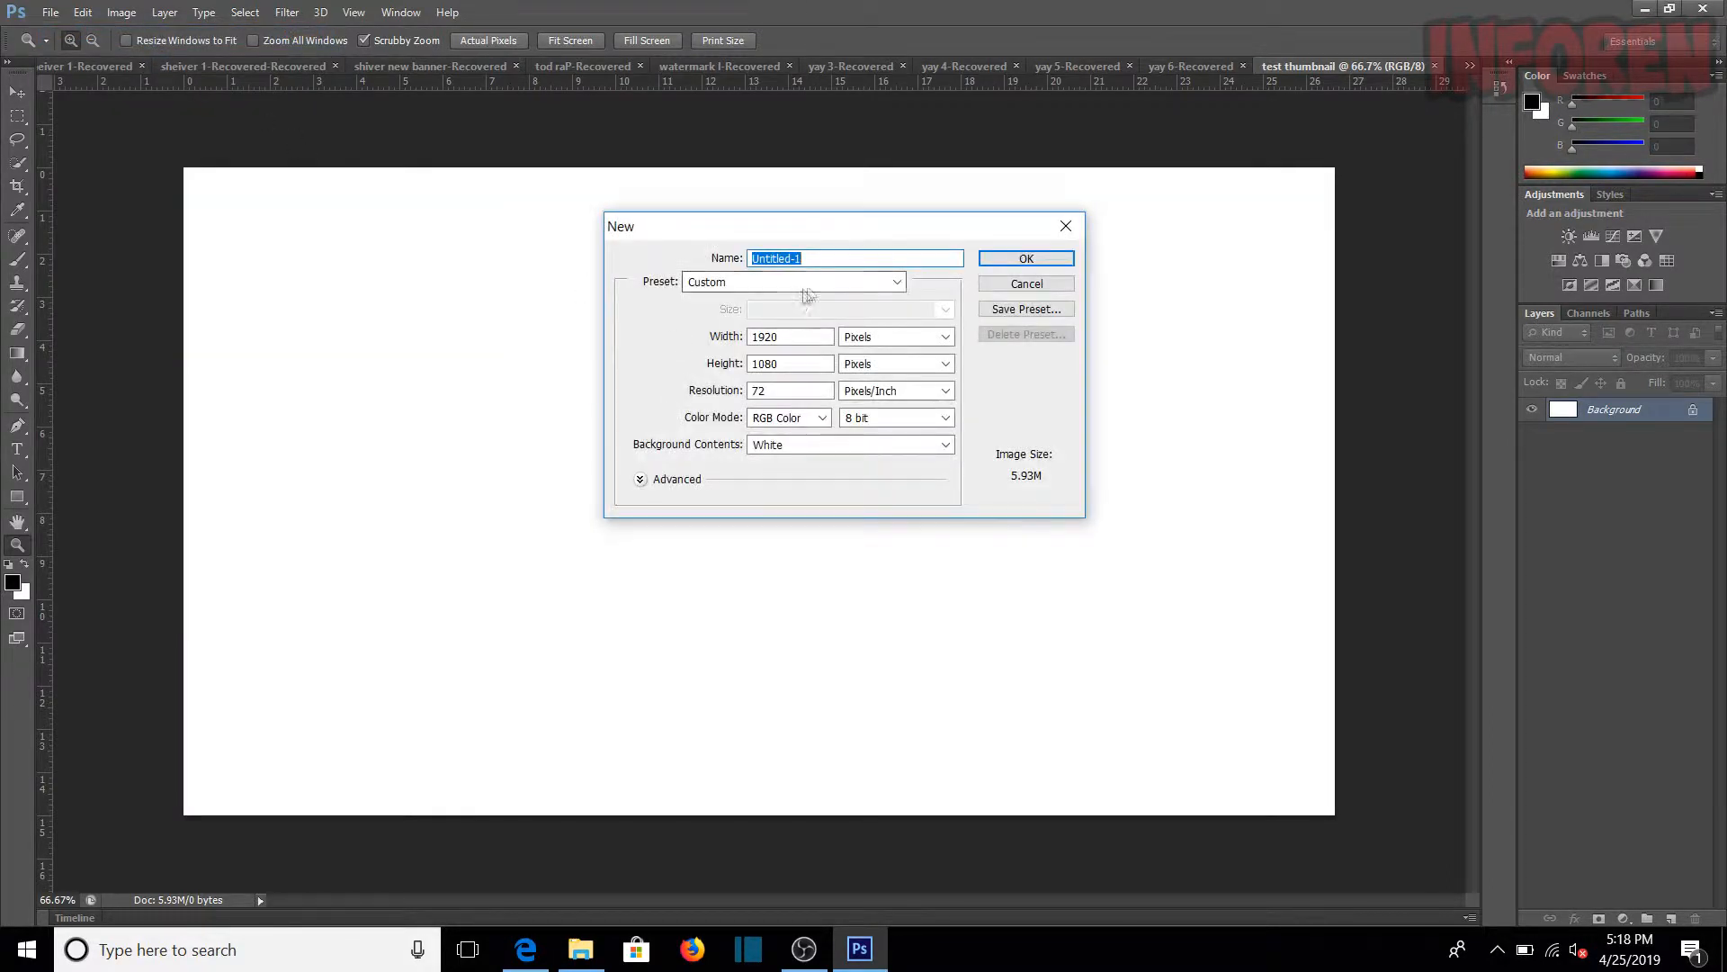
pyautogui.write('test thumbnail')
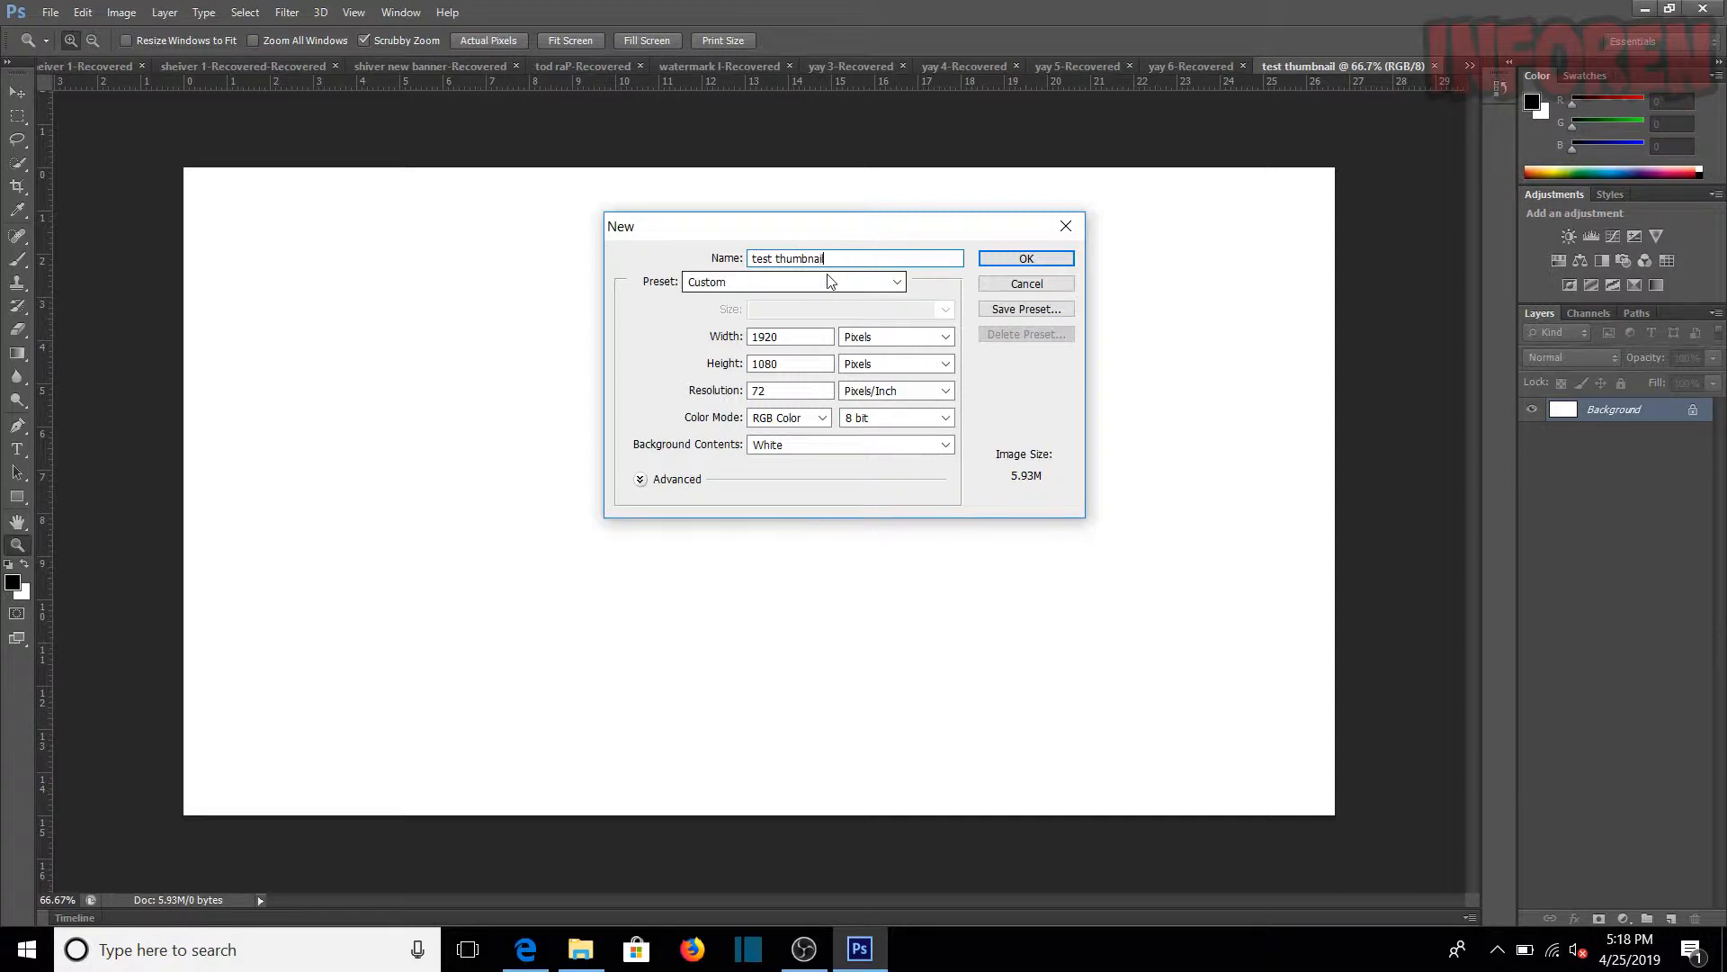
pyautogui.click(808, 336)
pyautogui.moveTo(808, 337)
pyautogui.mouseDown()
pyautogui.moveTo(721, 331)
pyautogui.moveTo(786, 334)
pyautogui.moveTo(728, 335)
pyautogui.moveTo(795, 360)
pyautogui.mouseUp()
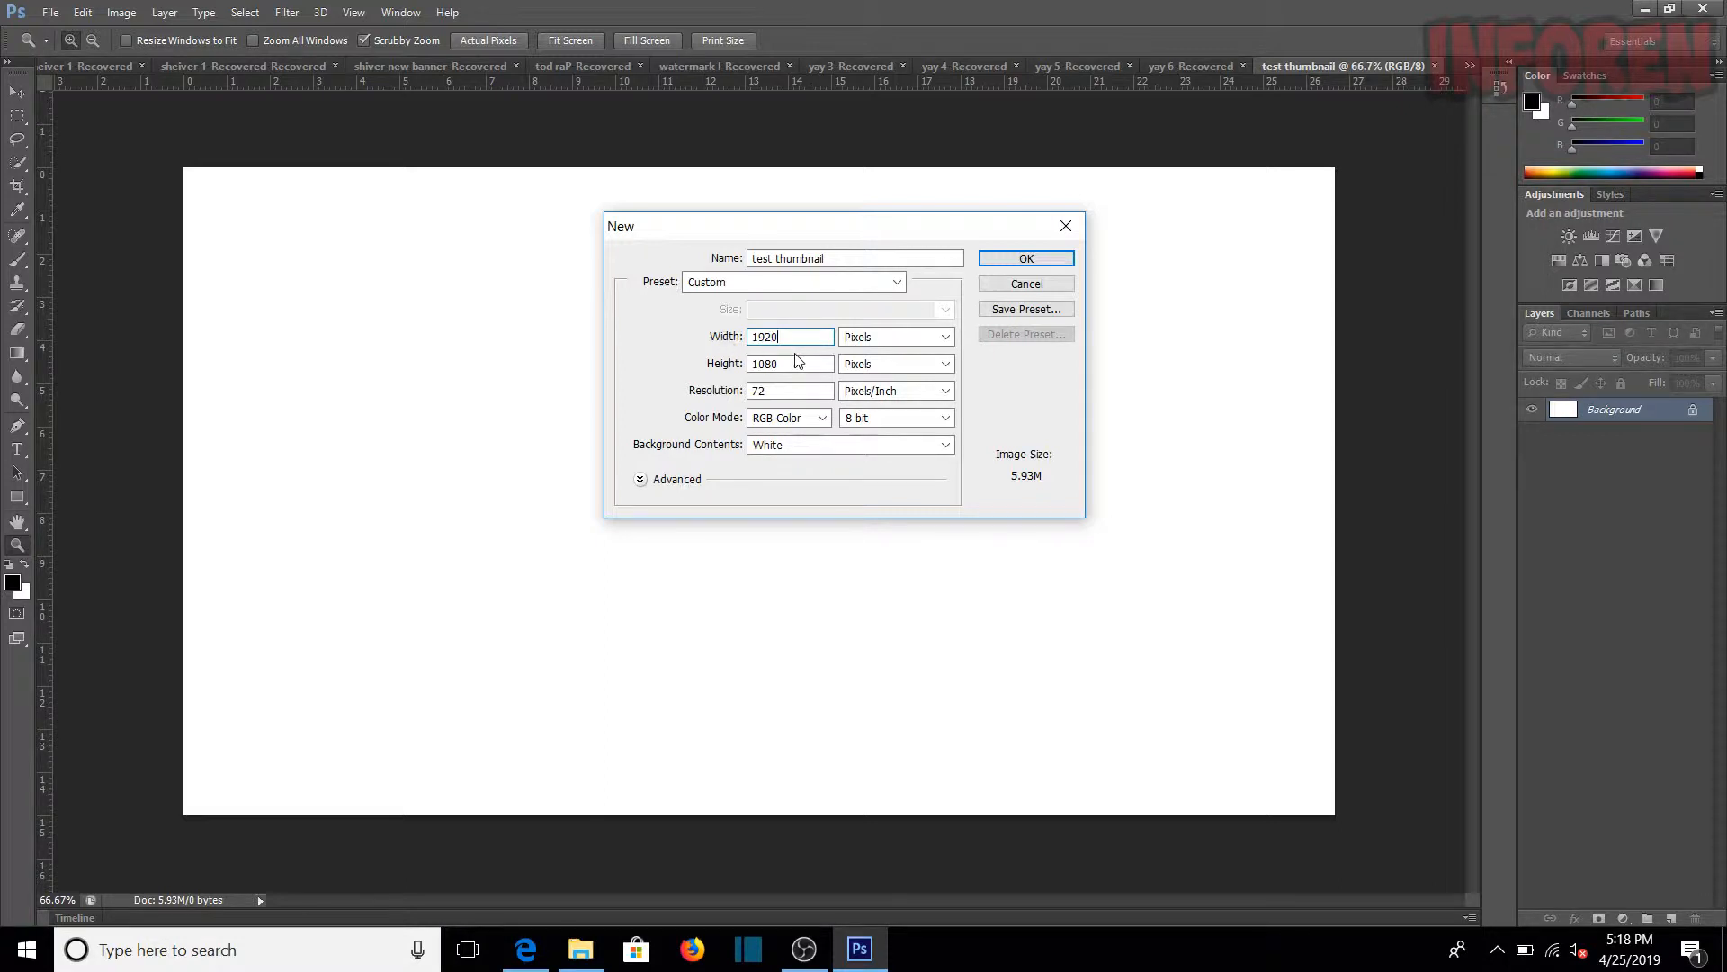
pyautogui.click(779, 363)
pyautogui.click(823, 445)
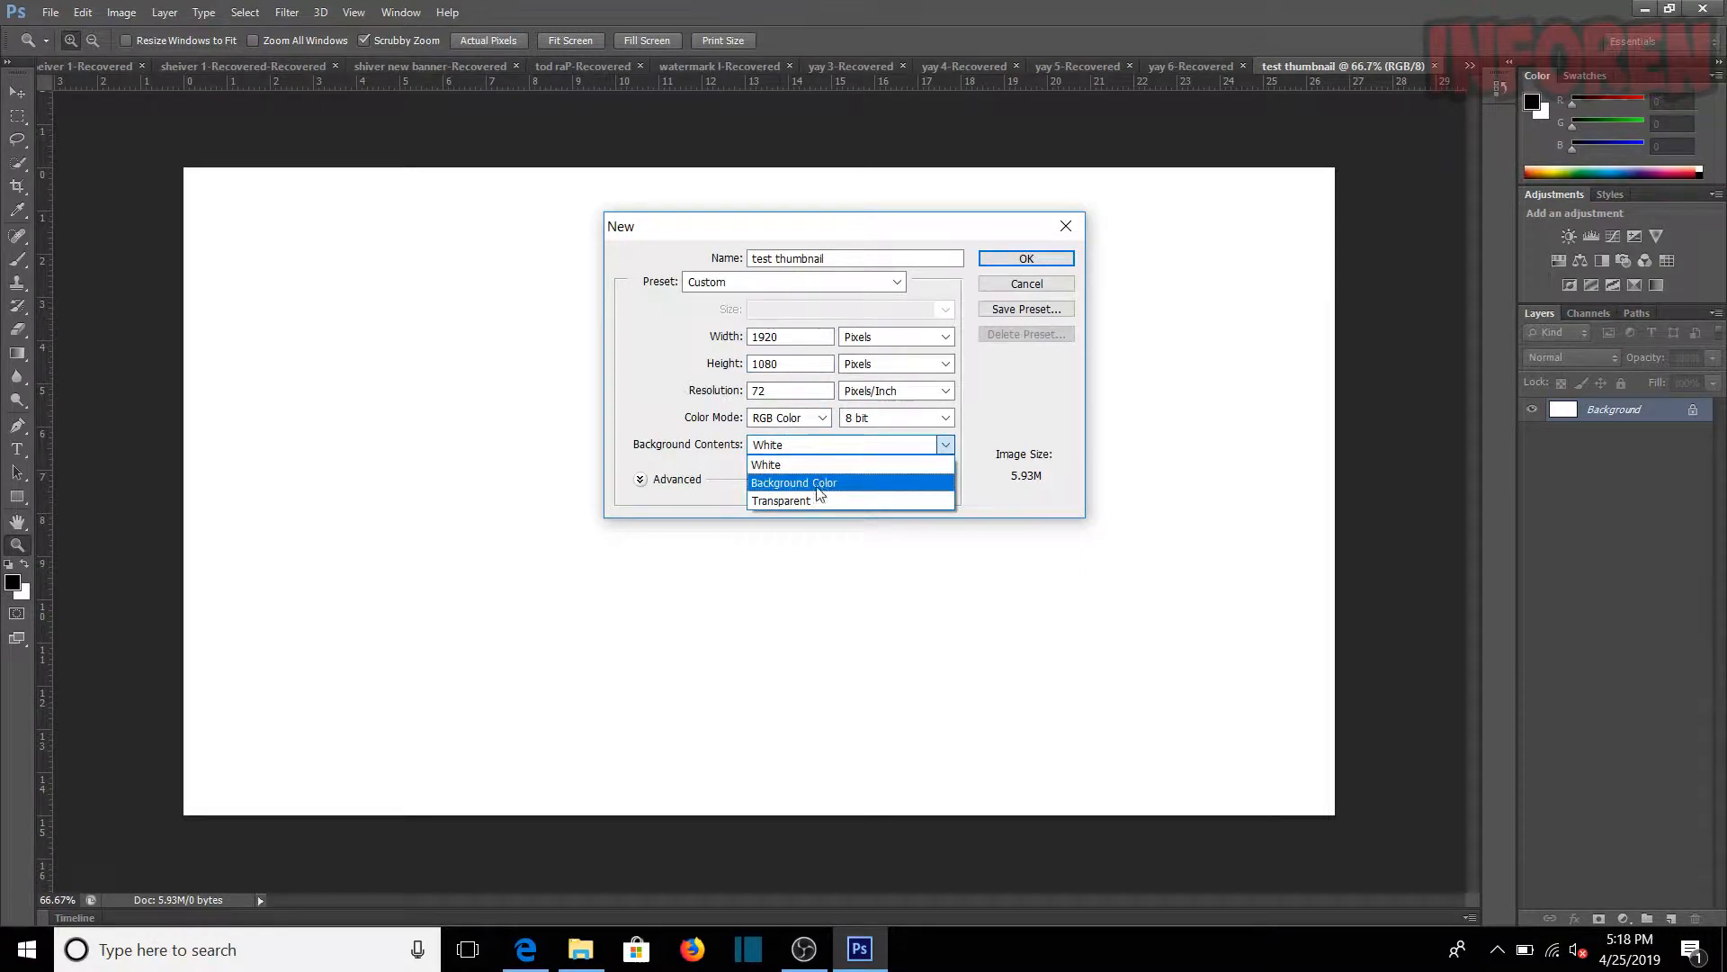
pyautogui.click(817, 466)
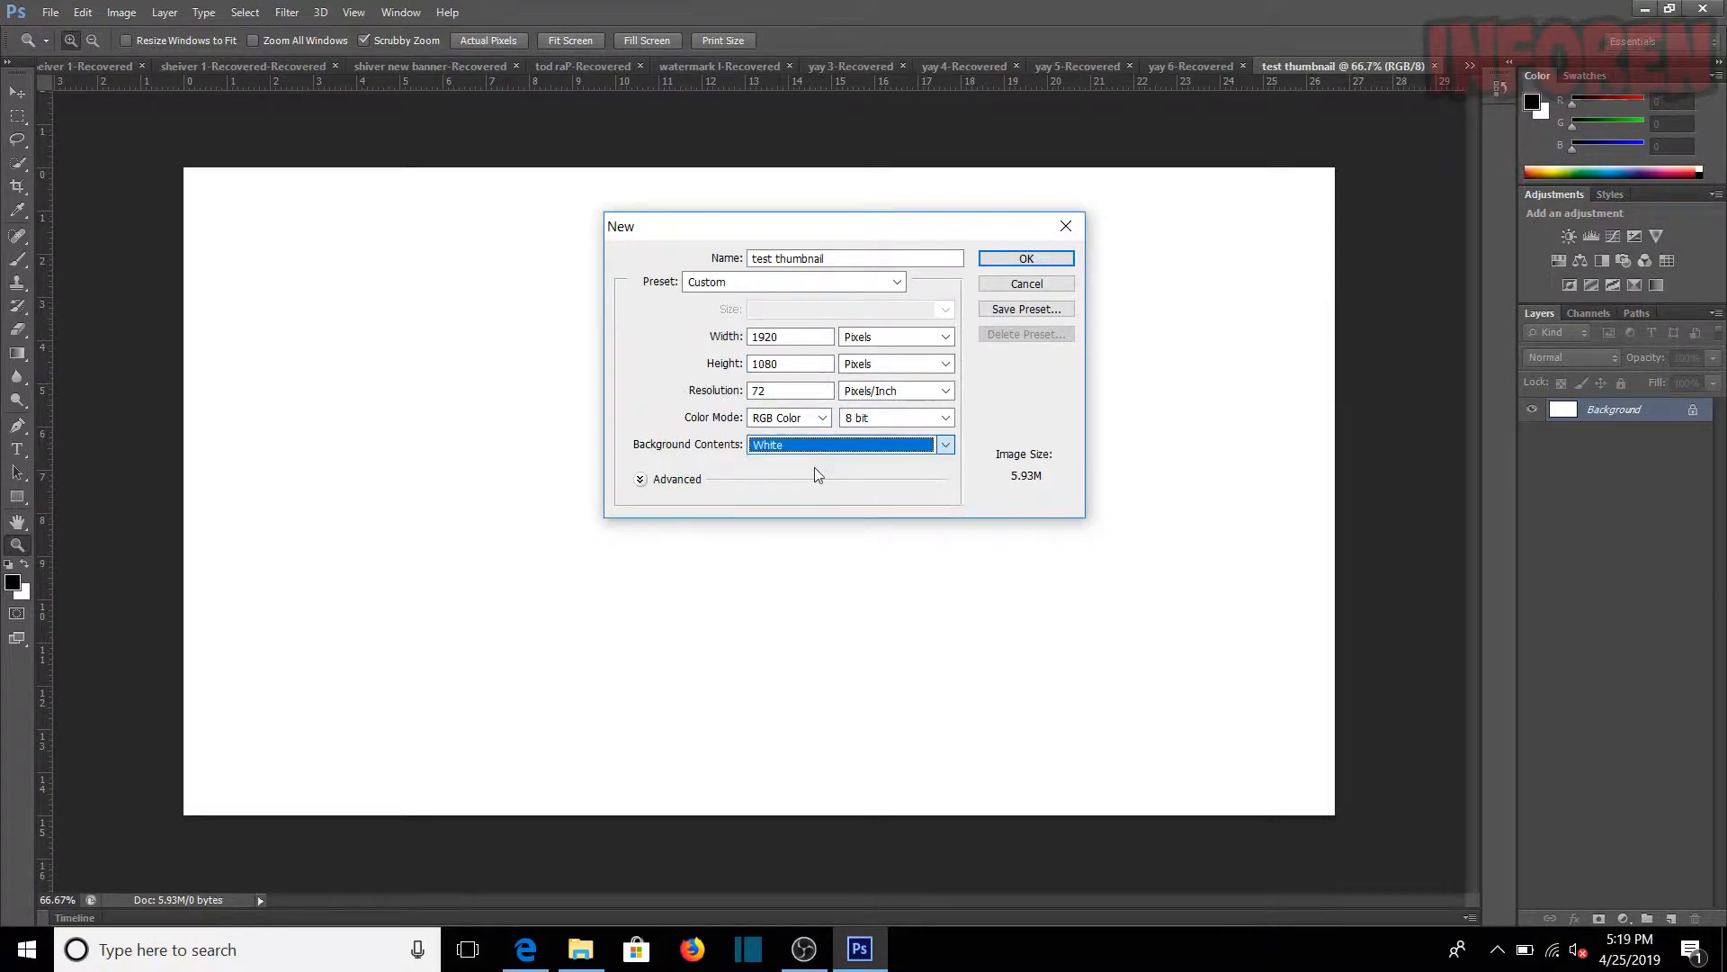
pyautogui.click(1026, 260)
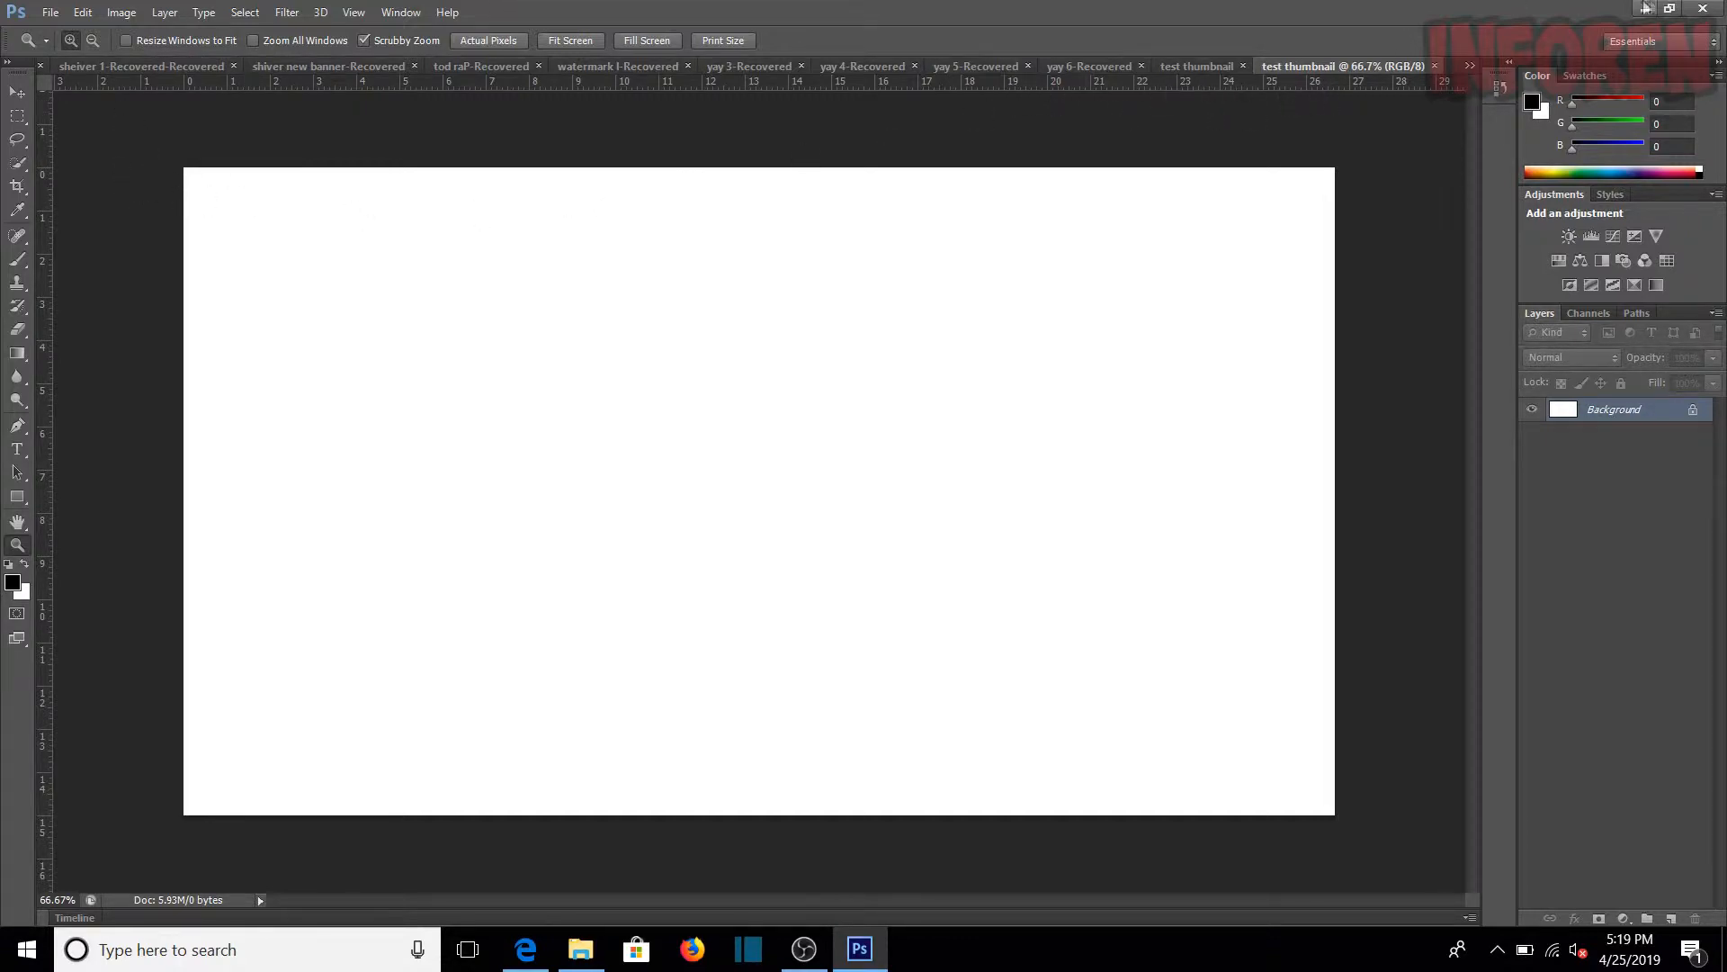
# Step: Switch to Edge, browse the Bing sunburst background images, and save the grungy red-and-cream sunburst picture to the desktop
pyautogui.click(1644, 10)
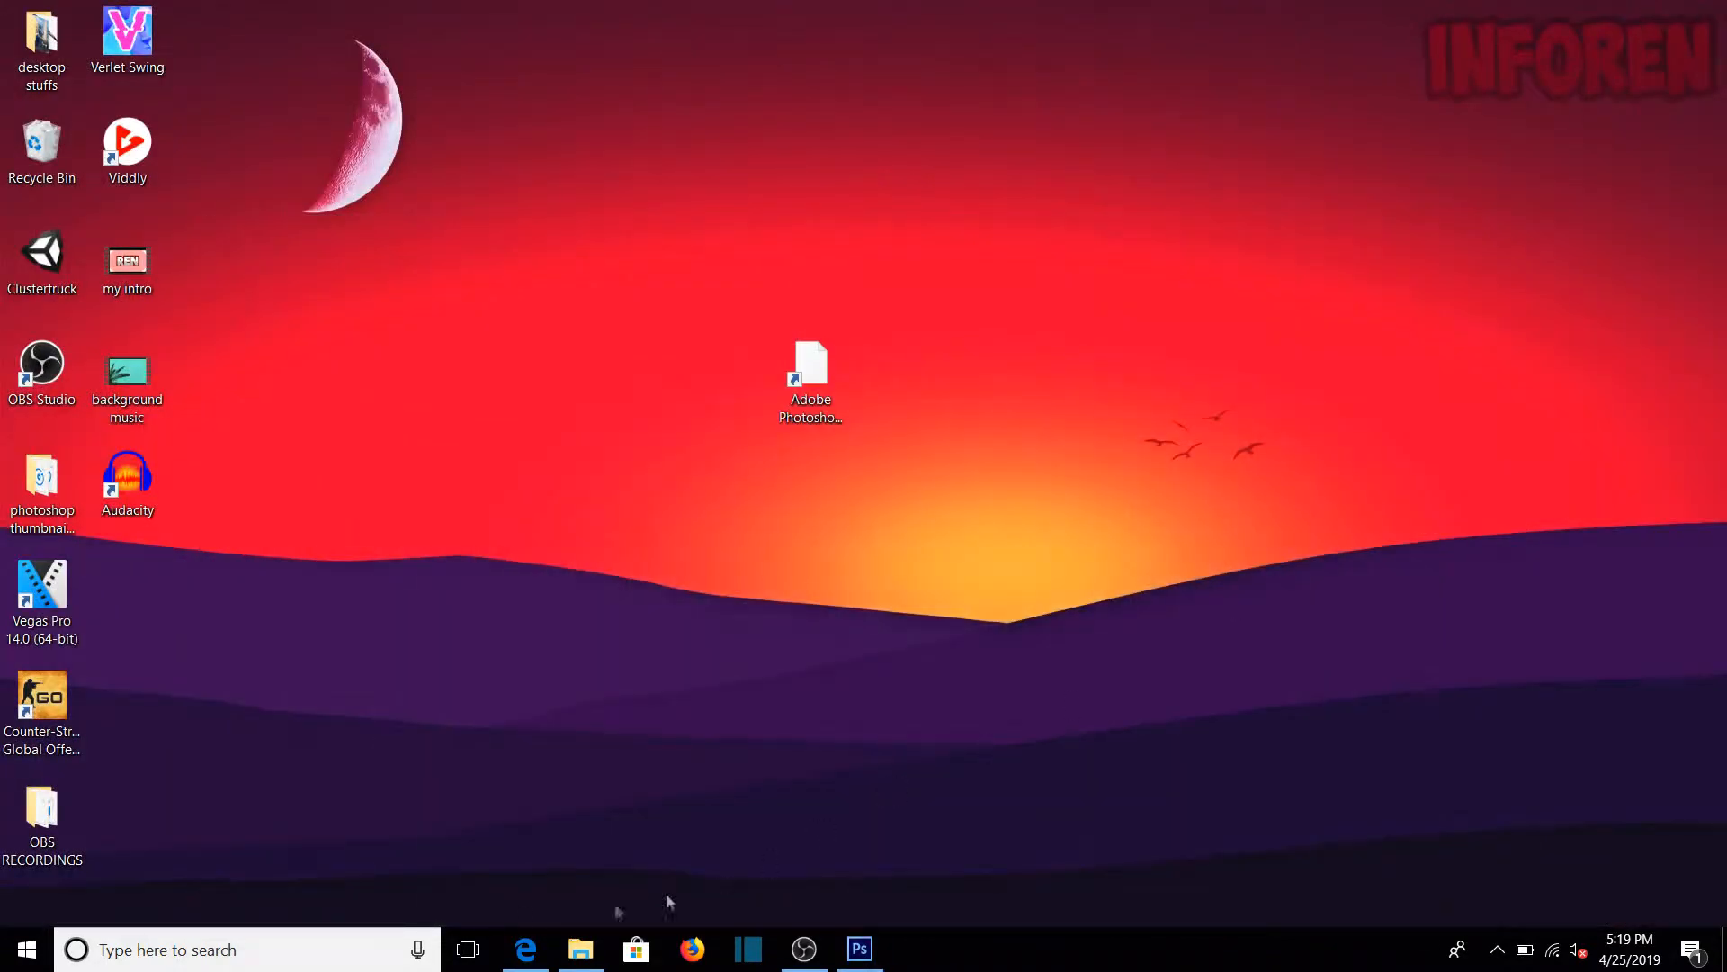
pyautogui.click(526, 948)
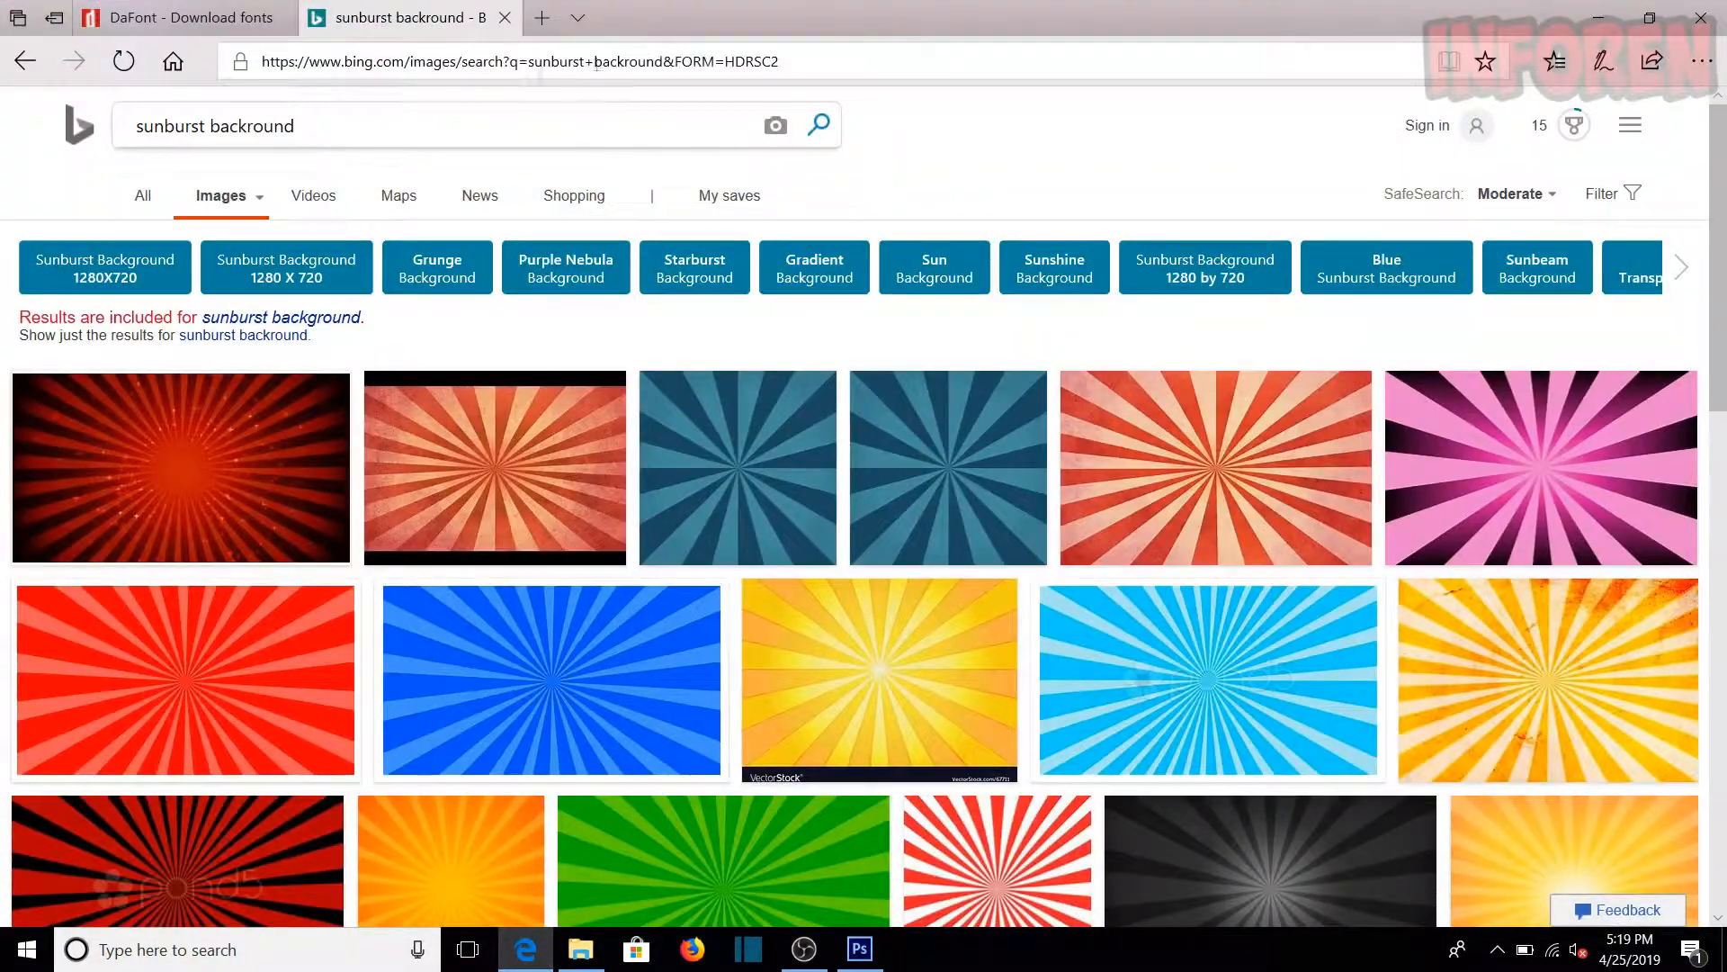
pyautogui.scroll(-3, 465, 545)
pyautogui.scroll(2, 465, 546)
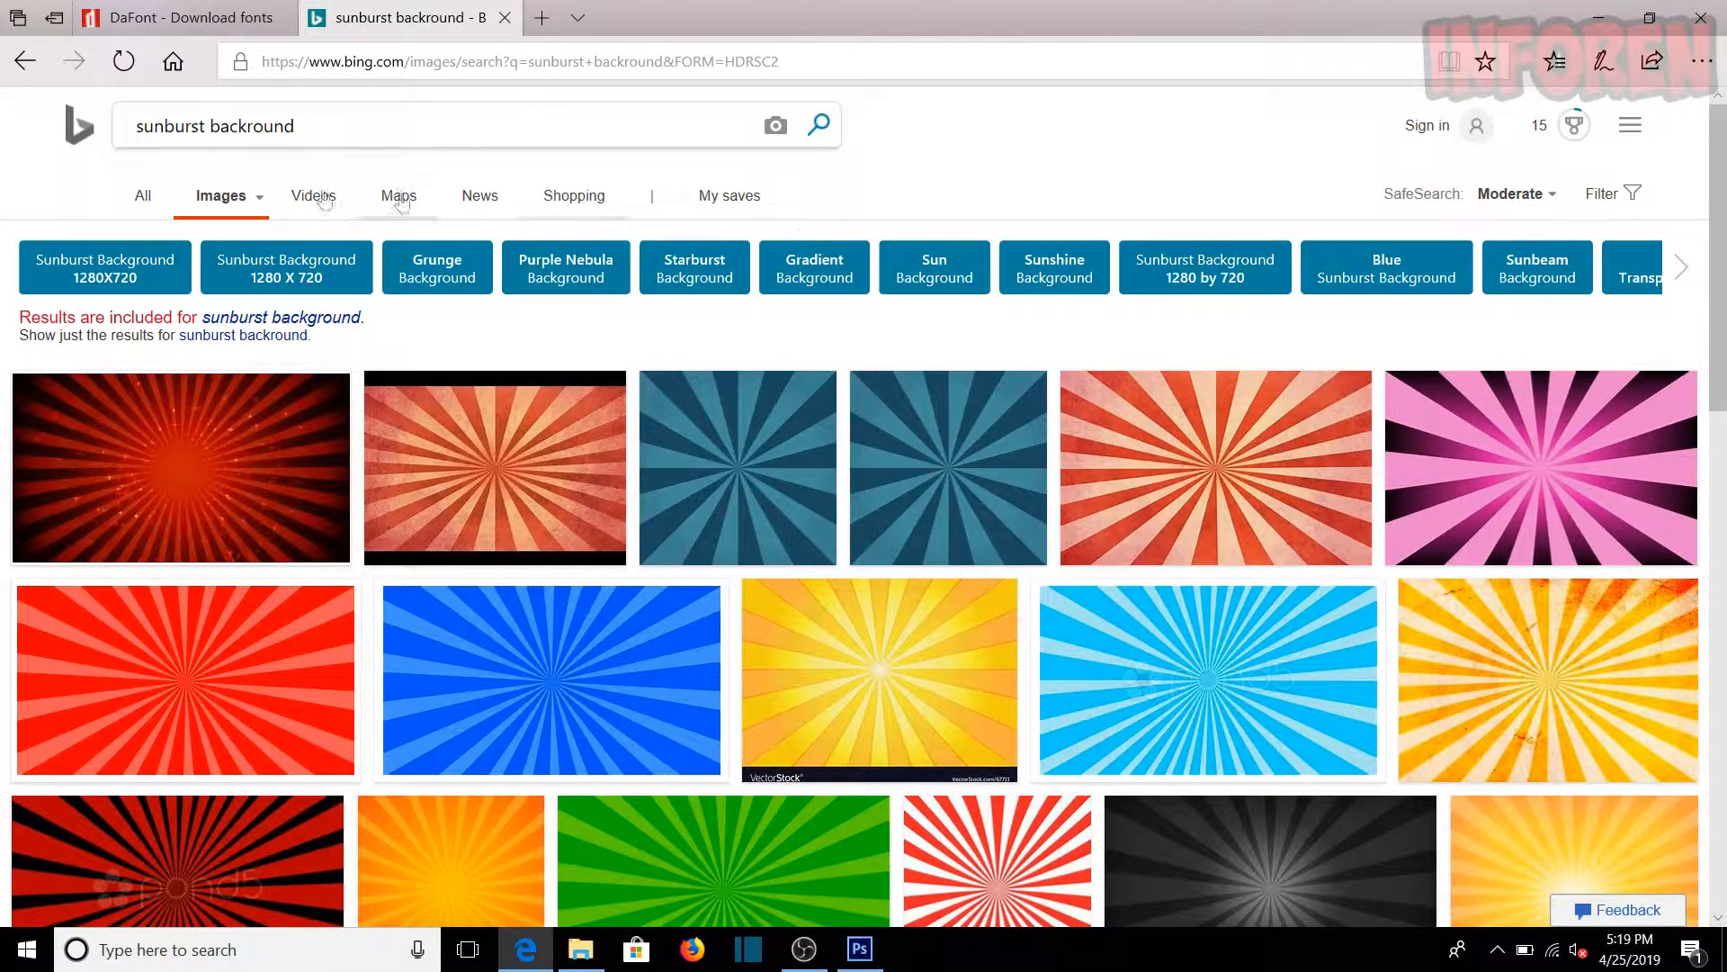
pyautogui.scroll(-5, 342, 418)
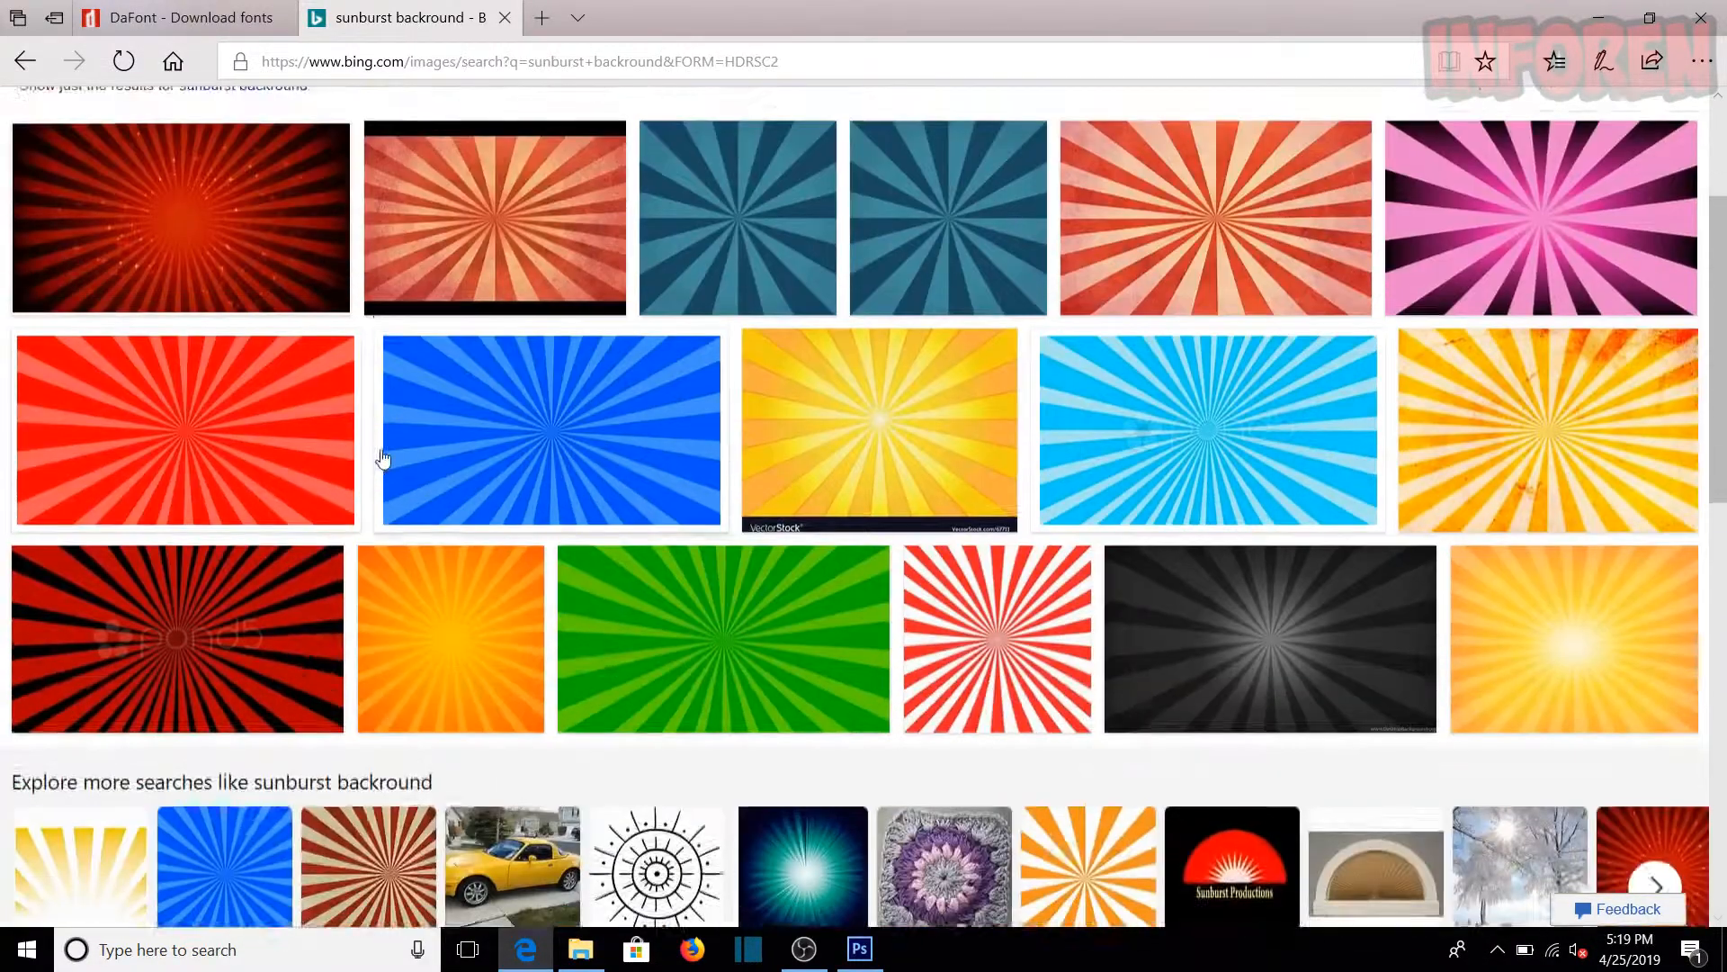
pyautogui.scroll(5, 450, 405)
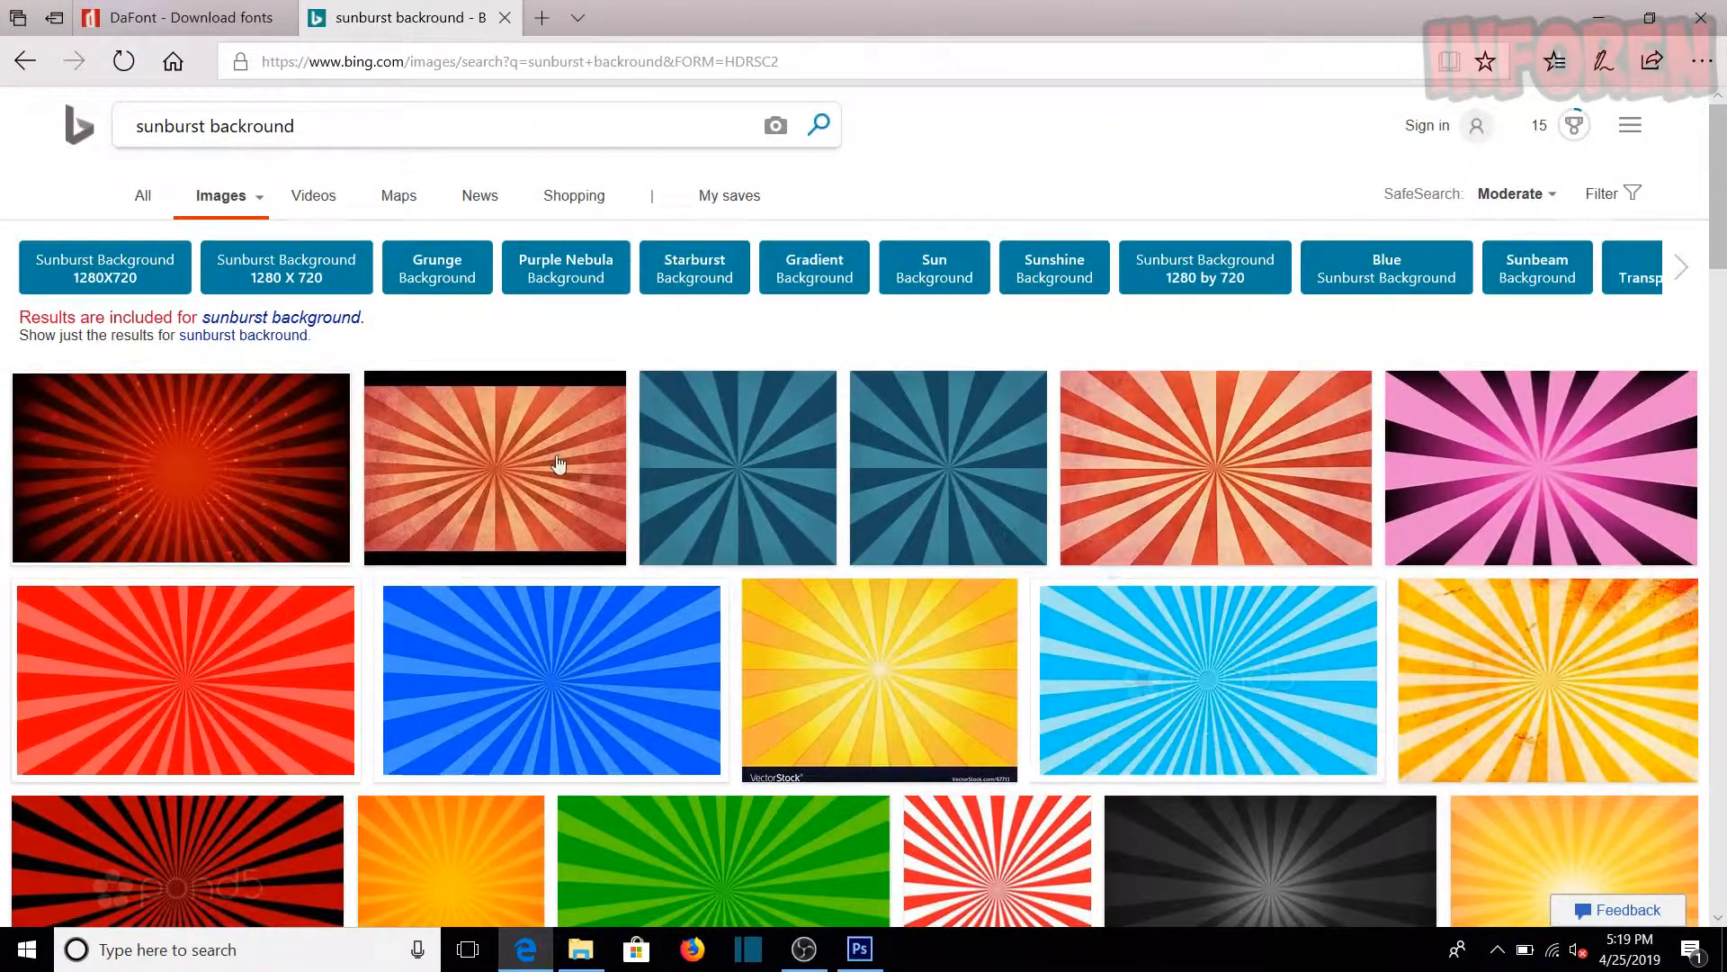
pyautogui.click(1174, 491)
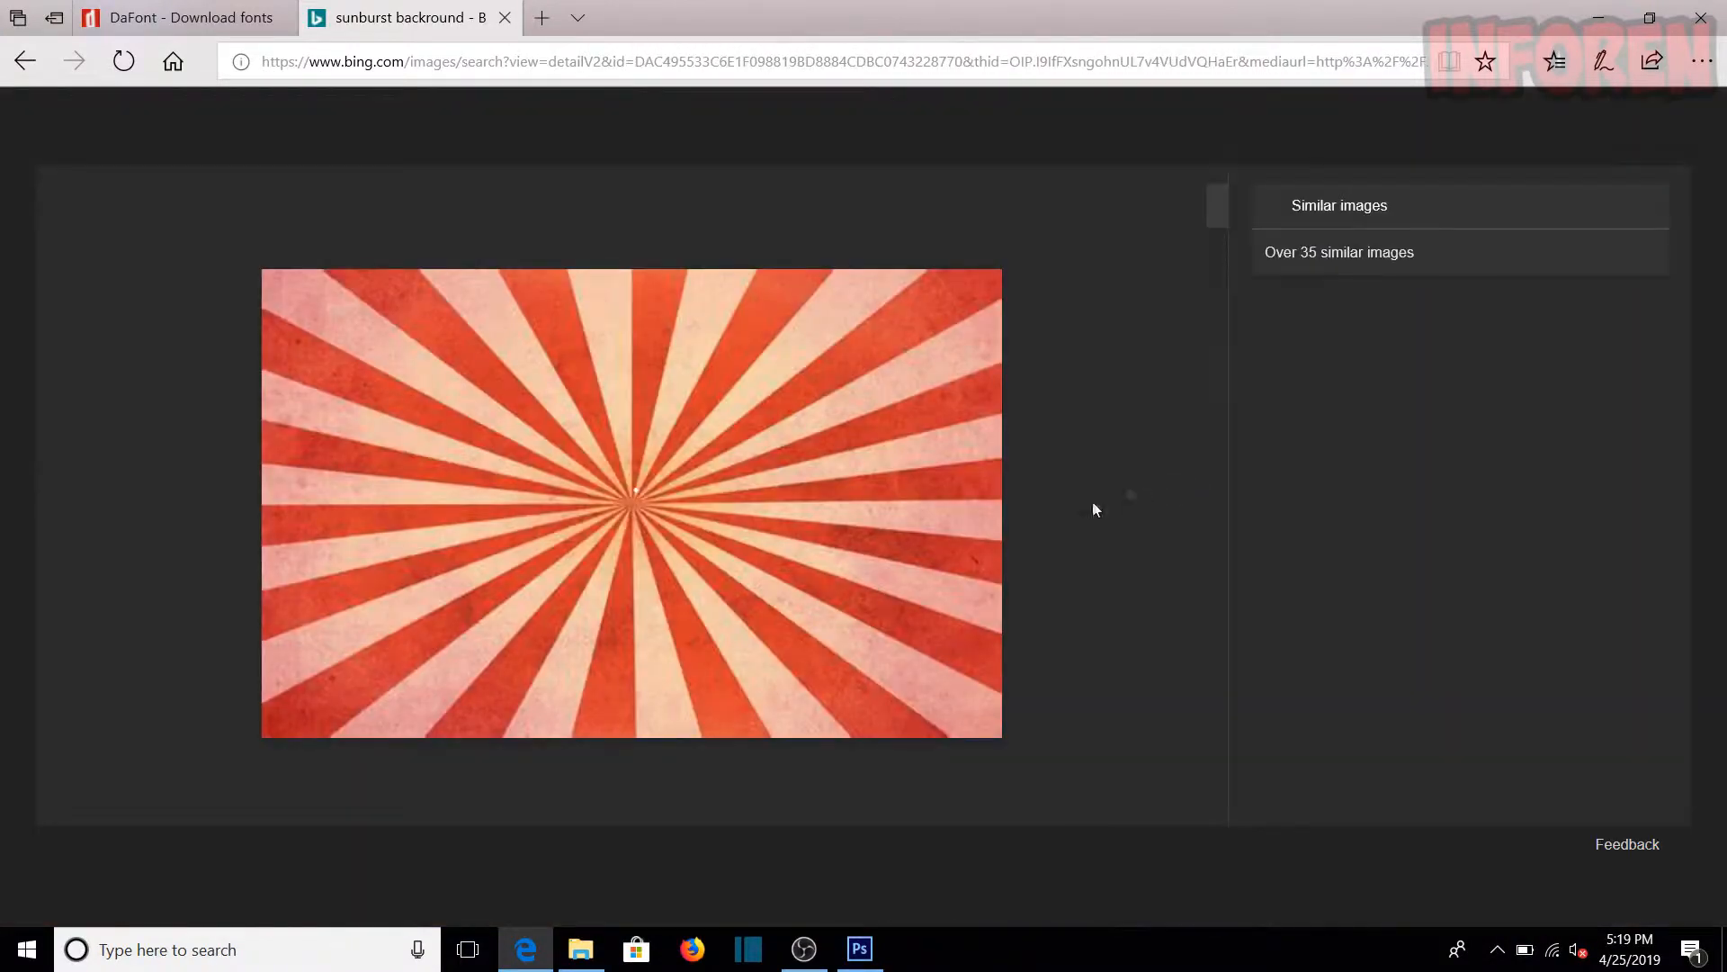
pyautogui.rightClick(617, 499)
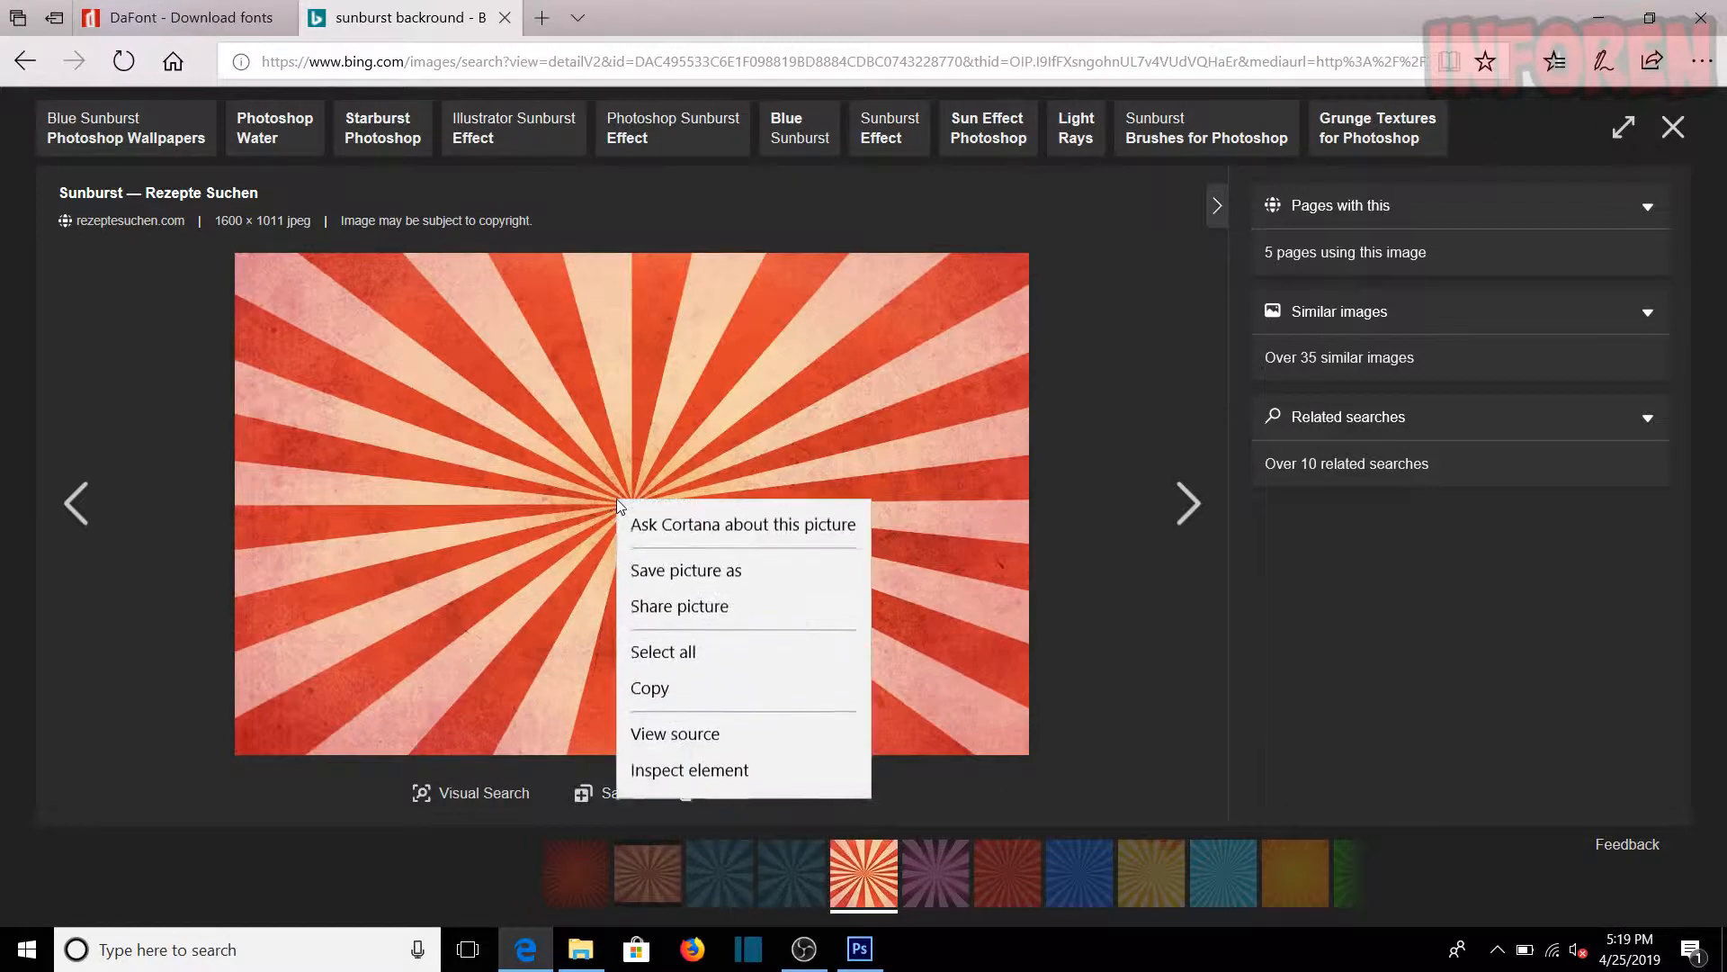
pyautogui.click(691, 568)
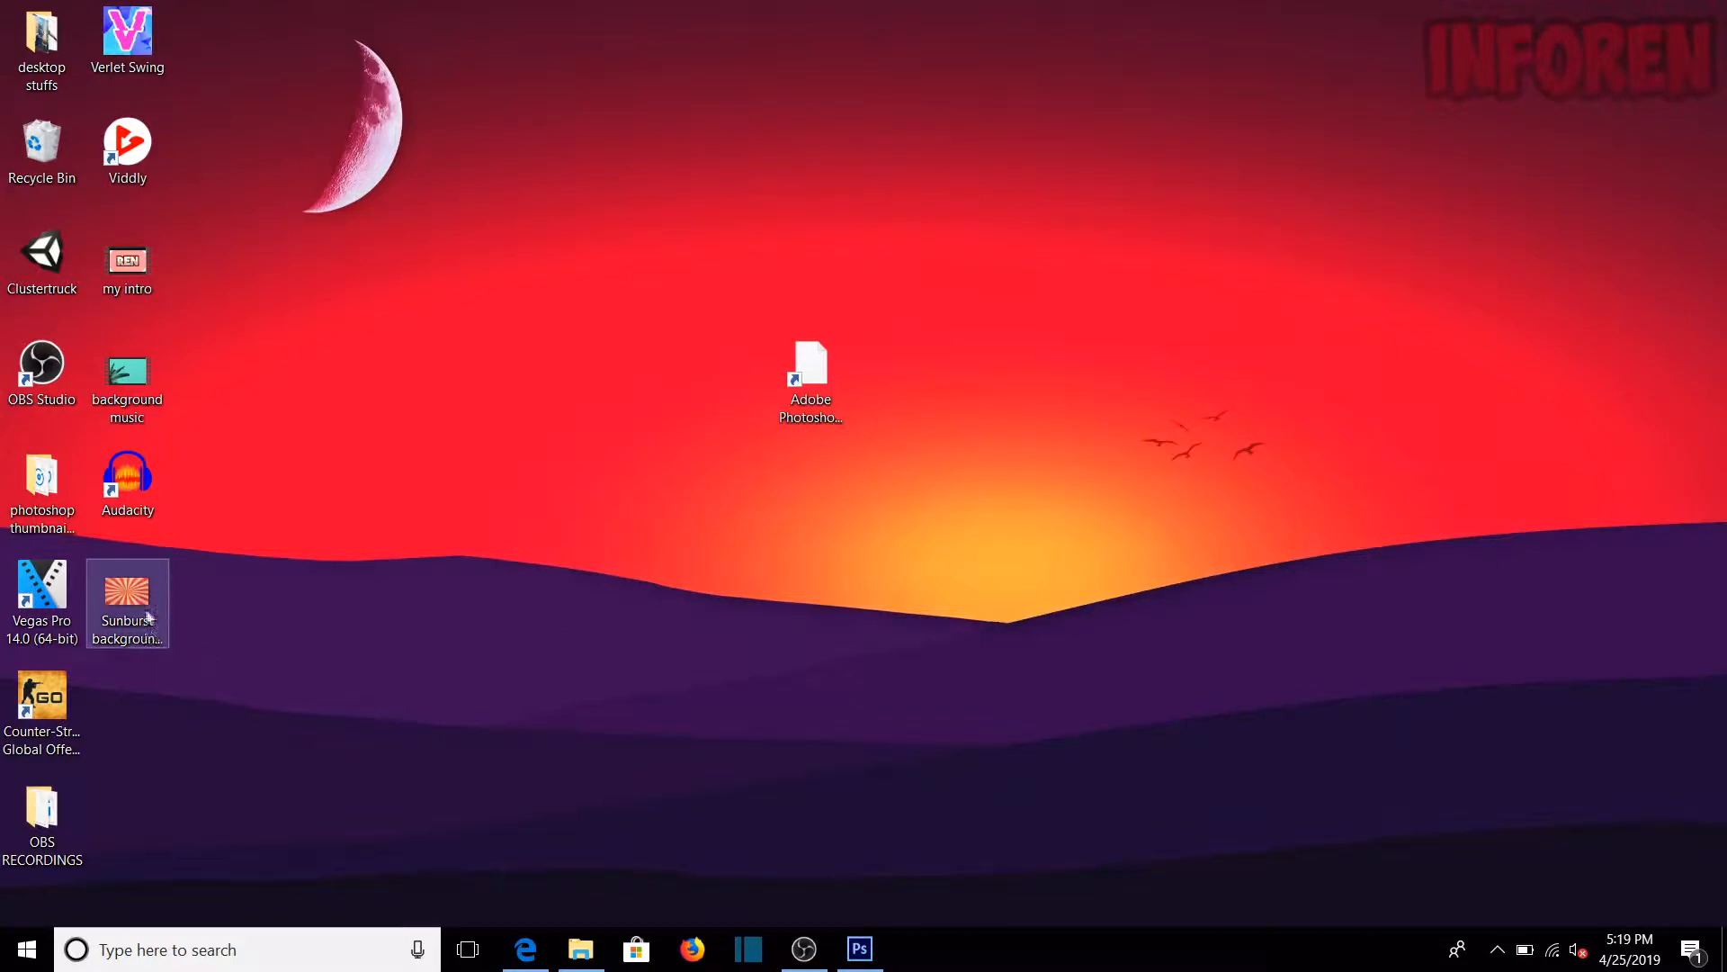
pyautogui.moveTo(261, 609); pyautogui.dragTo(158, 602)
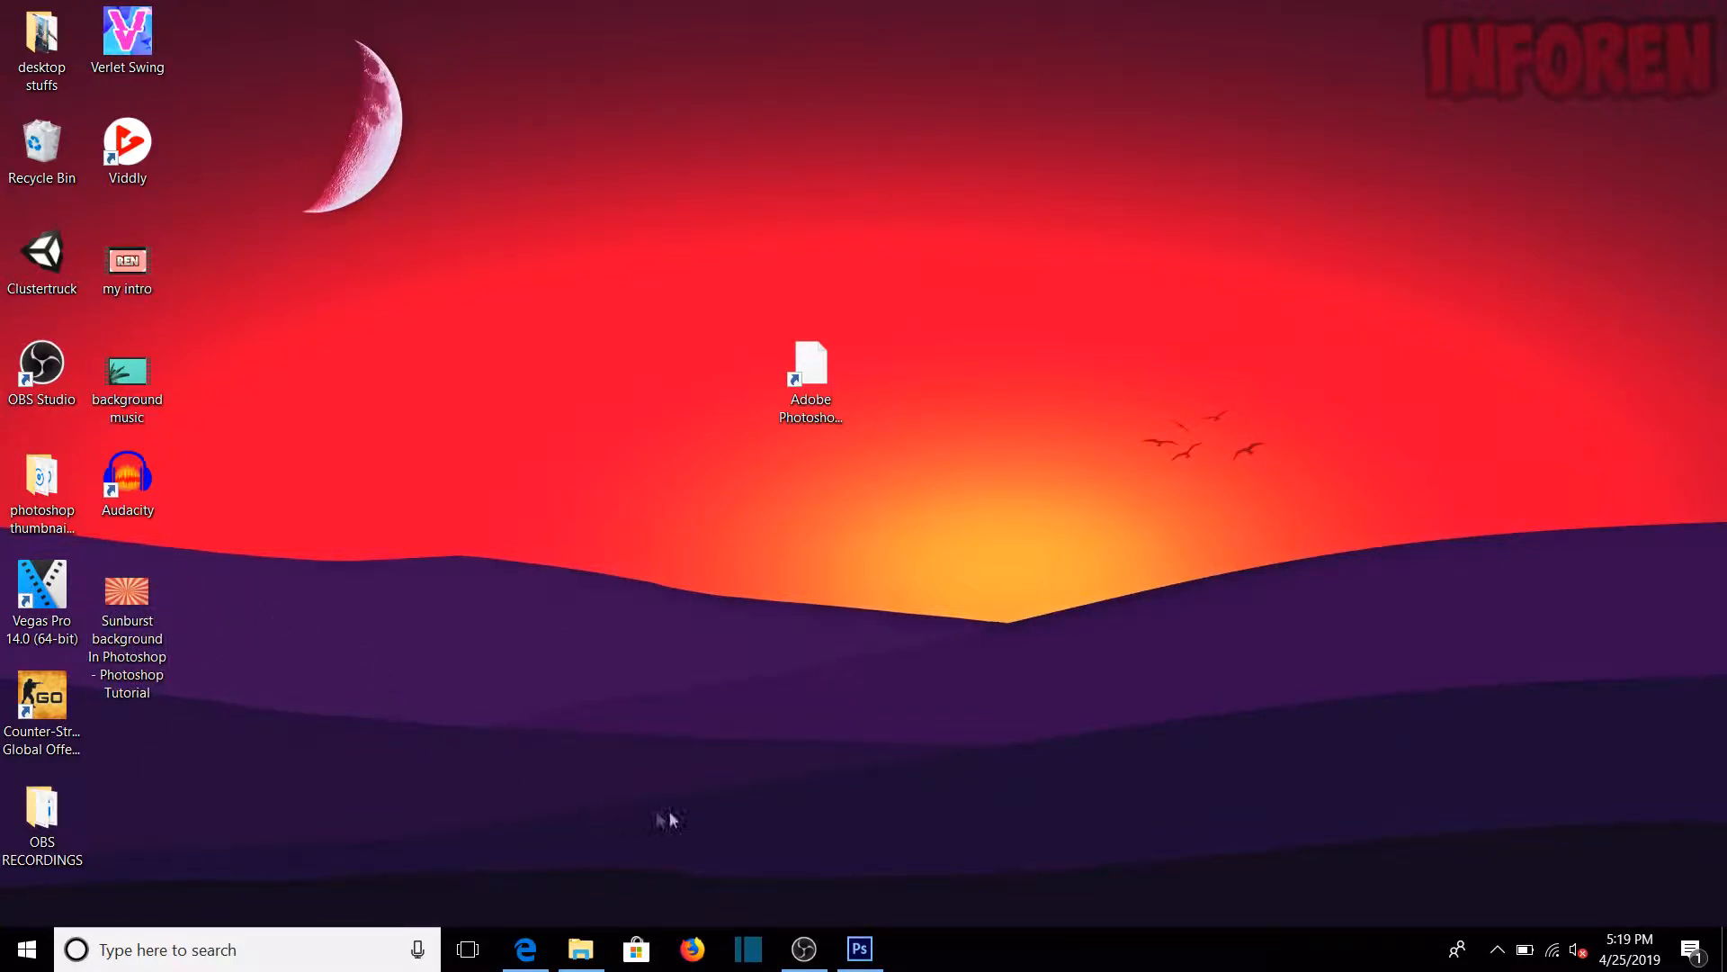
# Step: Return to Photoshop and place the desktop file "Sunburst background In Photoshop - Photoshop Tutorial" into the blank thumbnail document
pyautogui.click(859, 949)
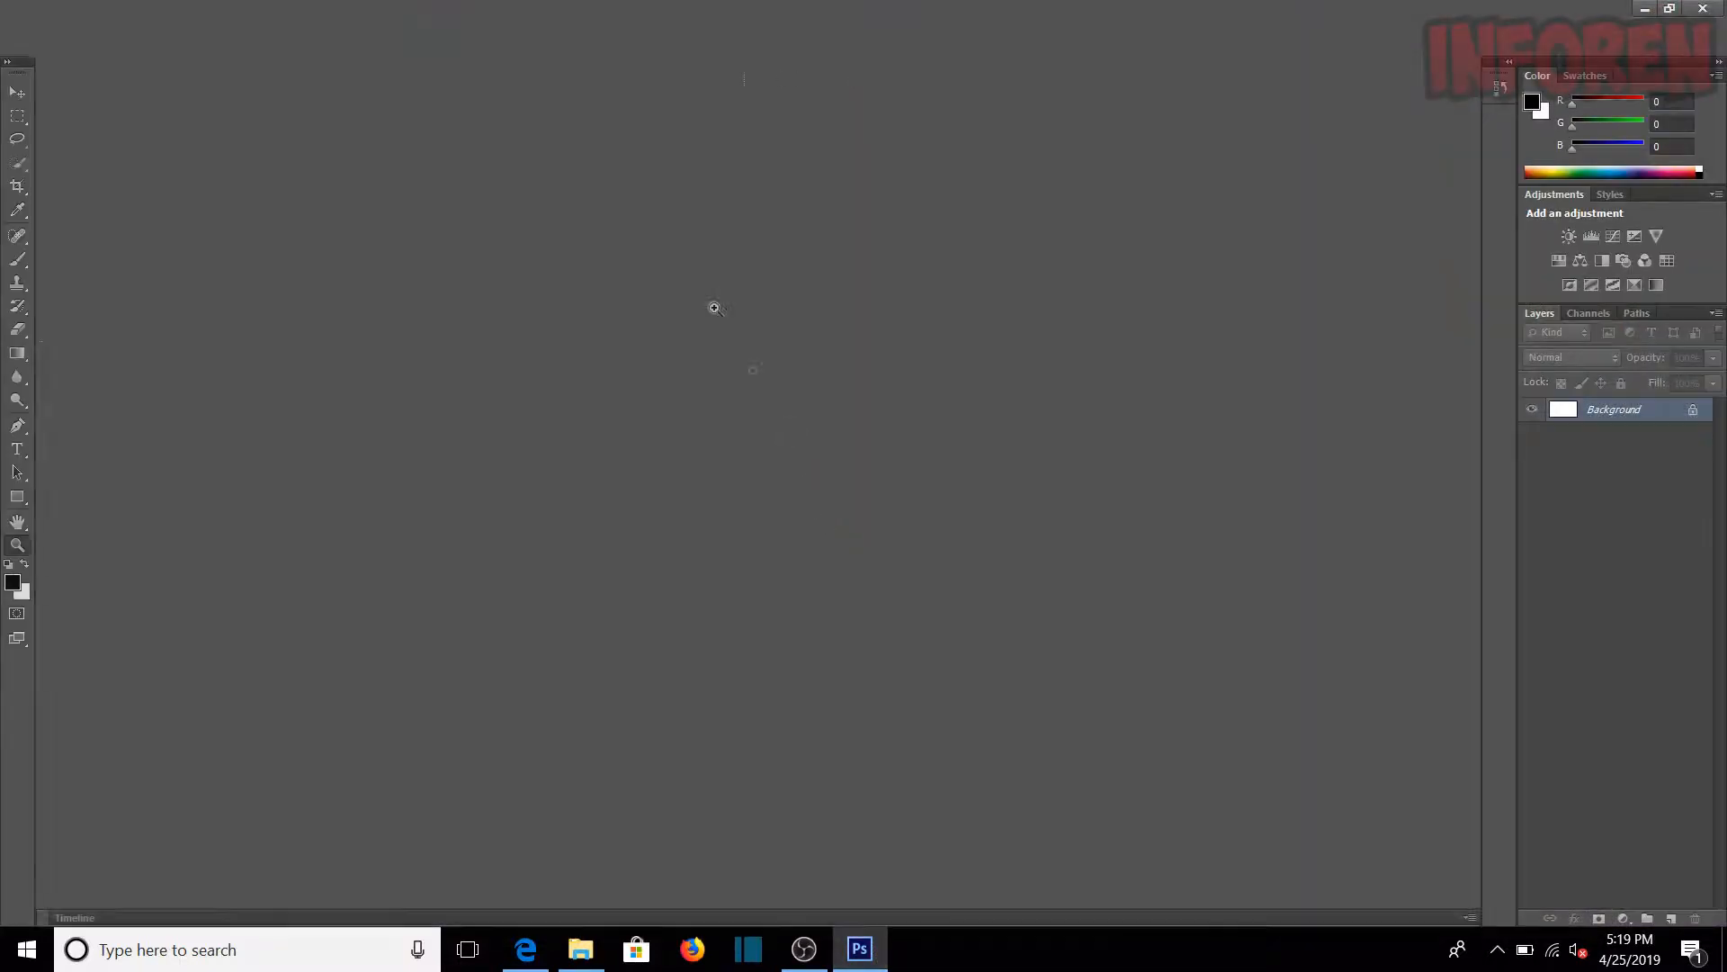
pyautogui.click(54, 9)
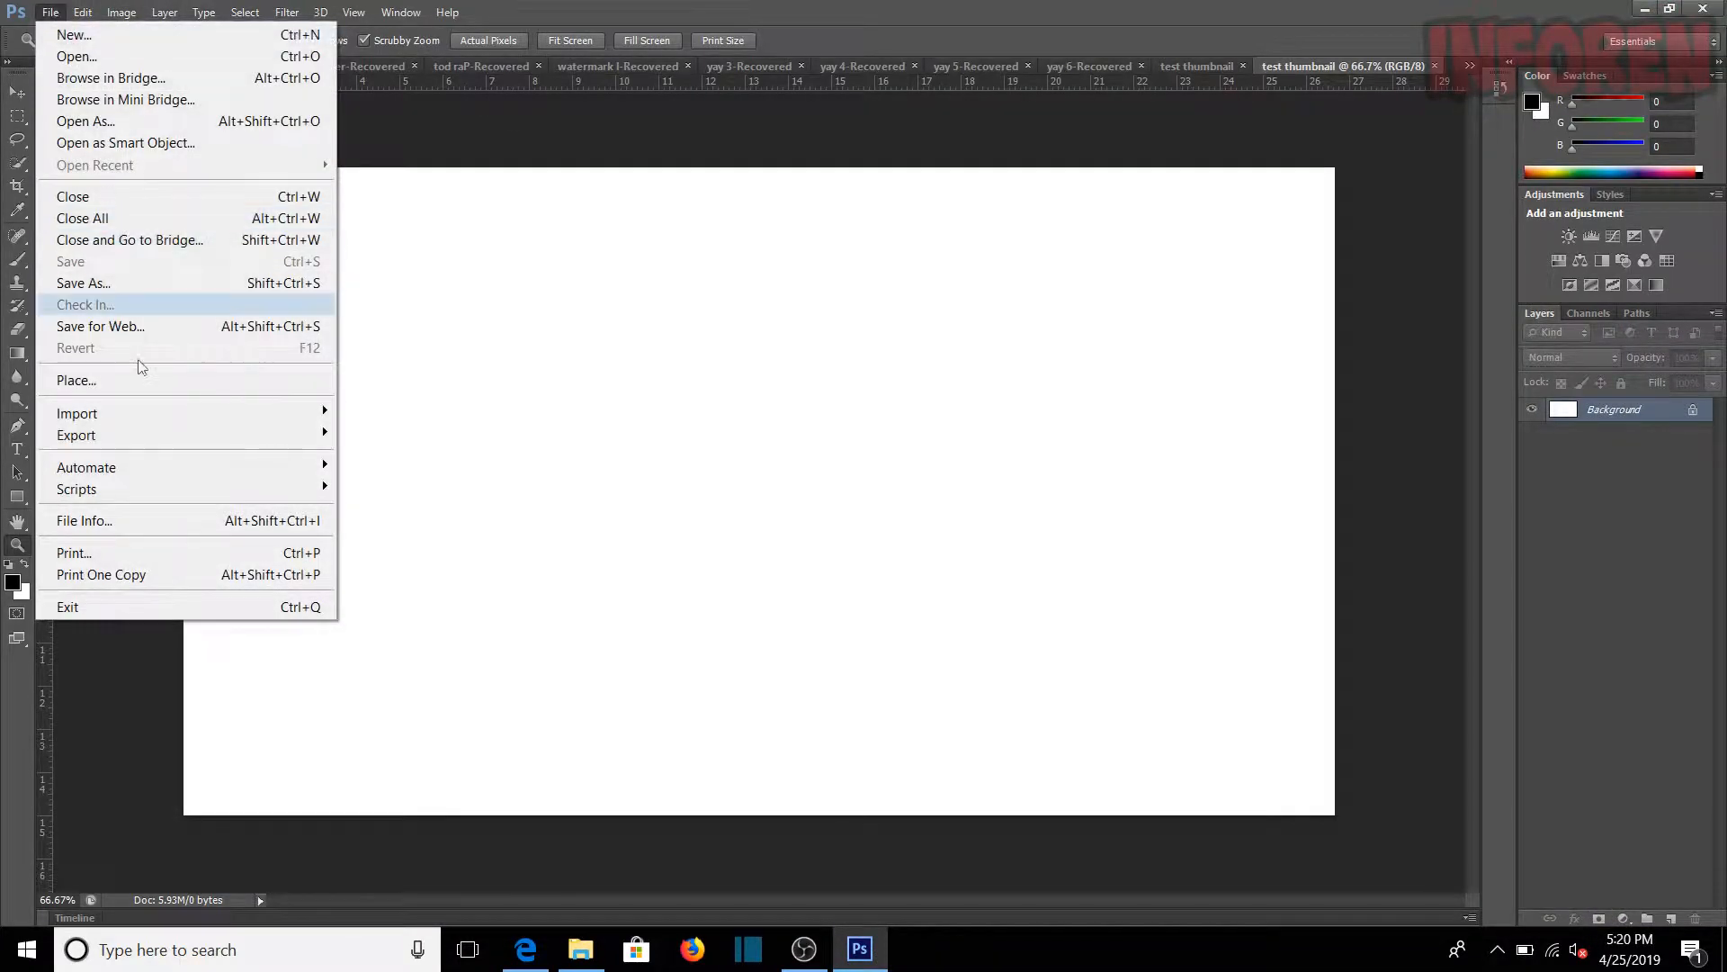
pyautogui.click(138, 378)
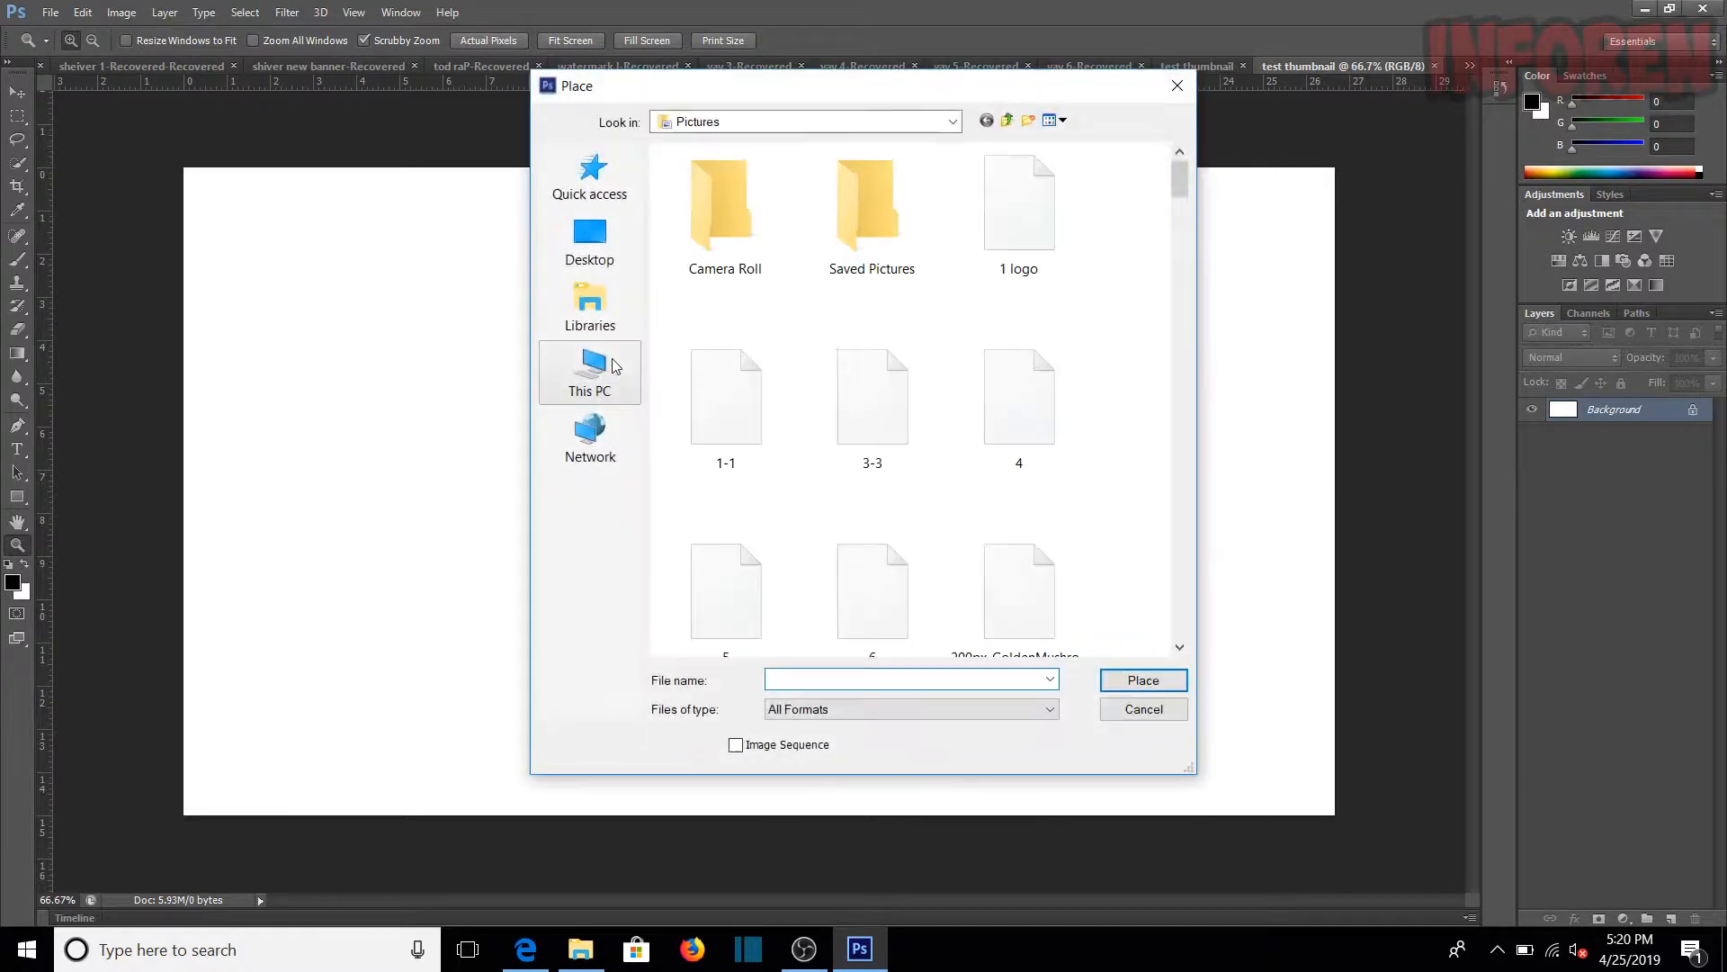
pyautogui.click(599, 258)
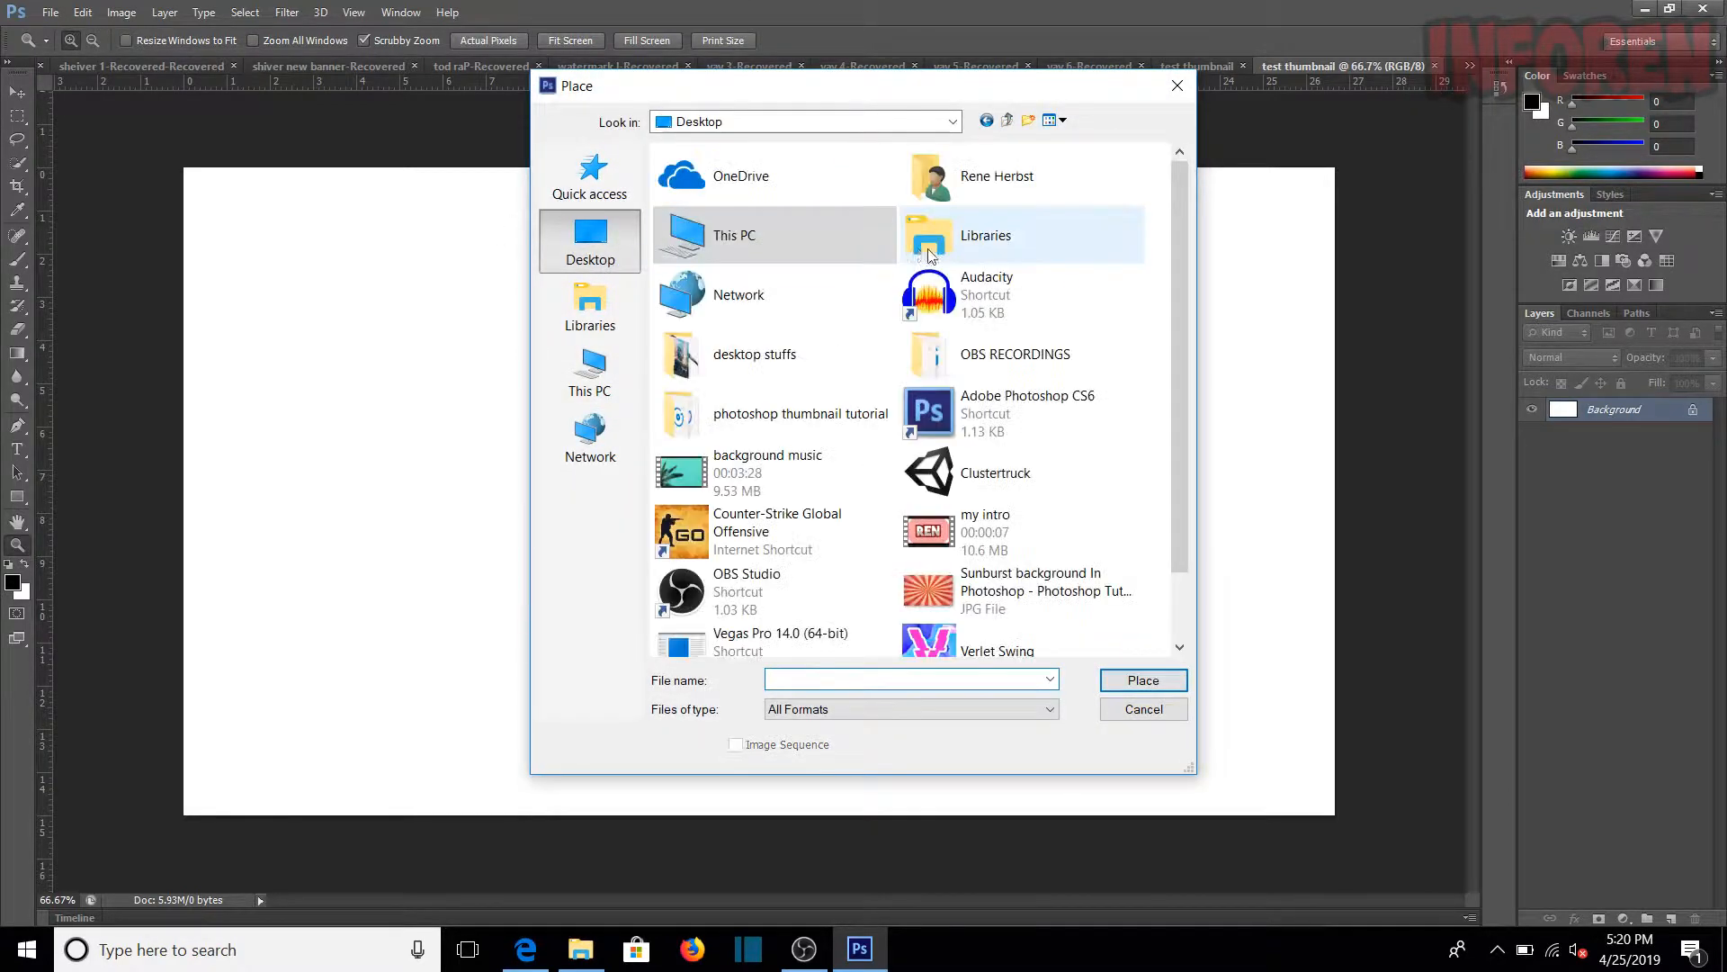
pyautogui.doubleClick(1056, 597)
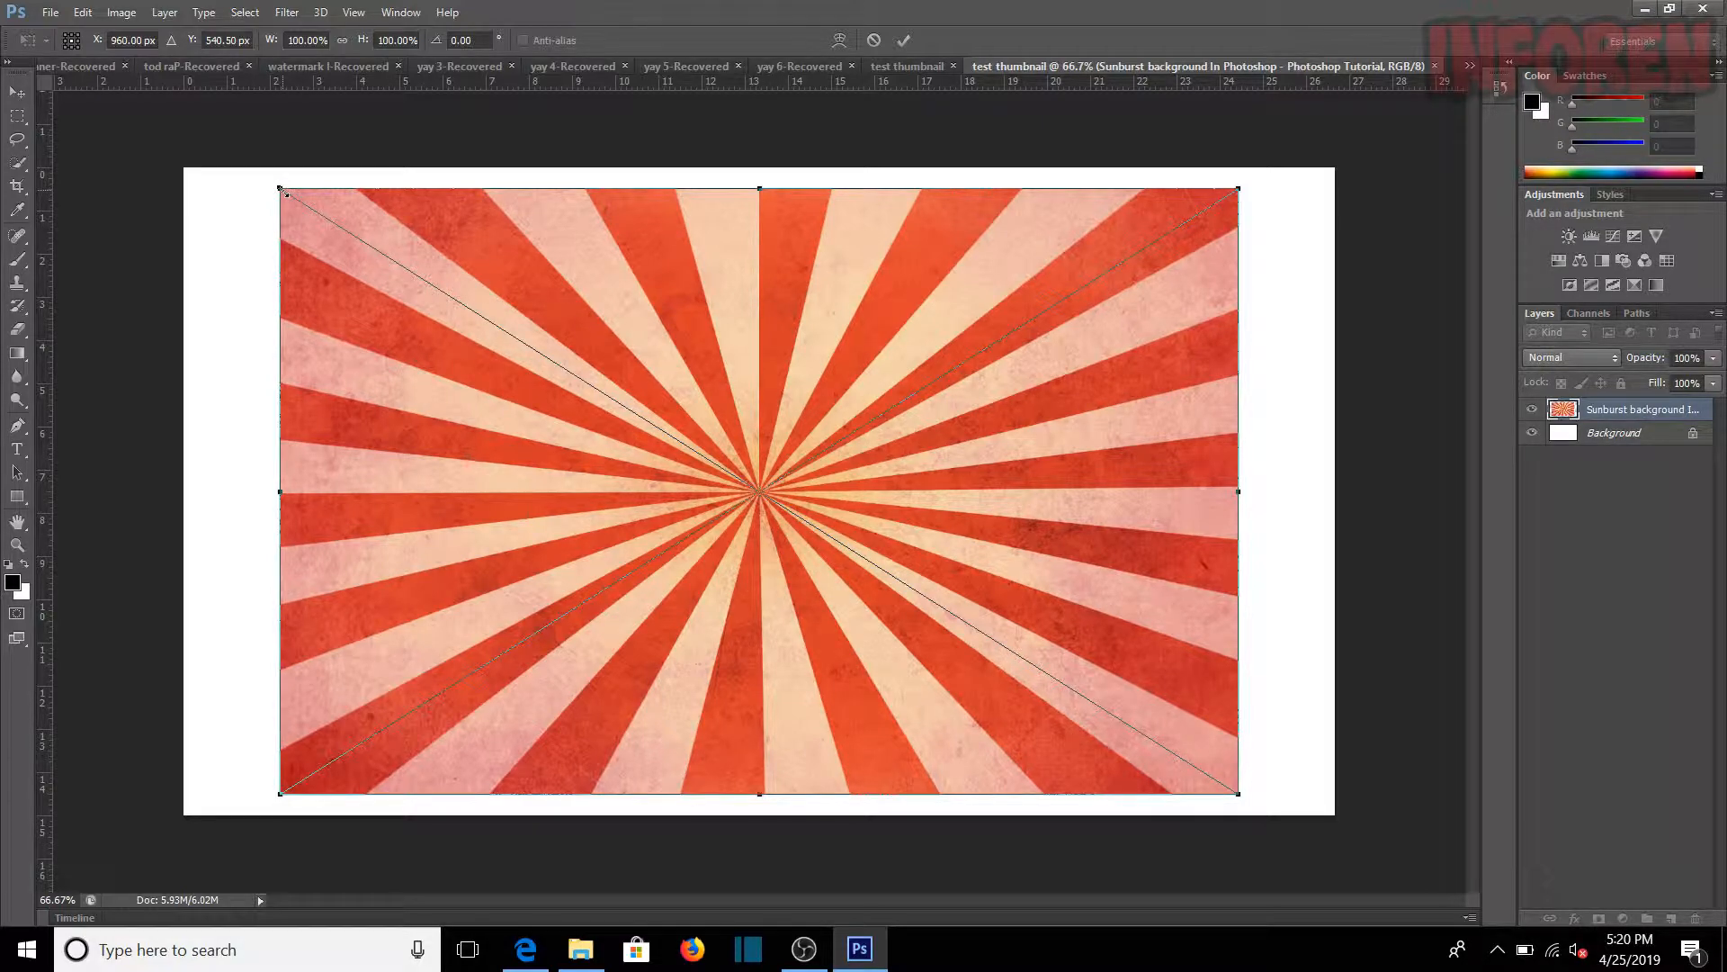
# Step: Scale the placed sunburst image to about 135% so it covers the whole canvas, and apply the placement
pyautogui.moveTo(284, 191); pyautogui.dragTo(92, 89)
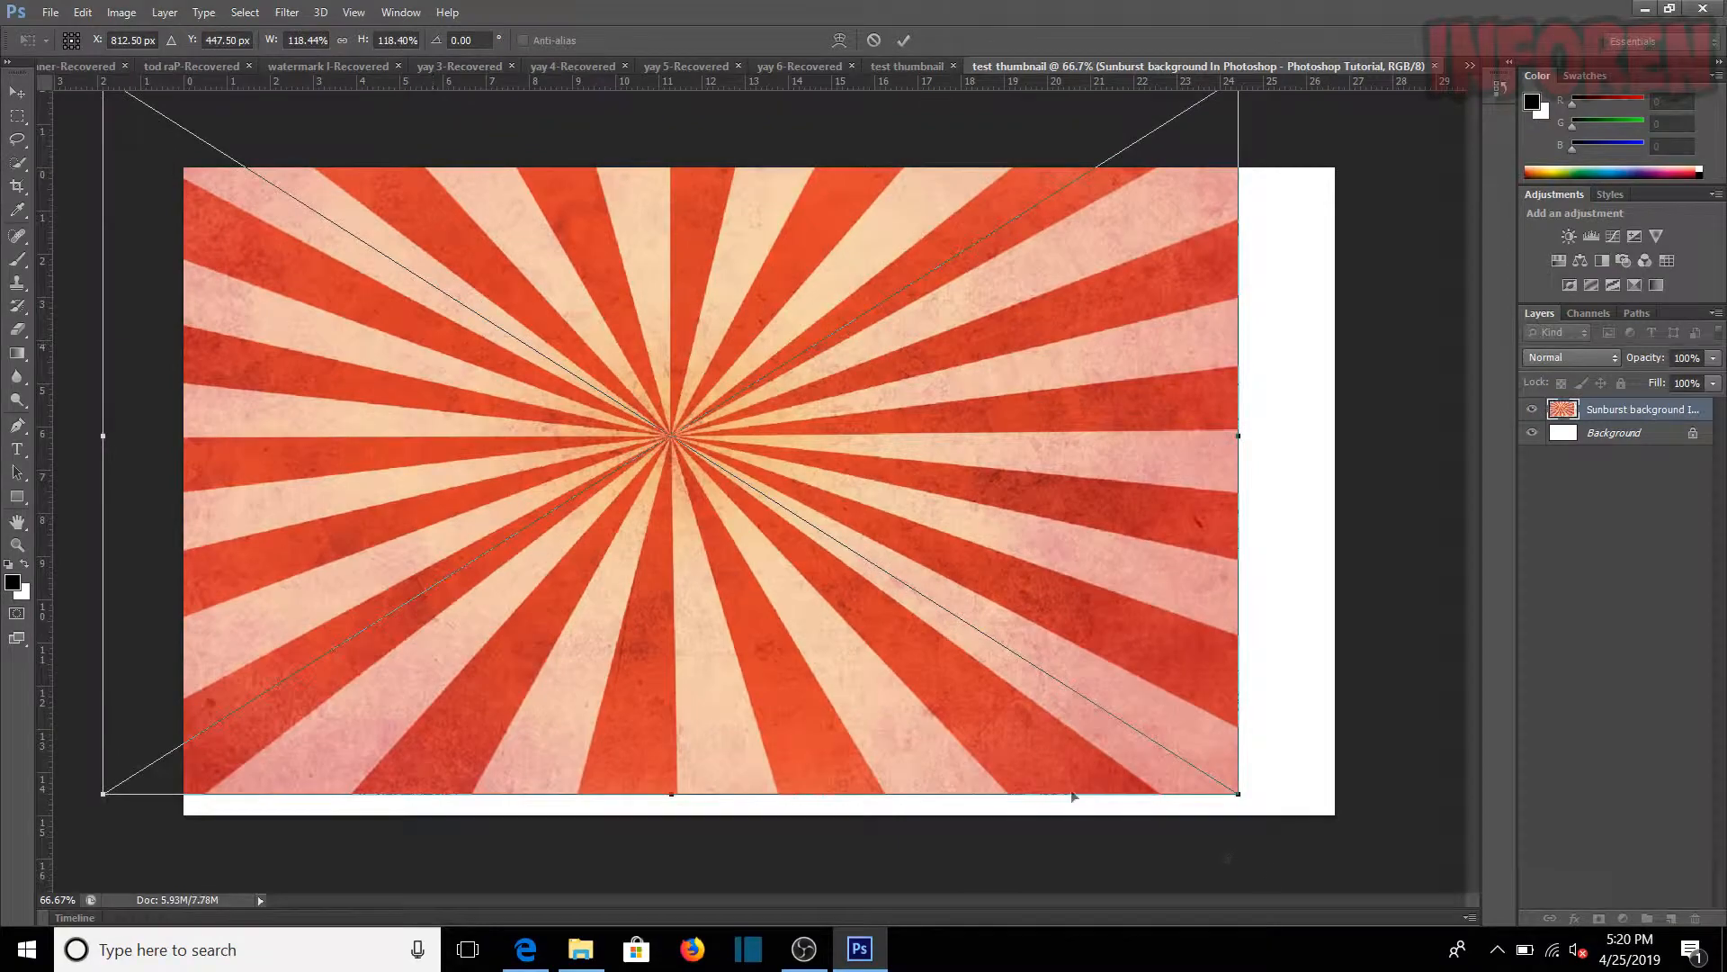
pyautogui.moveTo(1241, 794); pyautogui.dragTo(1396, 891)
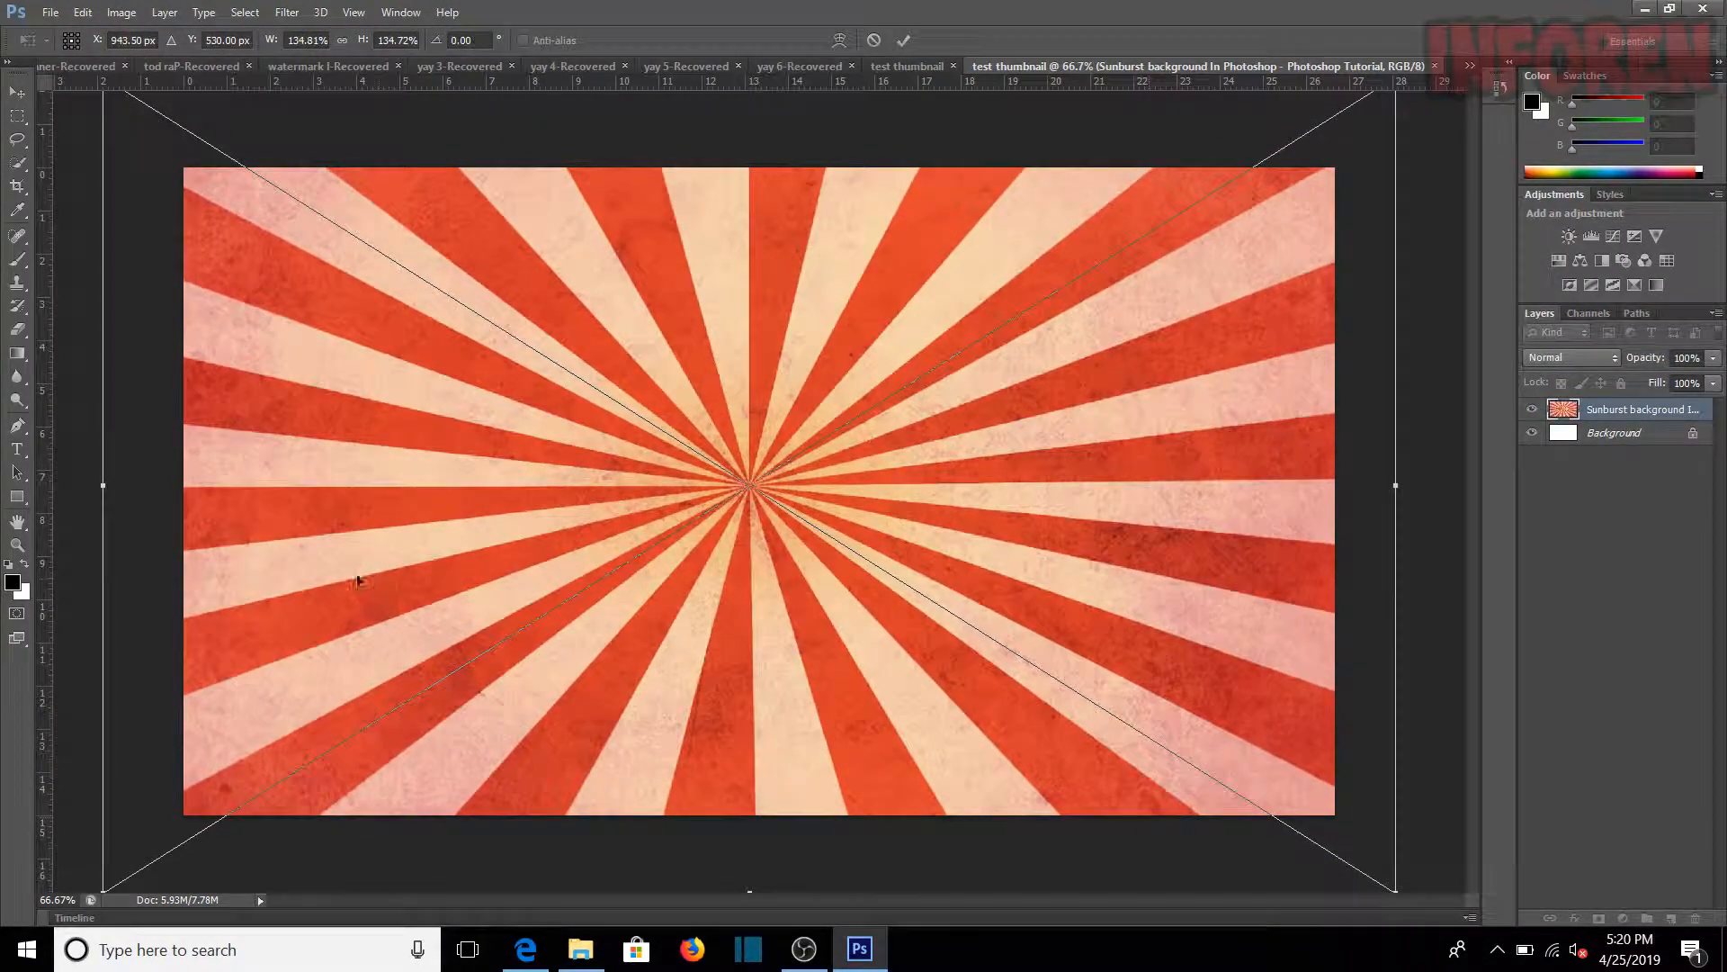
pyautogui.click(10, 504)
pyautogui.click(756, 364)
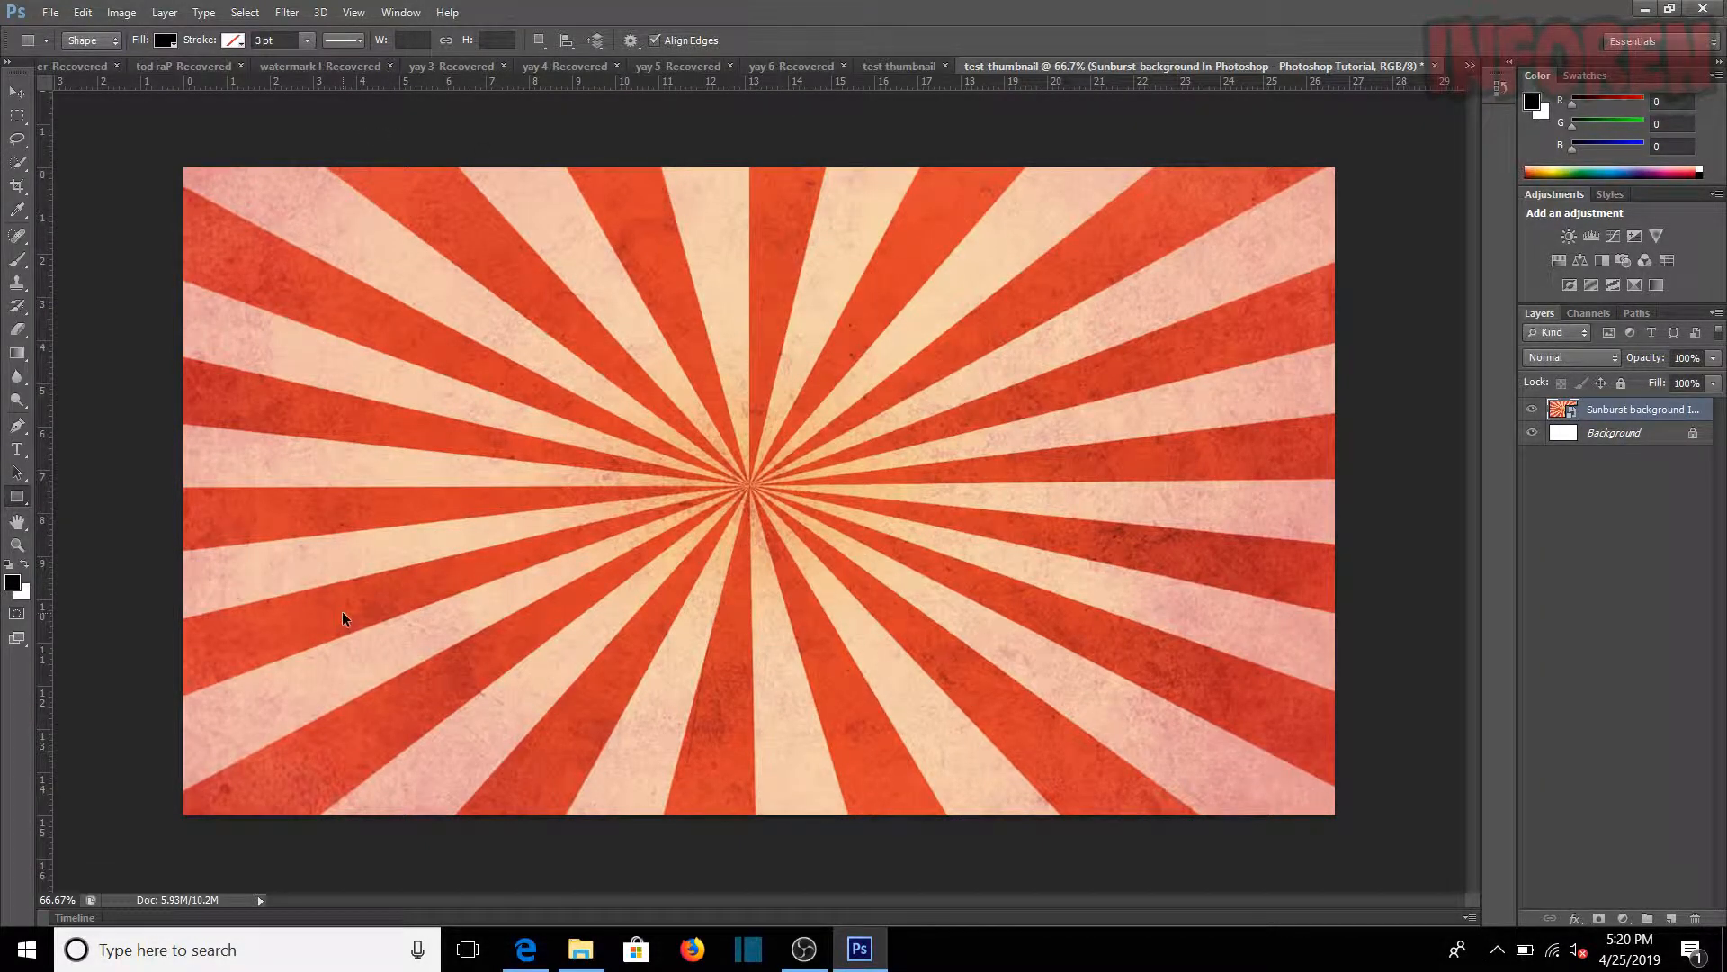
# Step: Align the sunburst layer to the full canvas by vertical and horizontal centers, and clear the selection
pyautogui.hotkey('ctrl', 'a')
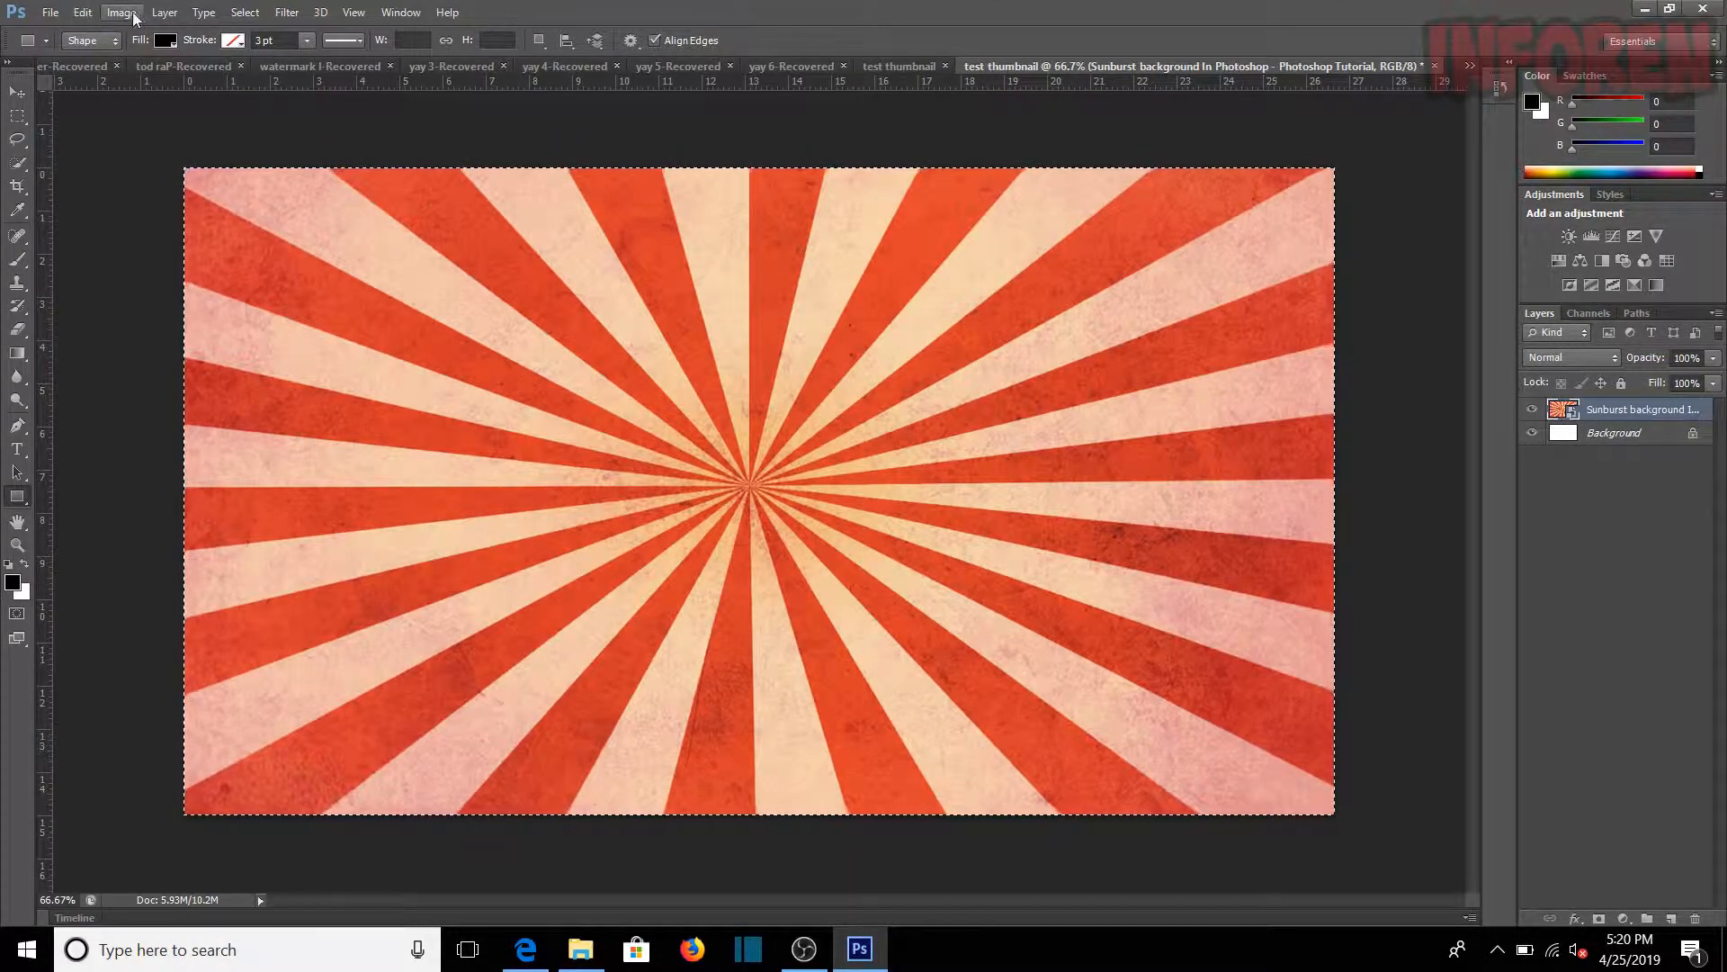
pyautogui.click(164, 12)
pyautogui.moveTo(304, 573)
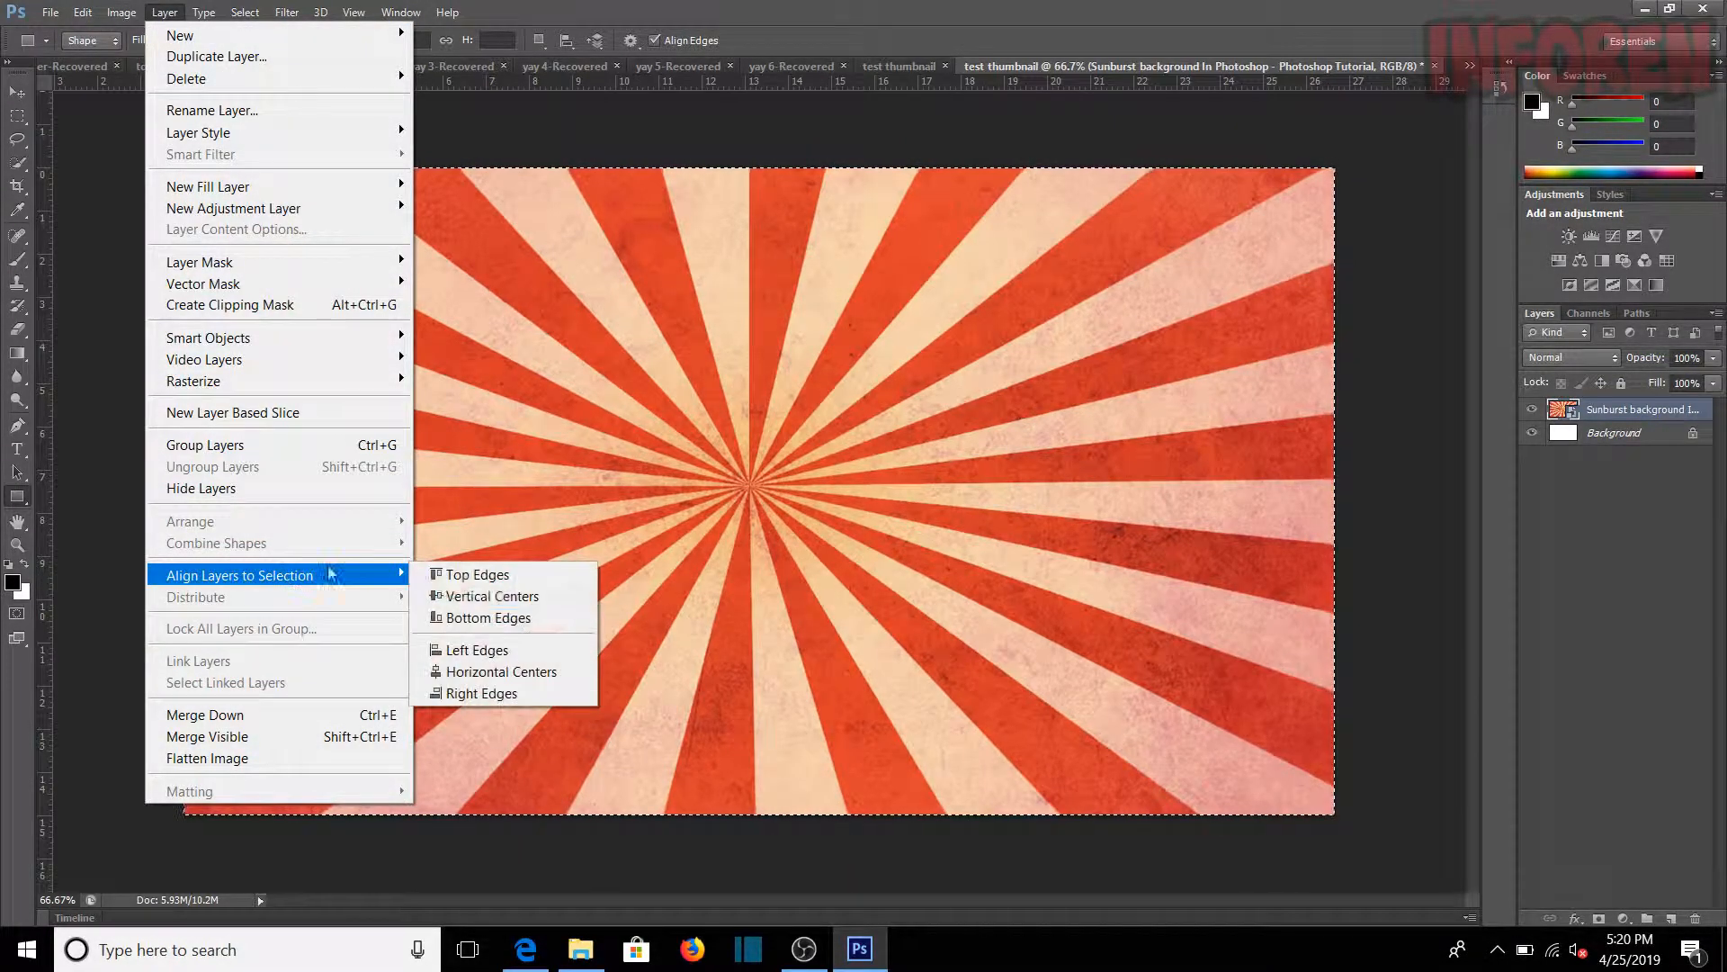
pyautogui.click(492, 596)
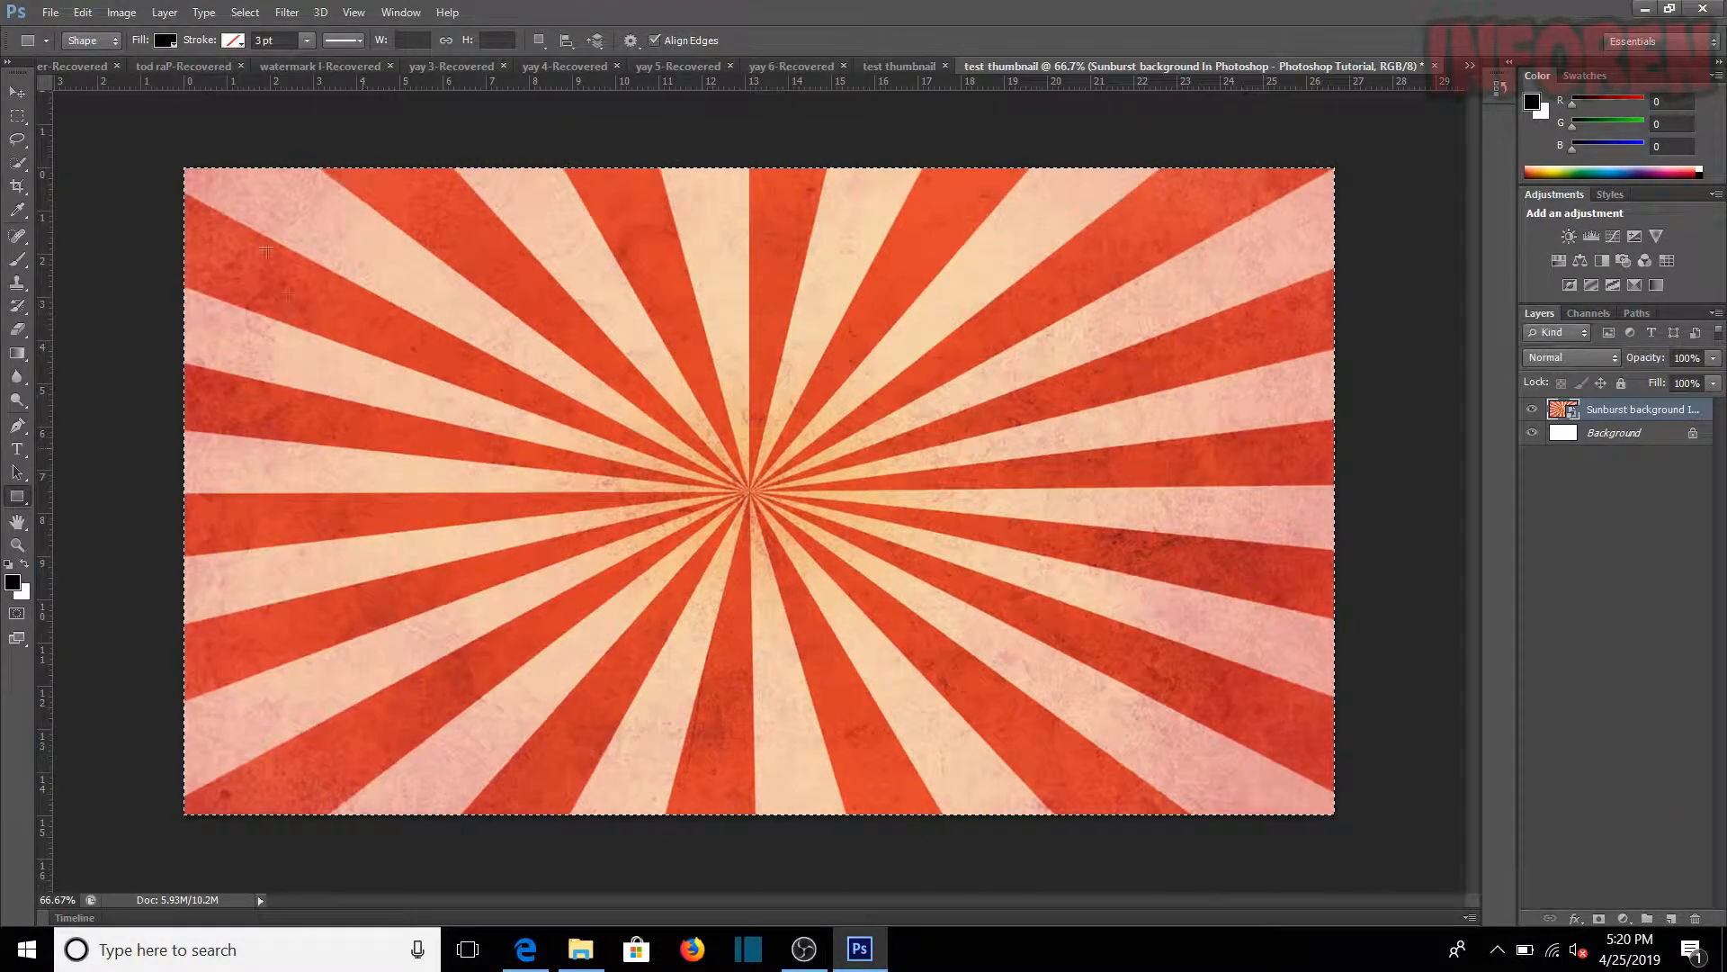
pyautogui.click(163, 11)
pyautogui.moveTo(270, 575)
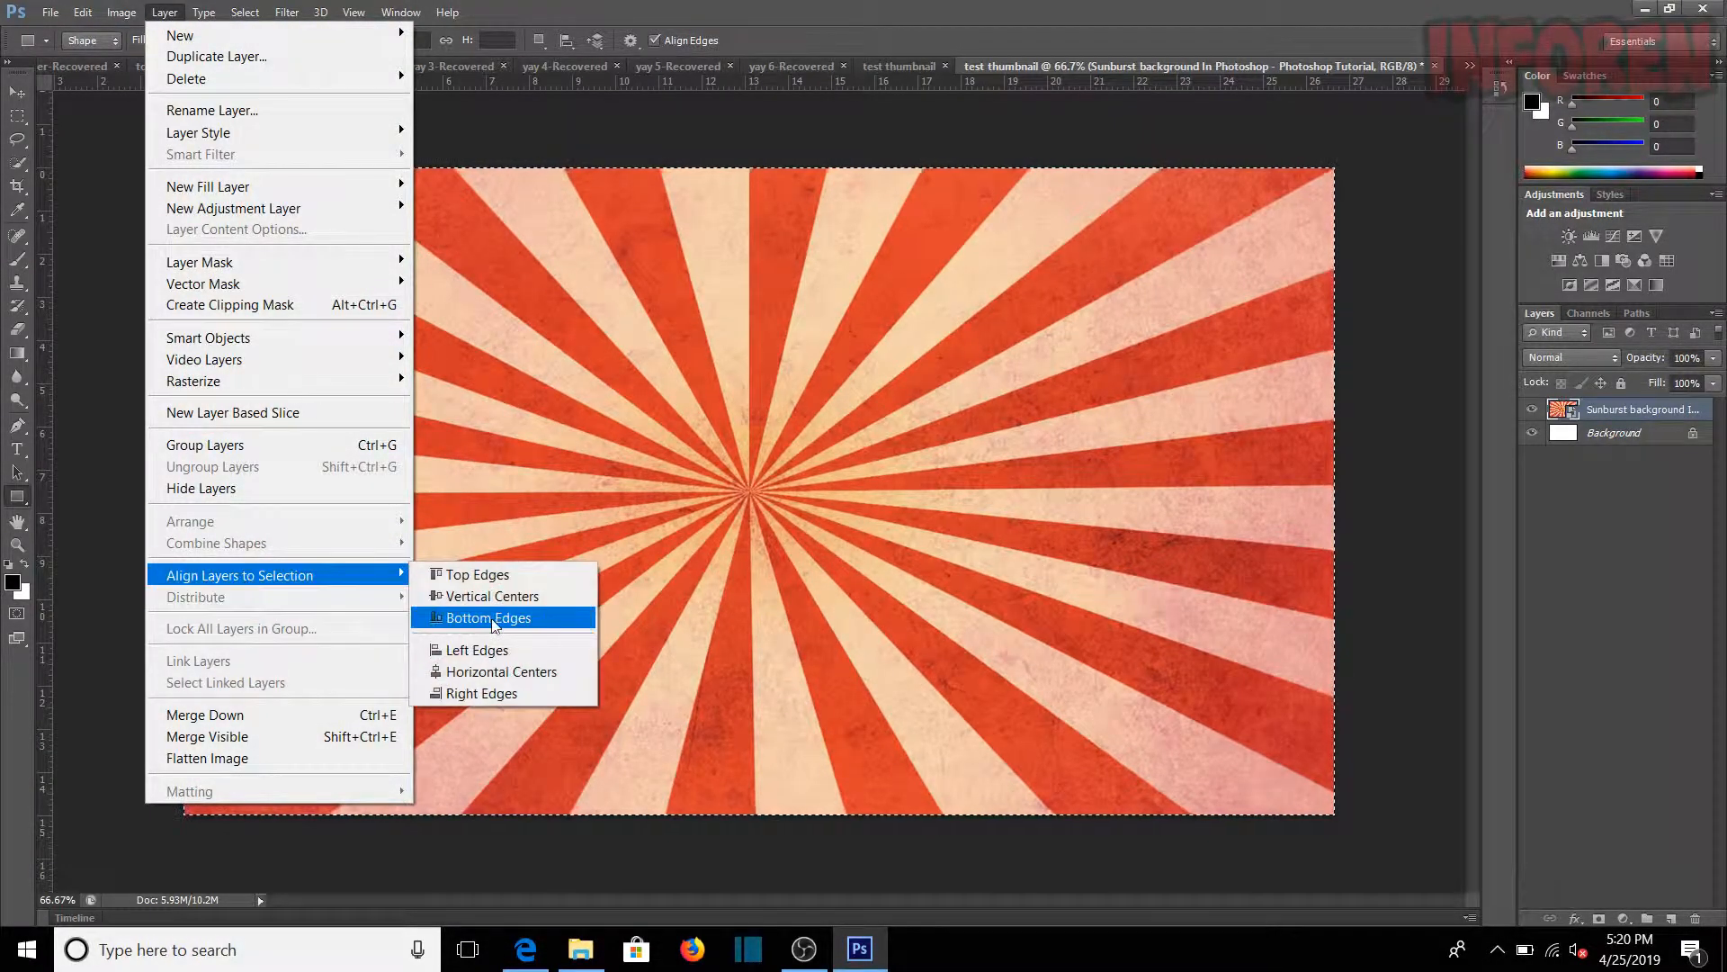
pyautogui.click(501, 671)
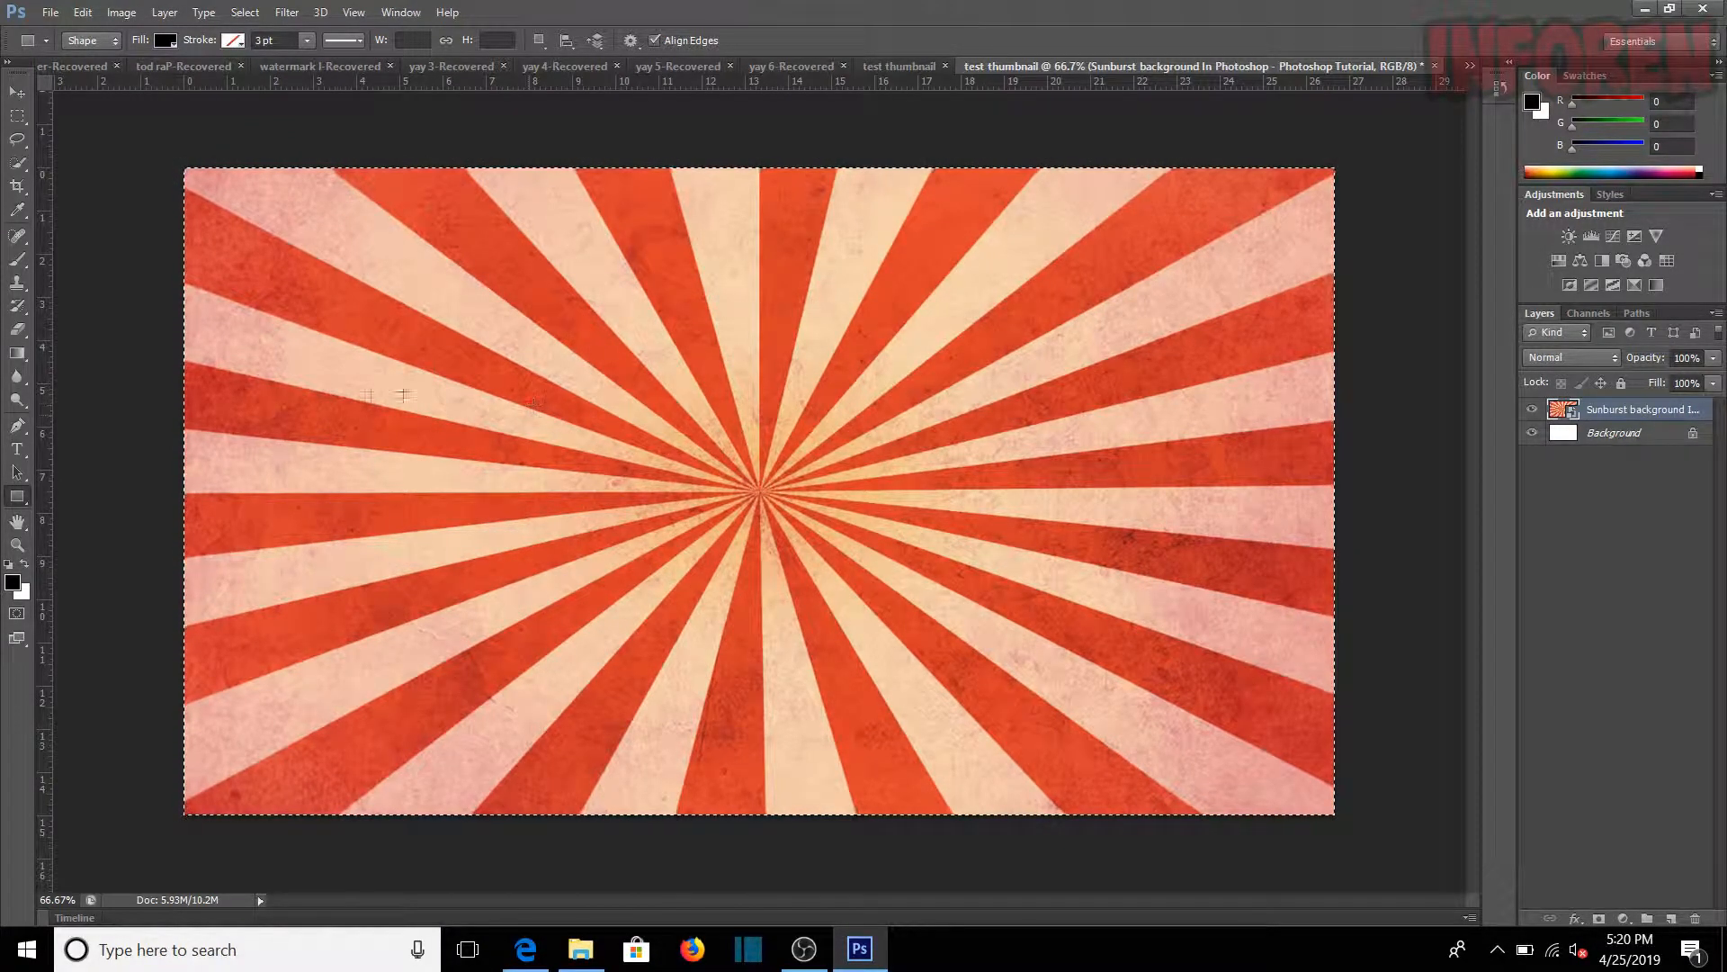
pyautogui.hotkey('ctrl', 'd')
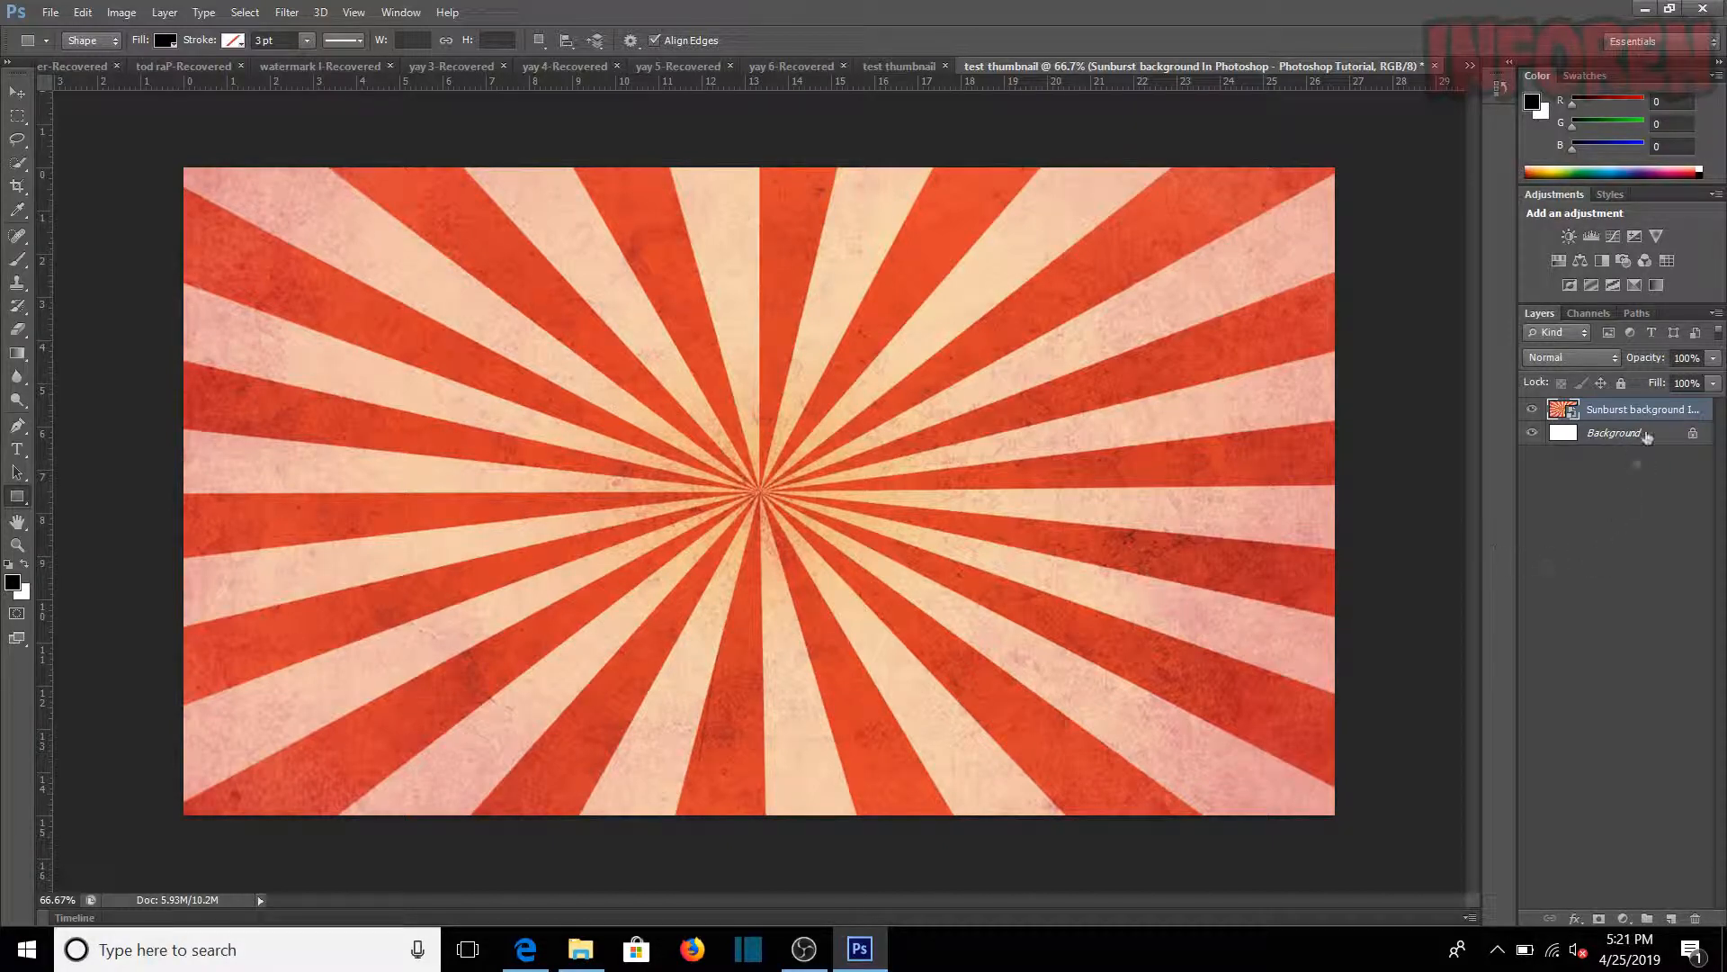
# Step: Rasterize the sunburst layer and add a Hue/Saturation adjustment above it
pyautogui.rightClick(1652, 416)
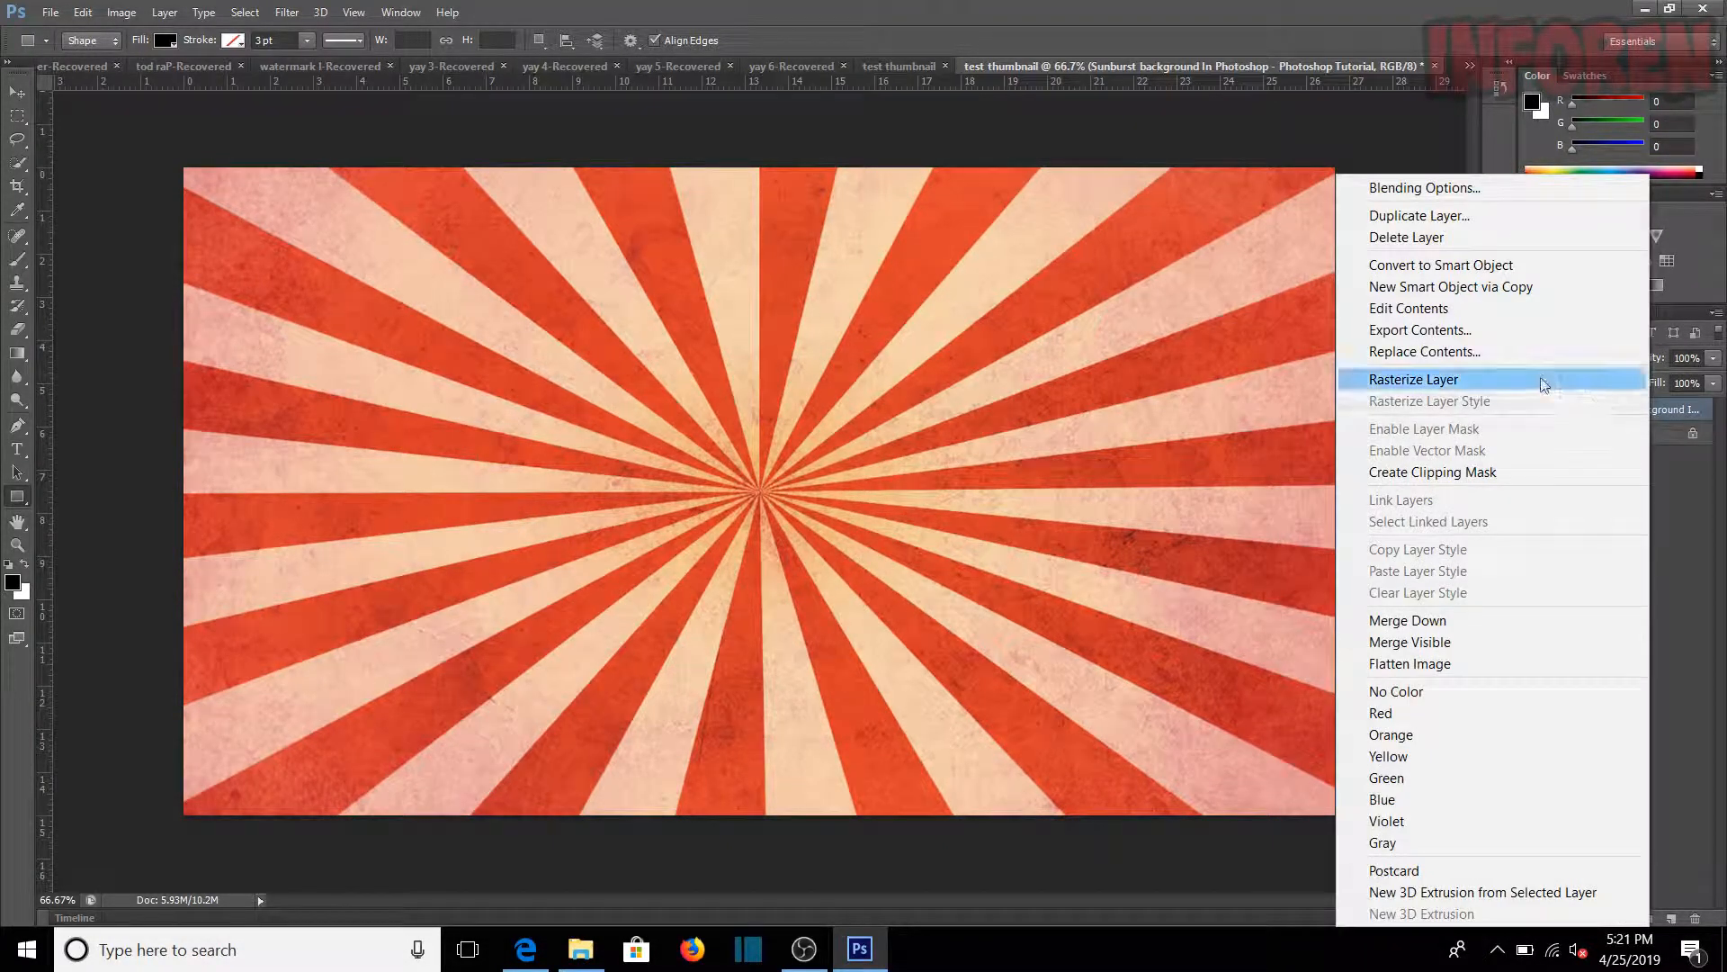
pyautogui.click(1434, 381)
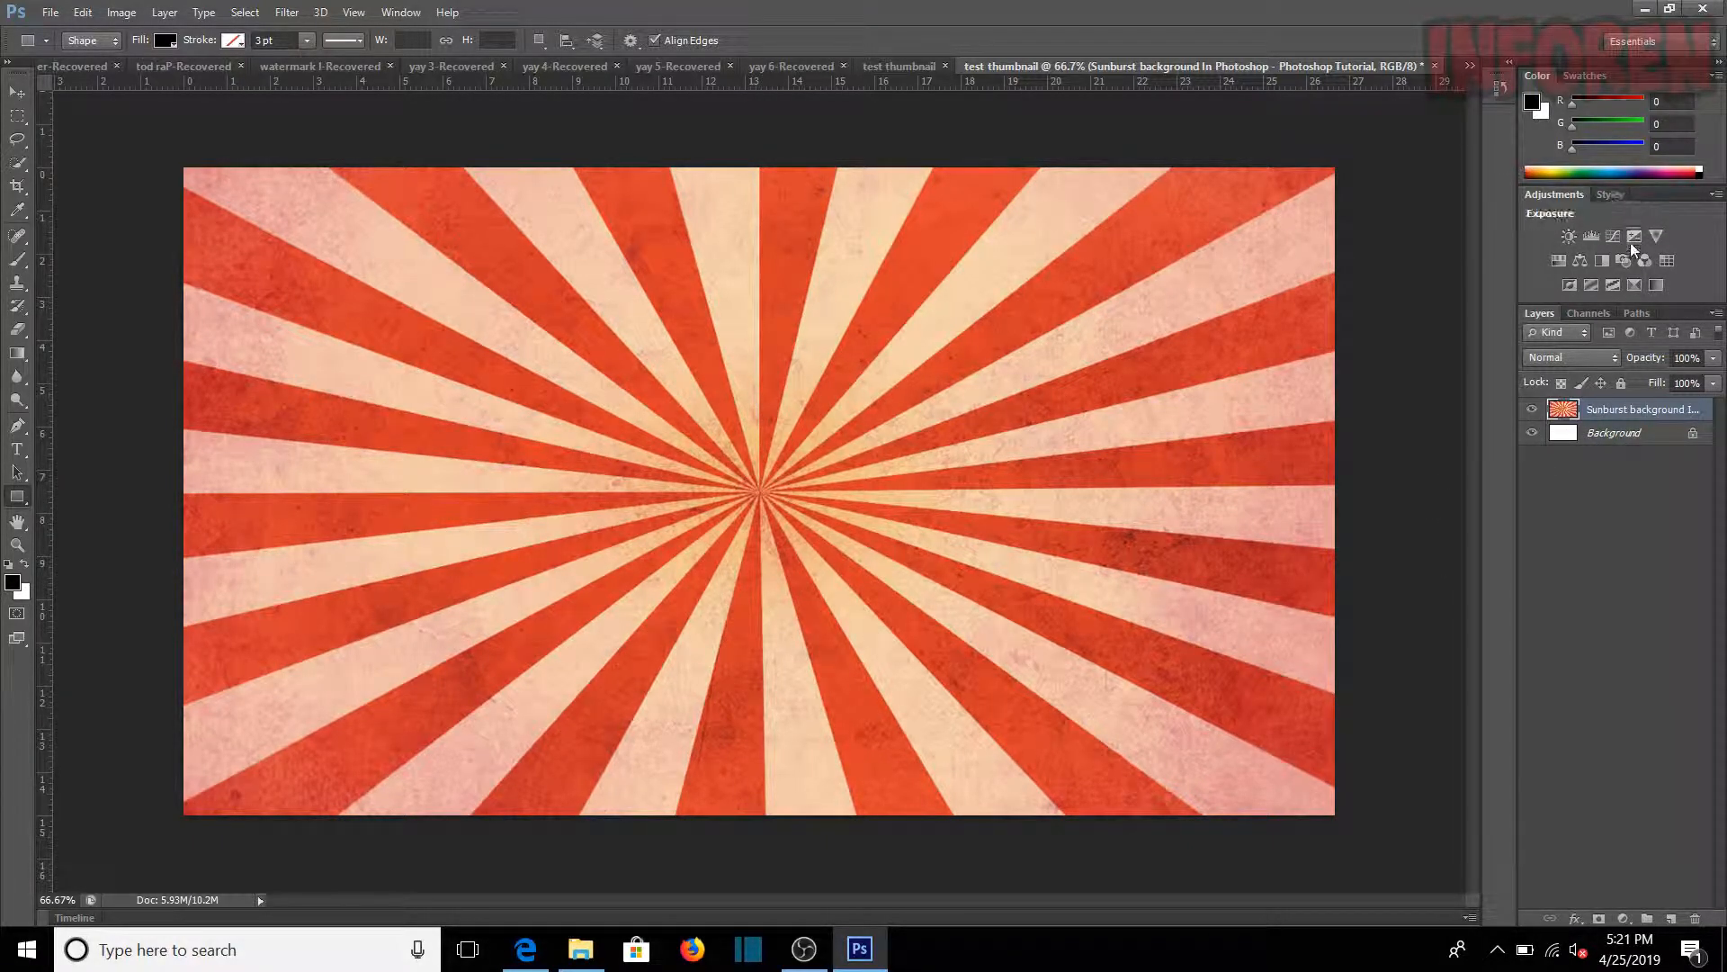
pyautogui.click(1560, 260)
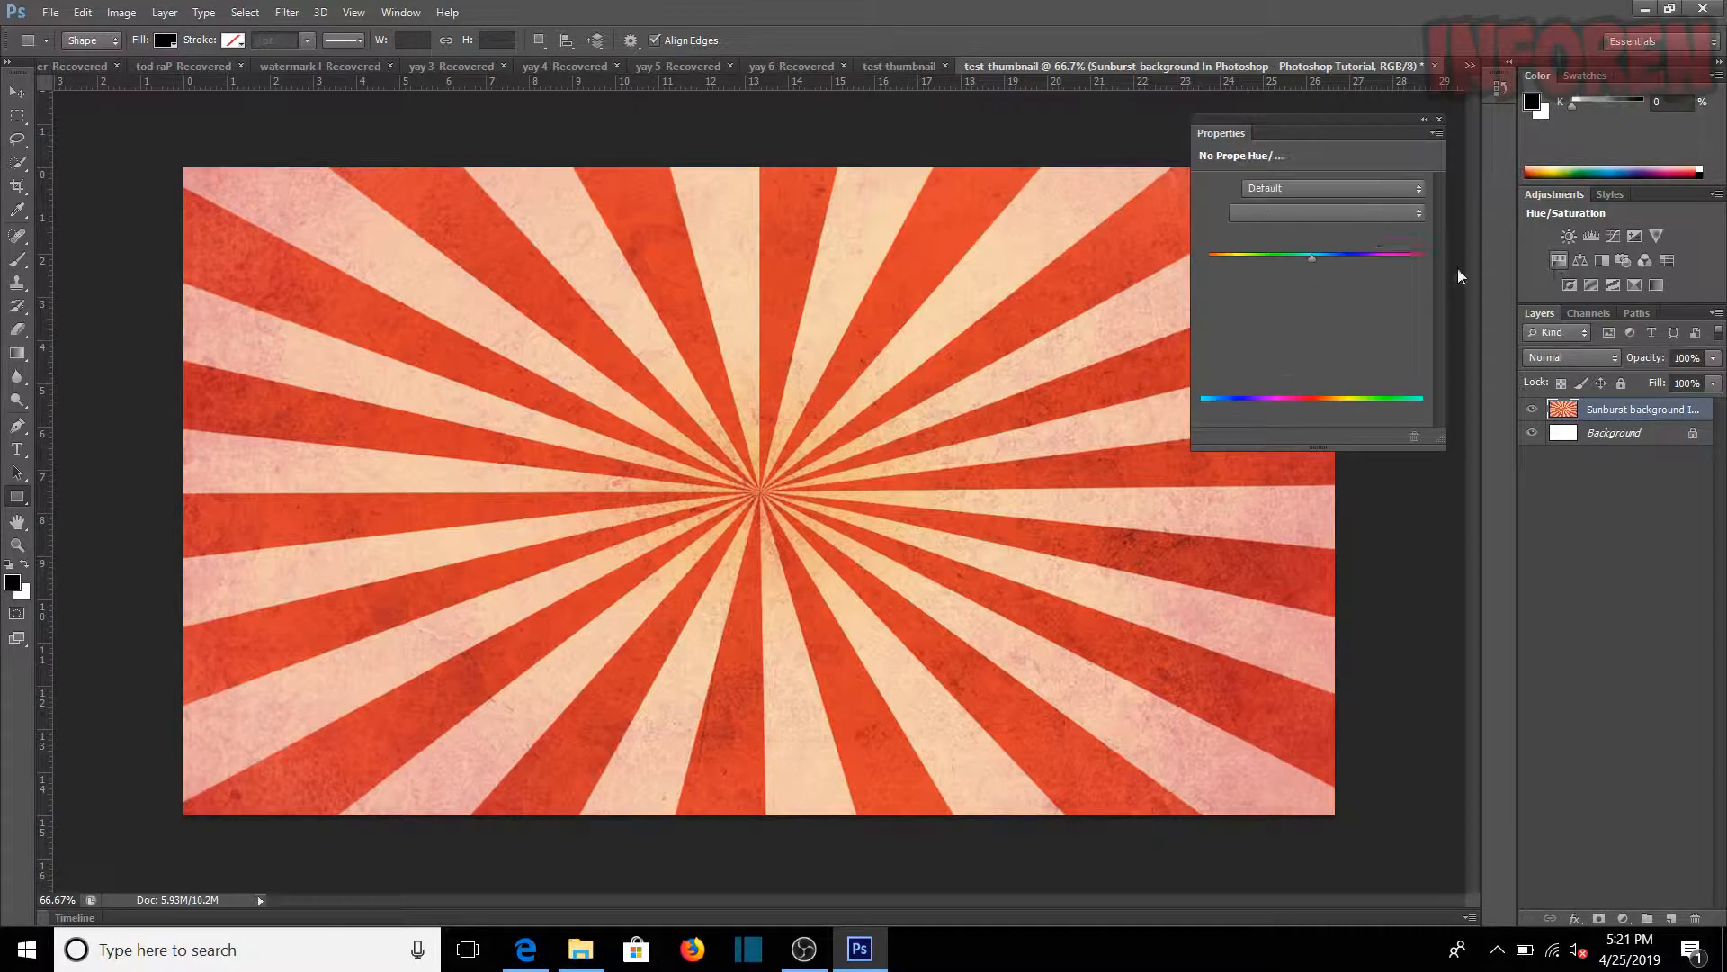
# Step: Enable Colorize on the Hue/Saturation adjustment and set saturation to 37 and hue to 74 for a green sunburst
pyautogui.click(1309, 355)
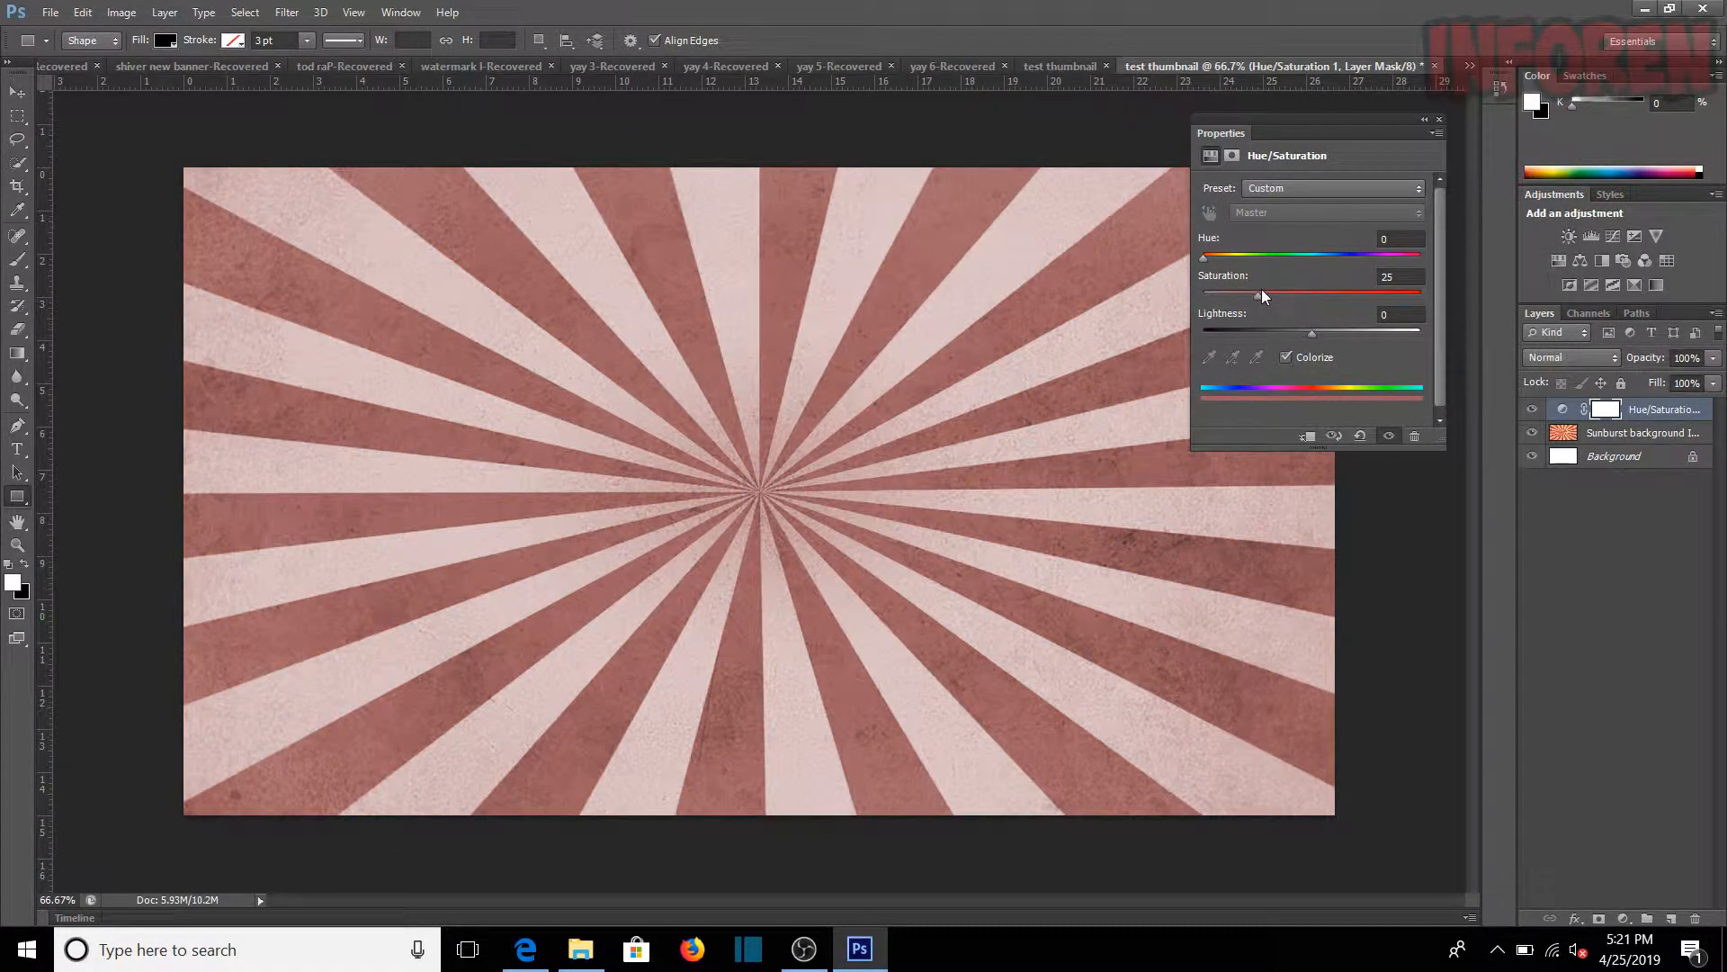
pyautogui.moveTo(1270, 299)
pyautogui.mouseDown()
pyautogui.moveTo(1325, 302)
pyautogui.moveTo(1234, 293)
pyautogui.moveTo(1297, 295)
pyautogui.mouseUp()
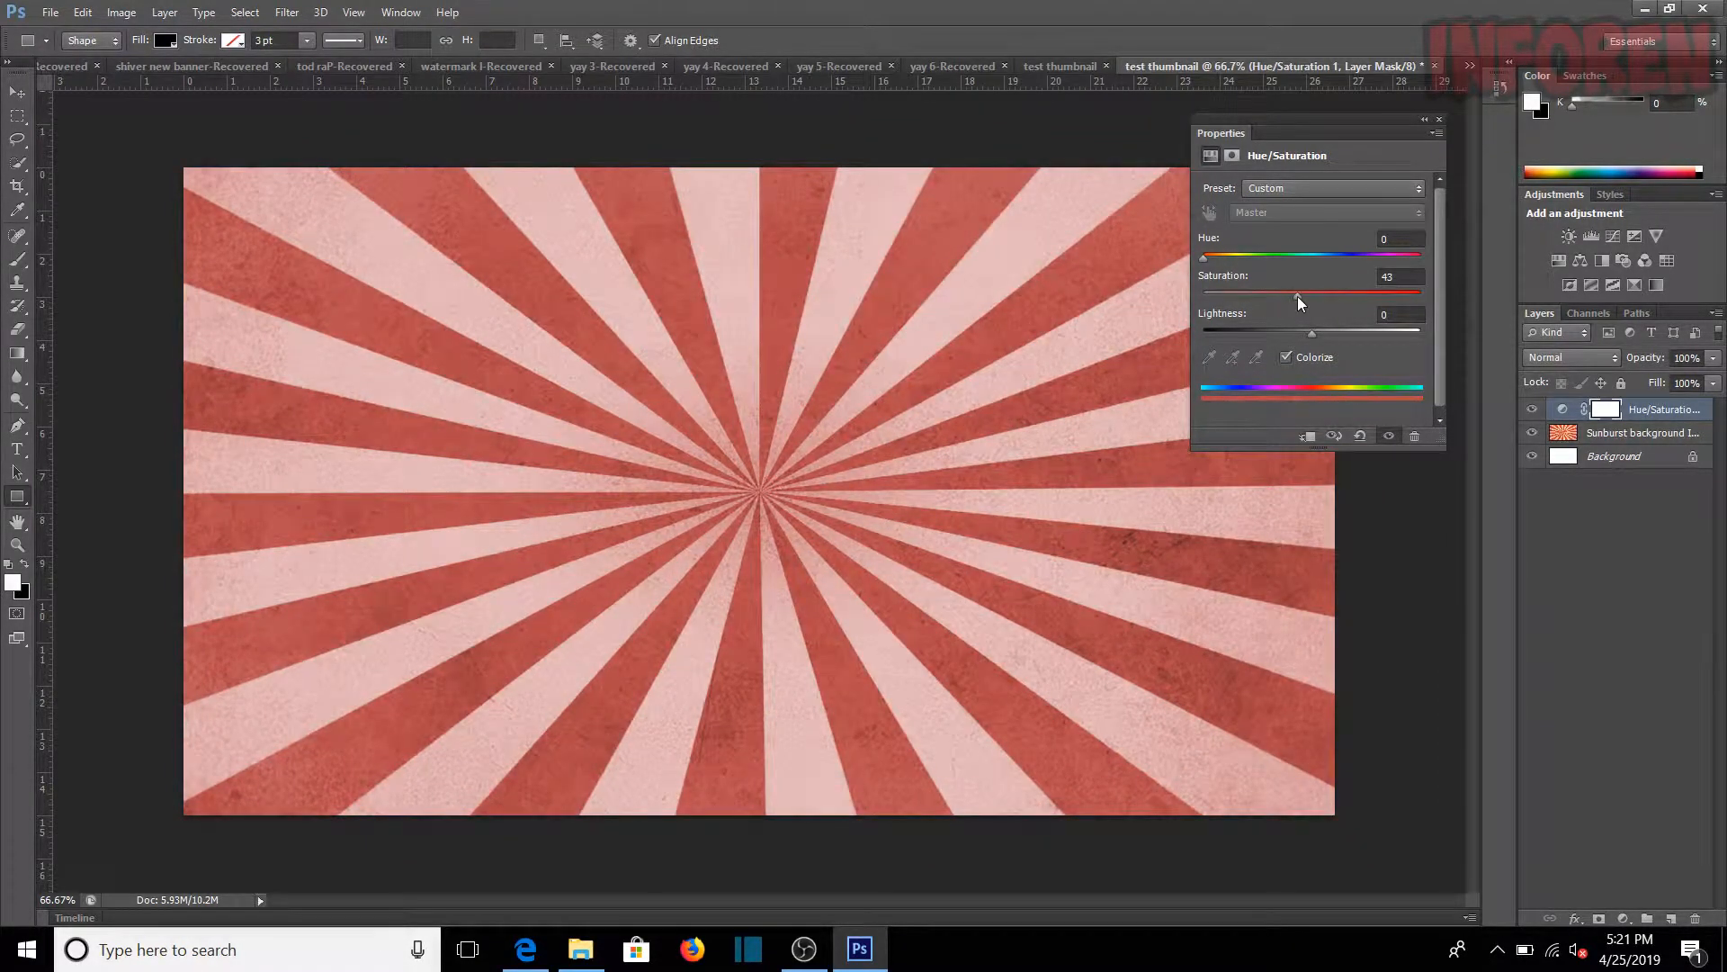
pyautogui.click(1248, 255)
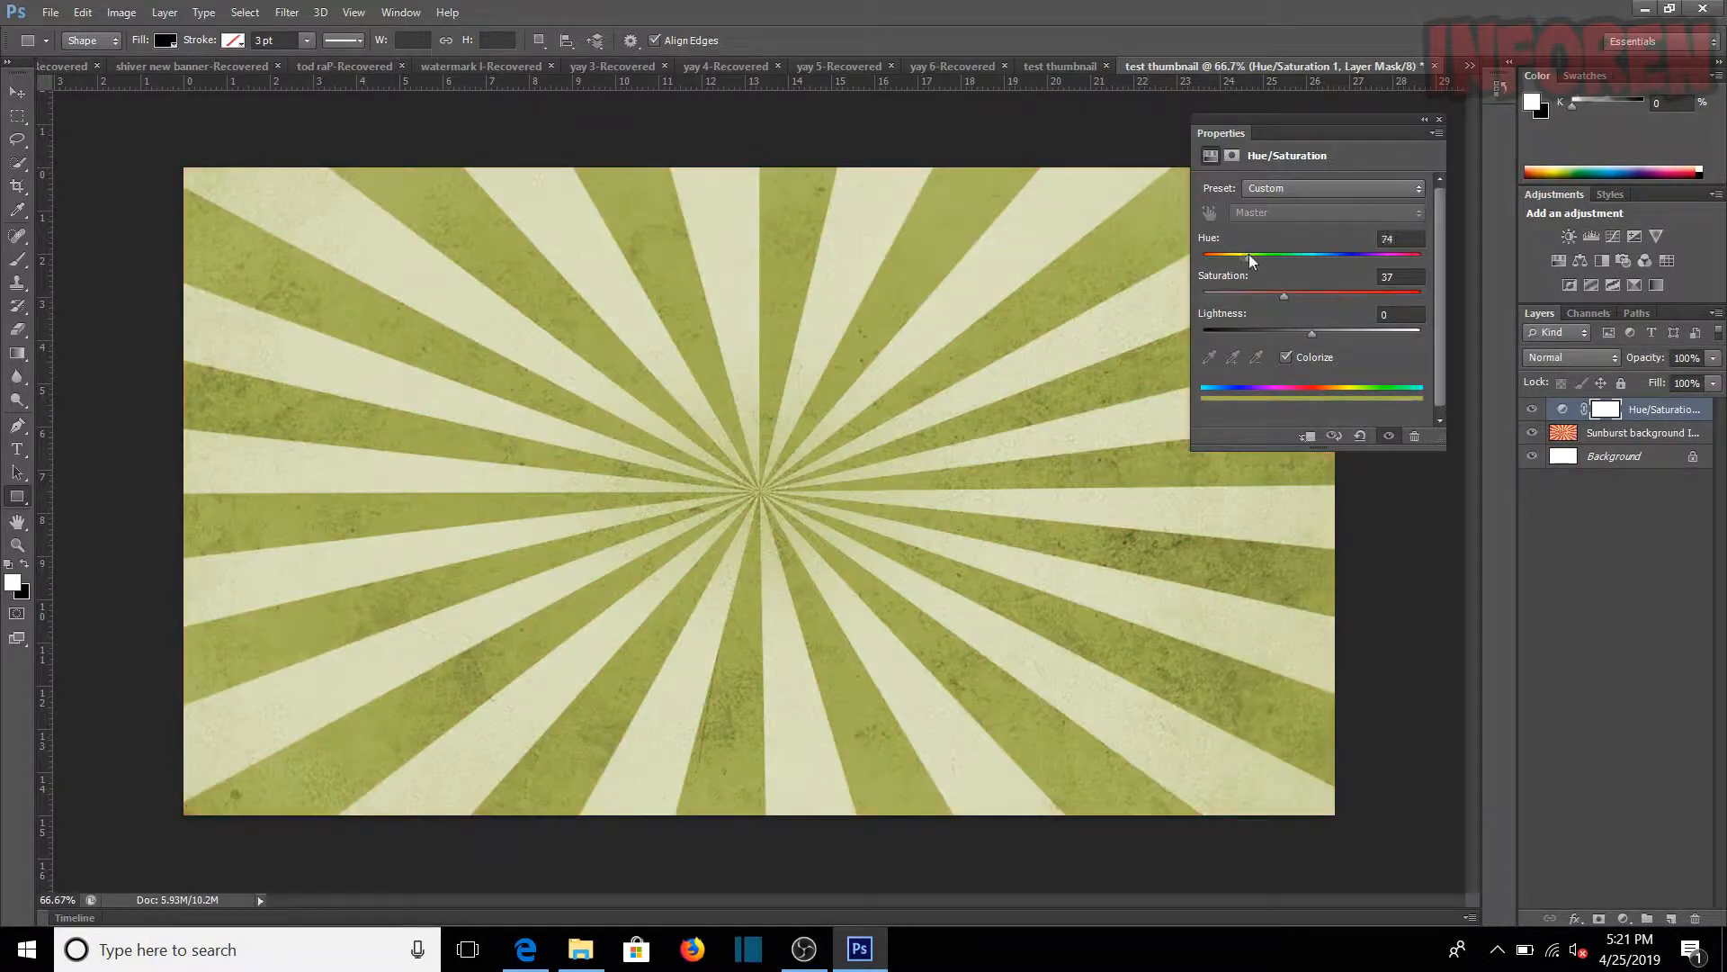
# Step: Set the Hue/Saturation adjustment to hue 118, saturation 70 and lightness -83, and merge all visible layers
pyautogui.moveTo(1257, 260)
pyautogui.mouseDown()
pyautogui.moveTo(1409, 272)
pyautogui.moveTo(1187, 270)
pyautogui.moveTo(1330, 255)
pyautogui.moveTo(1282, 256)
pyautogui.moveTo(1316, 299)
pyautogui.moveTo(1355, 297)
pyautogui.moveTo(1275, 259)
pyautogui.mouseUp()
pyautogui.click(1296, 332)
pyautogui.moveTo(1294, 331); pyautogui.dragTo(1222, 329)
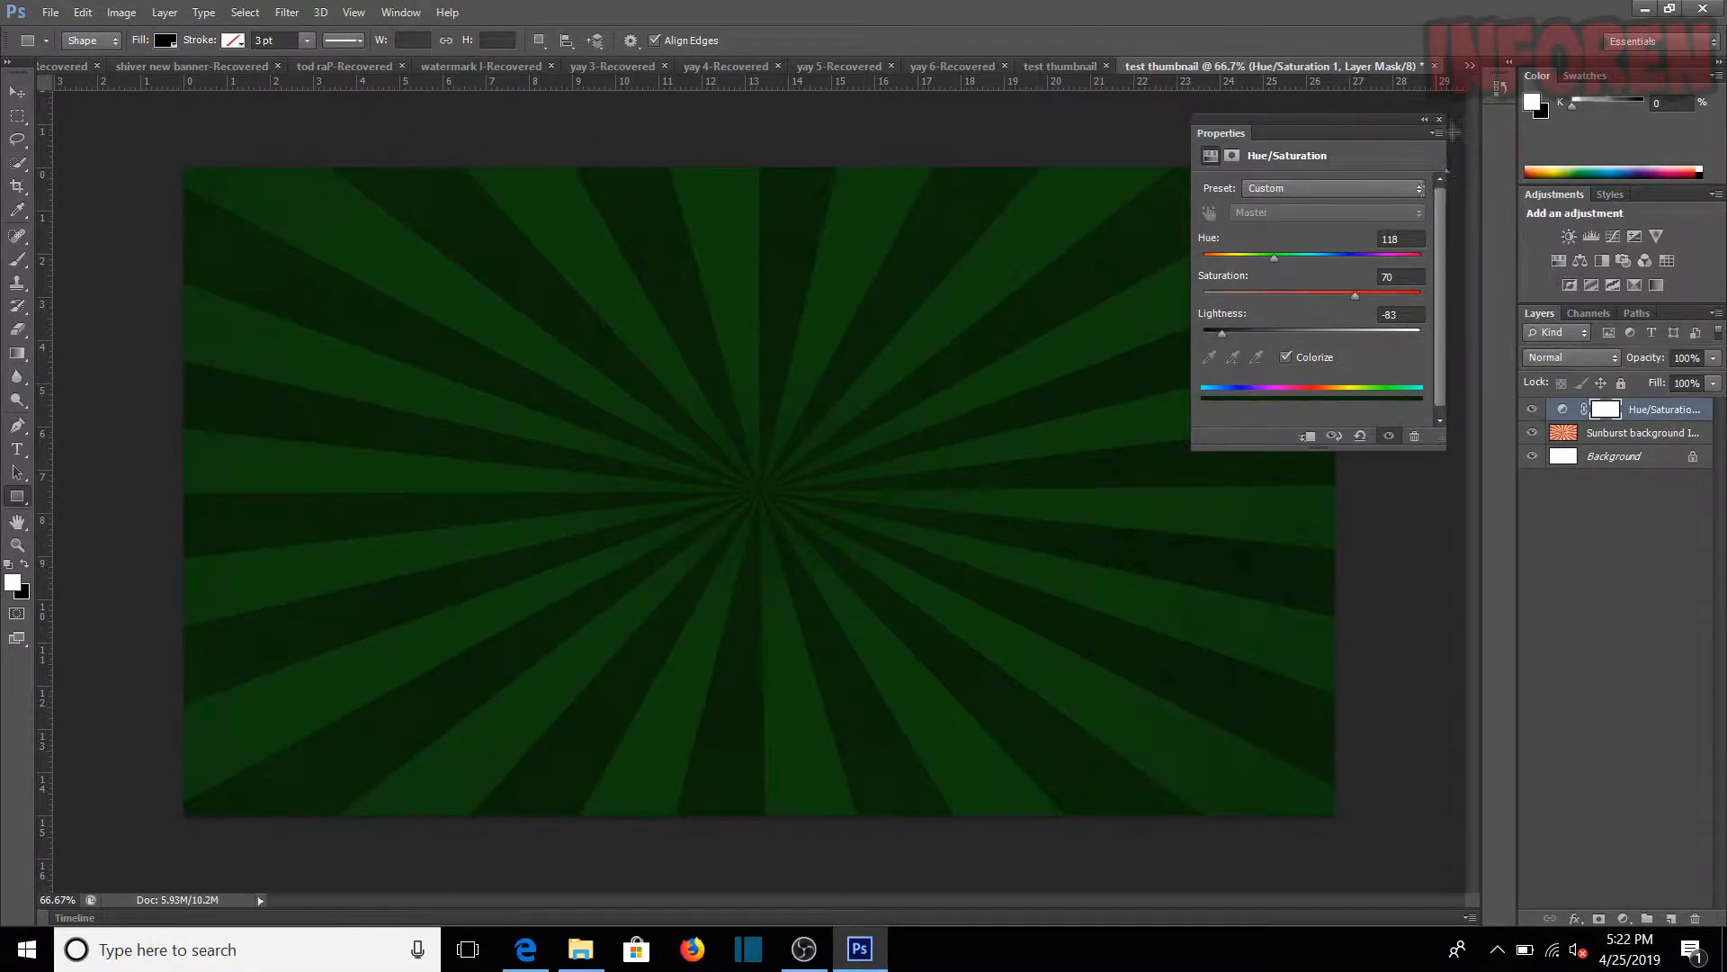
pyautogui.click(1440, 120)
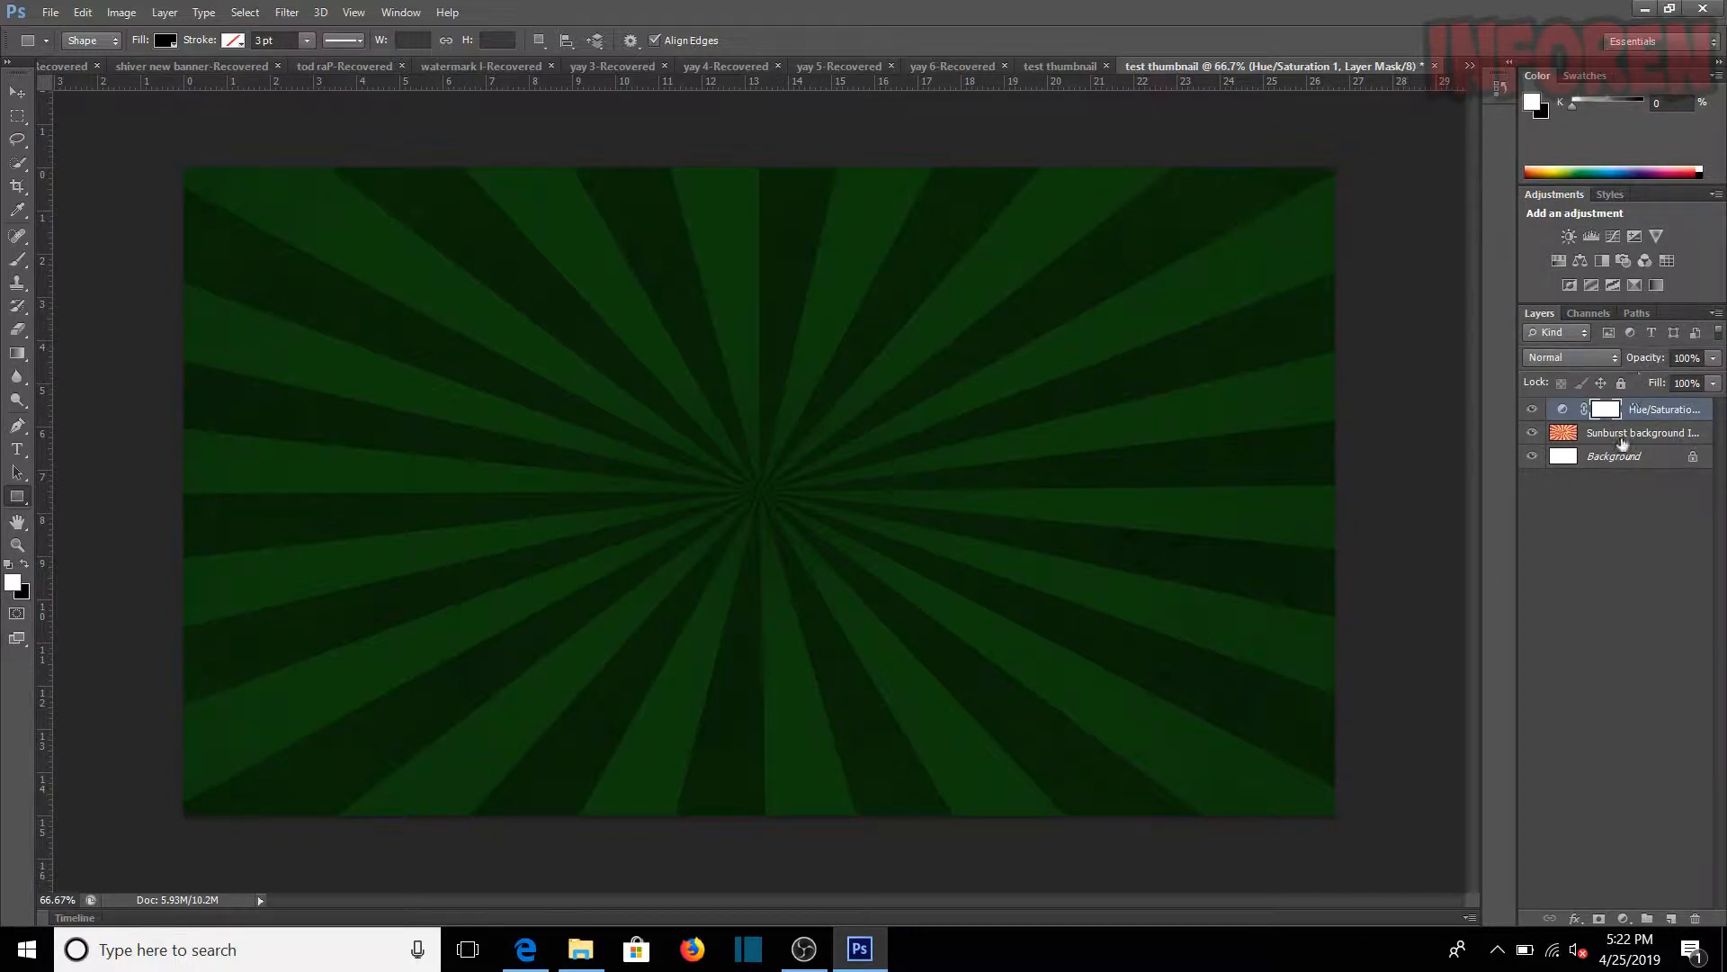
pyautogui.rightClick(1646, 411)
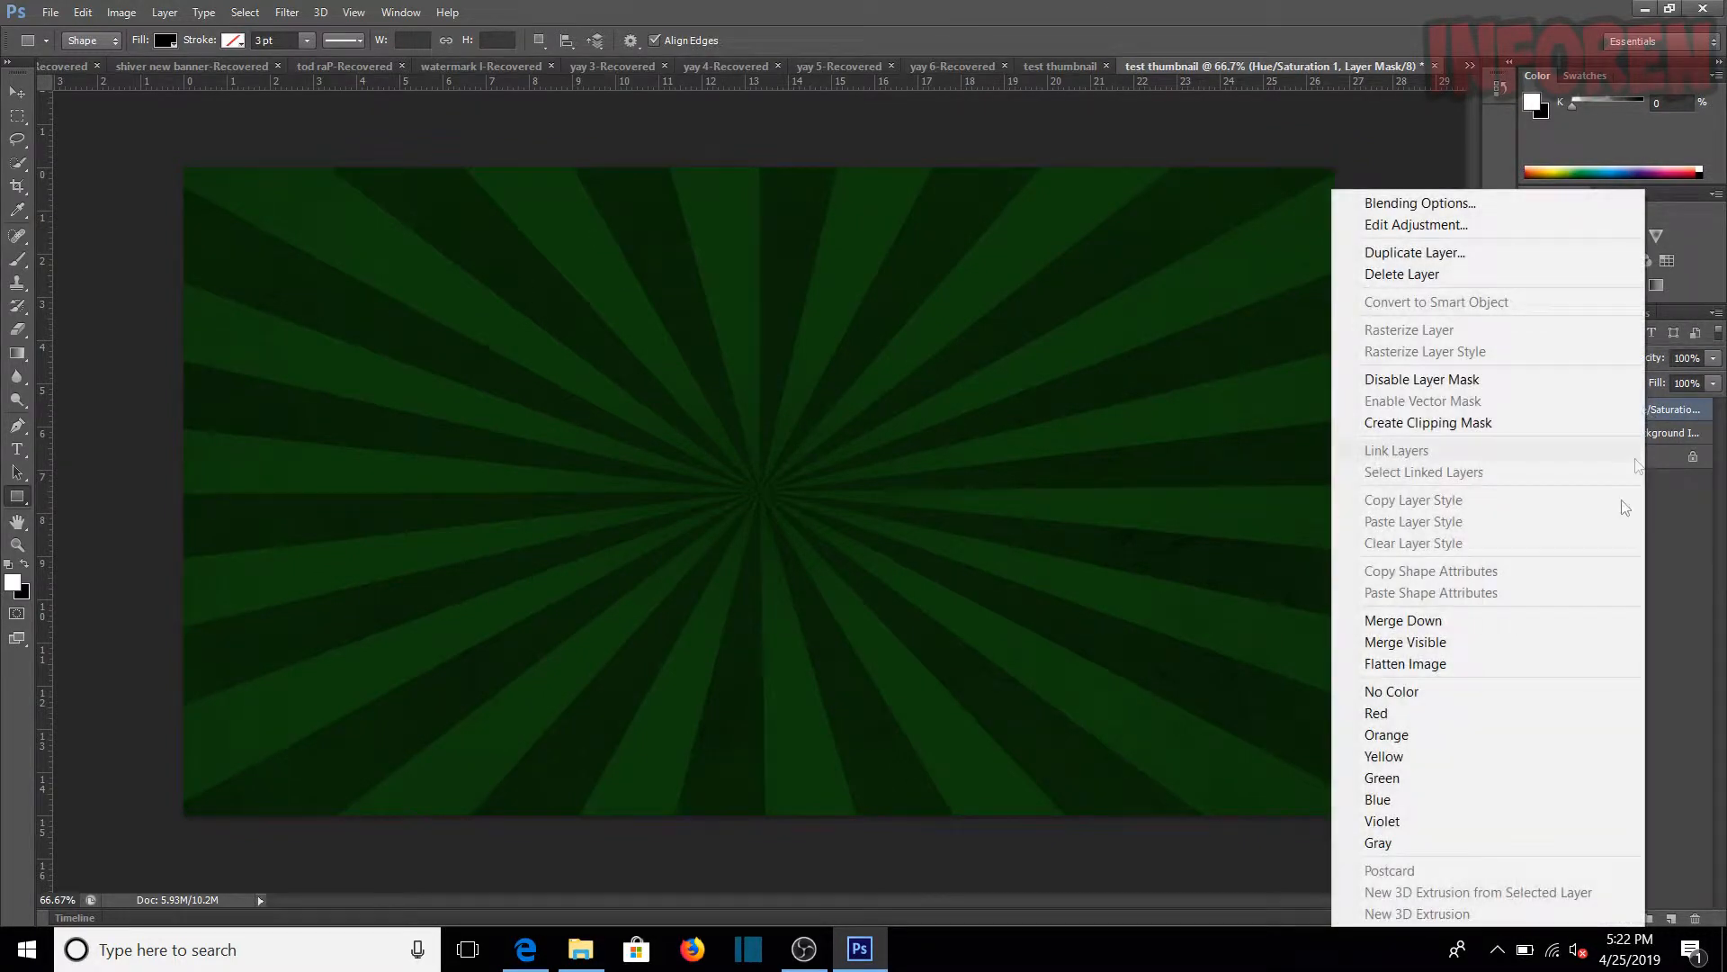
pyautogui.click(1537, 642)
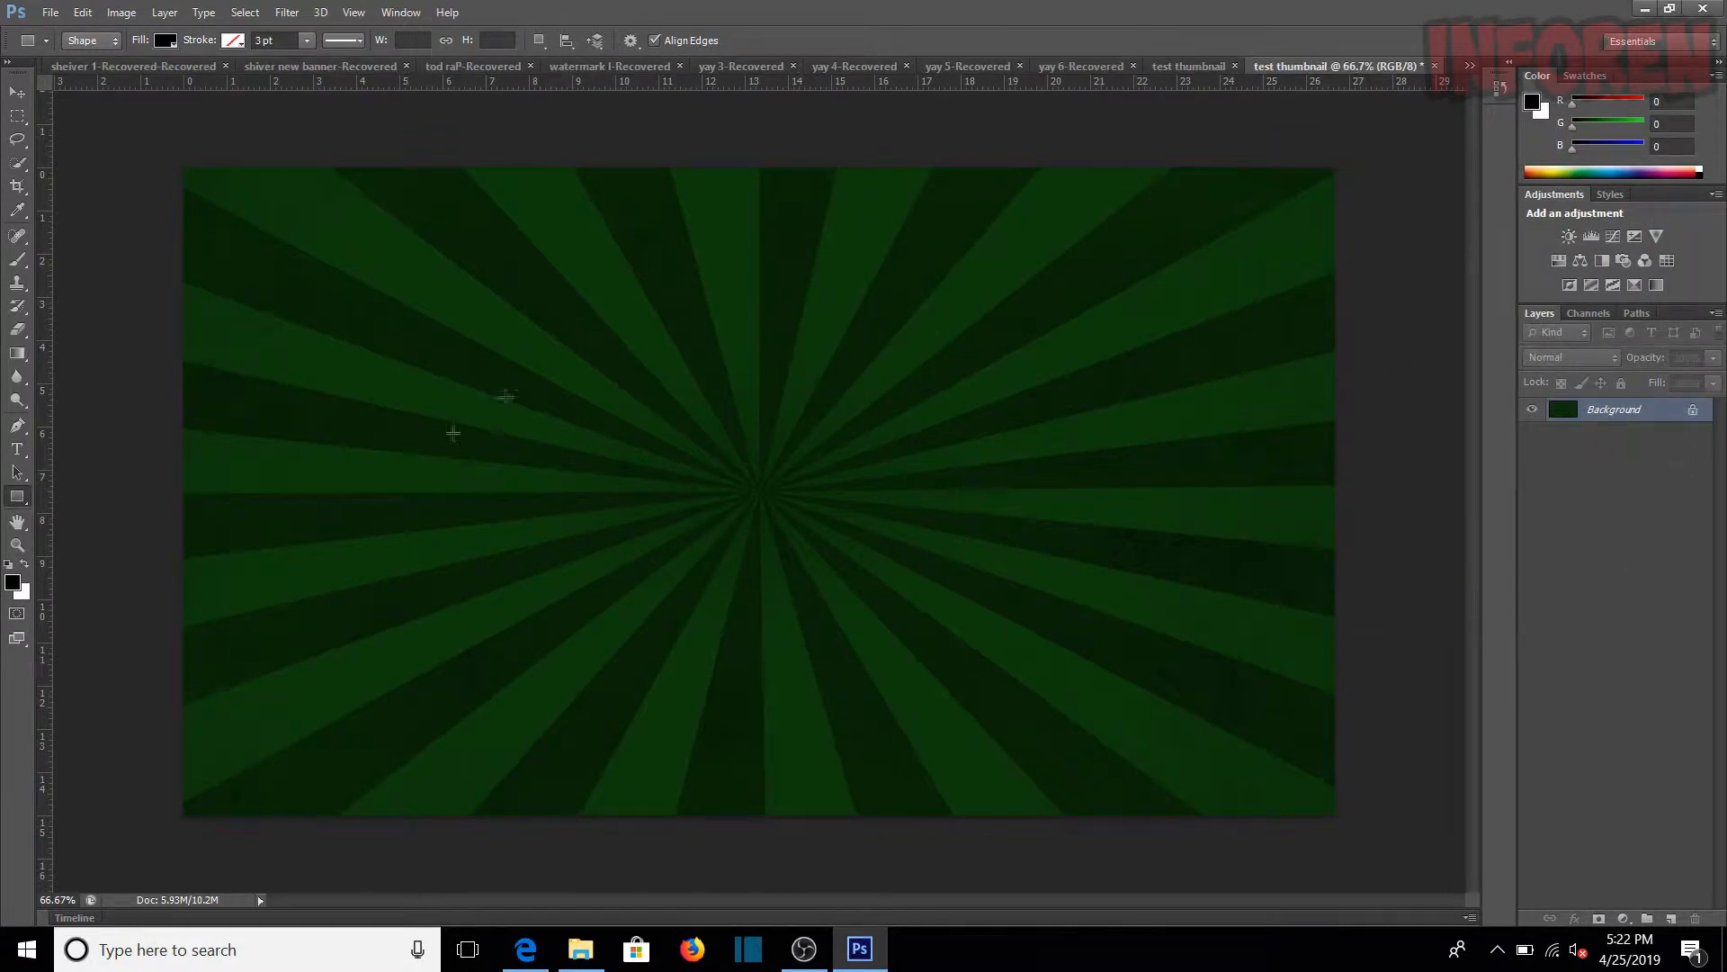
# Step: Apply a Gaussian Blur with a 10-pixel radius to the merged sunburst background
pyautogui.click(287, 12)
pyautogui.moveTo(351, 154)
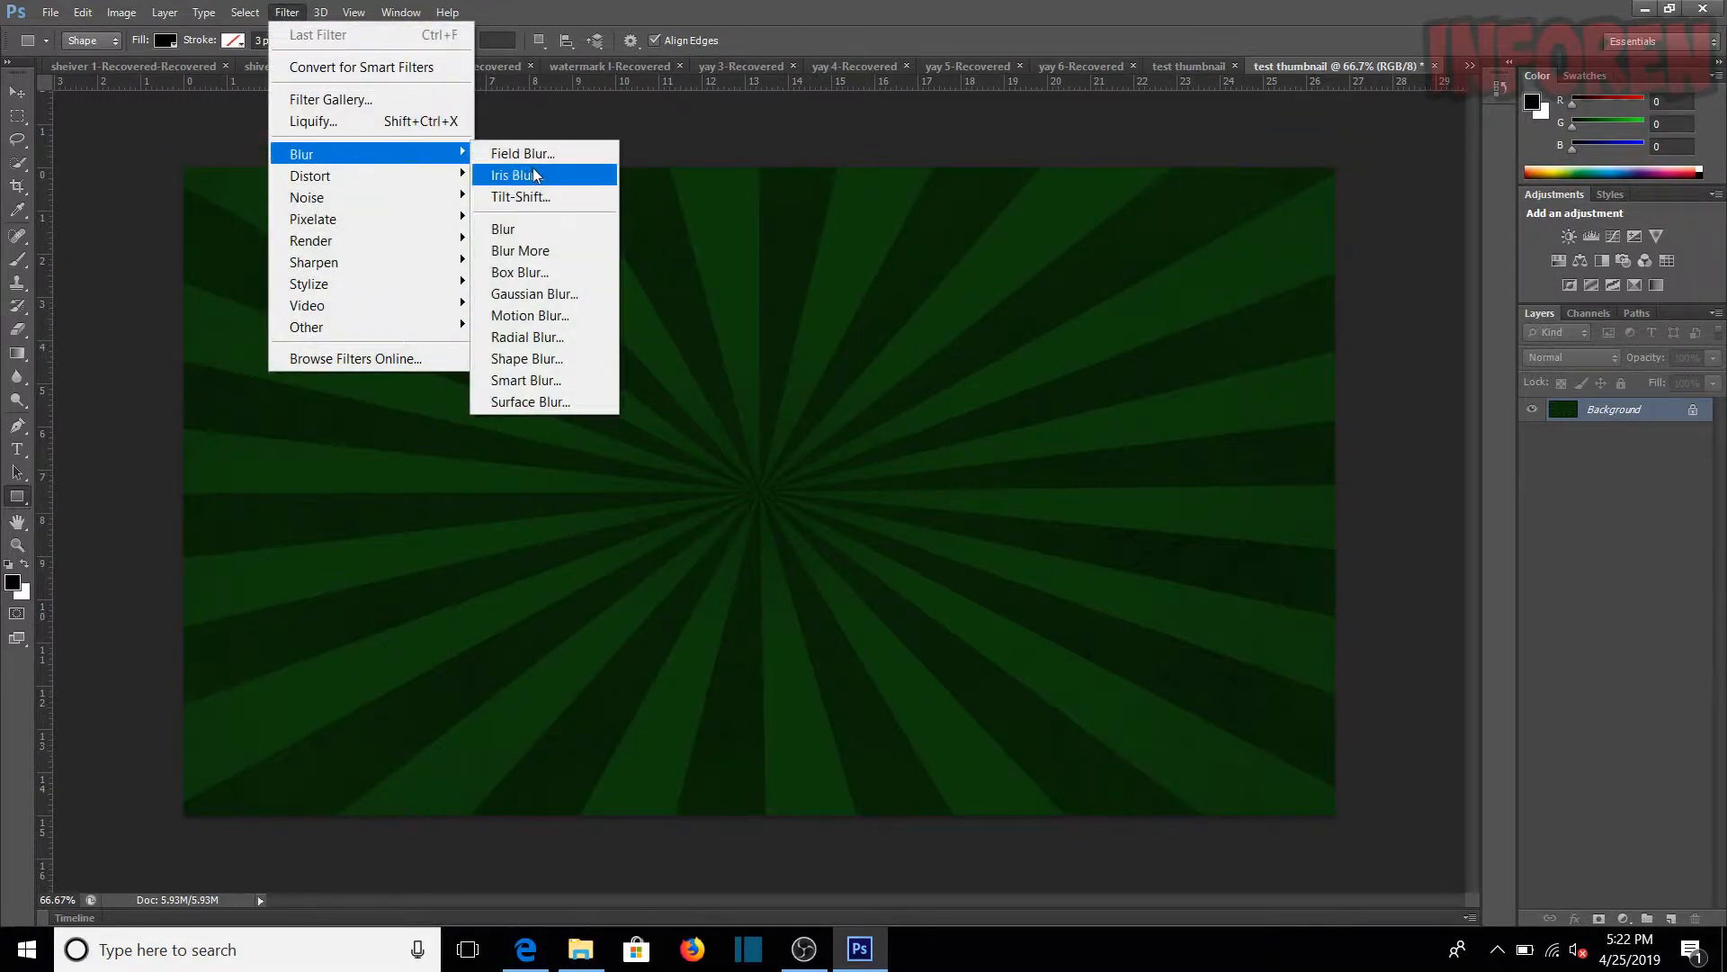
pyautogui.click(535, 294)
pyautogui.moveTo(791, 495); pyautogui.dragTo(809, 498)
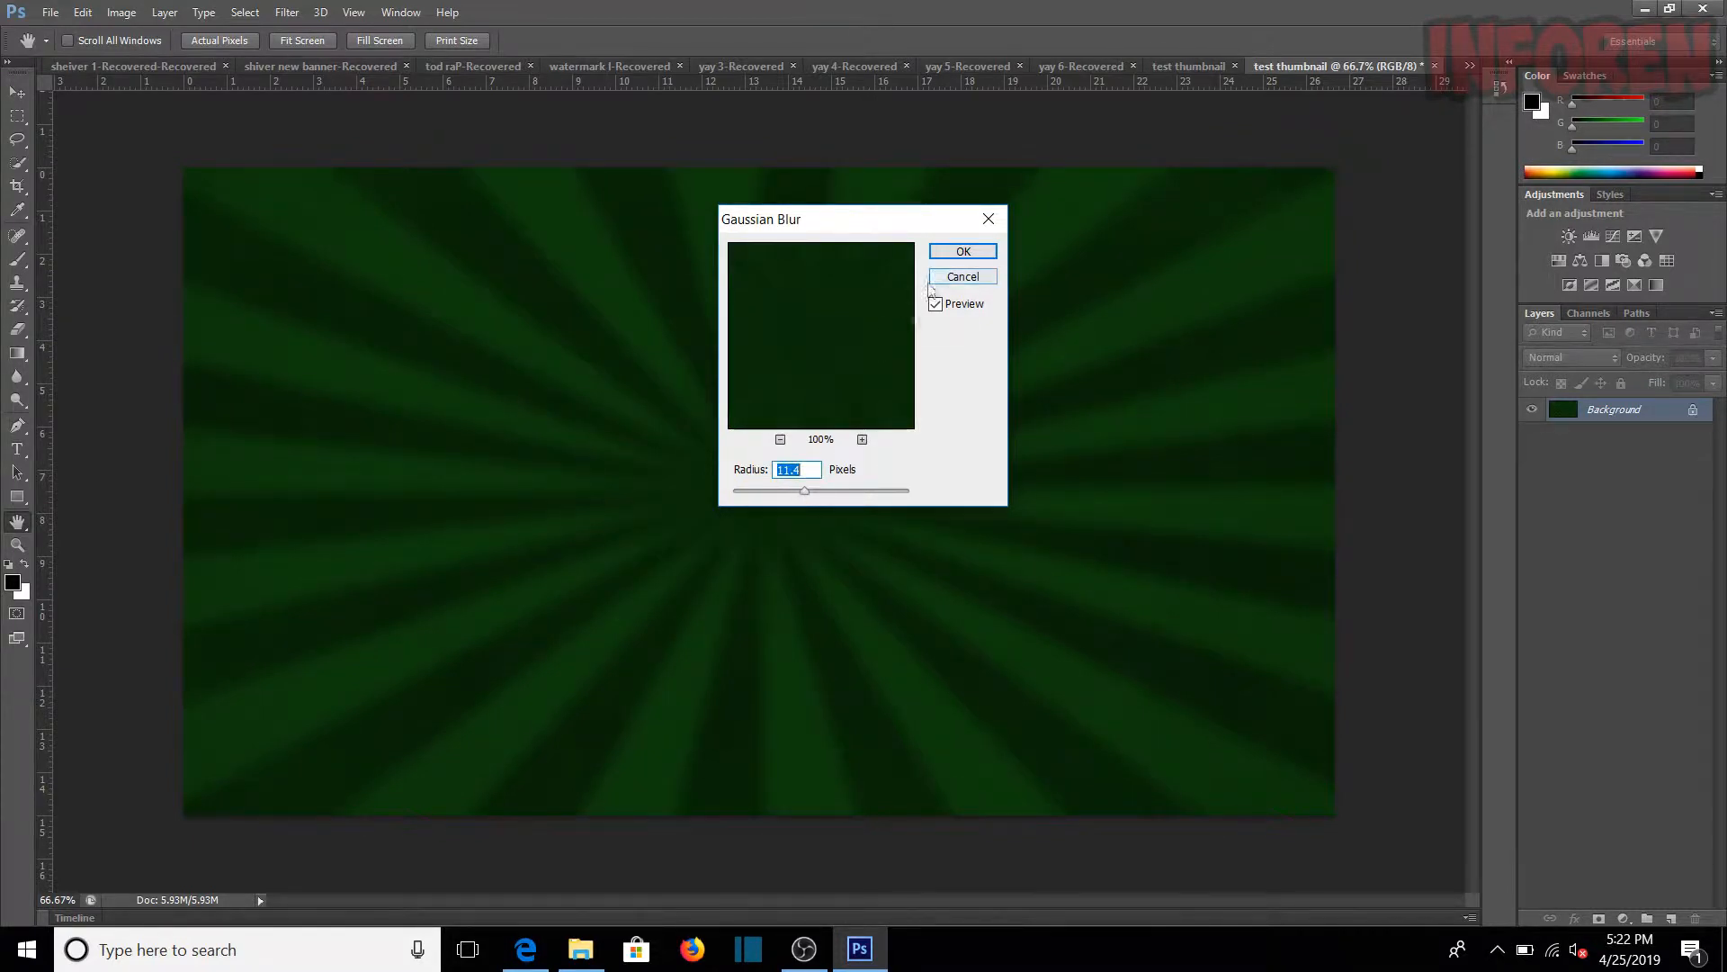
pyautogui.write('10')
pyautogui.click(981, 253)
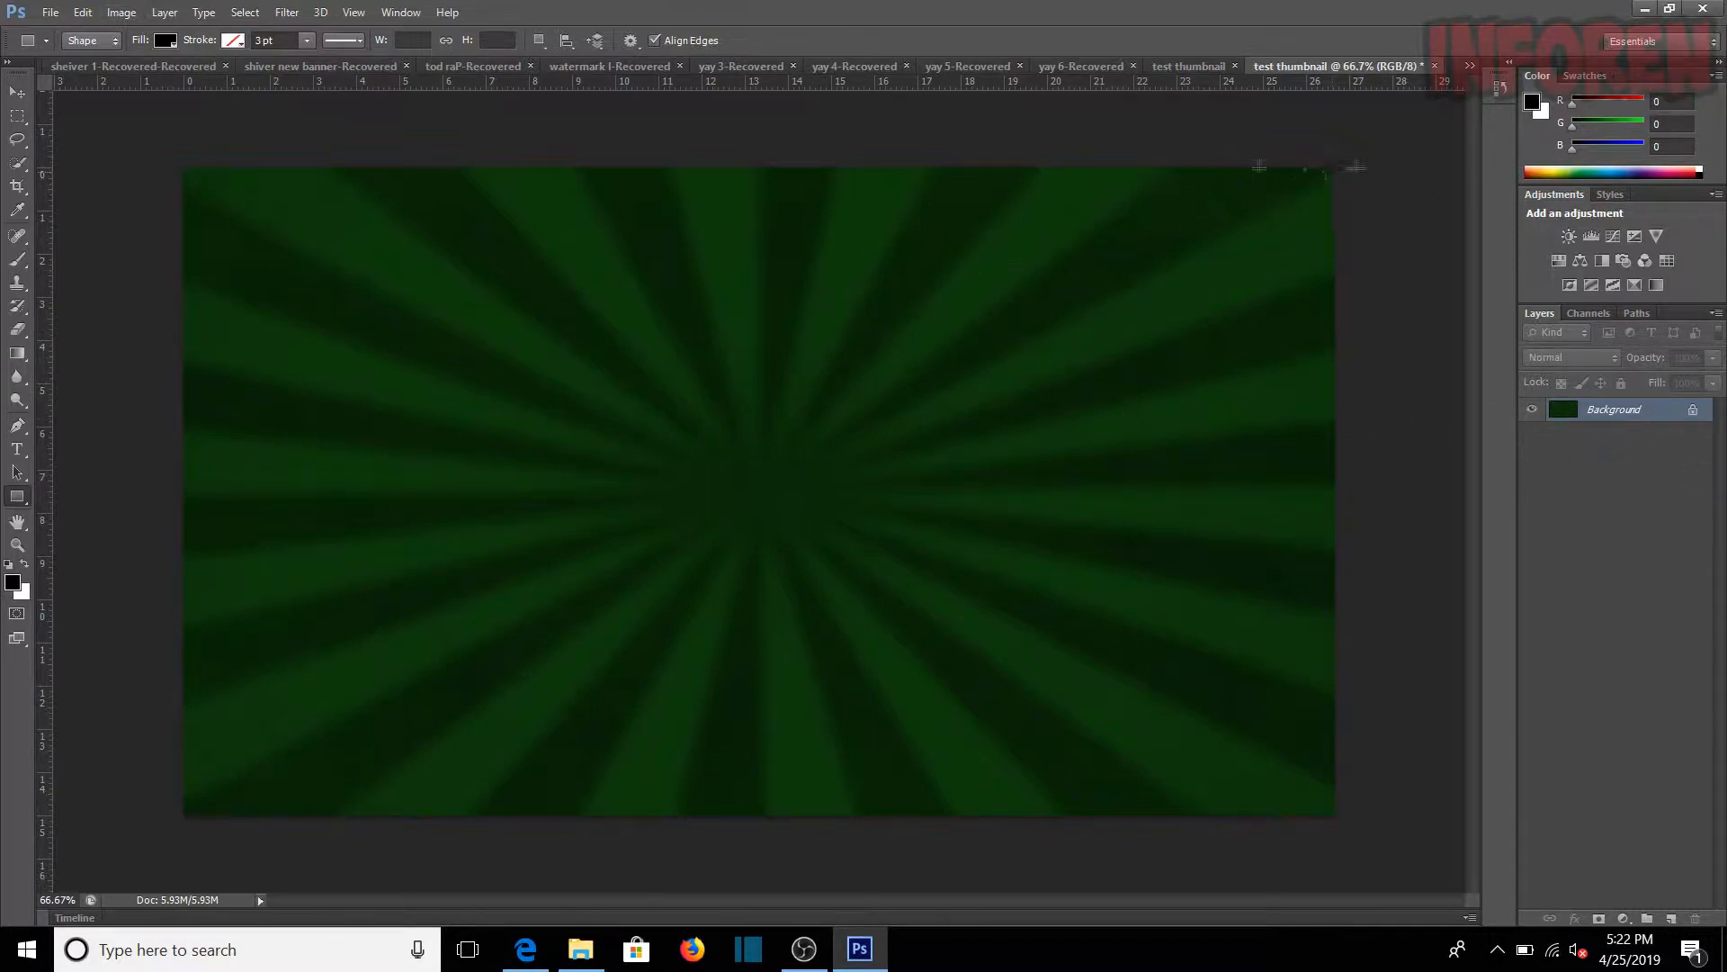
# Step: Switch to the Edge browser and run a Bing image search for "youtube logo png"
pyautogui.click(1645, 8)
pyautogui.click(526, 949)
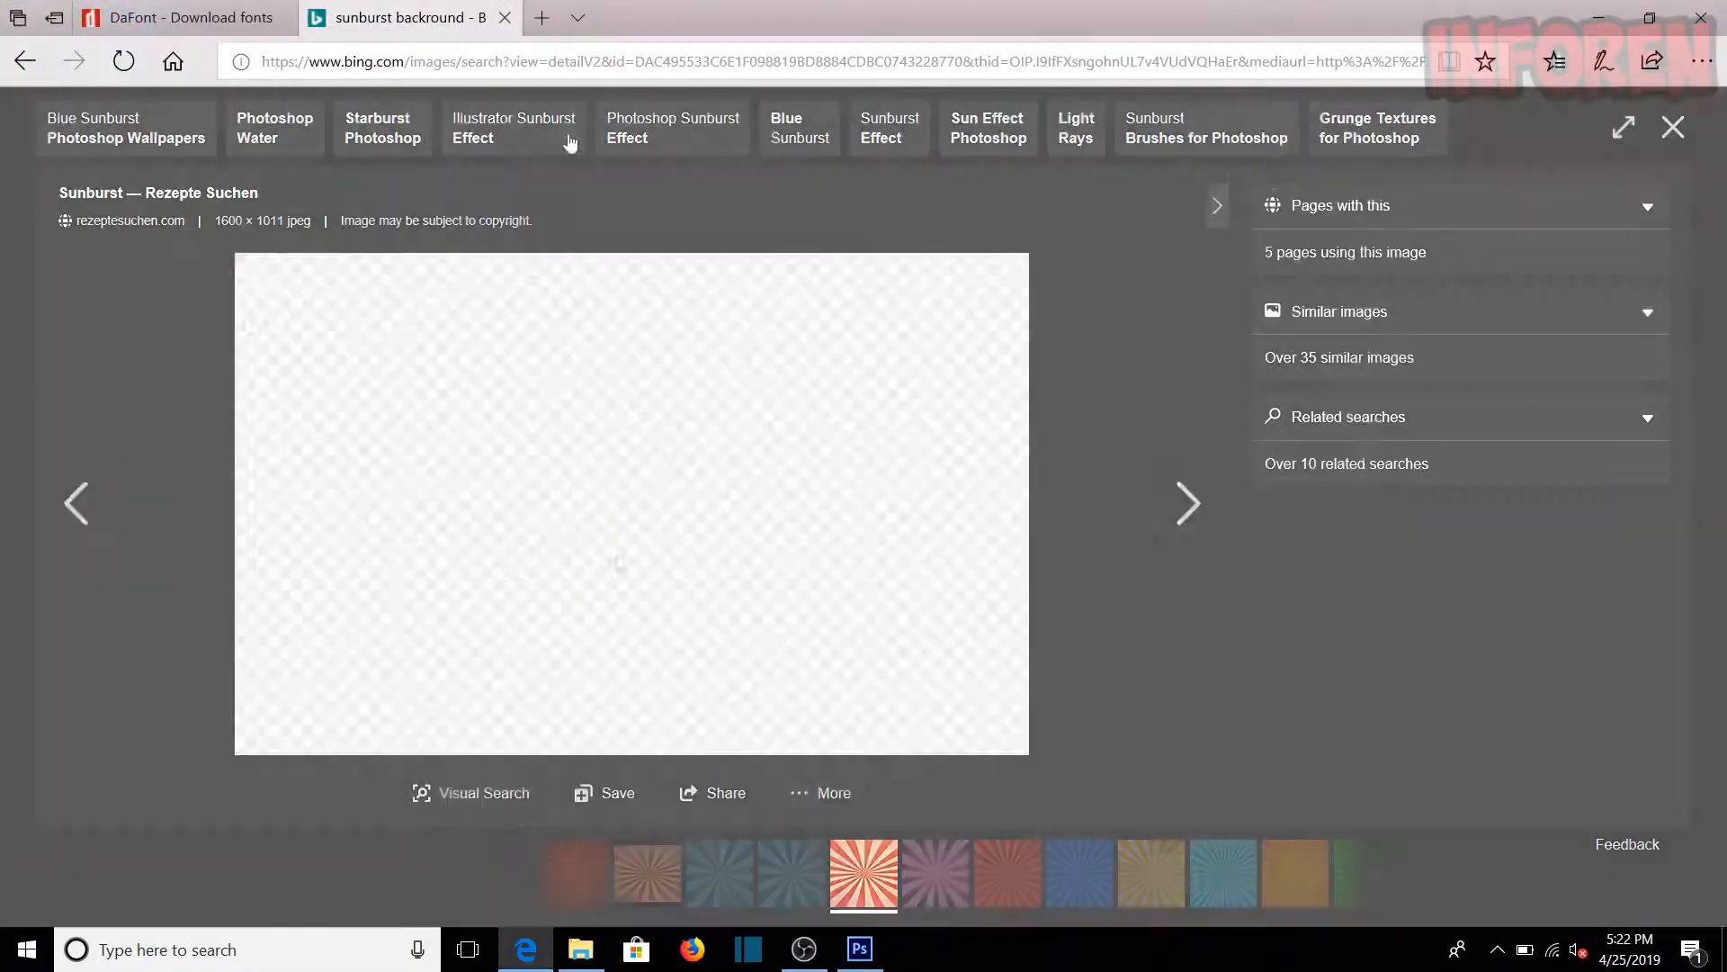
pyautogui.click(516, 67)
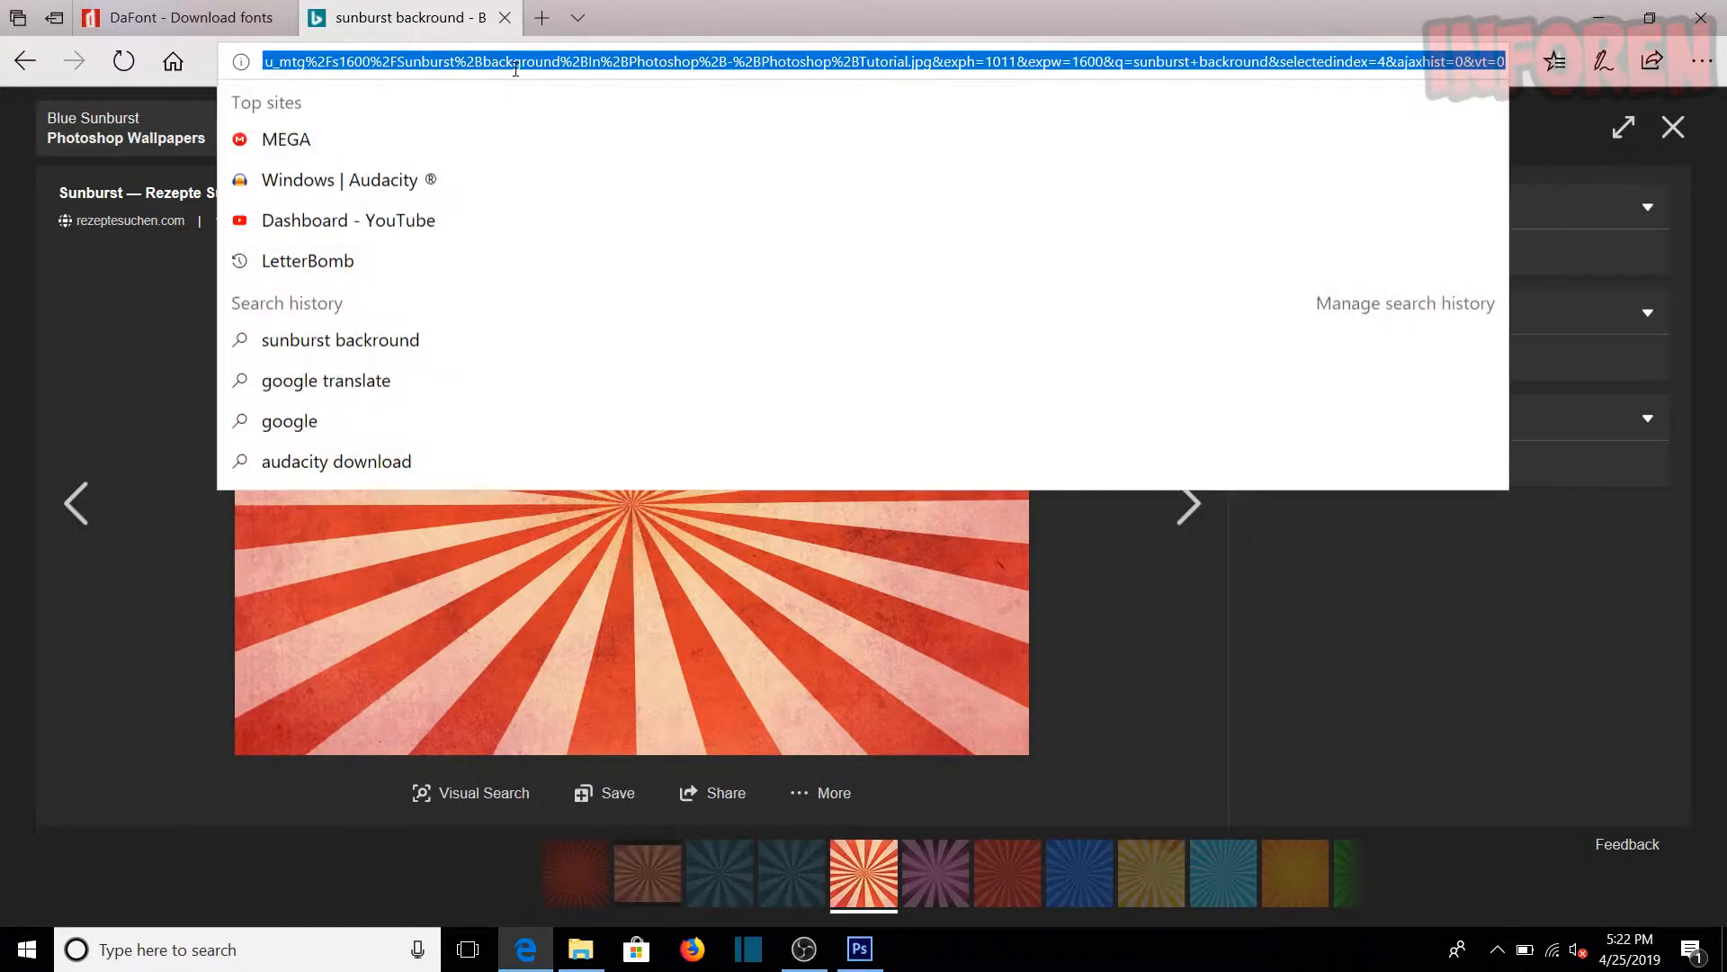
pyautogui.write('yo')
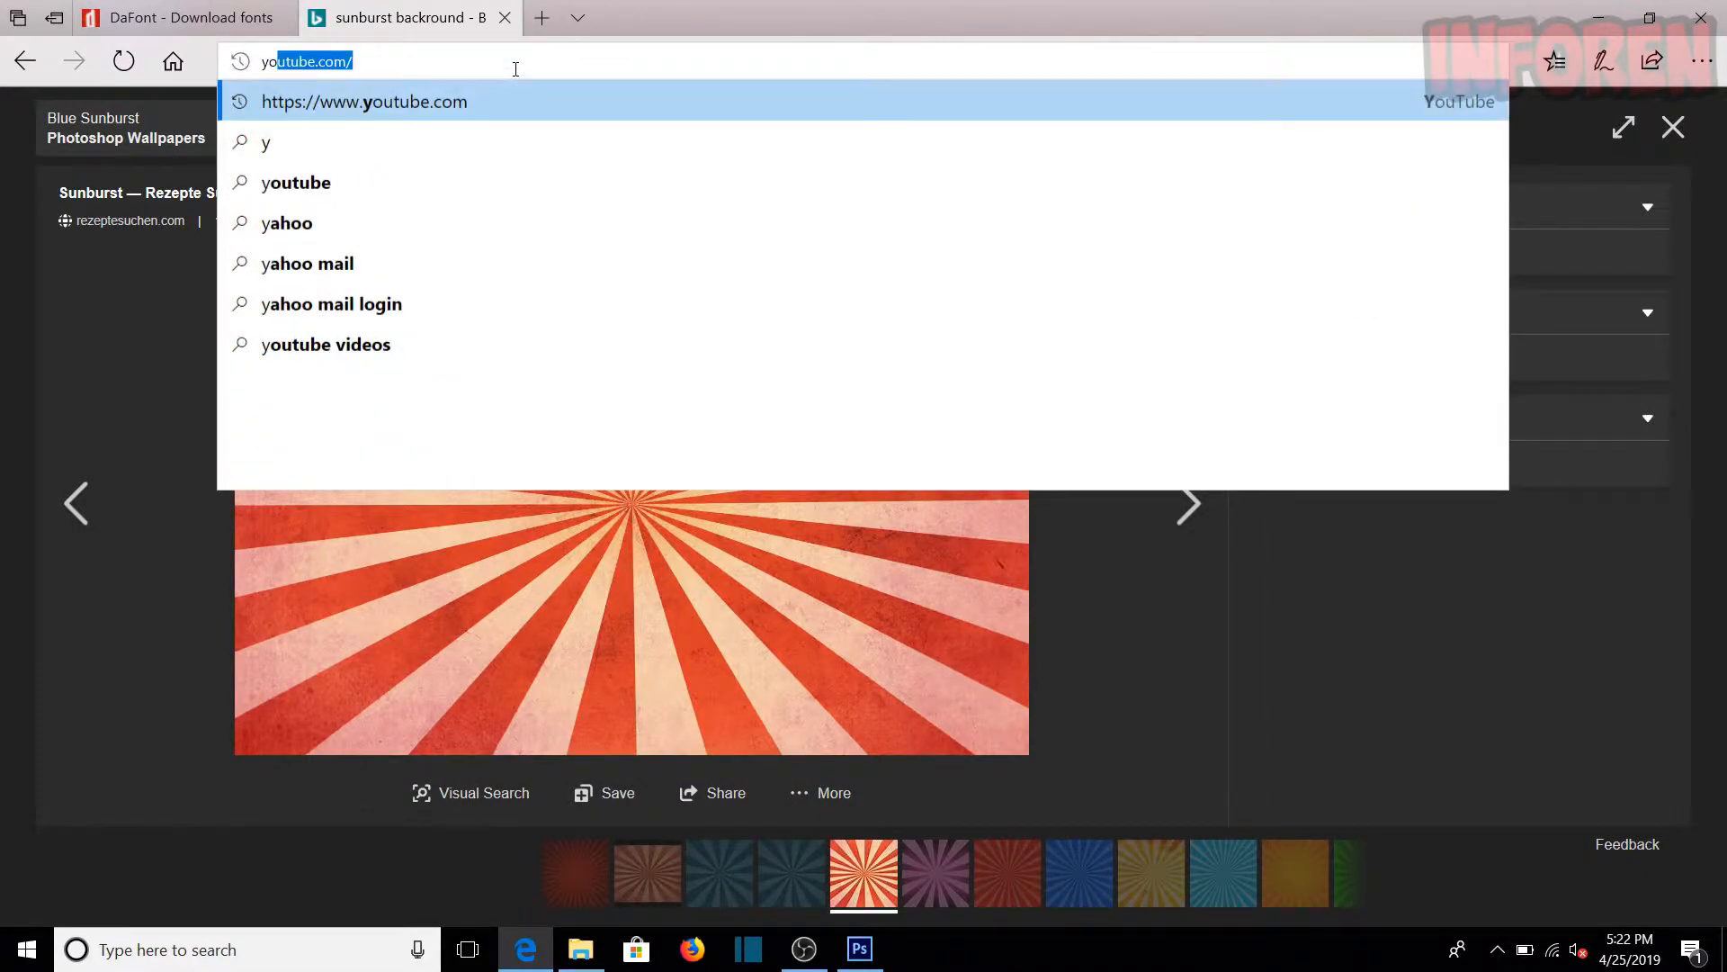
pyautogui.write('utube lo')
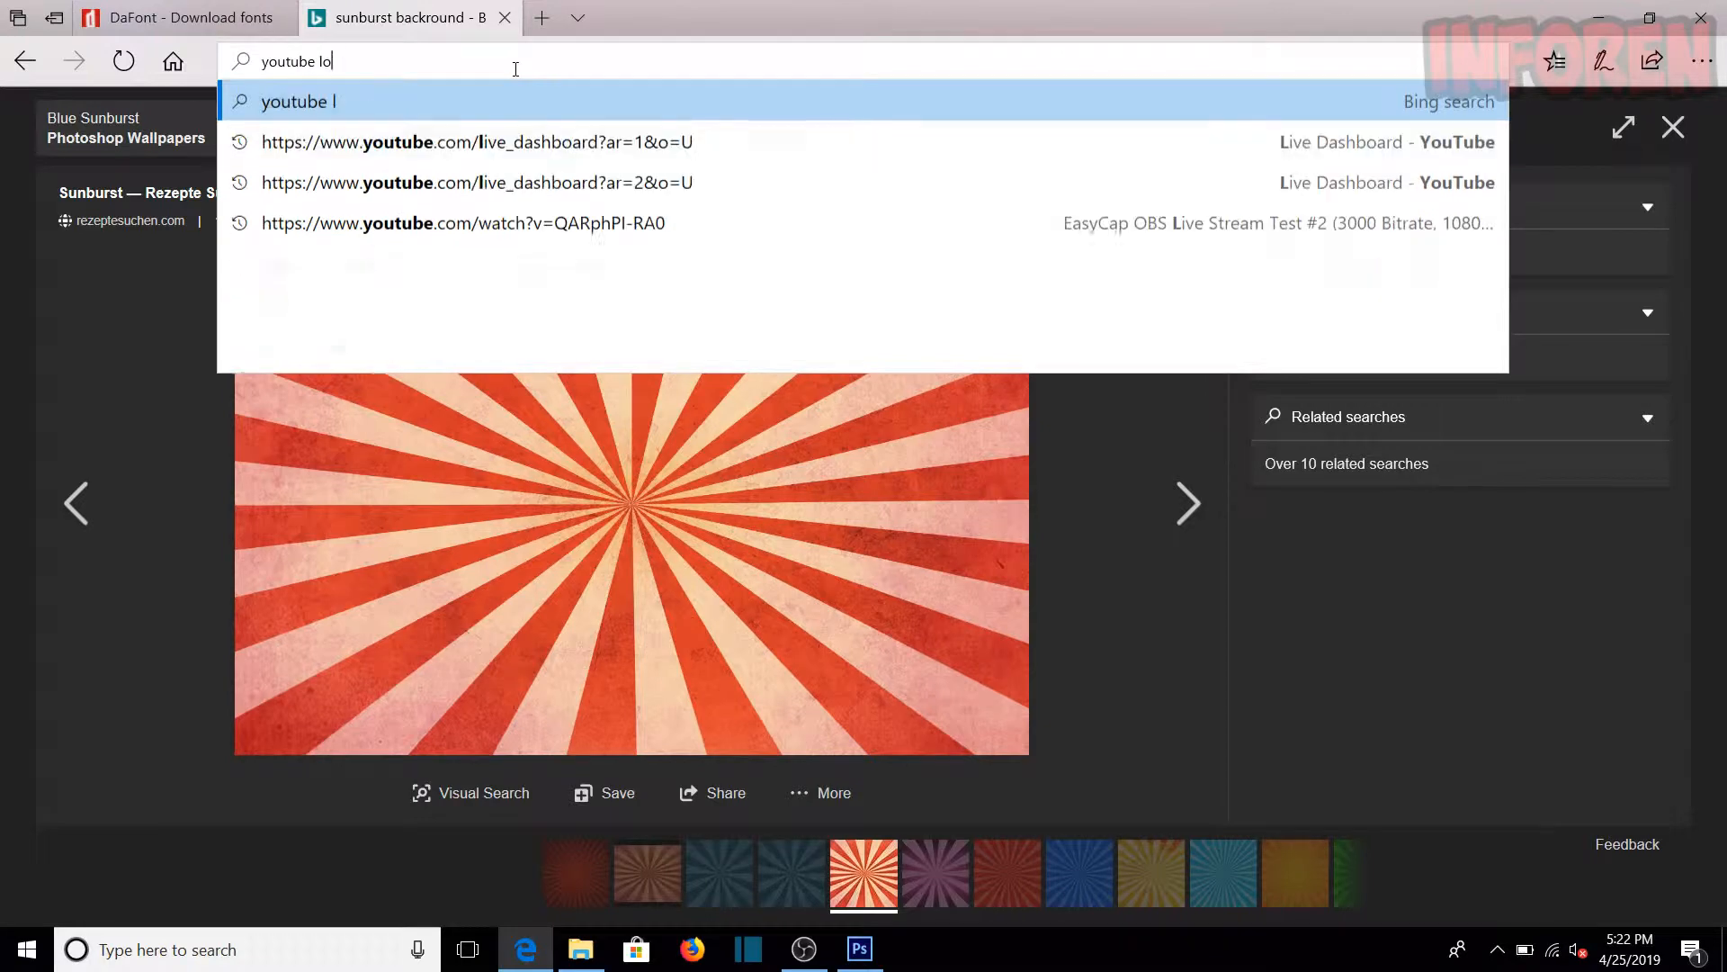
pyautogui.write('go png')
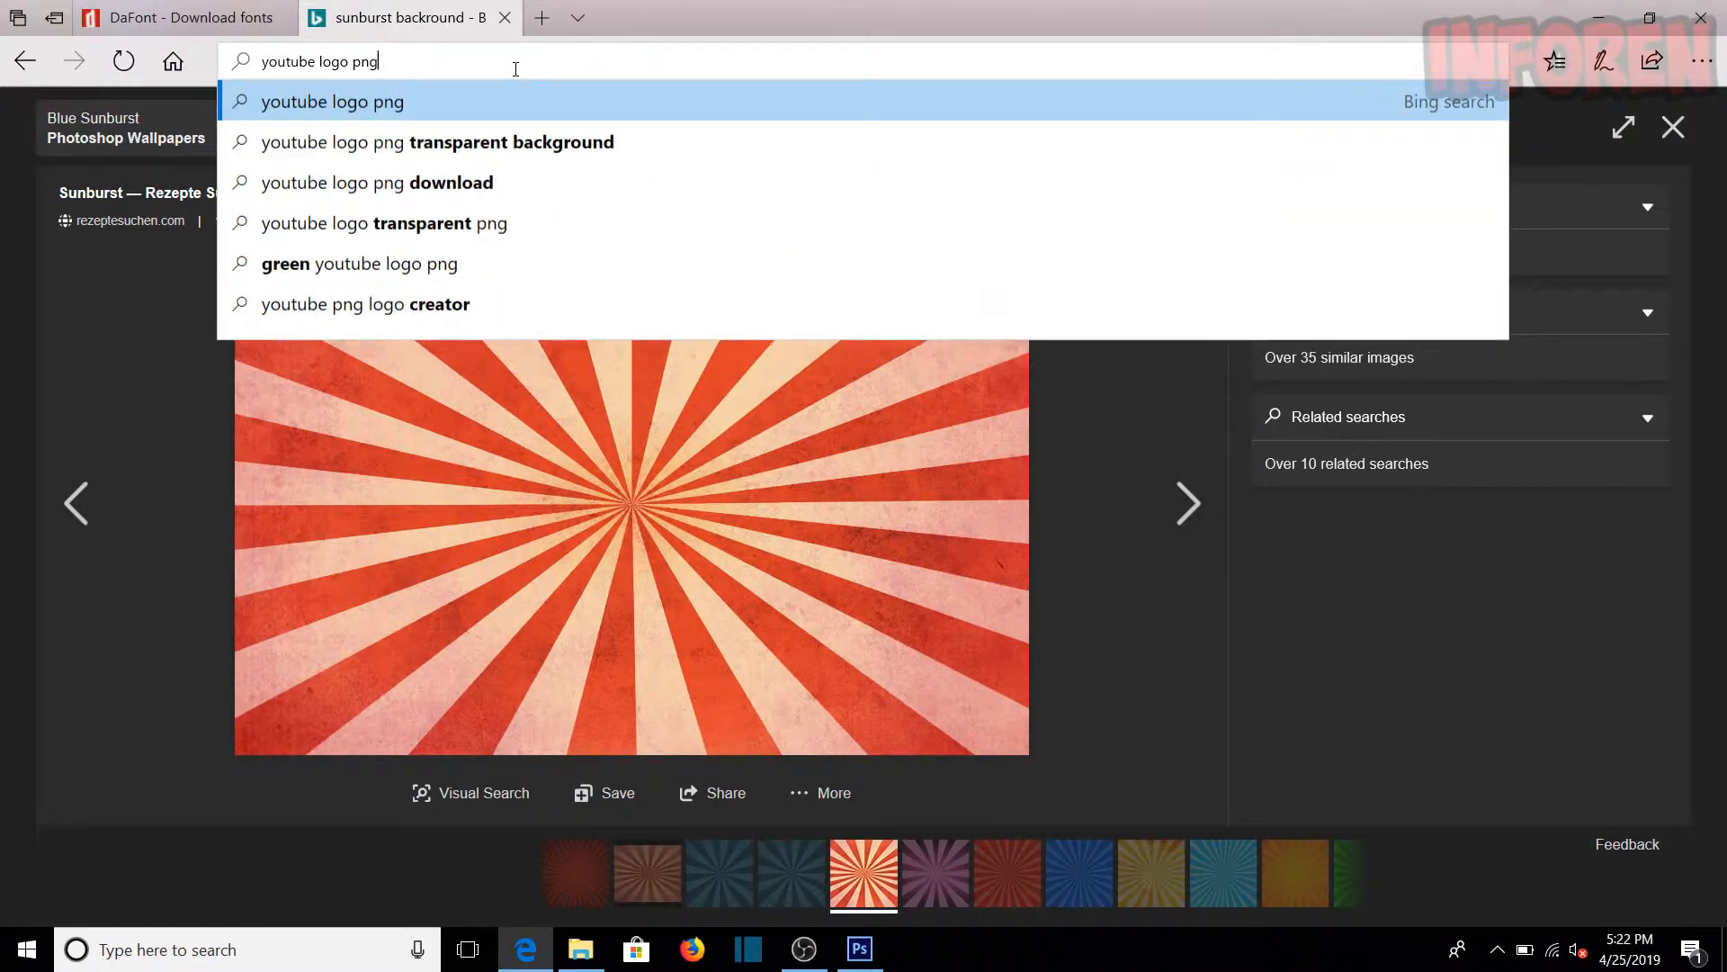
pyautogui.press('Return')
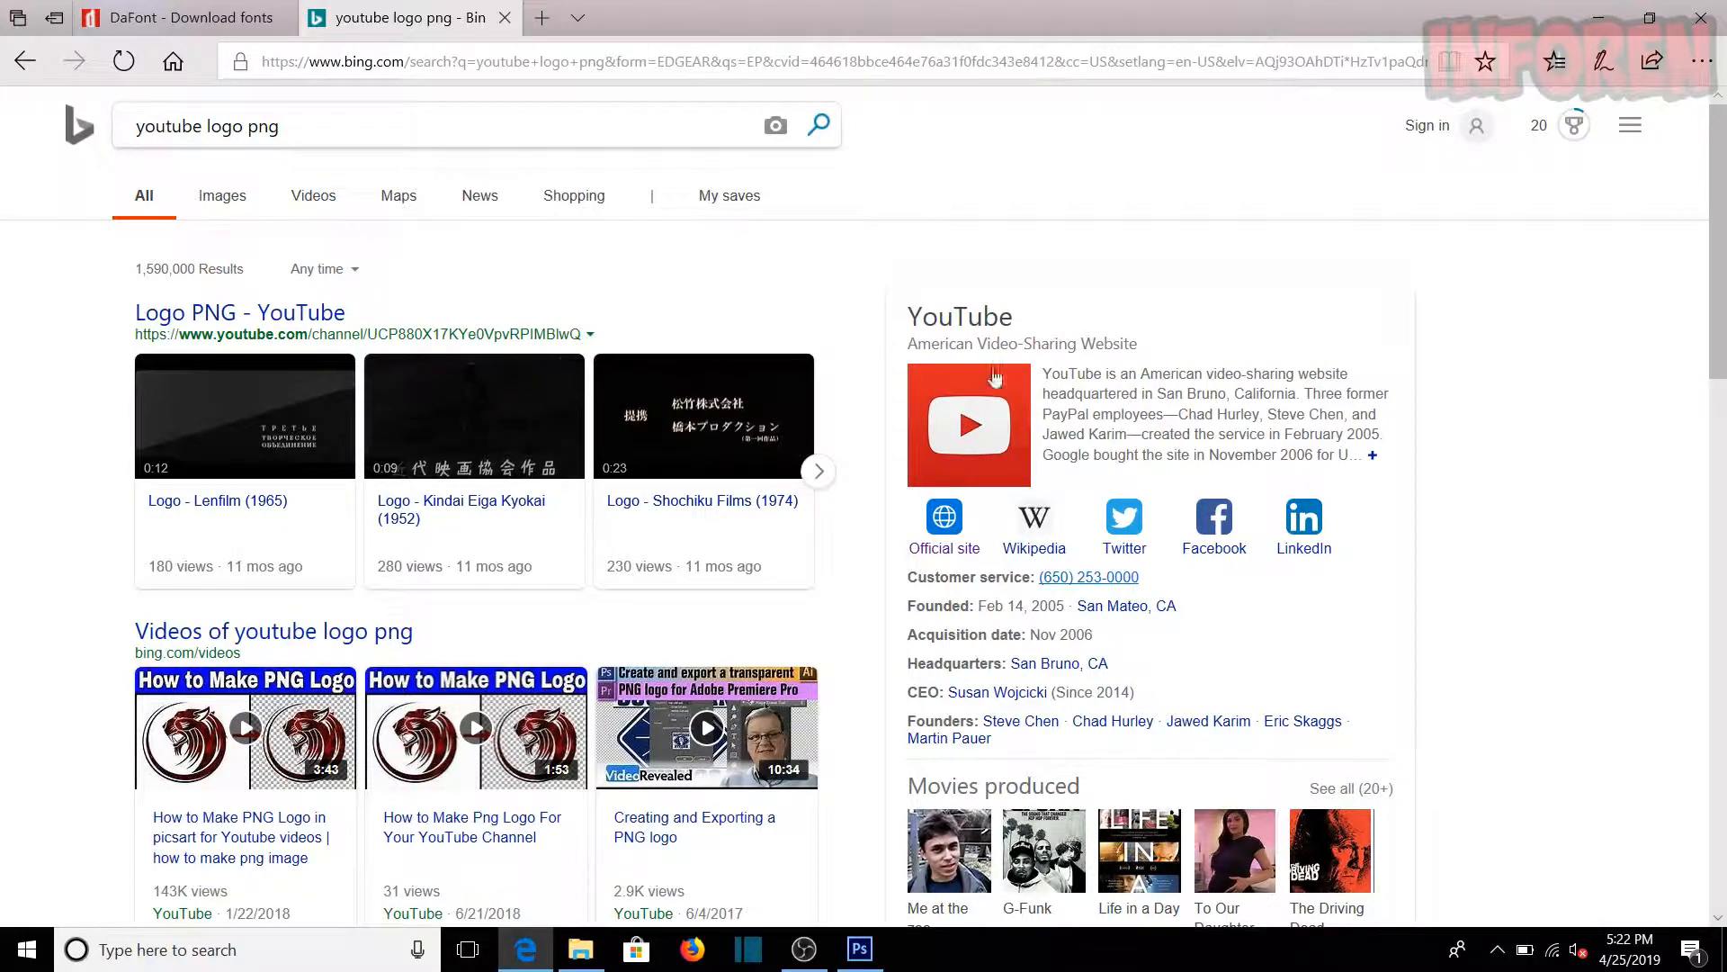
pyautogui.click(222, 194)
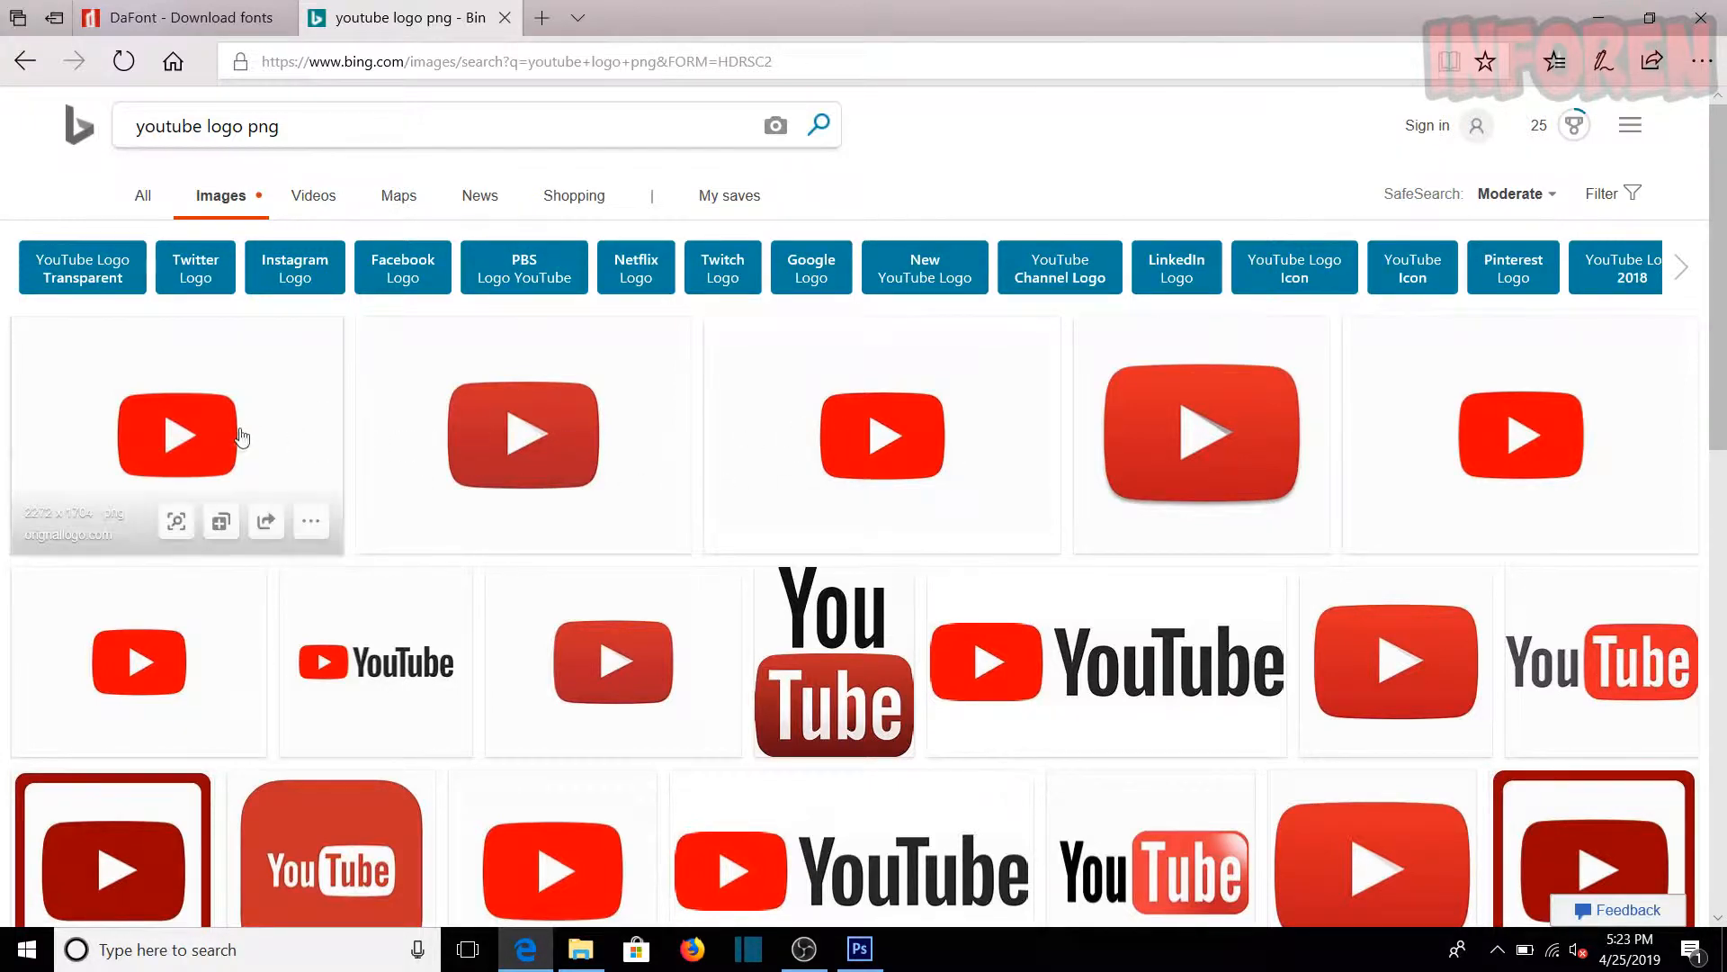
# Step: Open the first YouTube play-button logo with a transparent background and save it to the desktop as youtube
pyautogui.click(135, 452)
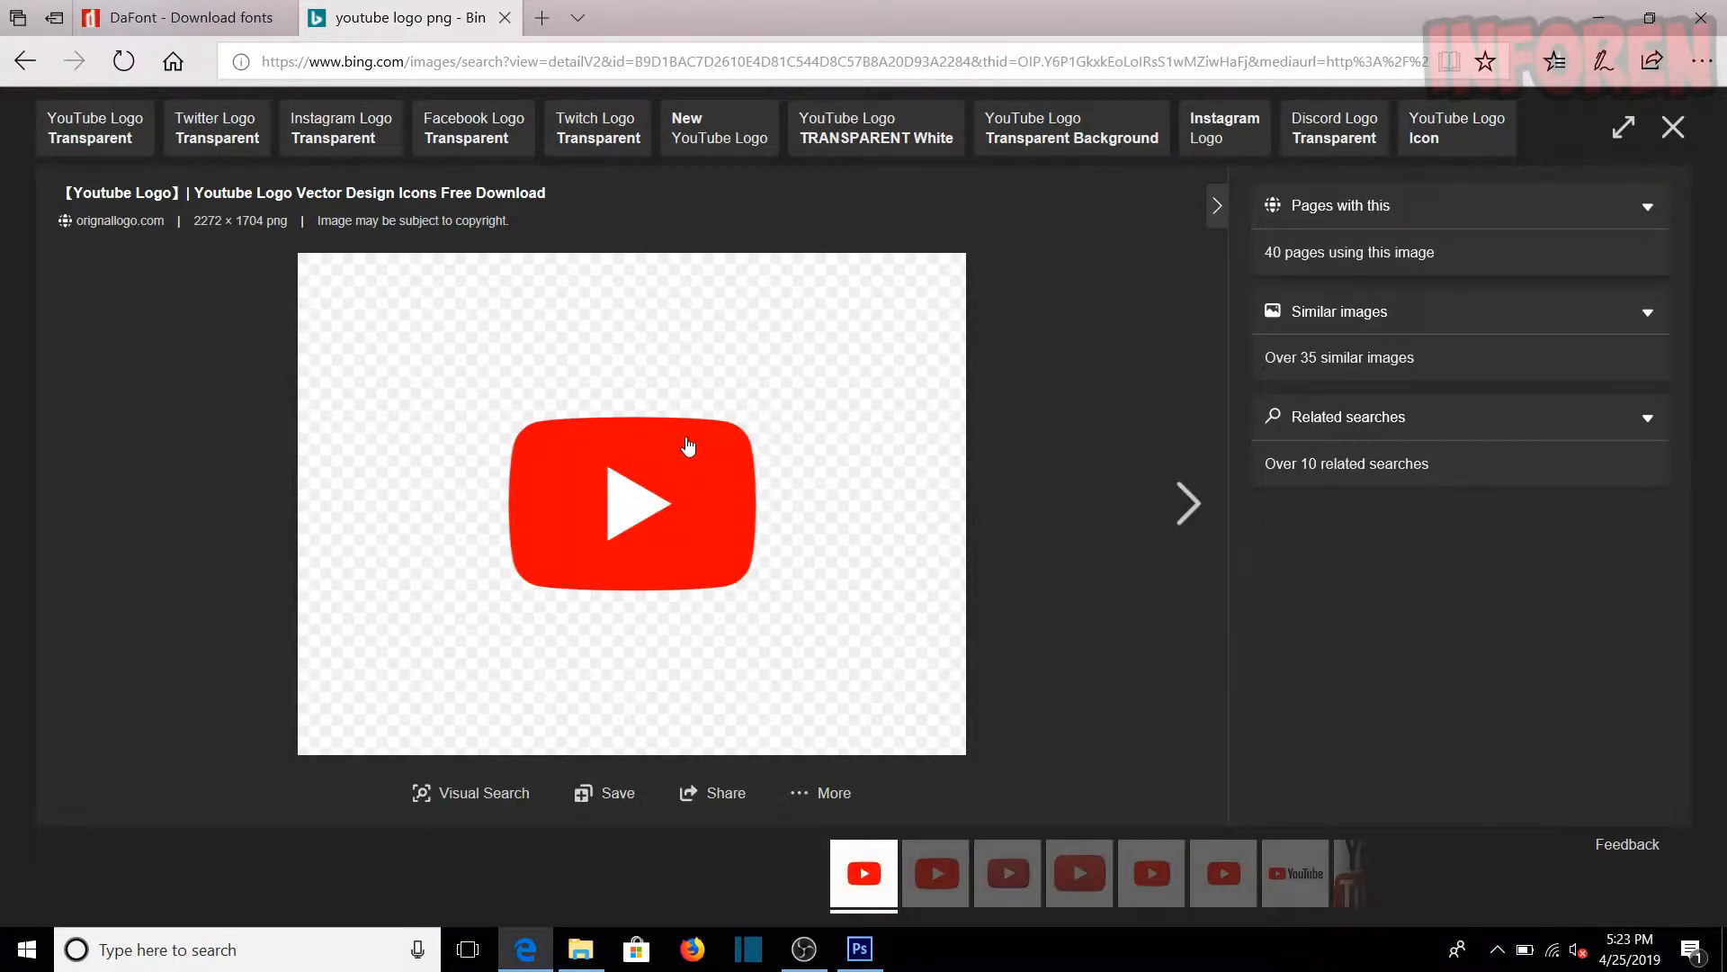
pyautogui.rightClick(690, 444)
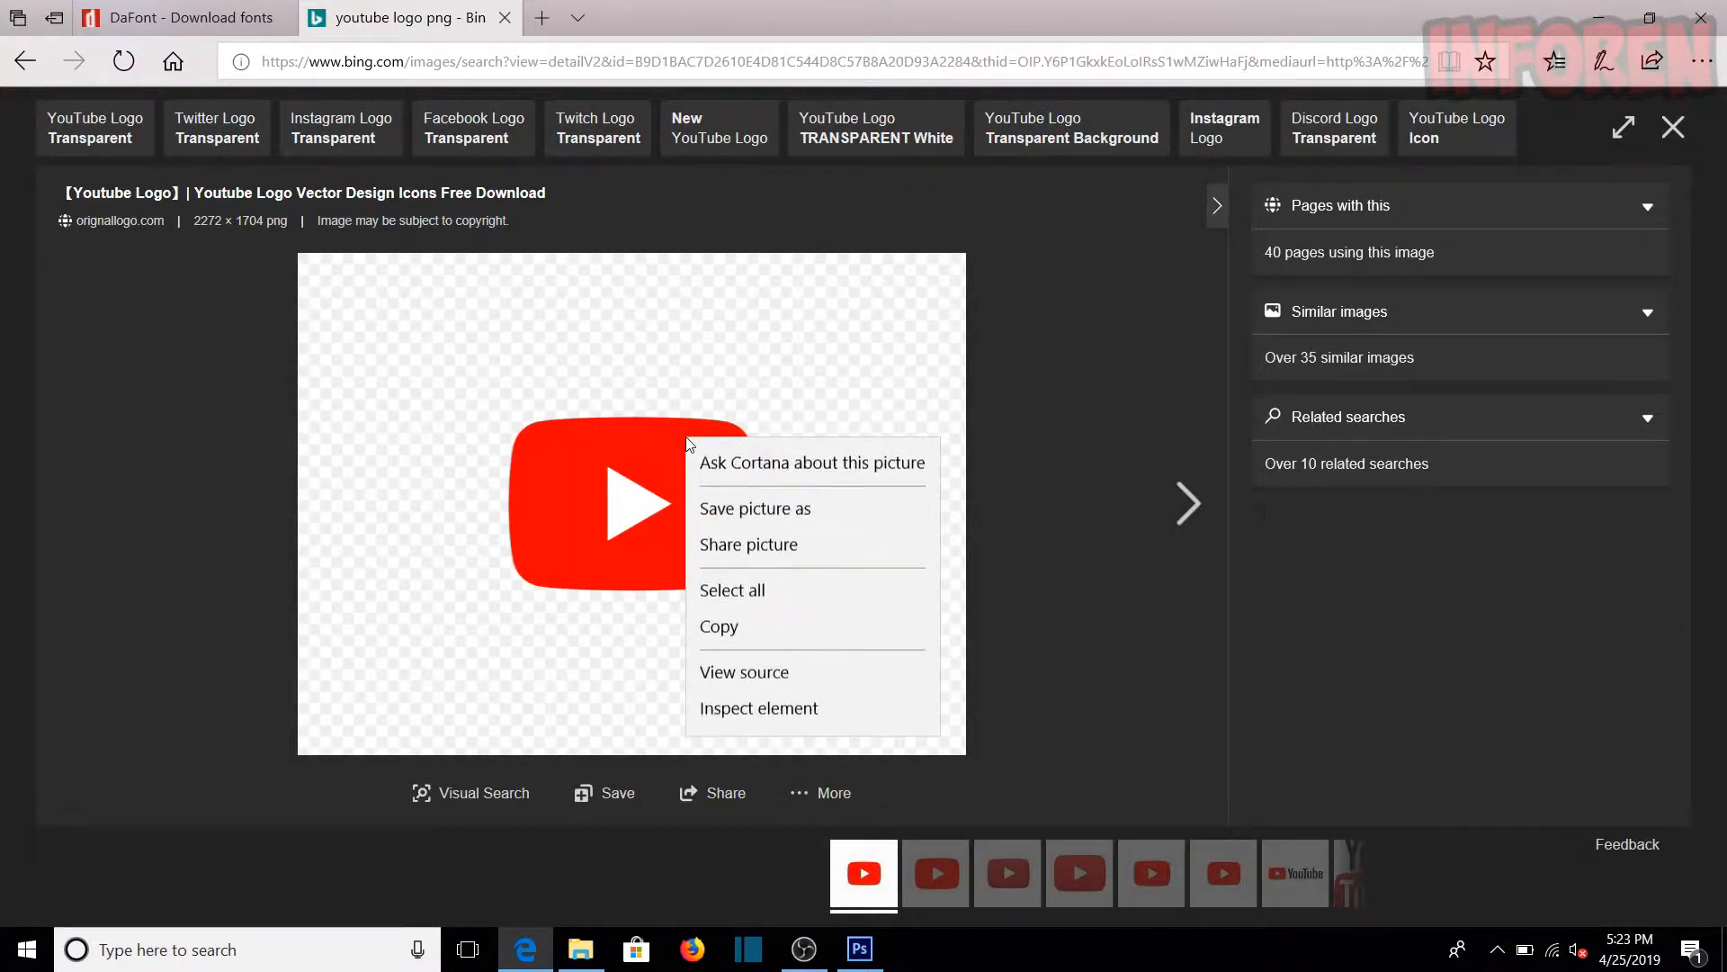
pyautogui.click(729, 515)
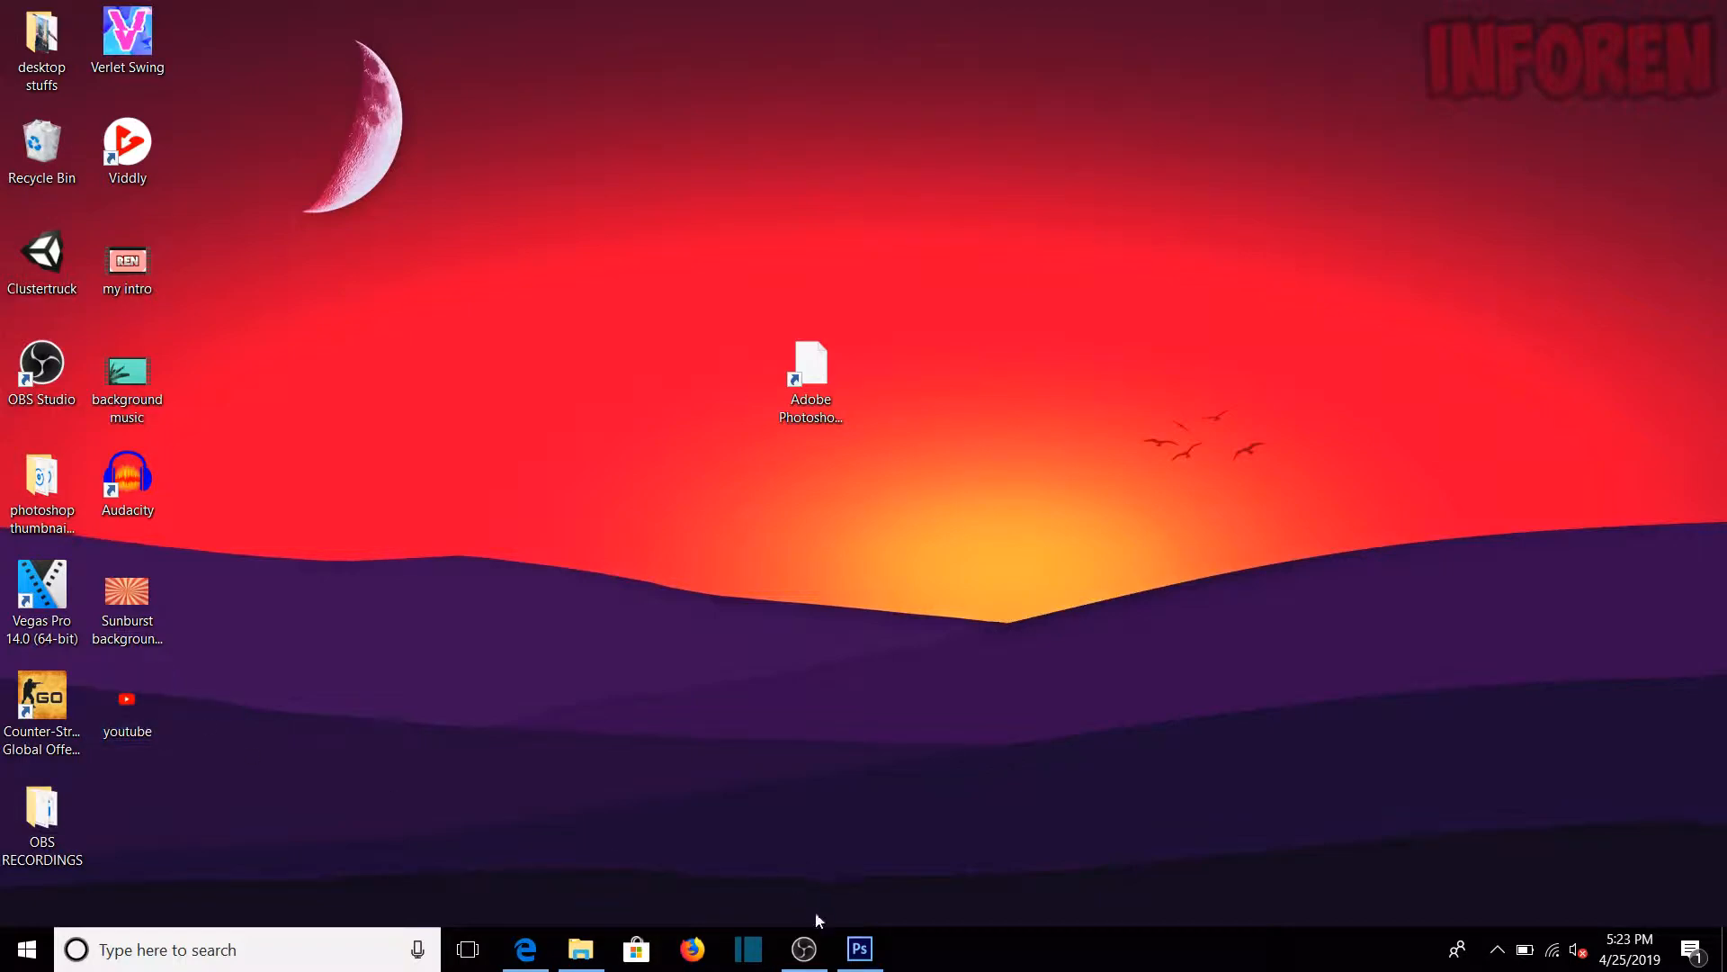
# Step: Switch back to Photoshop and place the youtube image from the desktop into the thumbnail
pyautogui.click(860, 948)
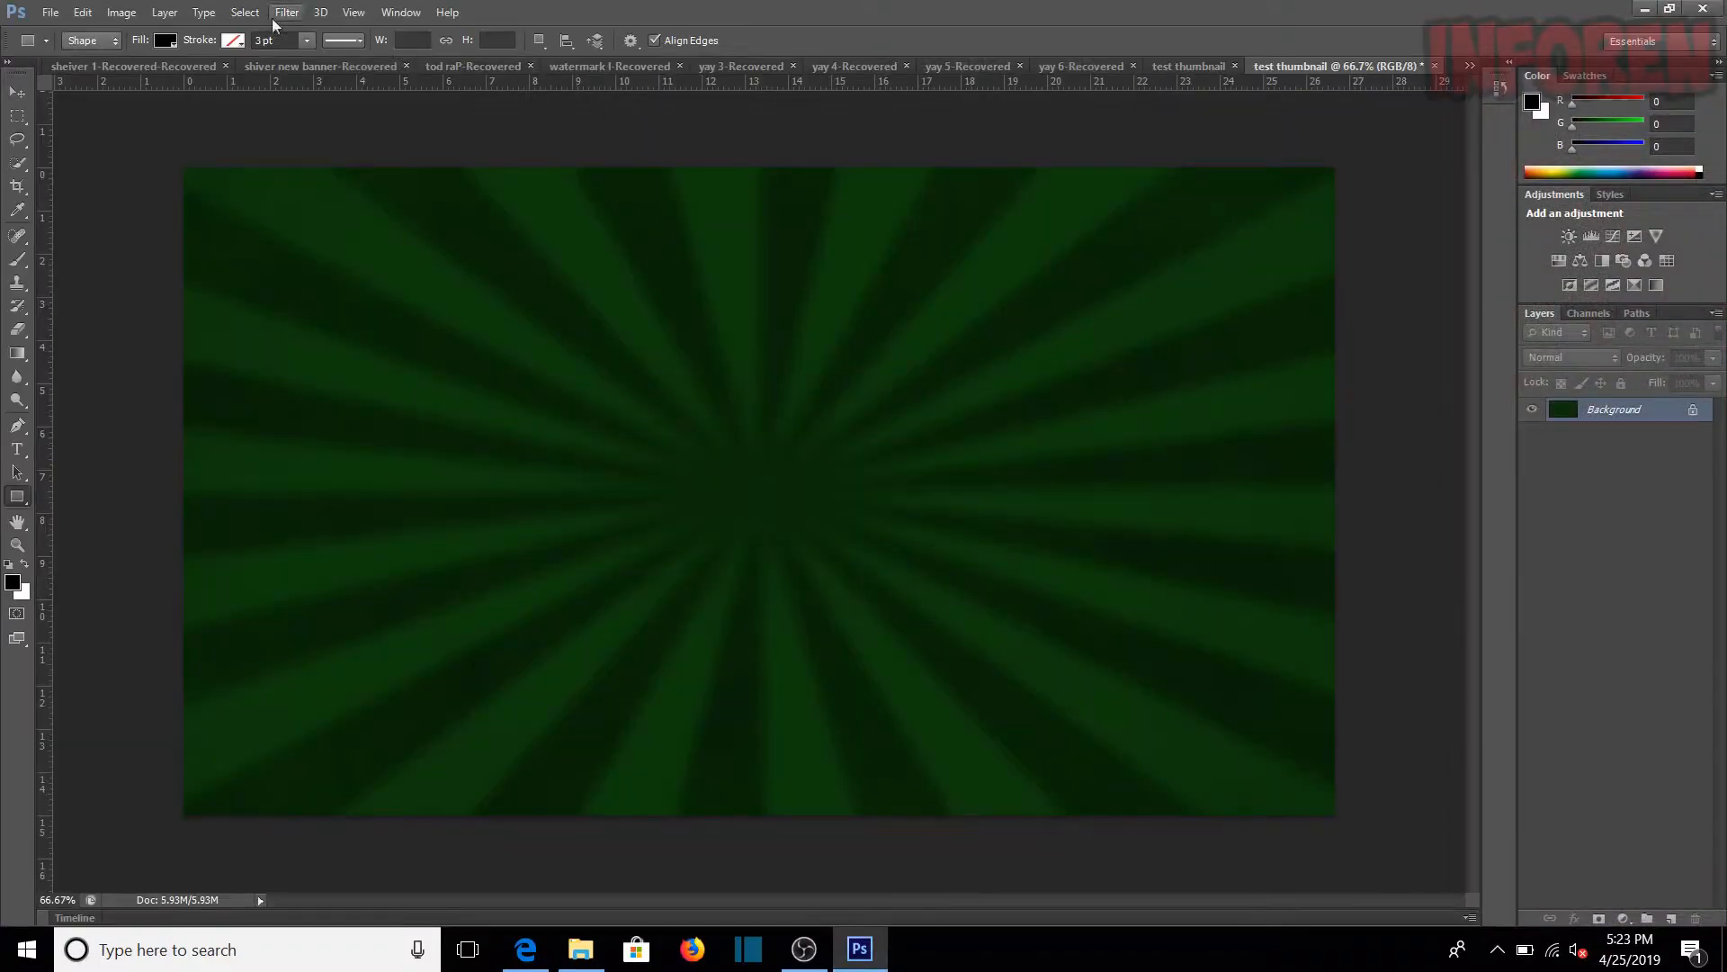
pyautogui.click(49, 11)
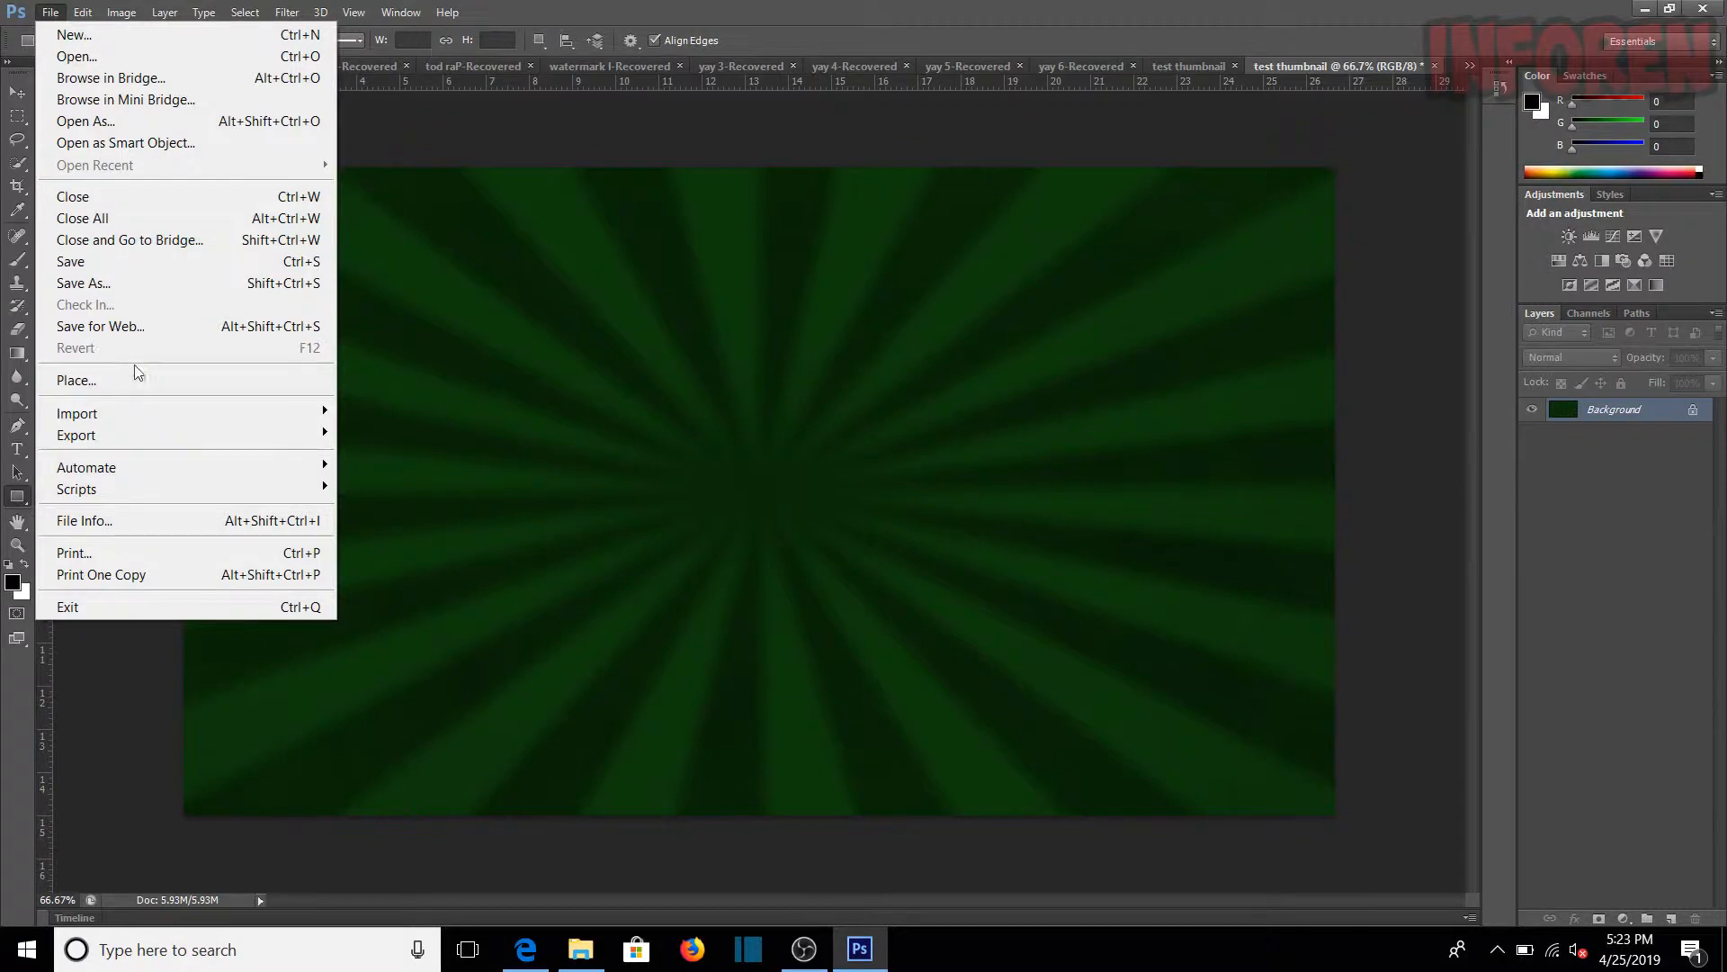
pyautogui.click(140, 381)
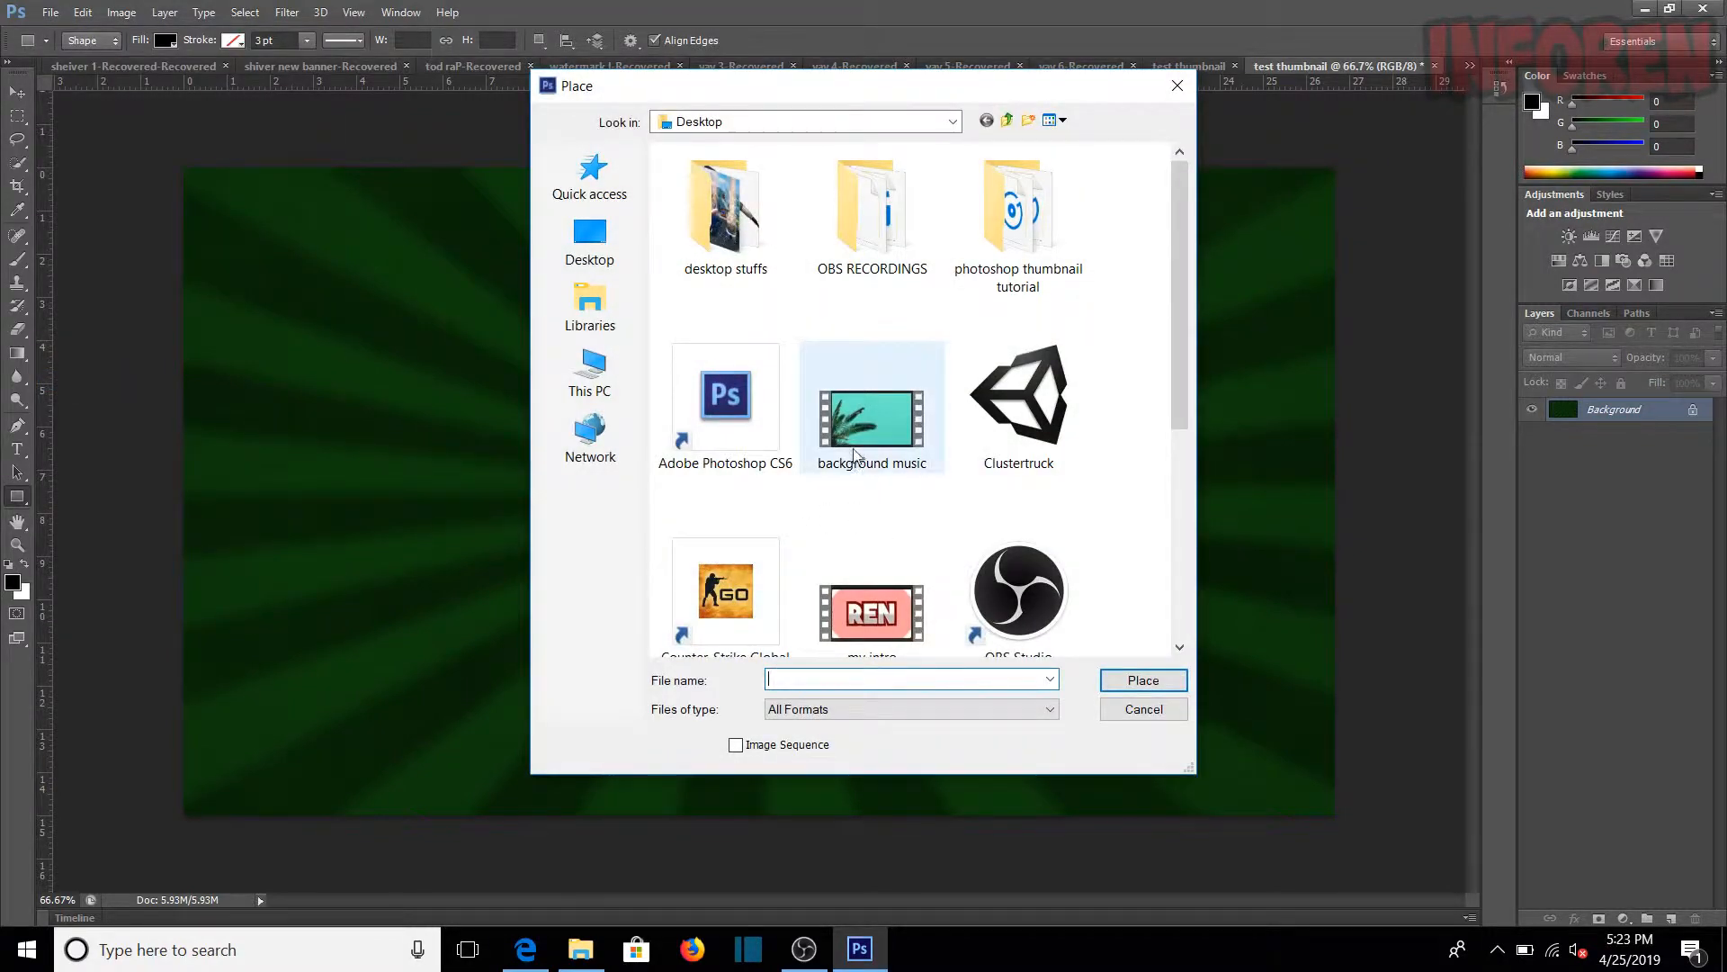
pyautogui.scroll(-4, 855, 455)
pyautogui.doubleClick(860, 585)
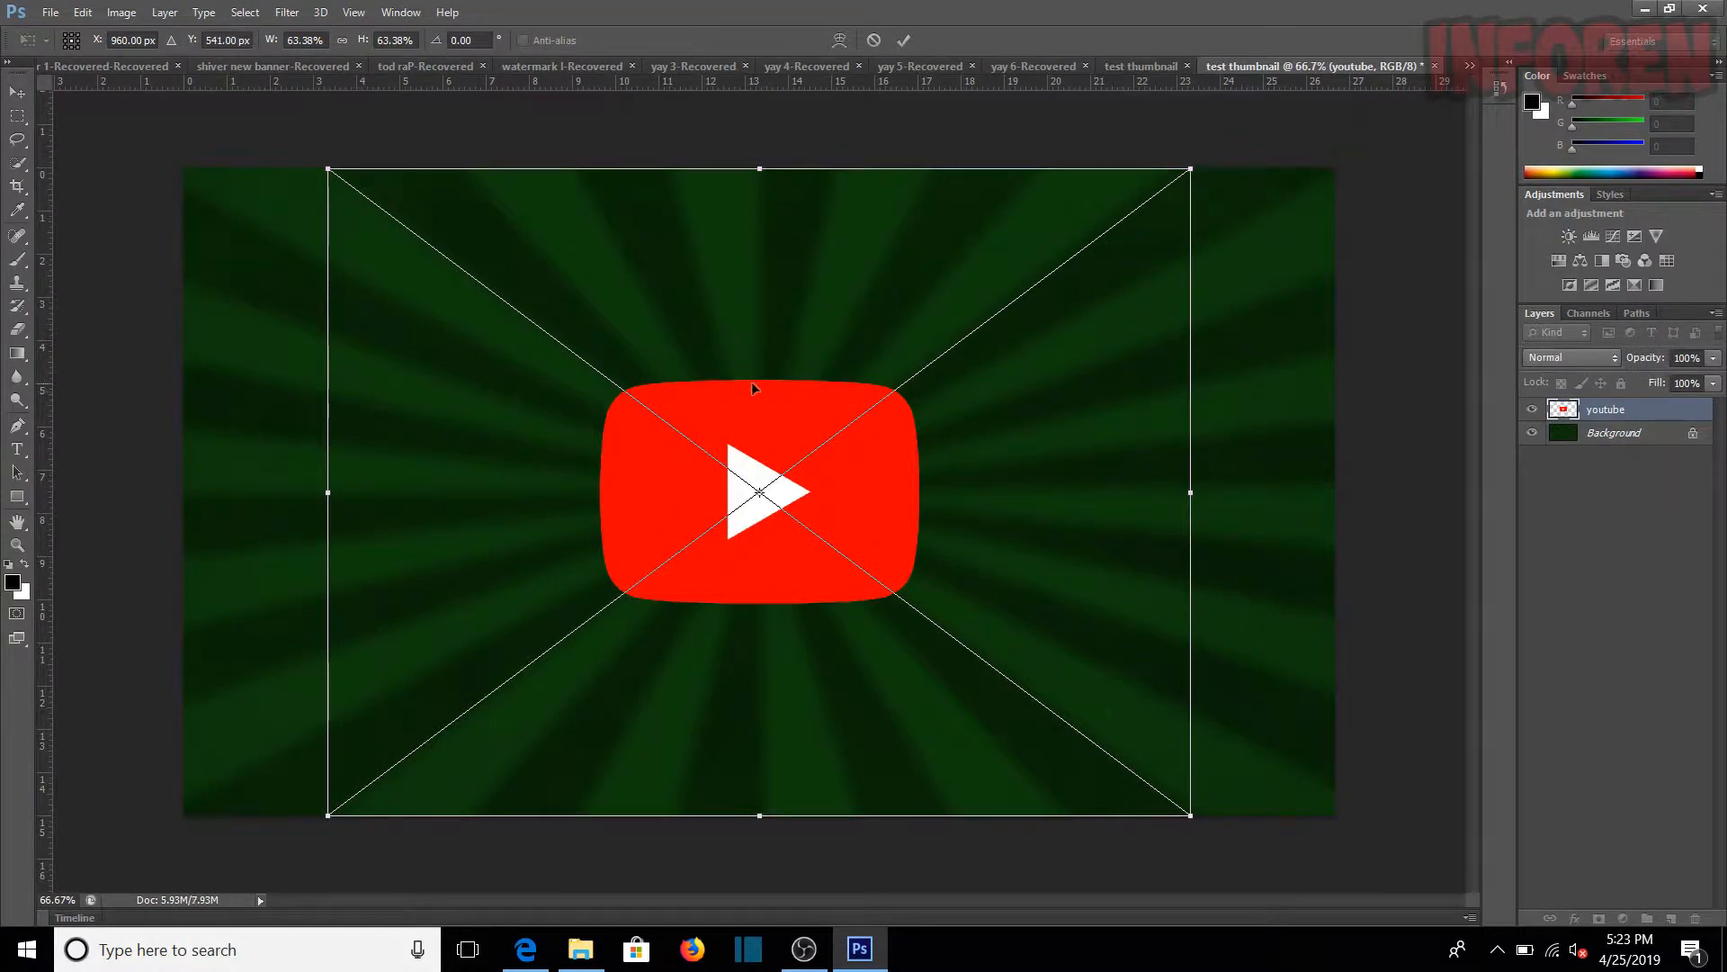
# Step: Enlarge the YouTube logo, tilt it clockwise and position it running off the canvas's upper-right corner, applying the placement
pyautogui.moveTo(786, 132); pyautogui.dragTo(970, 214)
pyautogui.moveTo(882, 381); pyautogui.dragTo(1332, 269)
pyautogui.moveTo(1149, 394); pyautogui.dragTo(1050, 409)
pyautogui.moveTo(578, 557); pyautogui.dragTo(36, 736)
pyautogui.moveTo(575, 637); pyautogui.dragTo(765, 342)
pyautogui.moveTo(907, 491); pyautogui.dragTo(969, 455)
pyautogui.moveTo(321, 438); pyautogui.dragTo(81, 526)
pyautogui.moveTo(513, 517); pyautogui.dragTo(596, 512)
pyautogui.moveTo(166, 464); pyautogui.dragTo(85, 470)
pyautogui.moveTo(527, 510); pyautogui.dragTo(576, 507)
pyautogui.click(16, 546)
pyautogui.click(780, 364)
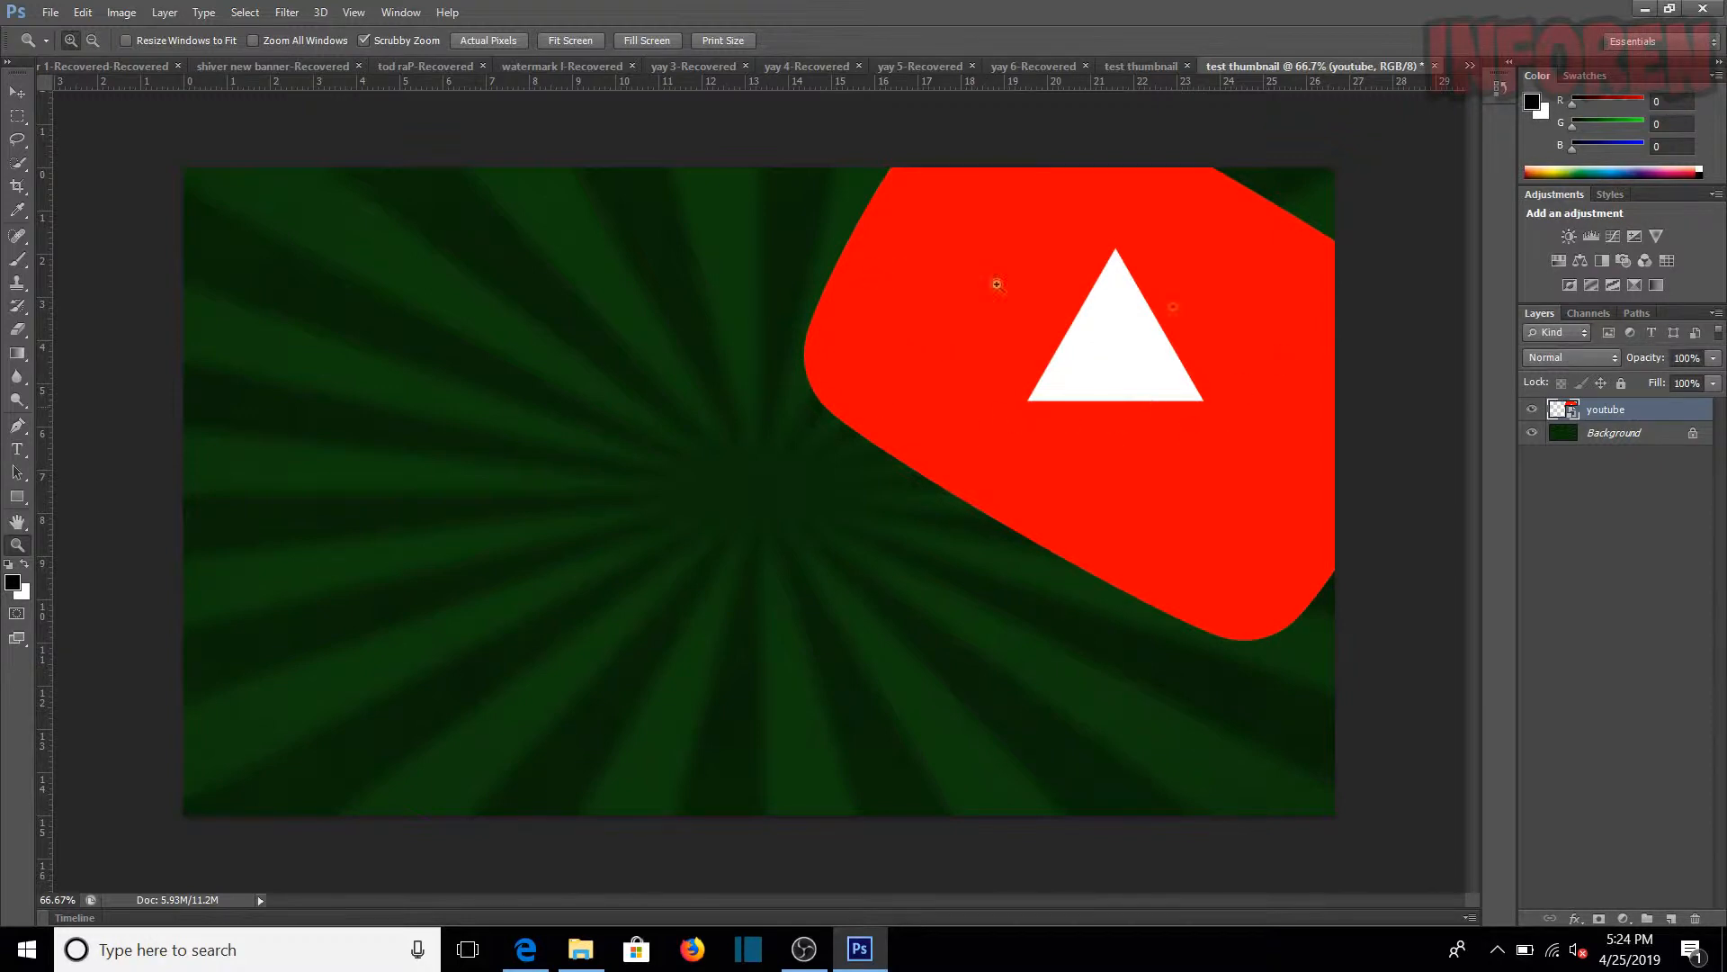
# Step: Rasterize the youtube layer and enable a Drop Shadow layer style on it
pyautogui.rightClick(1607, 409)
pyautogui.click(1392, 378)
pyautogui.rightClick(1612, 417)
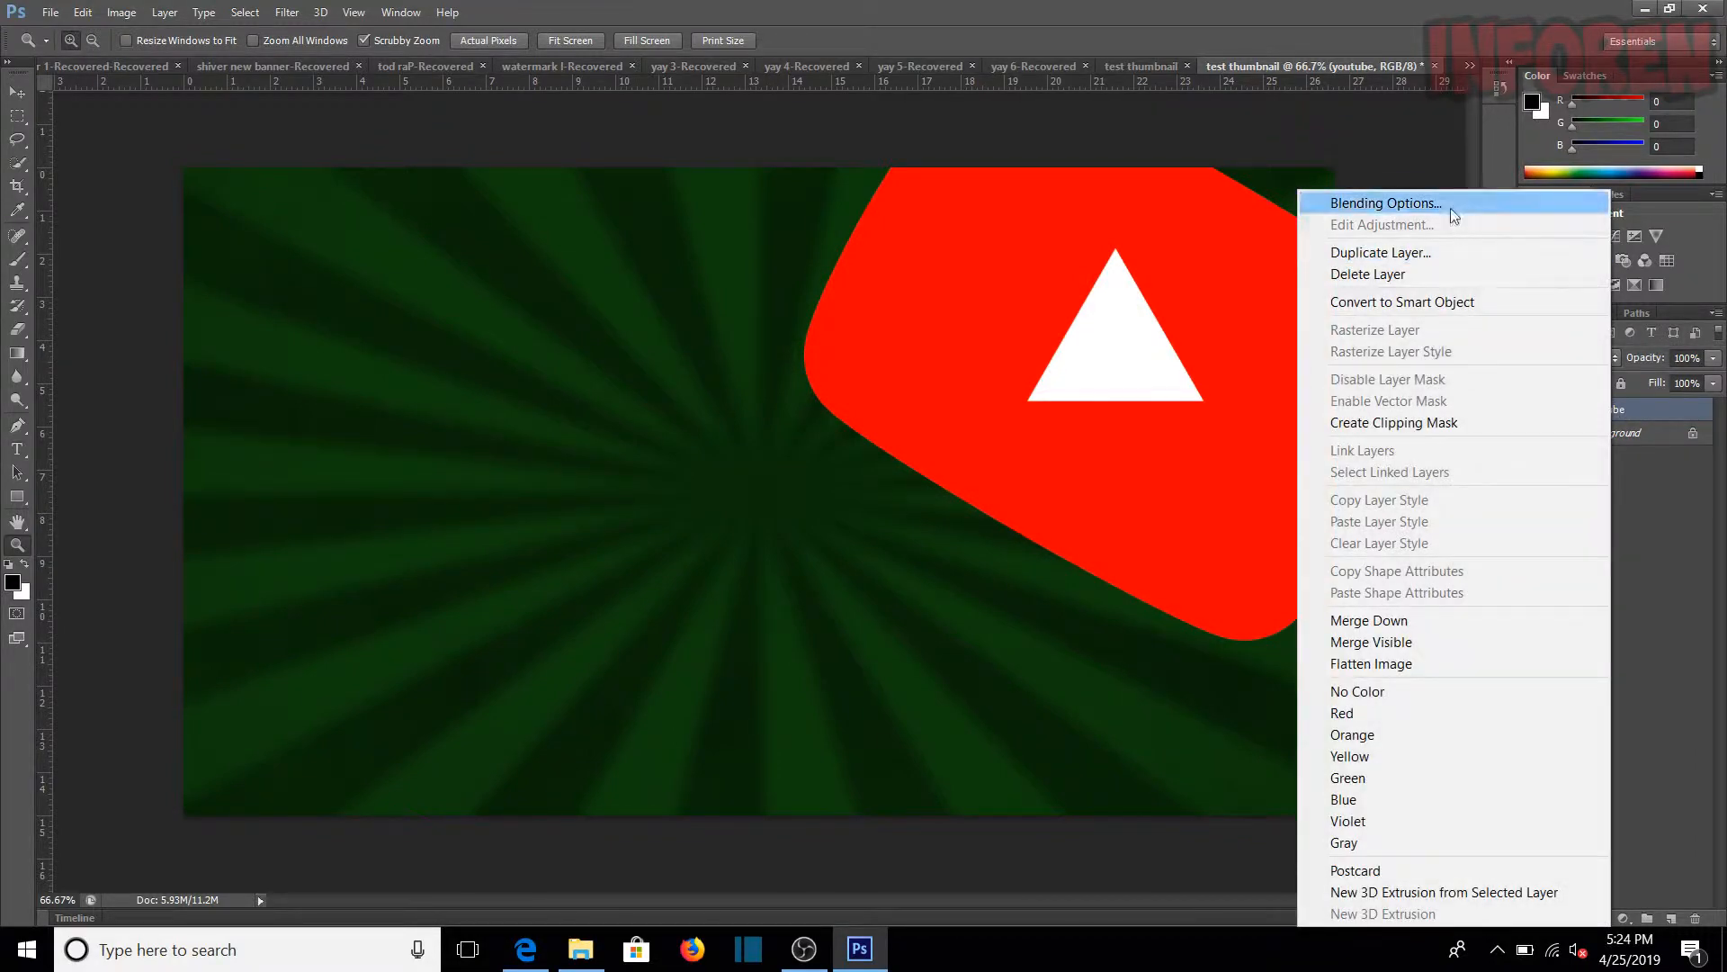
pyautogui.click(1417, 201)
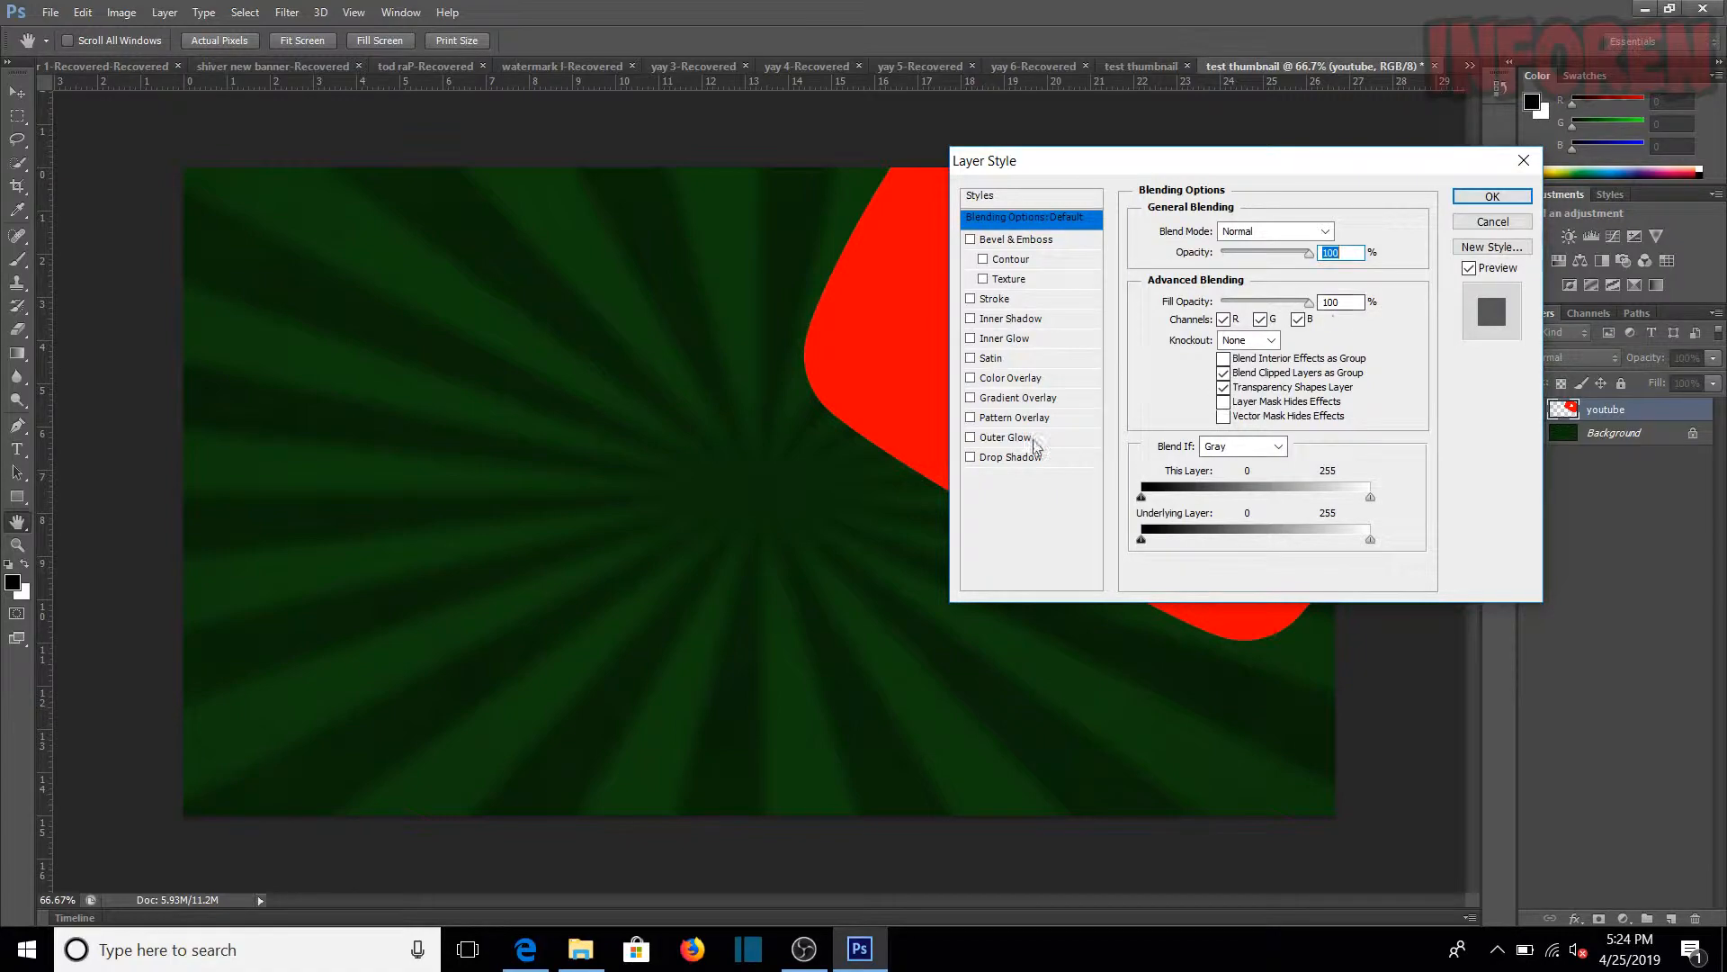
pyautogui.moveTo(1122, 162); pyautogui.dragTo(1194, 250)
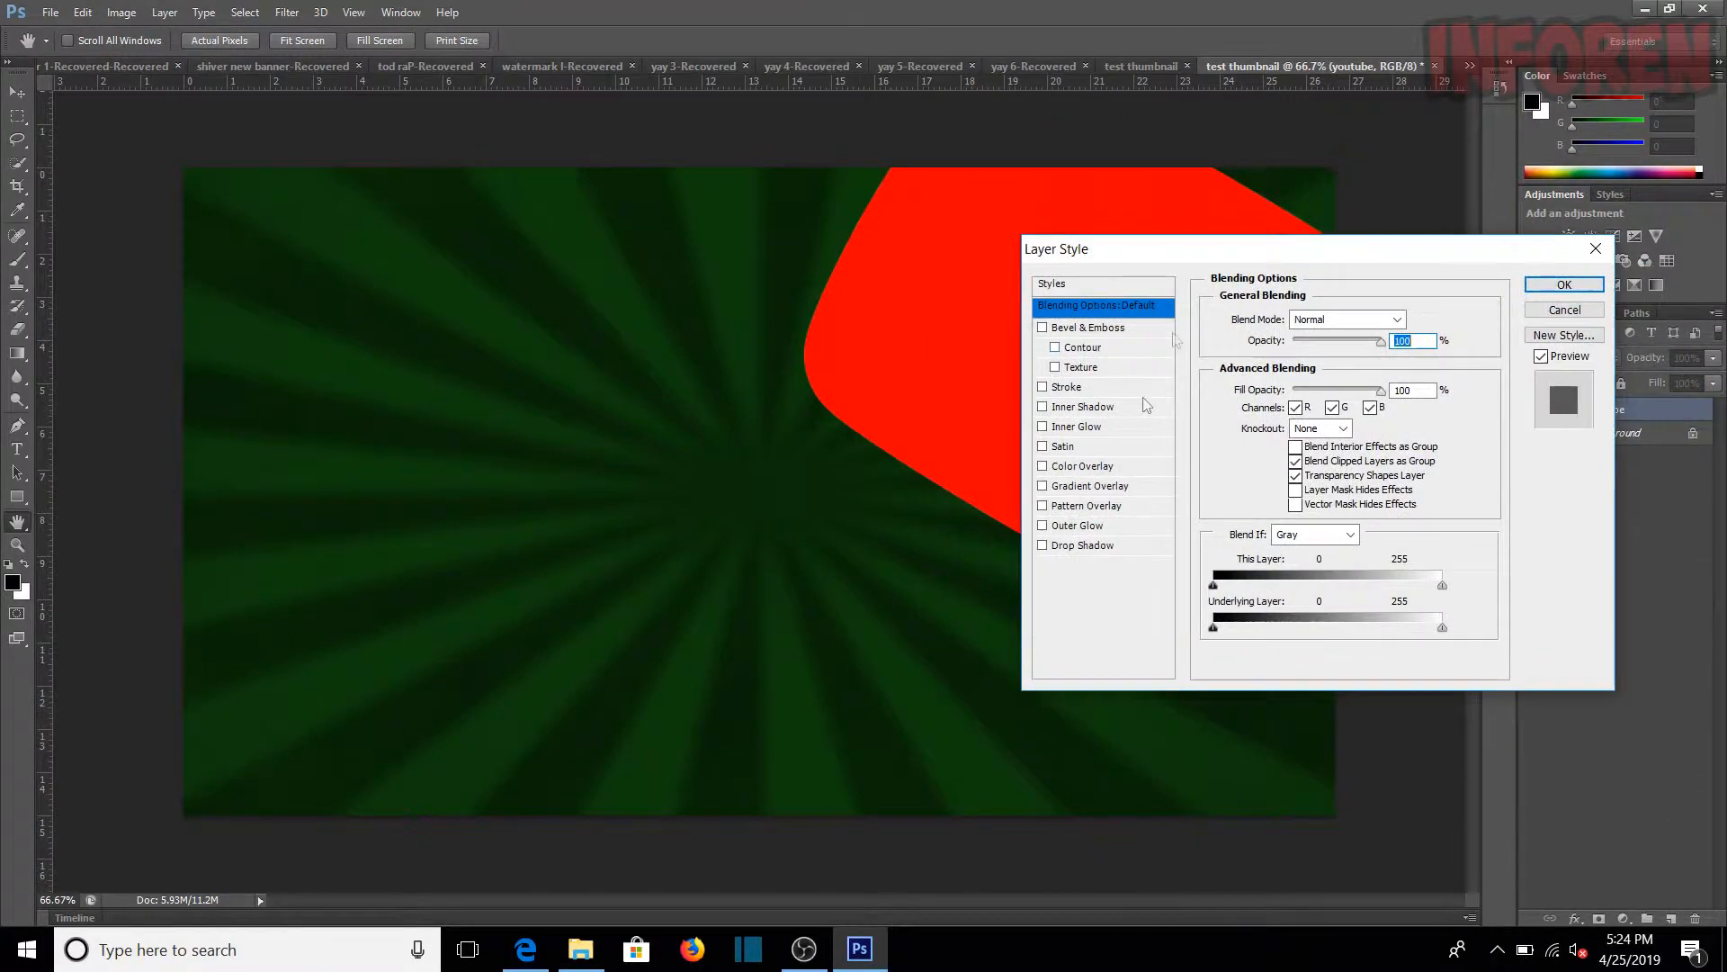
pyautogui.click(1080, 546)
pyautogui.moveTo(1241, 260); pyautogui.dragTo(334, 397)
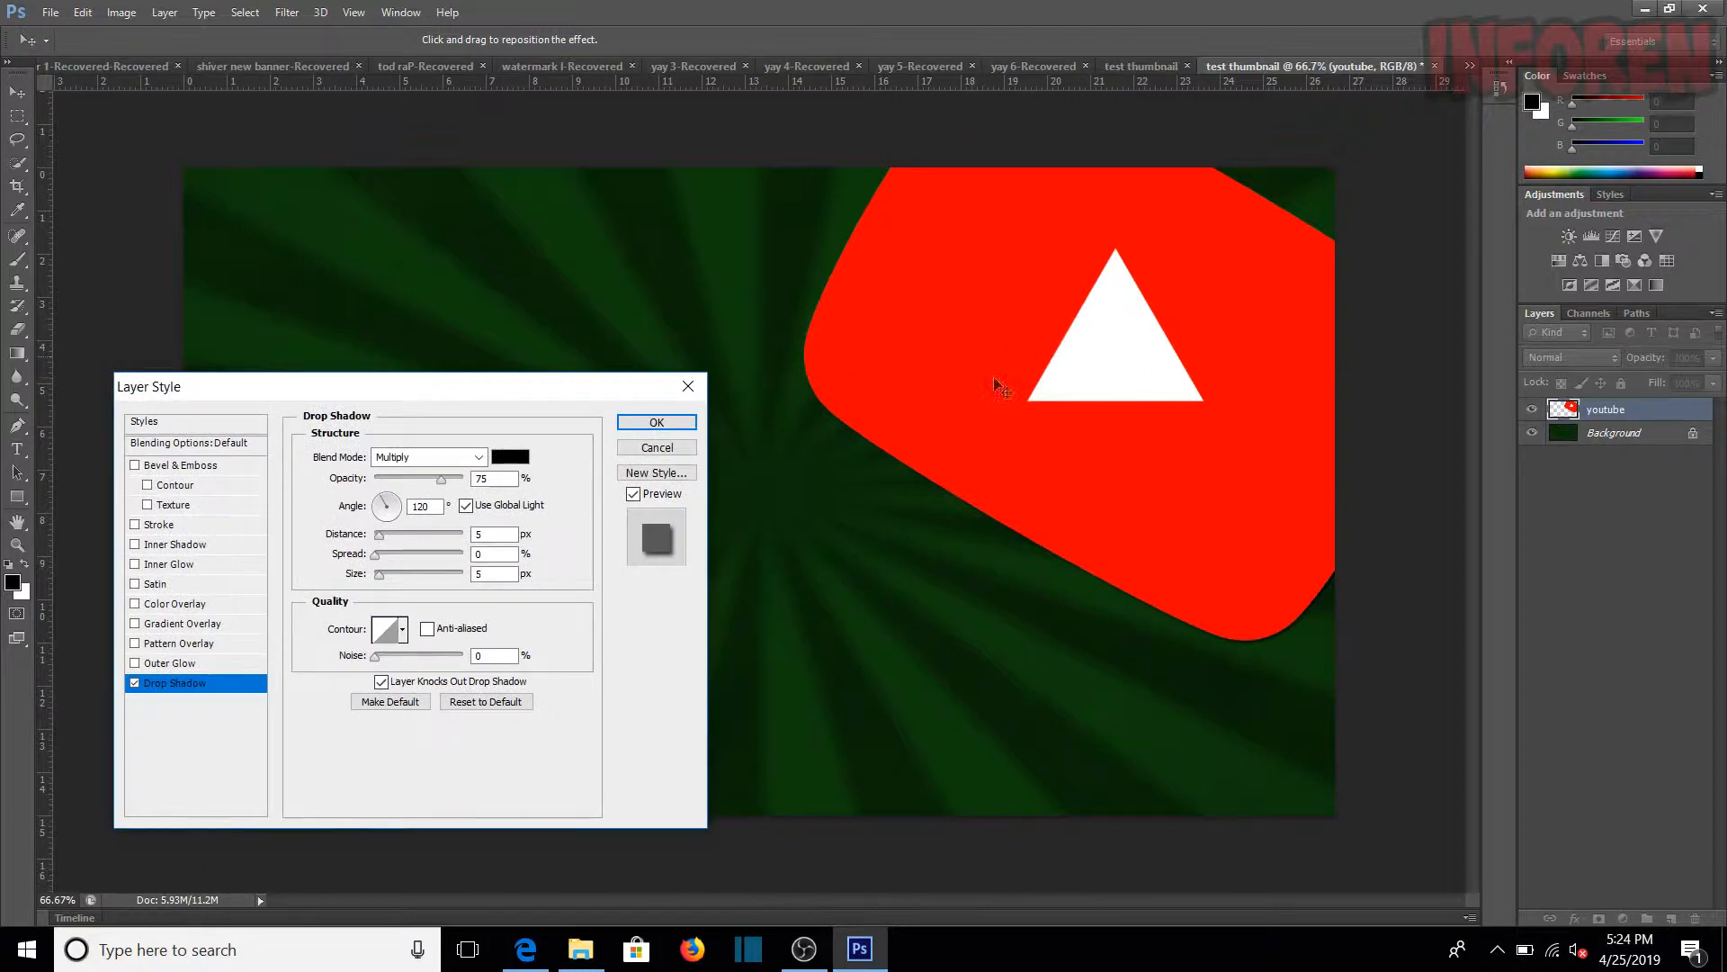
# Step: Set the logo's drop shadow to 100% opacity, 0 px distance, 34% spread and 117 px size, and apply it
pyautogui.moveTo(441, 478); pyautogui.dragTo(462, 479)
pyautogui.moveTo(378, 536); pyautogui.dragTo(371, 537)
pyautogui.moveTo(425, 558)
pyautogui.mouseDown()
pyautogui.moveTo(387, 575)
pyautogui.moveTo(402, 583)
pyautogui.mouseUp()
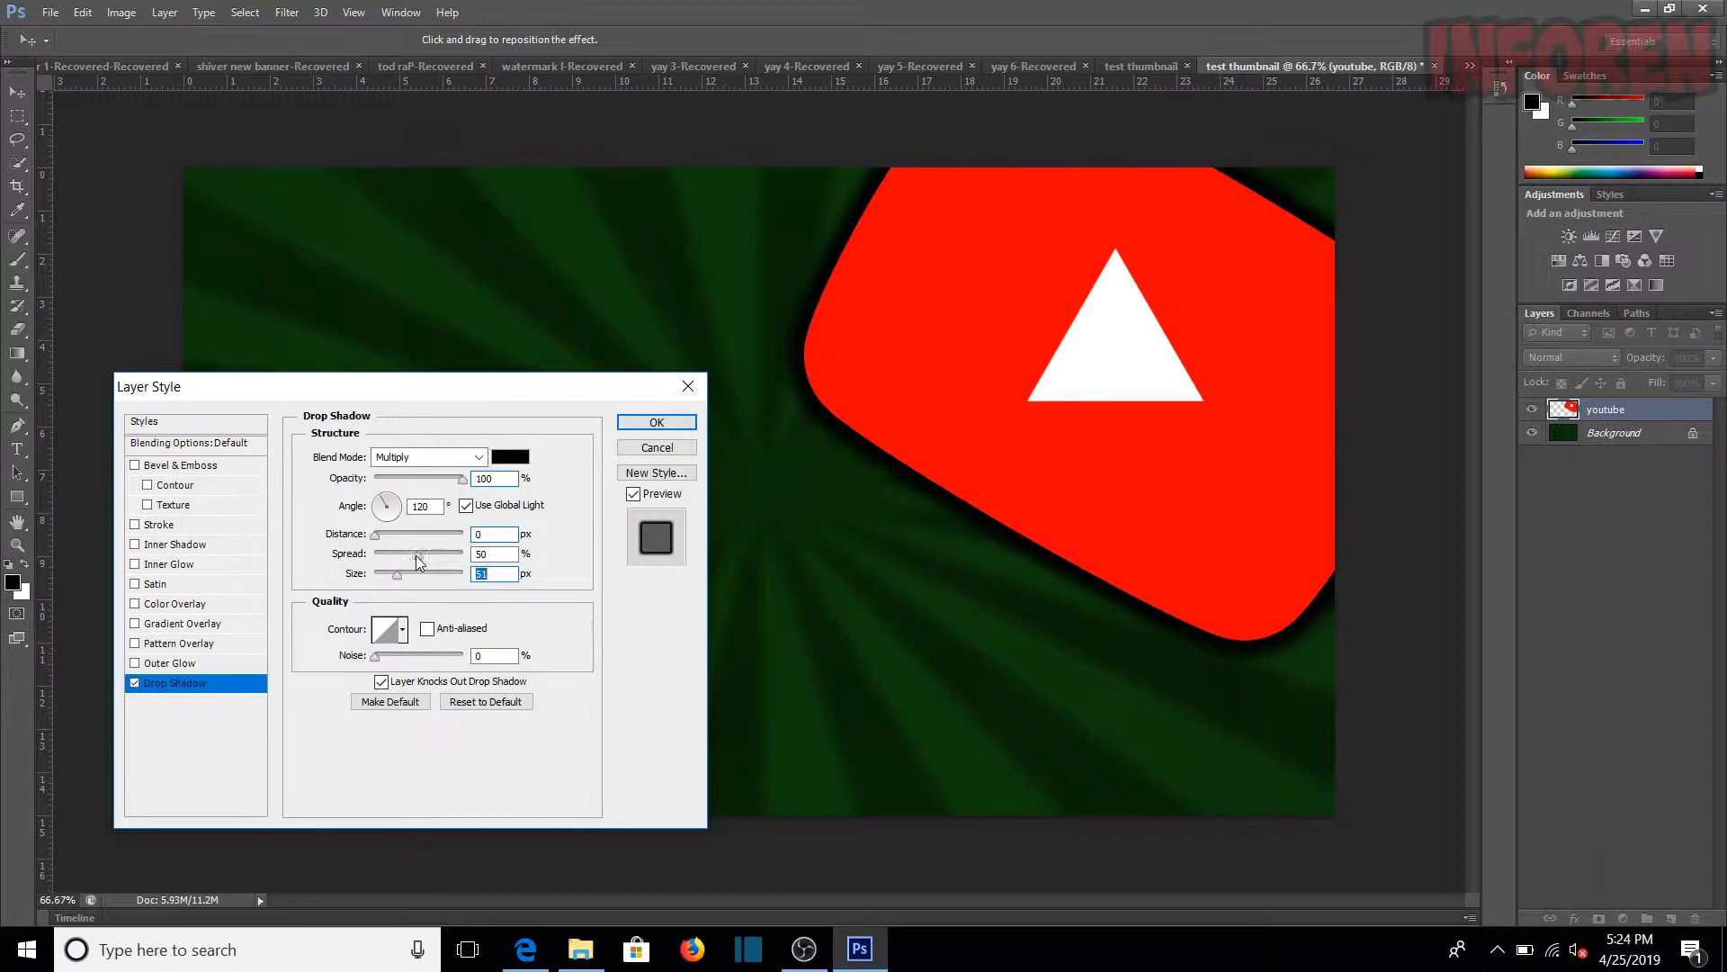
pyautogui.moveTo(397, 574)
pyautogui.mouseDown()
pyautogui.moveTo(465, 593)
pyautogui.moveTo(403, 586)
pyautogui.mouseUp()
pyautogui.moveTo(431, 397); pyautogui.dragTo(743, 295)
pyautogui.moveTo(729, 467); pyautogui.dragTo(733, 486)
pyautogui.click(733, 482)
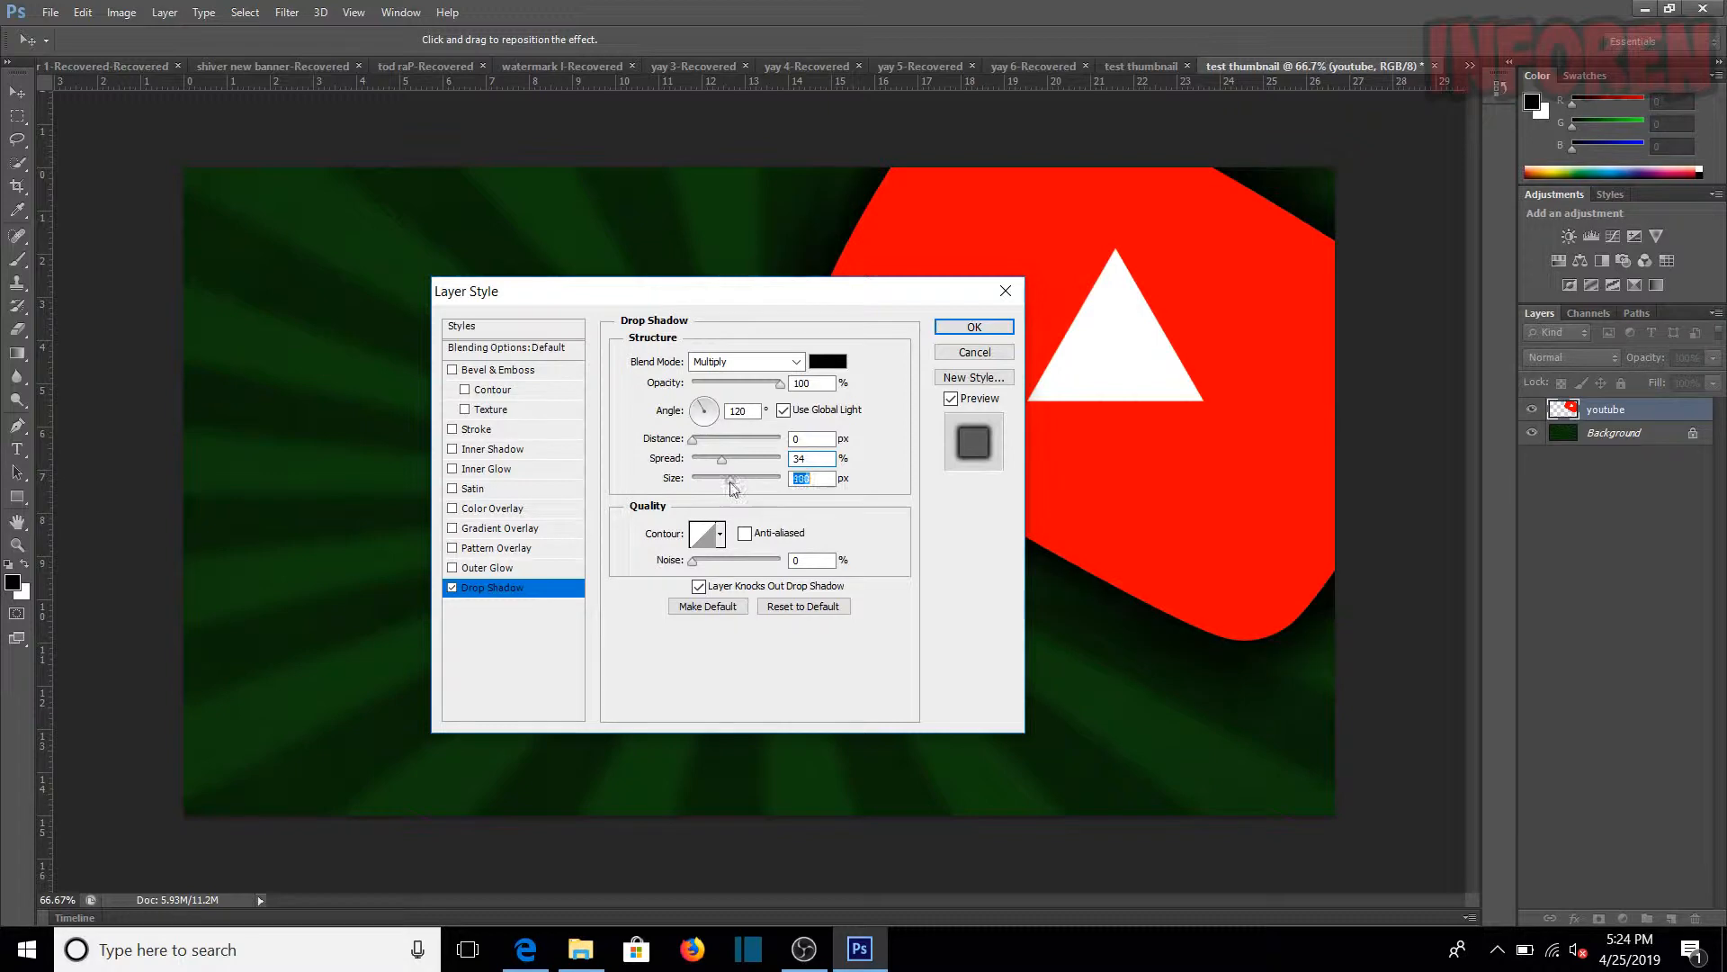
pyautogui.moveTo(782, 305); pyautogui.dragTo(756, 256)
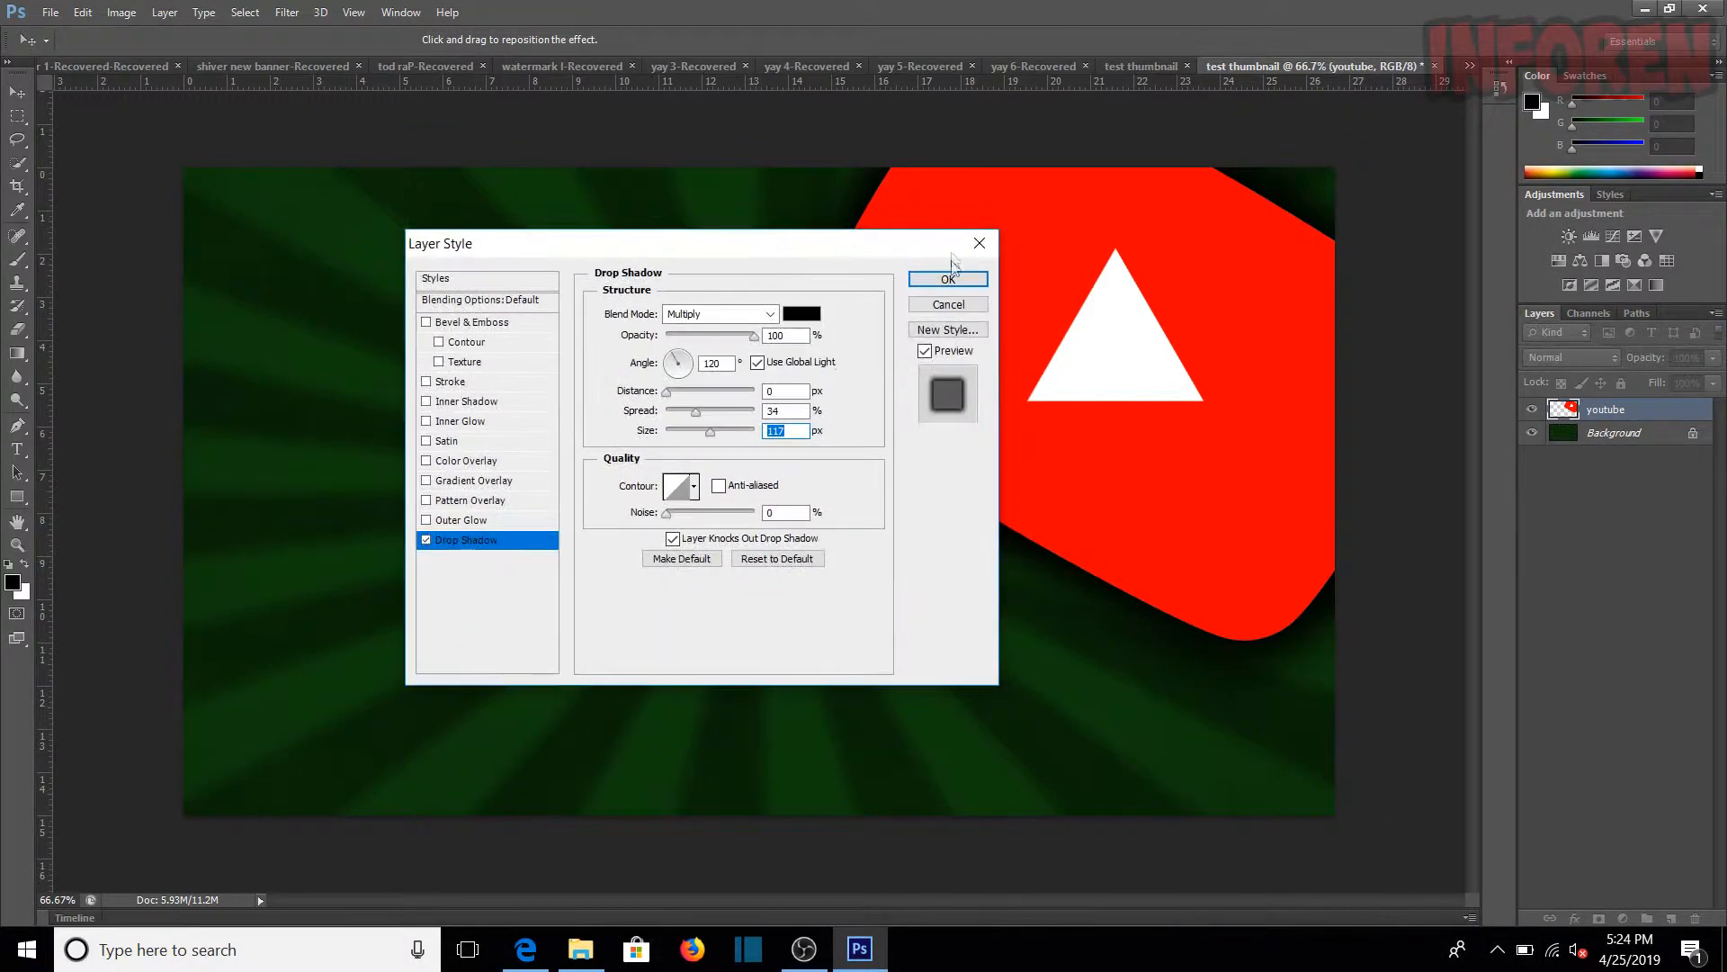
pyautogui.click(958, 278)
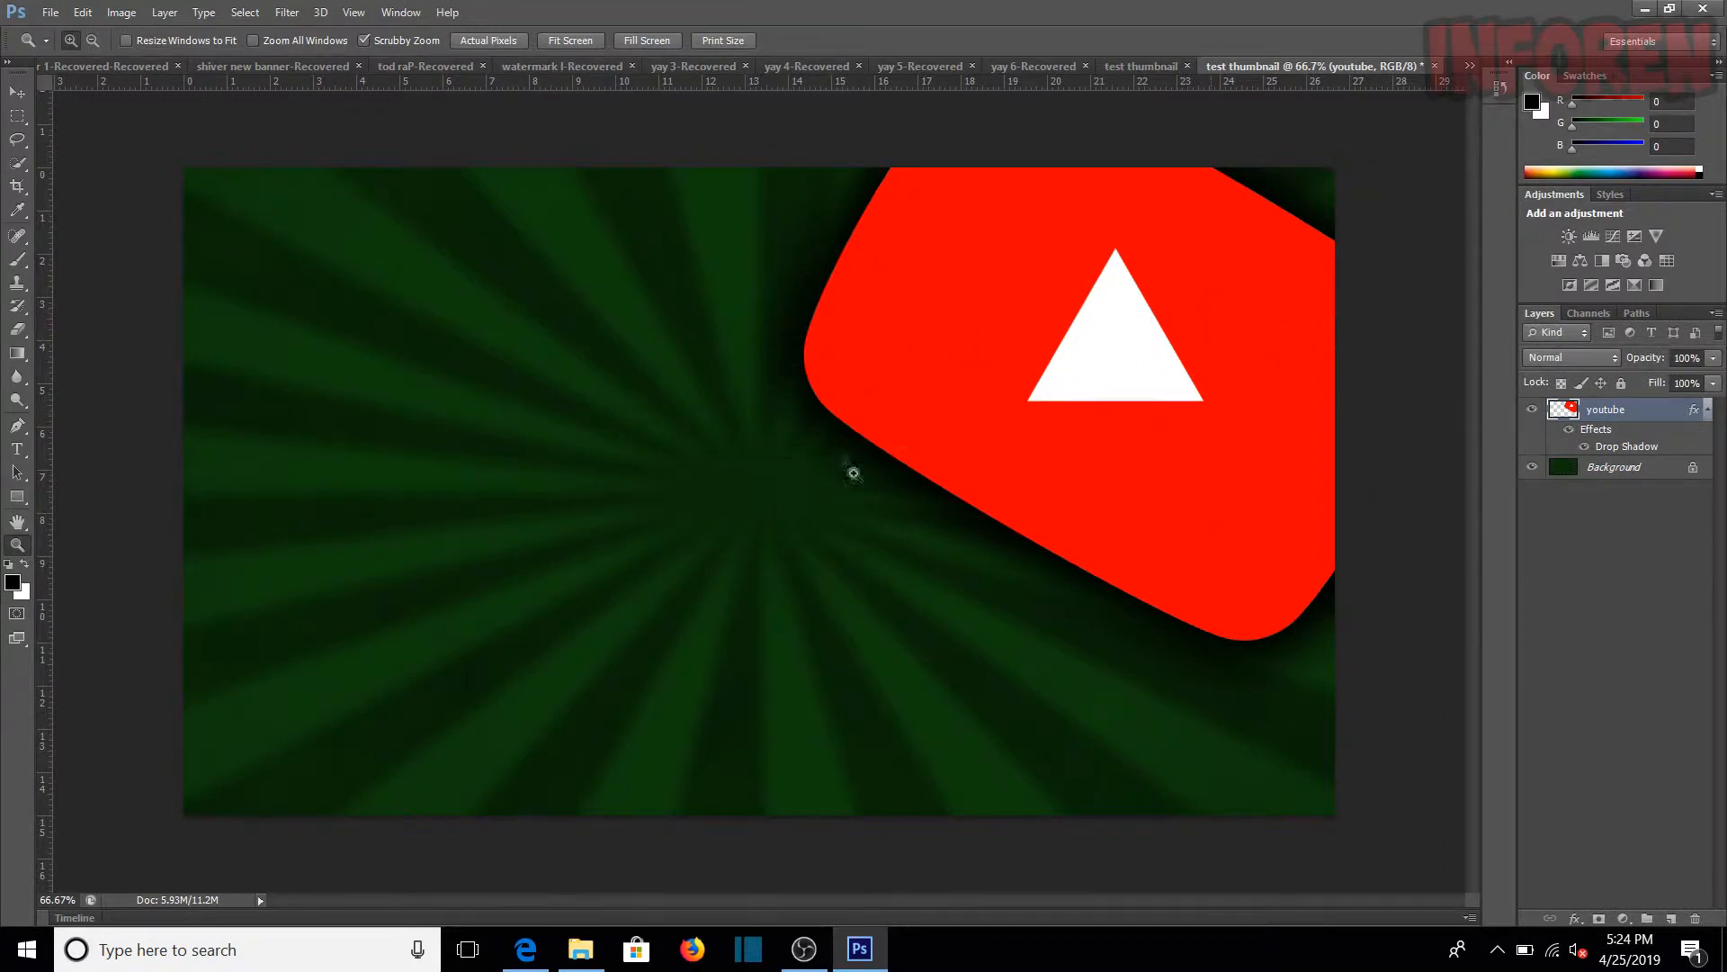
# Step: Rasterize the youtube layer's style so the drop shadow is merged into the layer
pyautogui.rightClick(1627, 413)
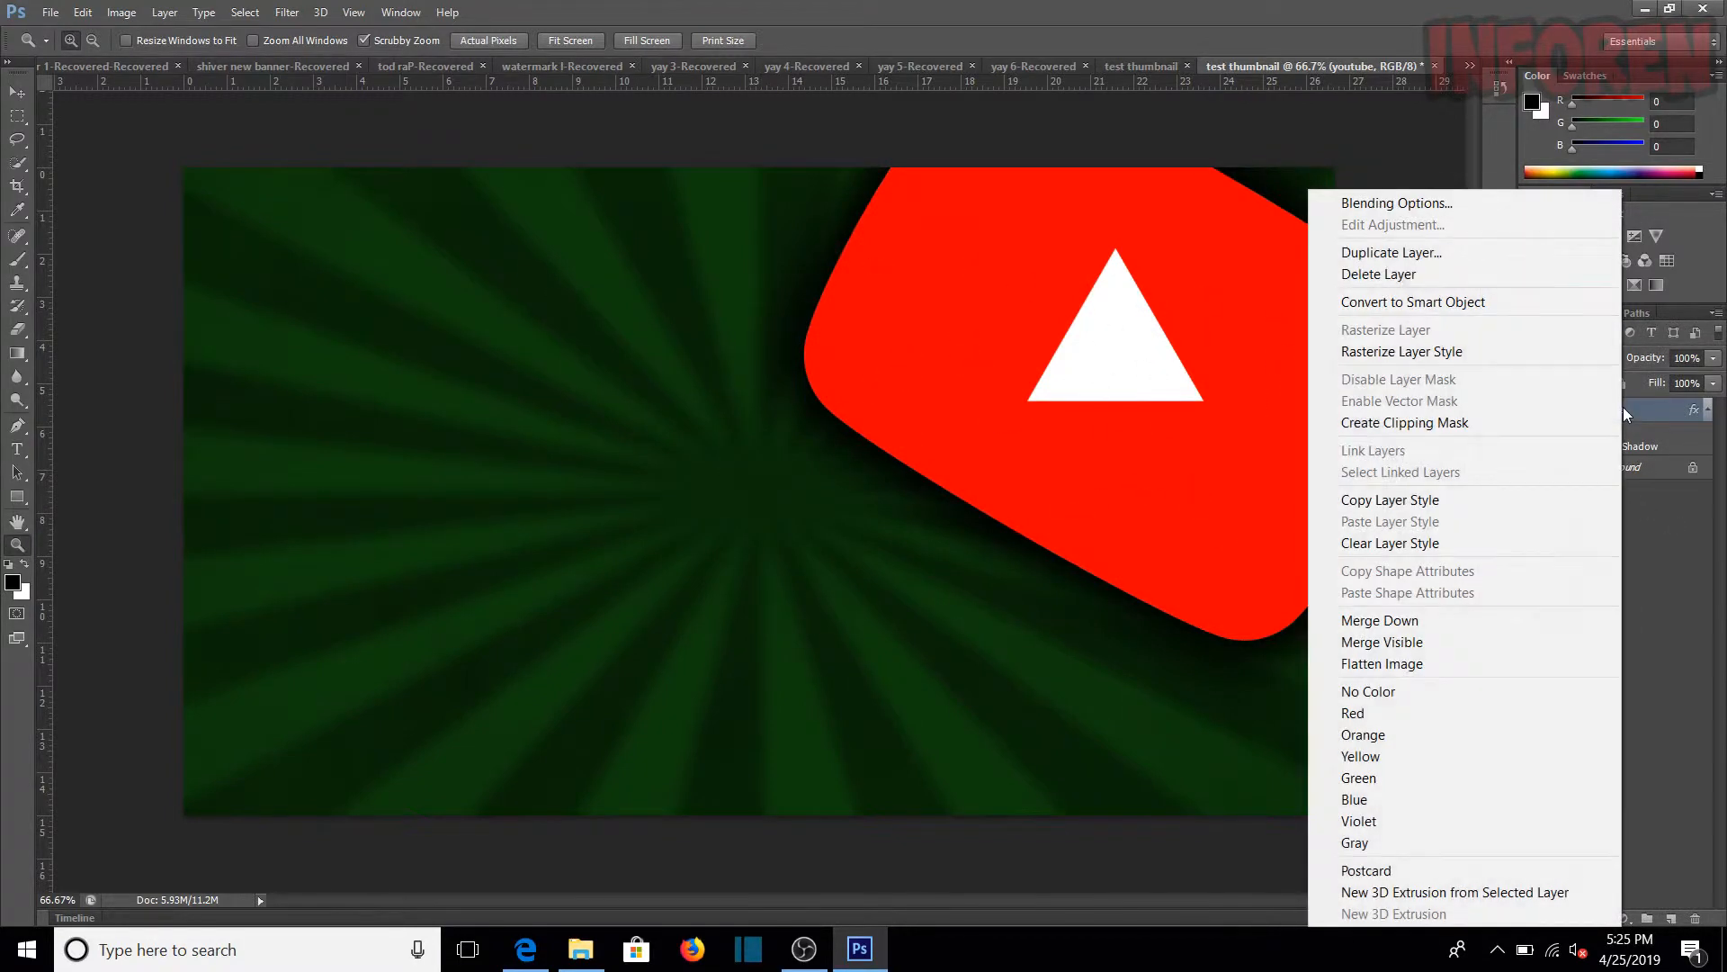
pyautogui.click(1515, 355)
pyautogui.rightClick(1633, 420)
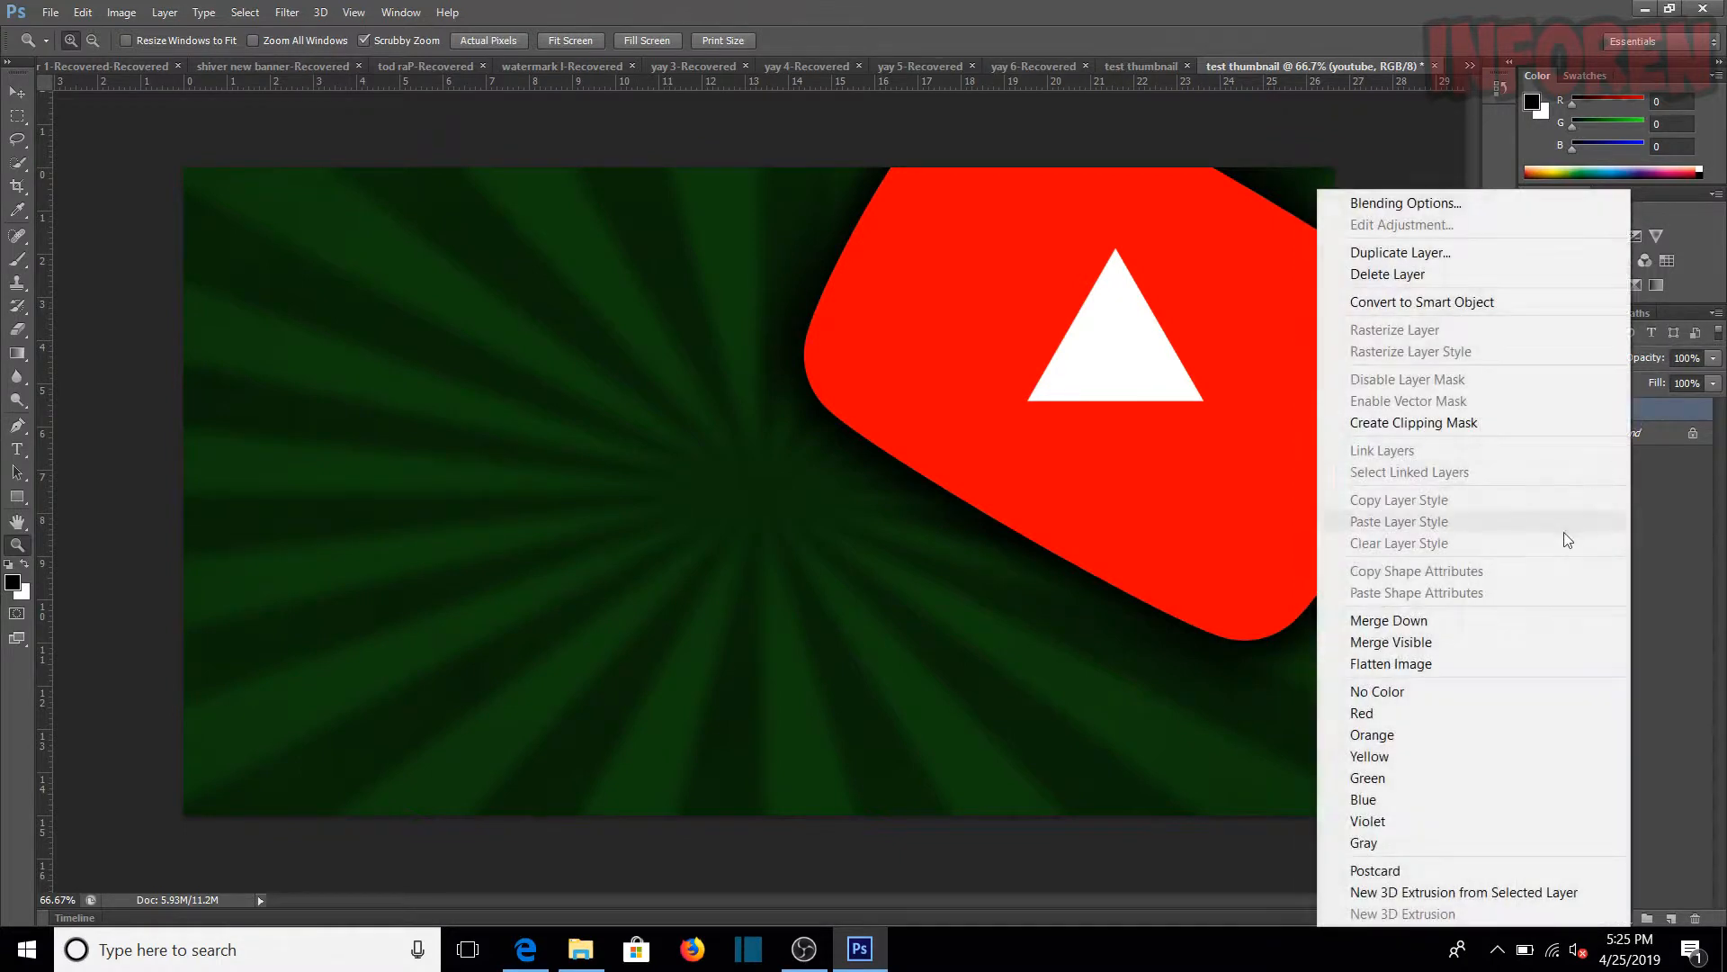
pyautogui.click(1680, 527)
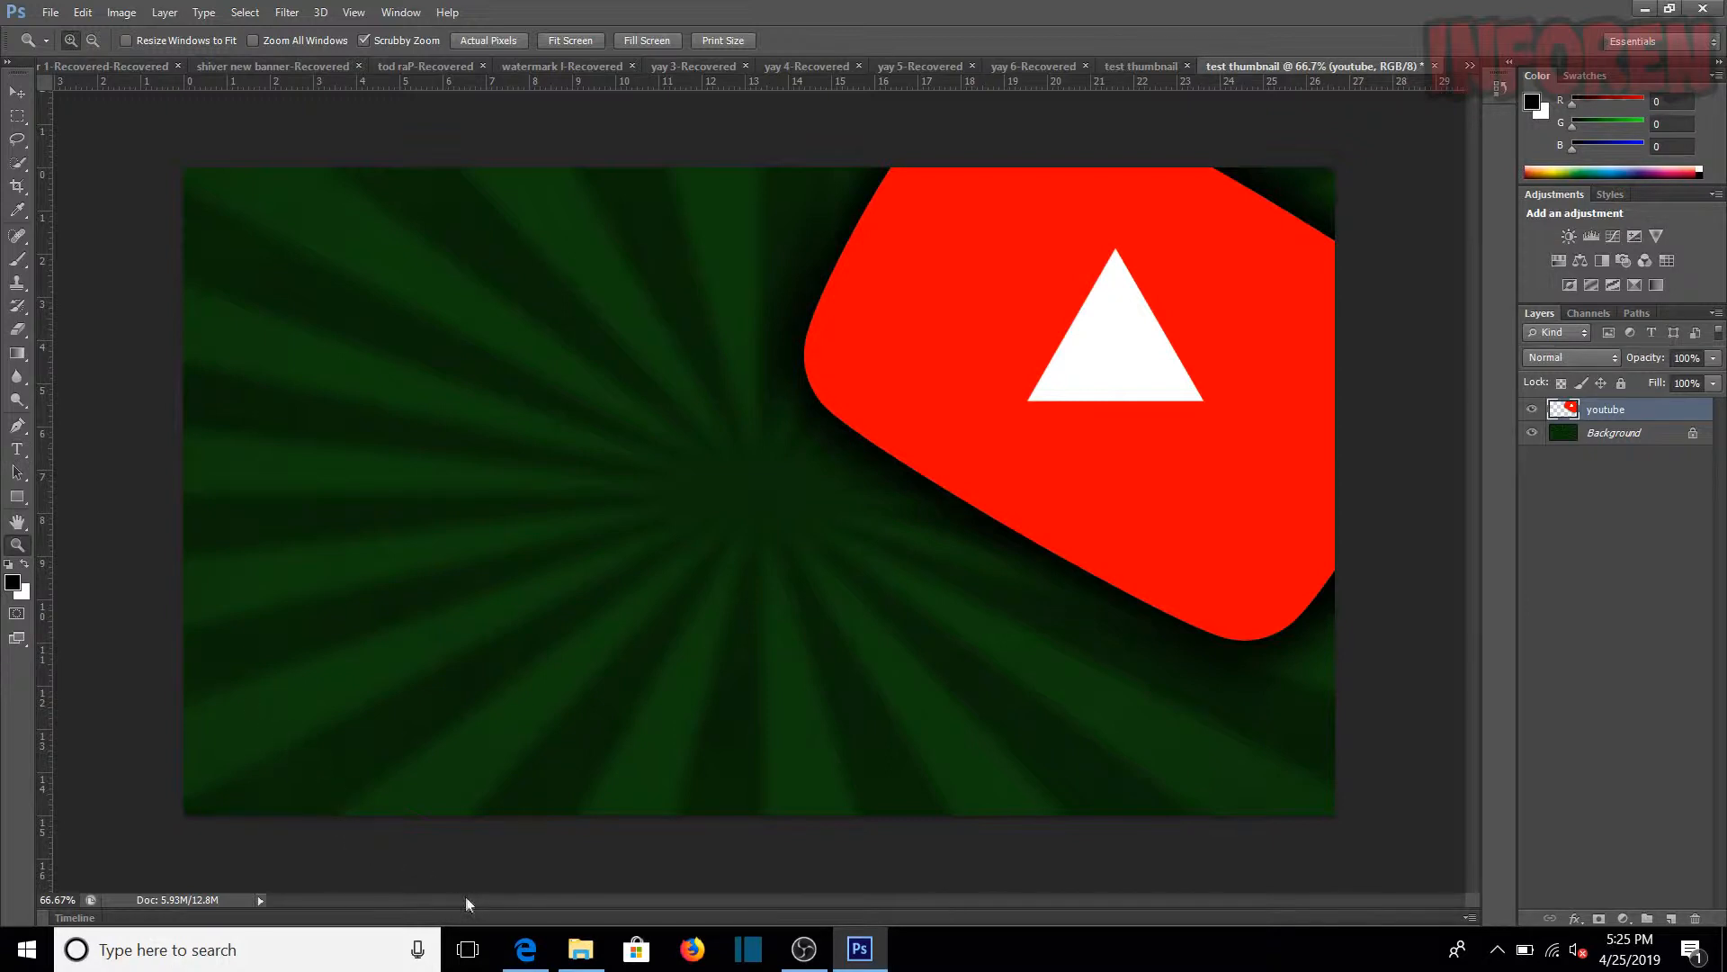
# Step: Switch to the Edge browser and bring up the already open DaFont page
pyautogui.moveTo(529, 961)
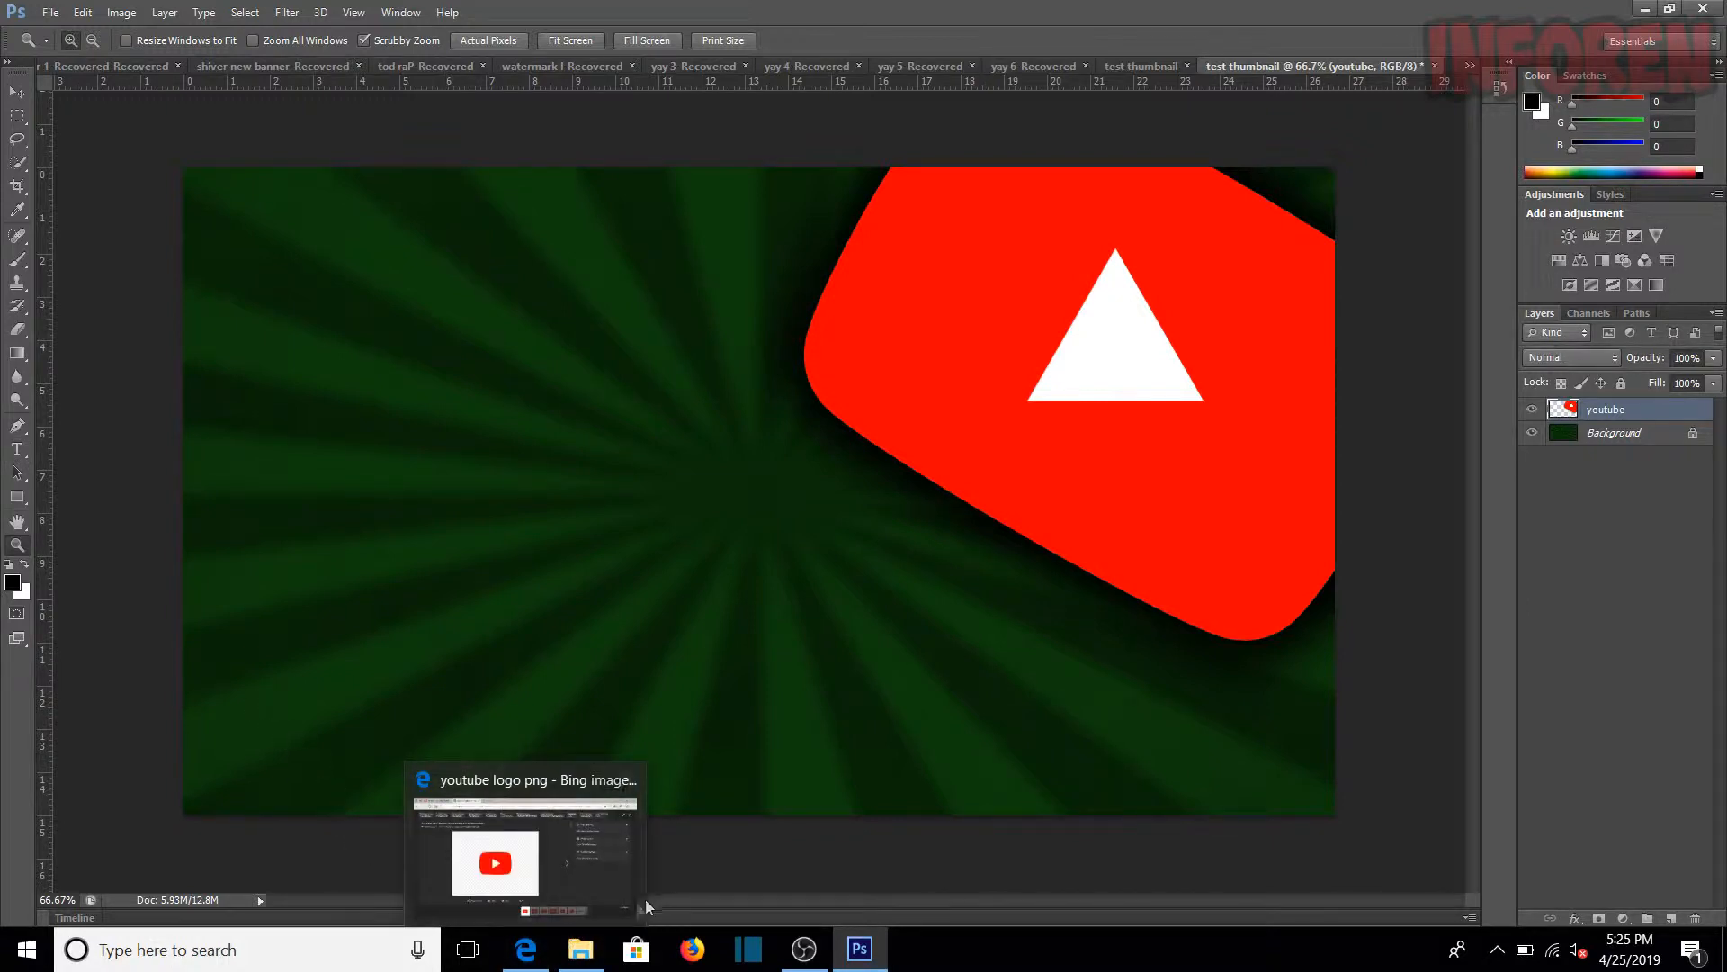
pyautogui.click(527, 952)
pyautogui.click(170, 16)
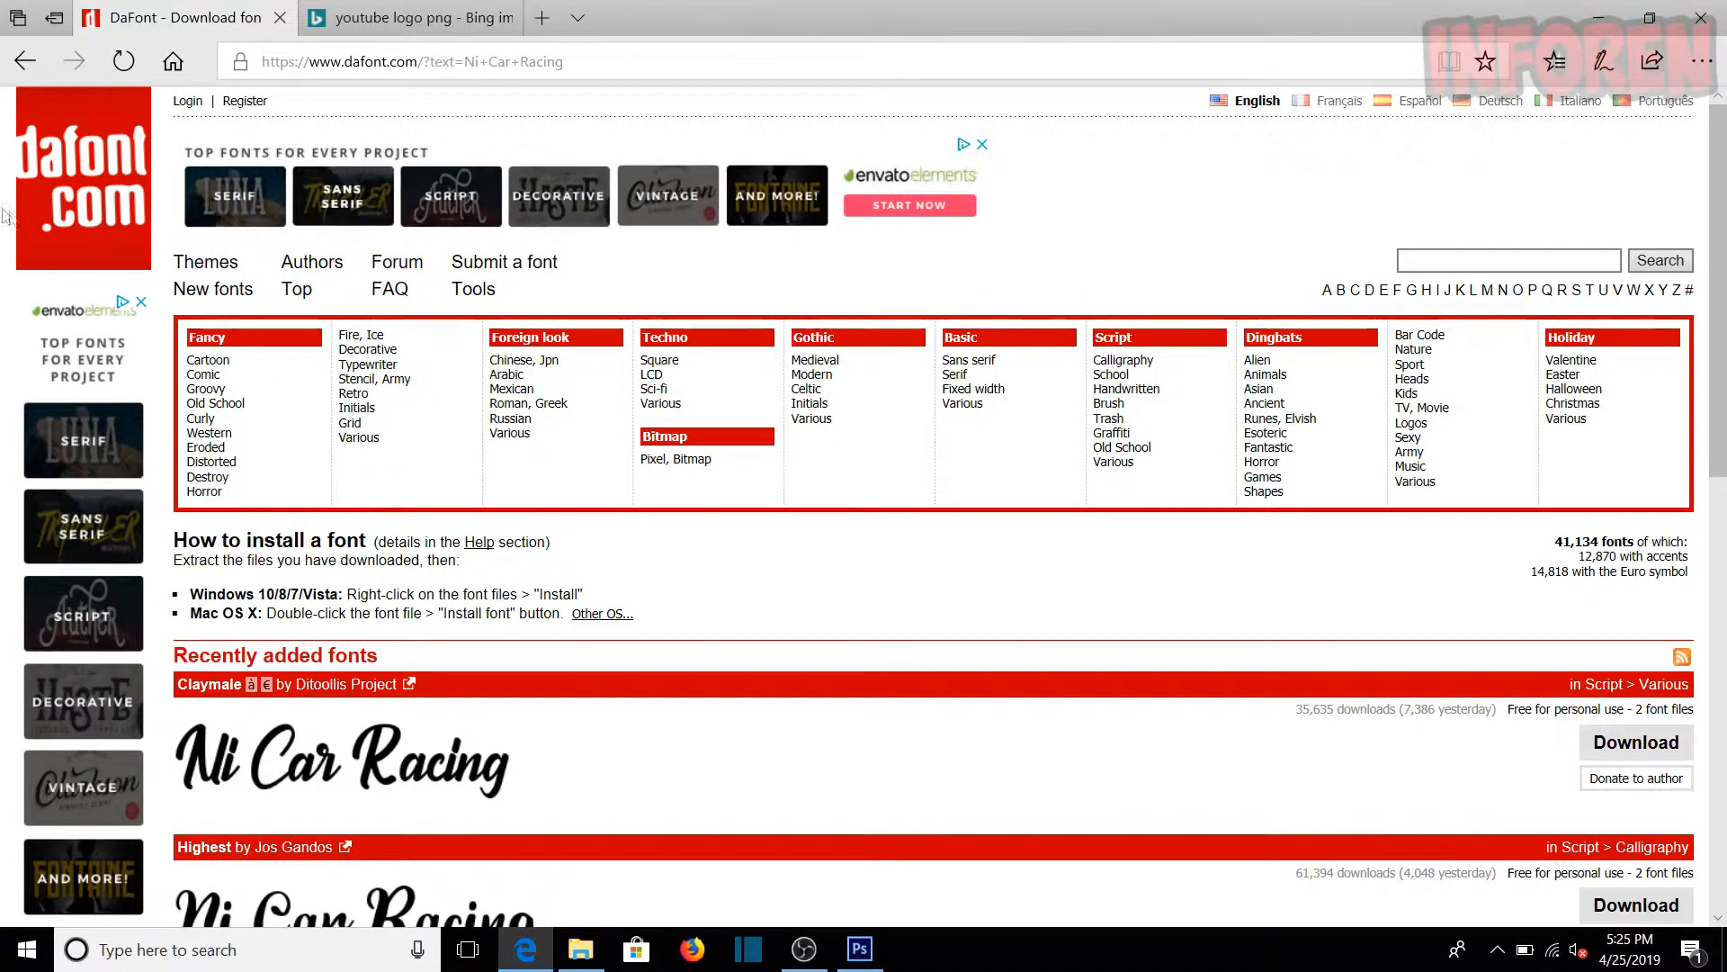
# Step: Browse the recently added fonts on DaFont and search the site for "call of ops duty"
pyautogui.scroll(-3, 324, 297)
pyautogui.scroll(-4, 358, 298)
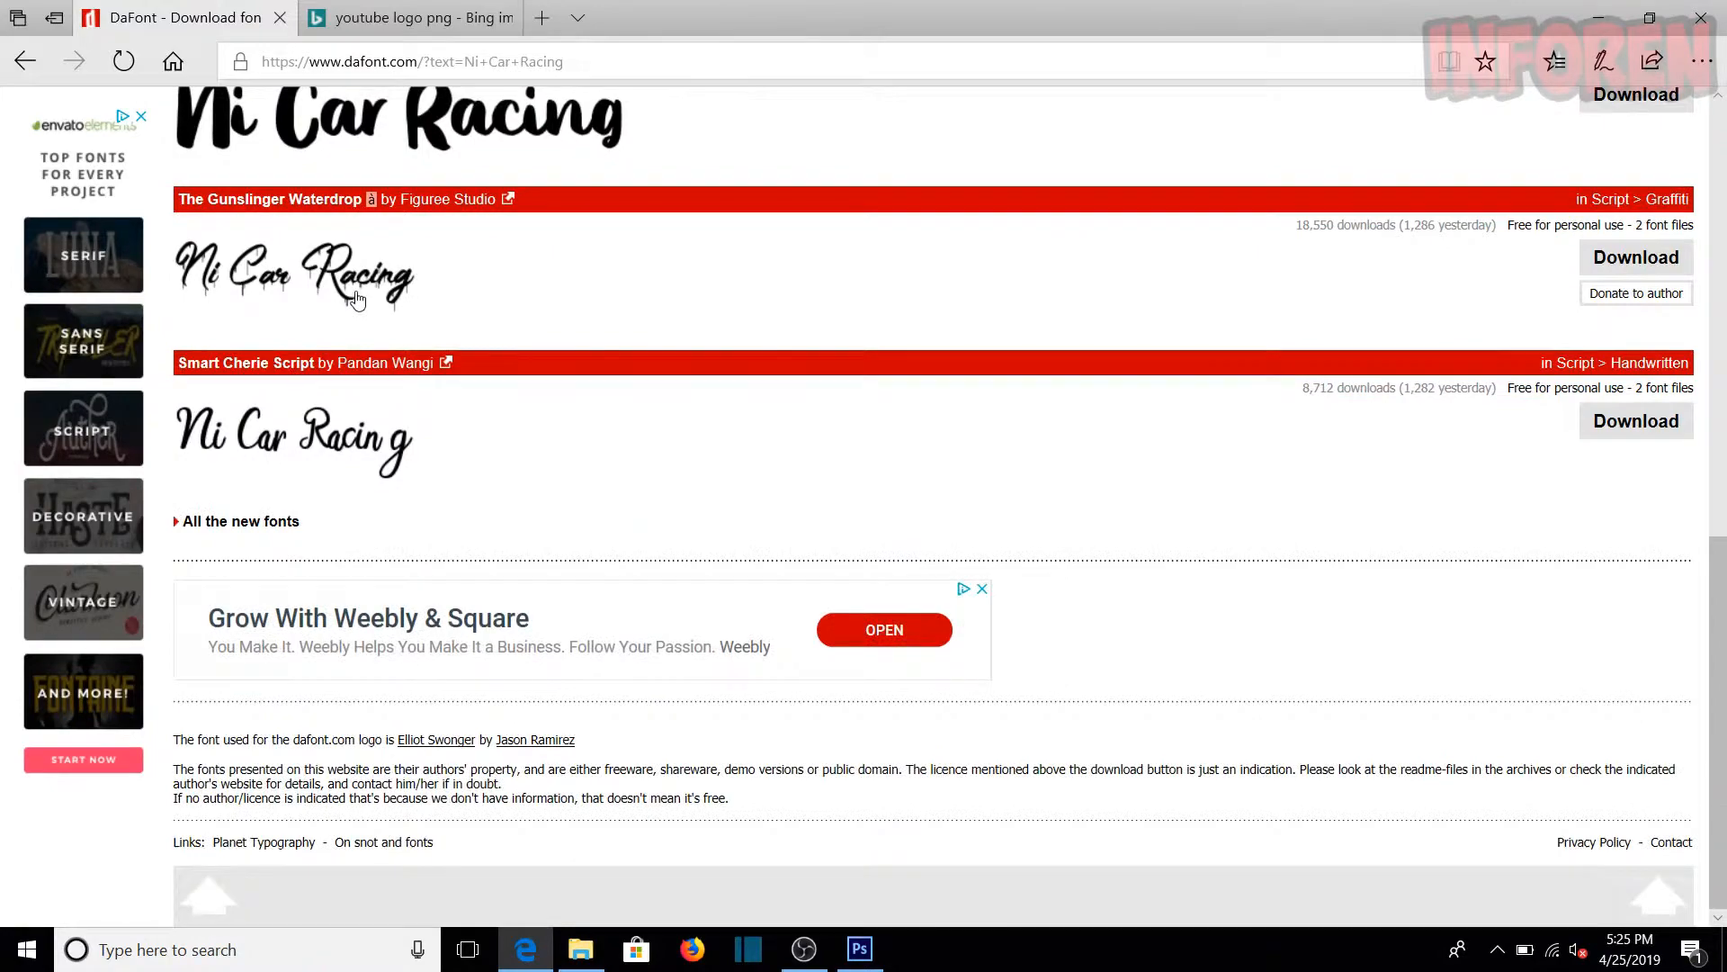
pyautogui.scroll(7, 324, 365)
pyautogui.scroll(4, 321, 484)
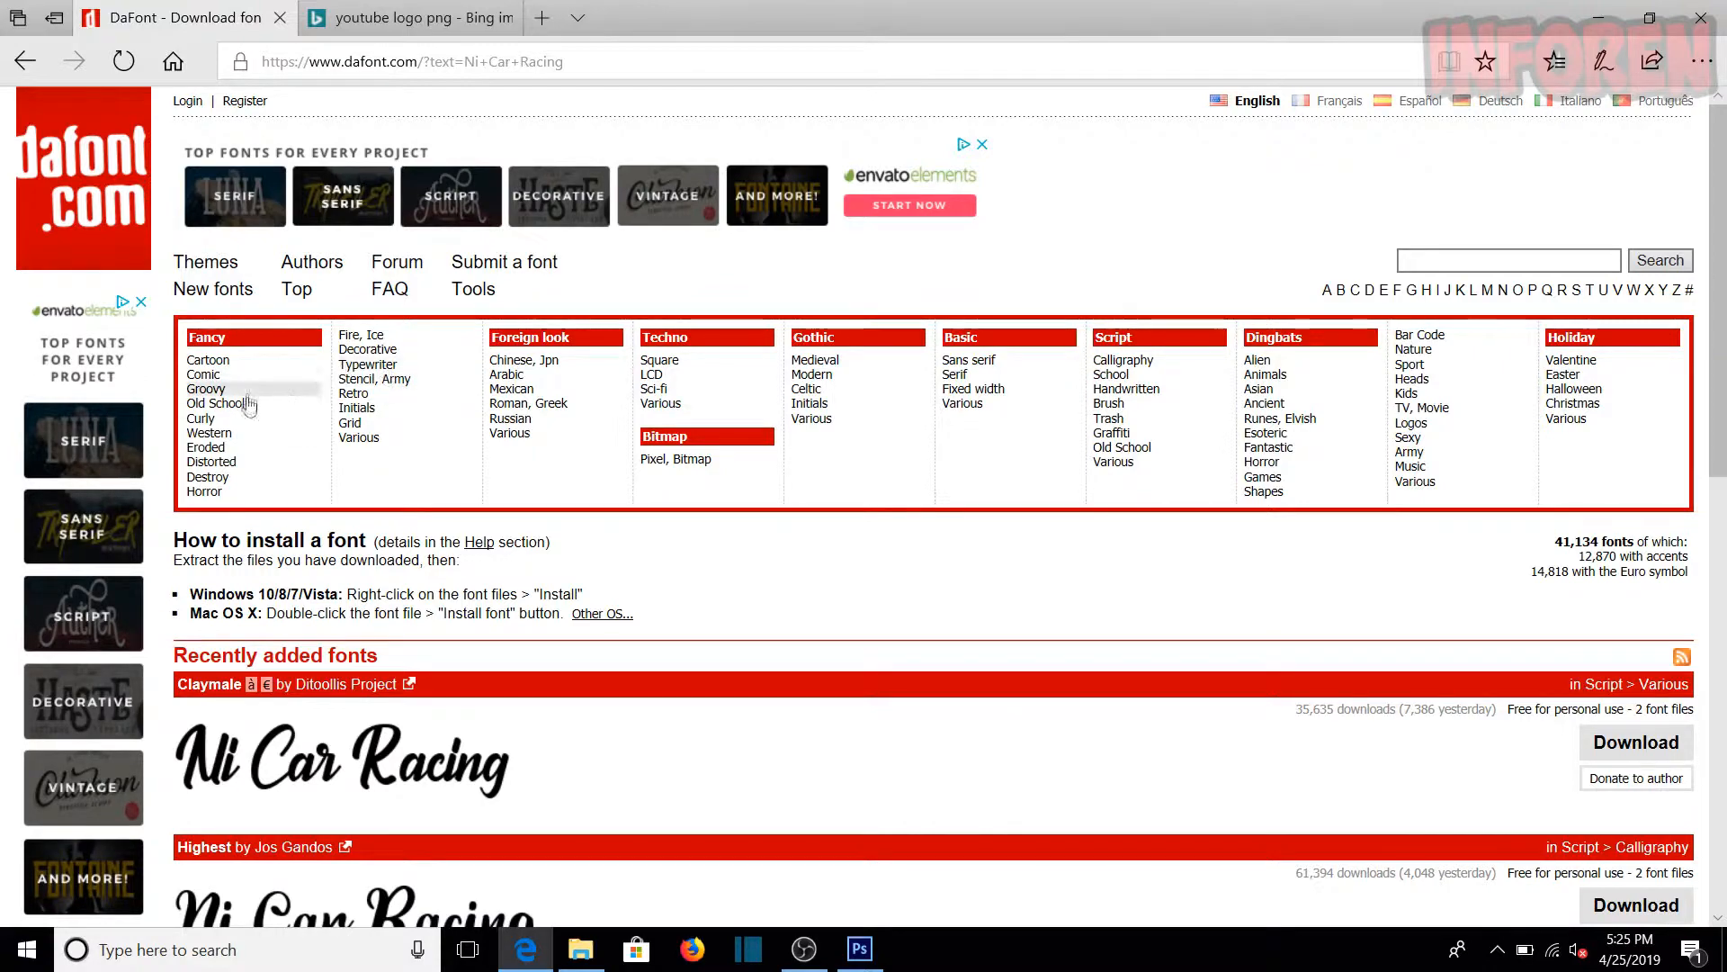
pyautogui.scroll(-1, 289, 419)
pyautogui.scroll(1, 290, 413)
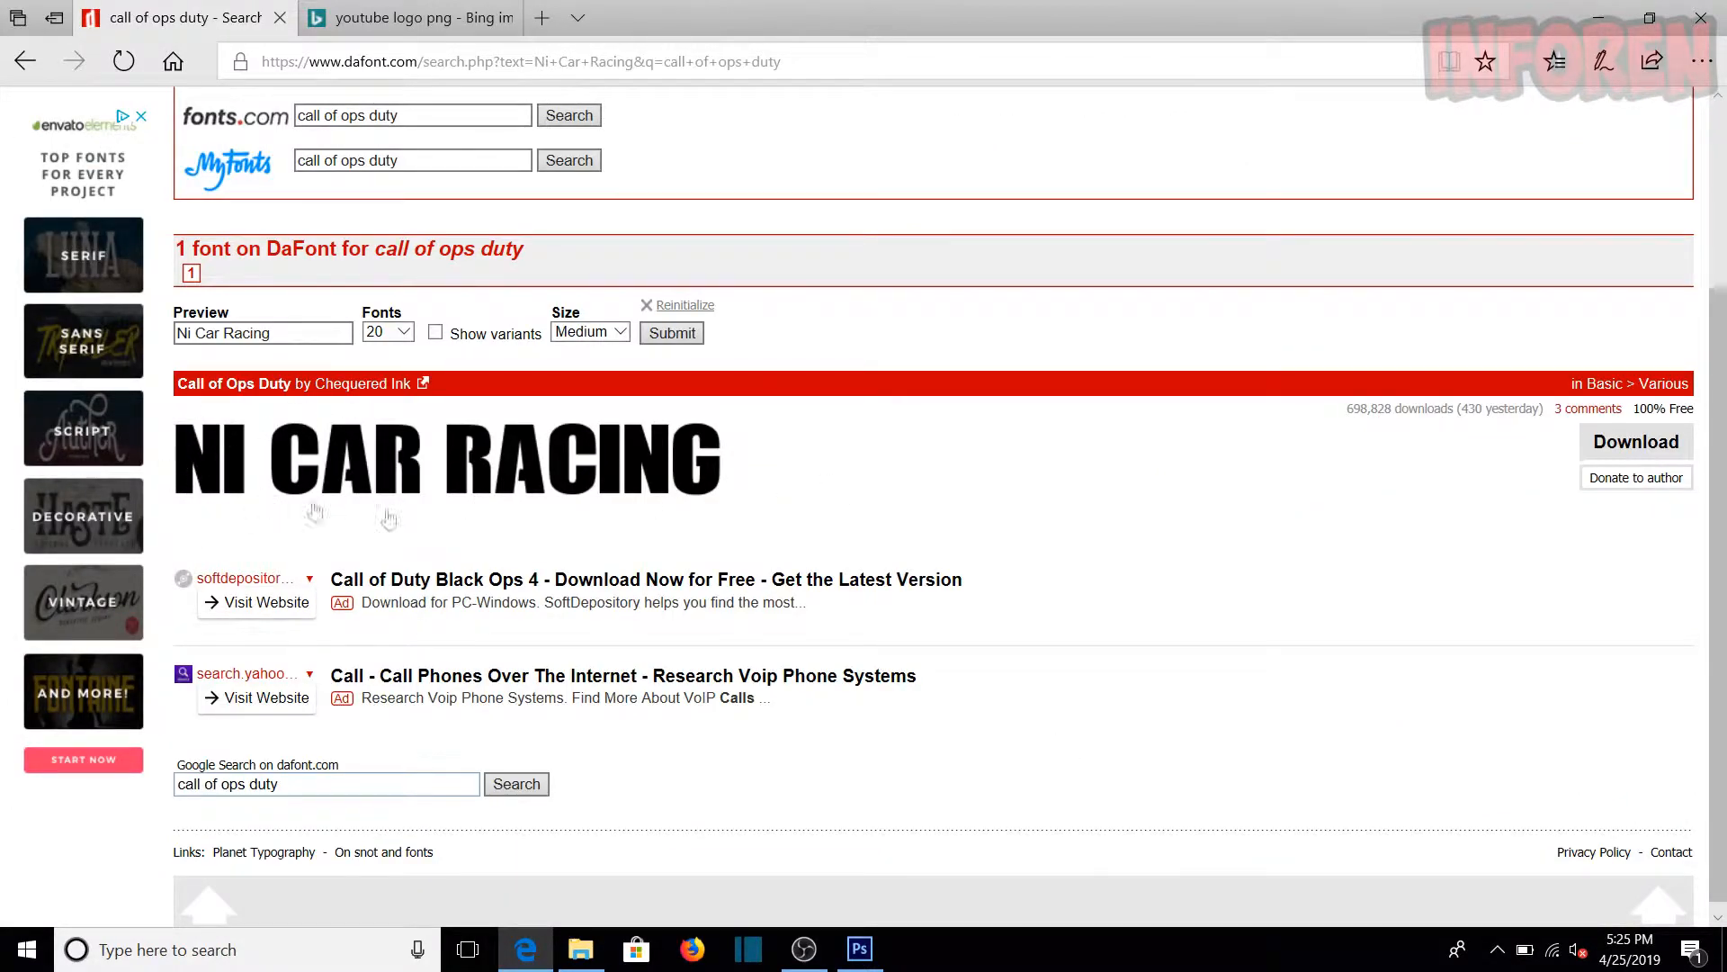
# Step: Download the Call of Ops Duty font as call_of_ops_duty.zip, choosing to open it
pyautogui.scroll(3, 601, 562)
pyautogui.scroll(-3, 594, 553)
pyautogui.click(1675, 450)
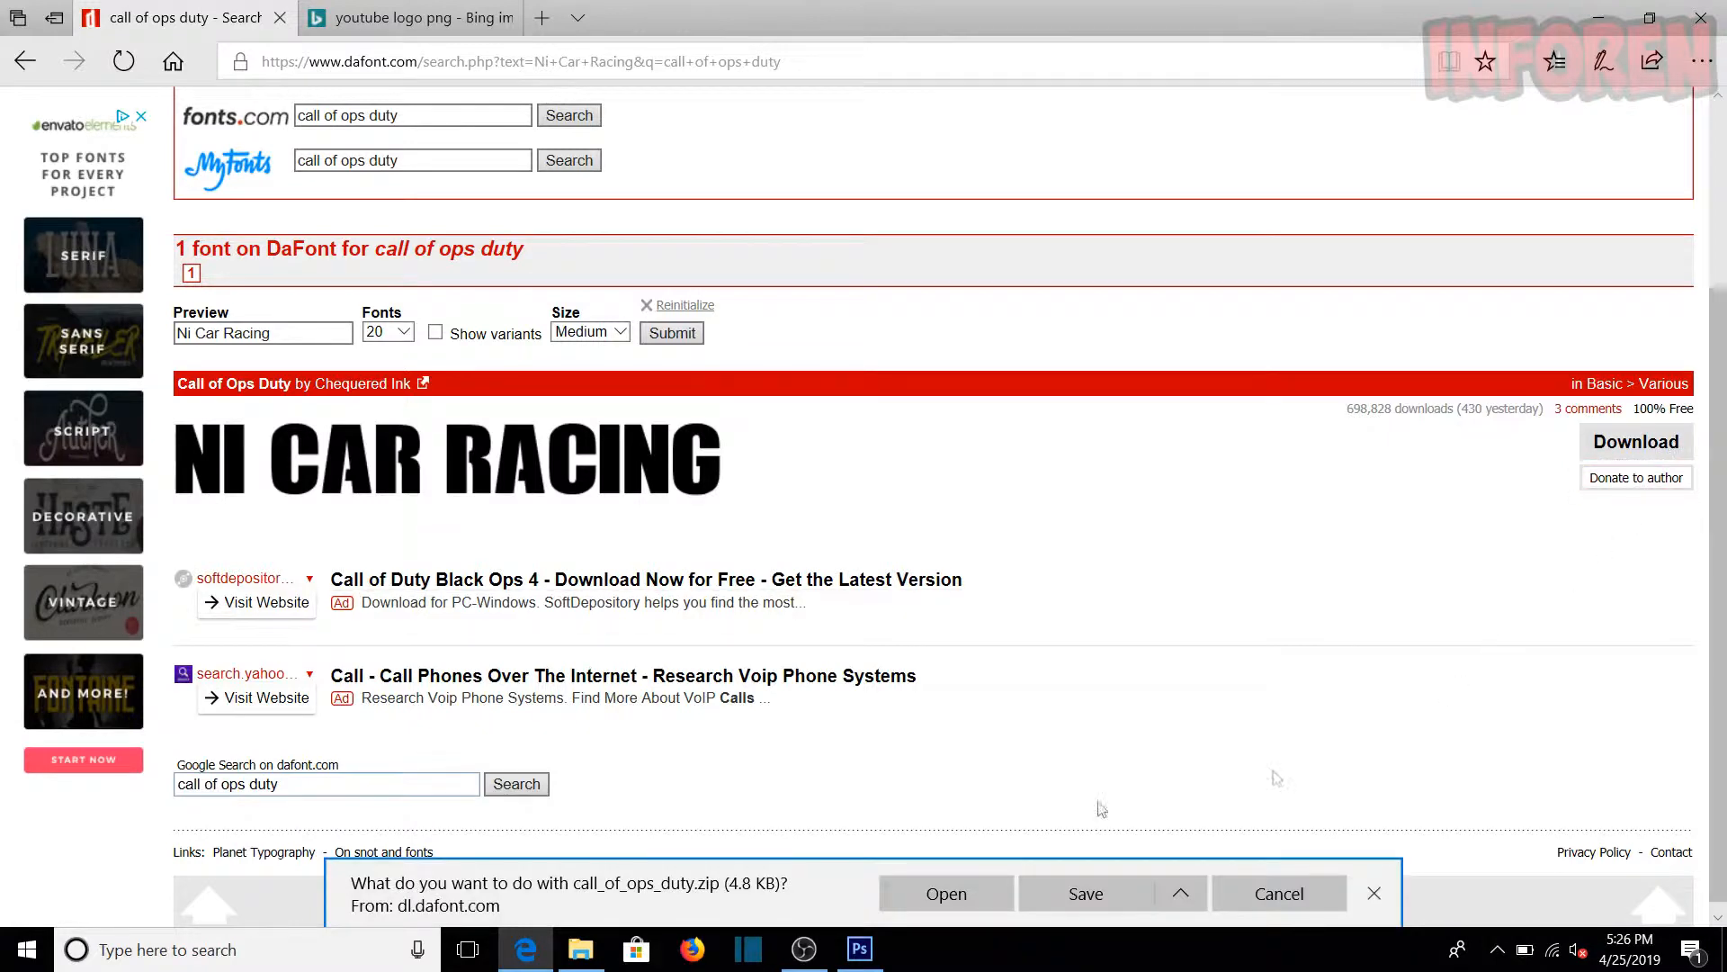
pyautogui.click(927, 894)
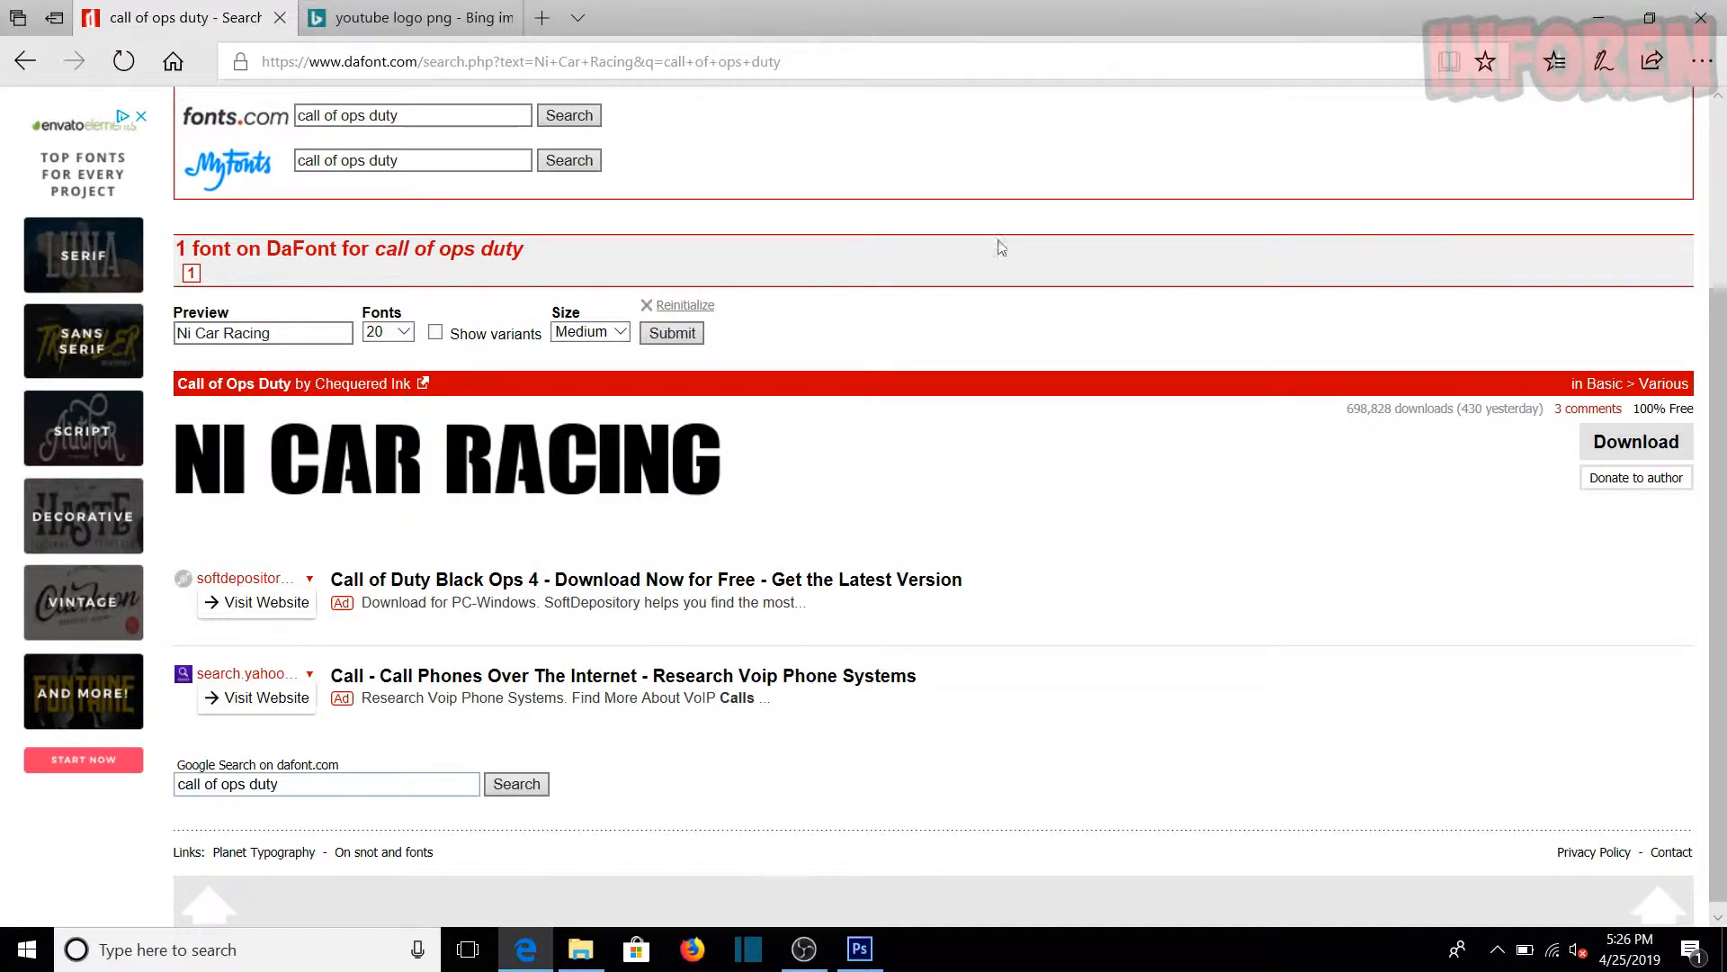
# Step: Switch to the Downloads folder in File Explorer, open the call_of_ops_duty archive in WinRAR and dismiss the licence notice
pyautogui.click(1598, 16)
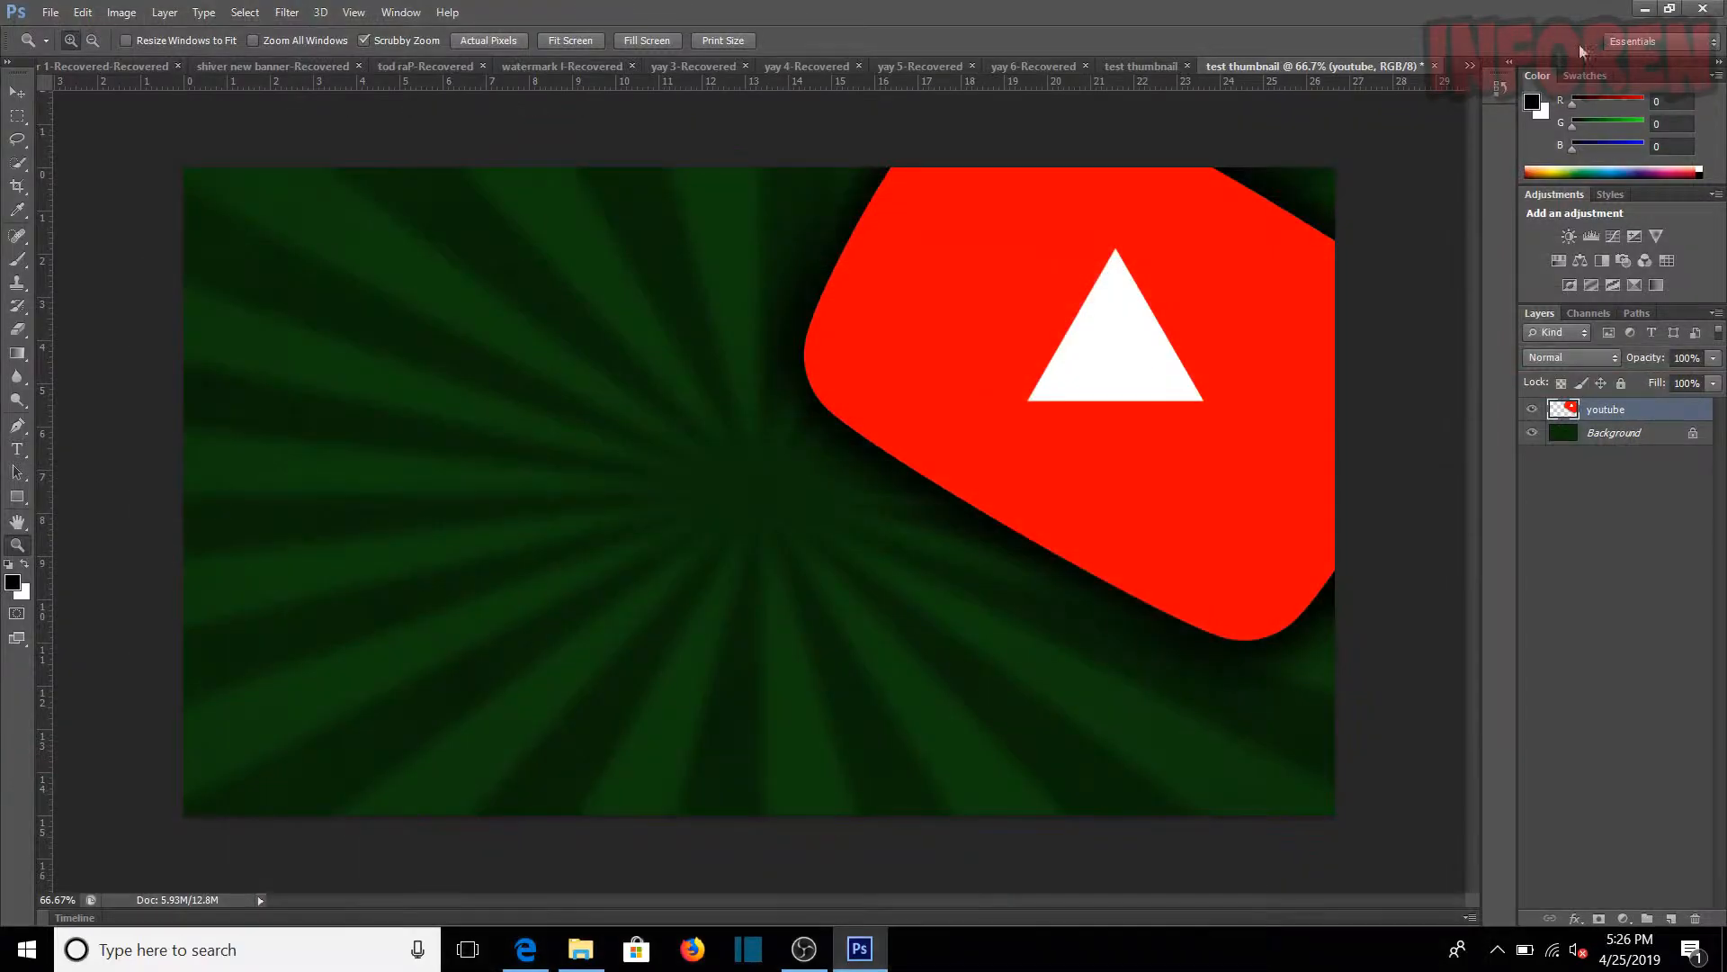
pyautogui.moveTo(1498, 7); pyautogui.dragTo(1427, 46)
pyautogui.click(1589, 36)
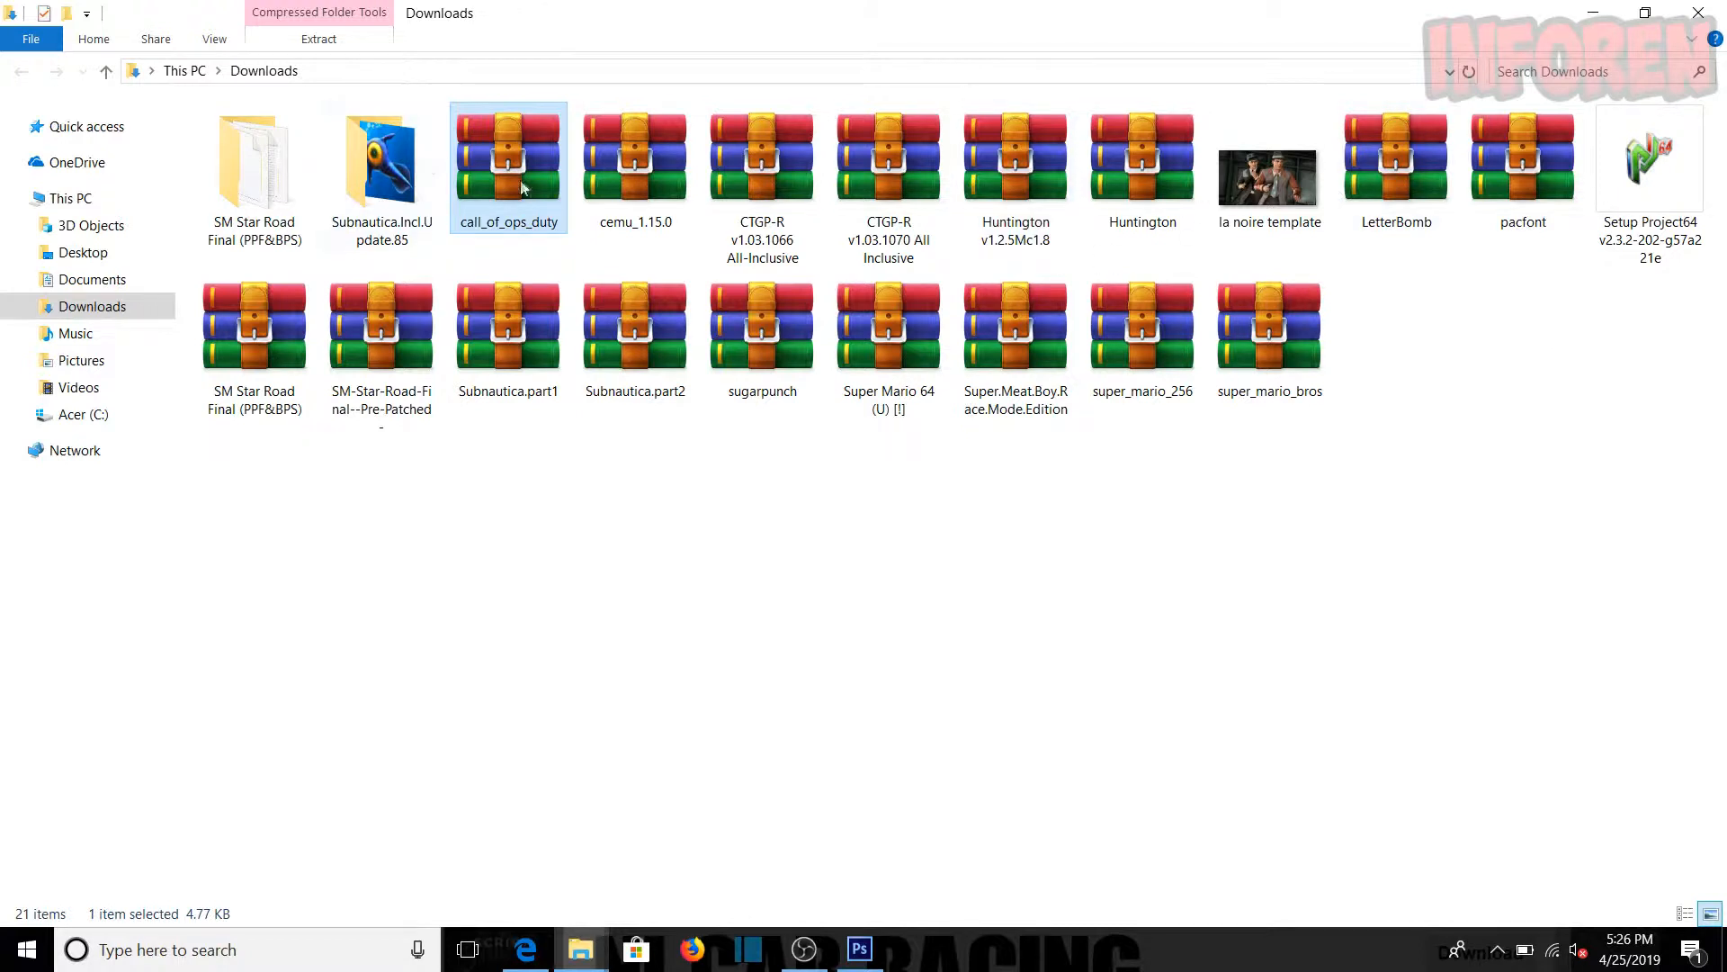
pyautogui.moveTo(522, 191)
pyautogui.mouseDown()
pyautogui.moveTo(506, 286)
pyautogui.moveTo(522, 221)
pyautogui.mouseUp()
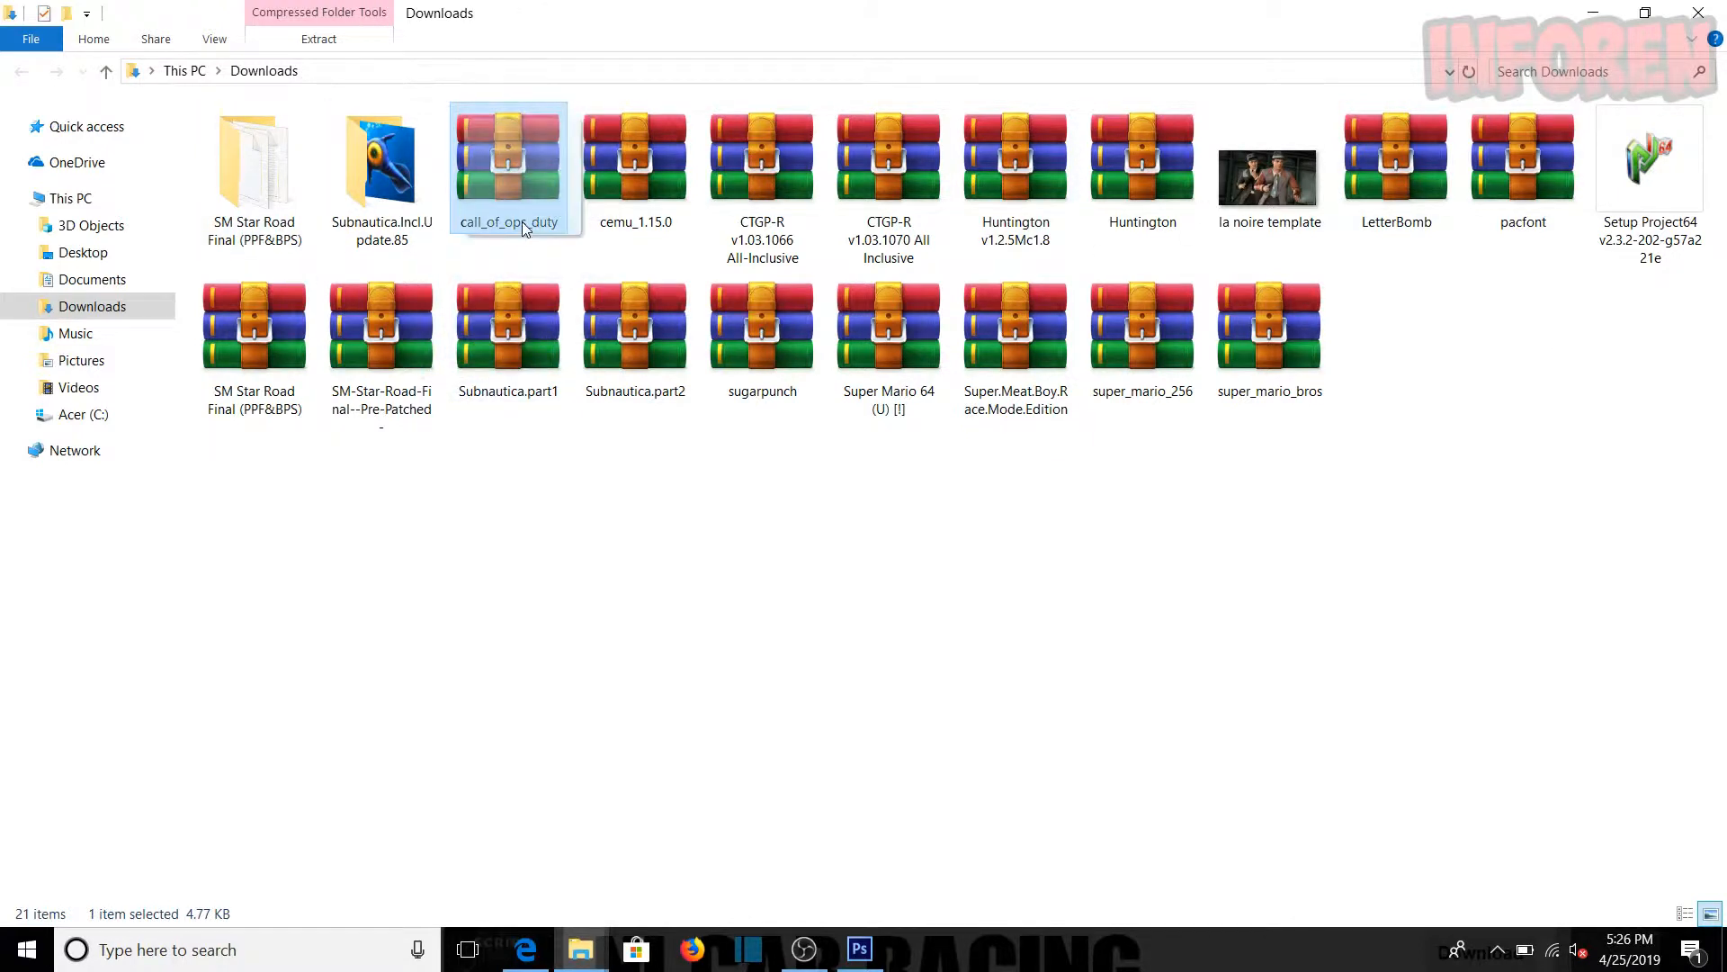
pyautogui.click(612, 511)
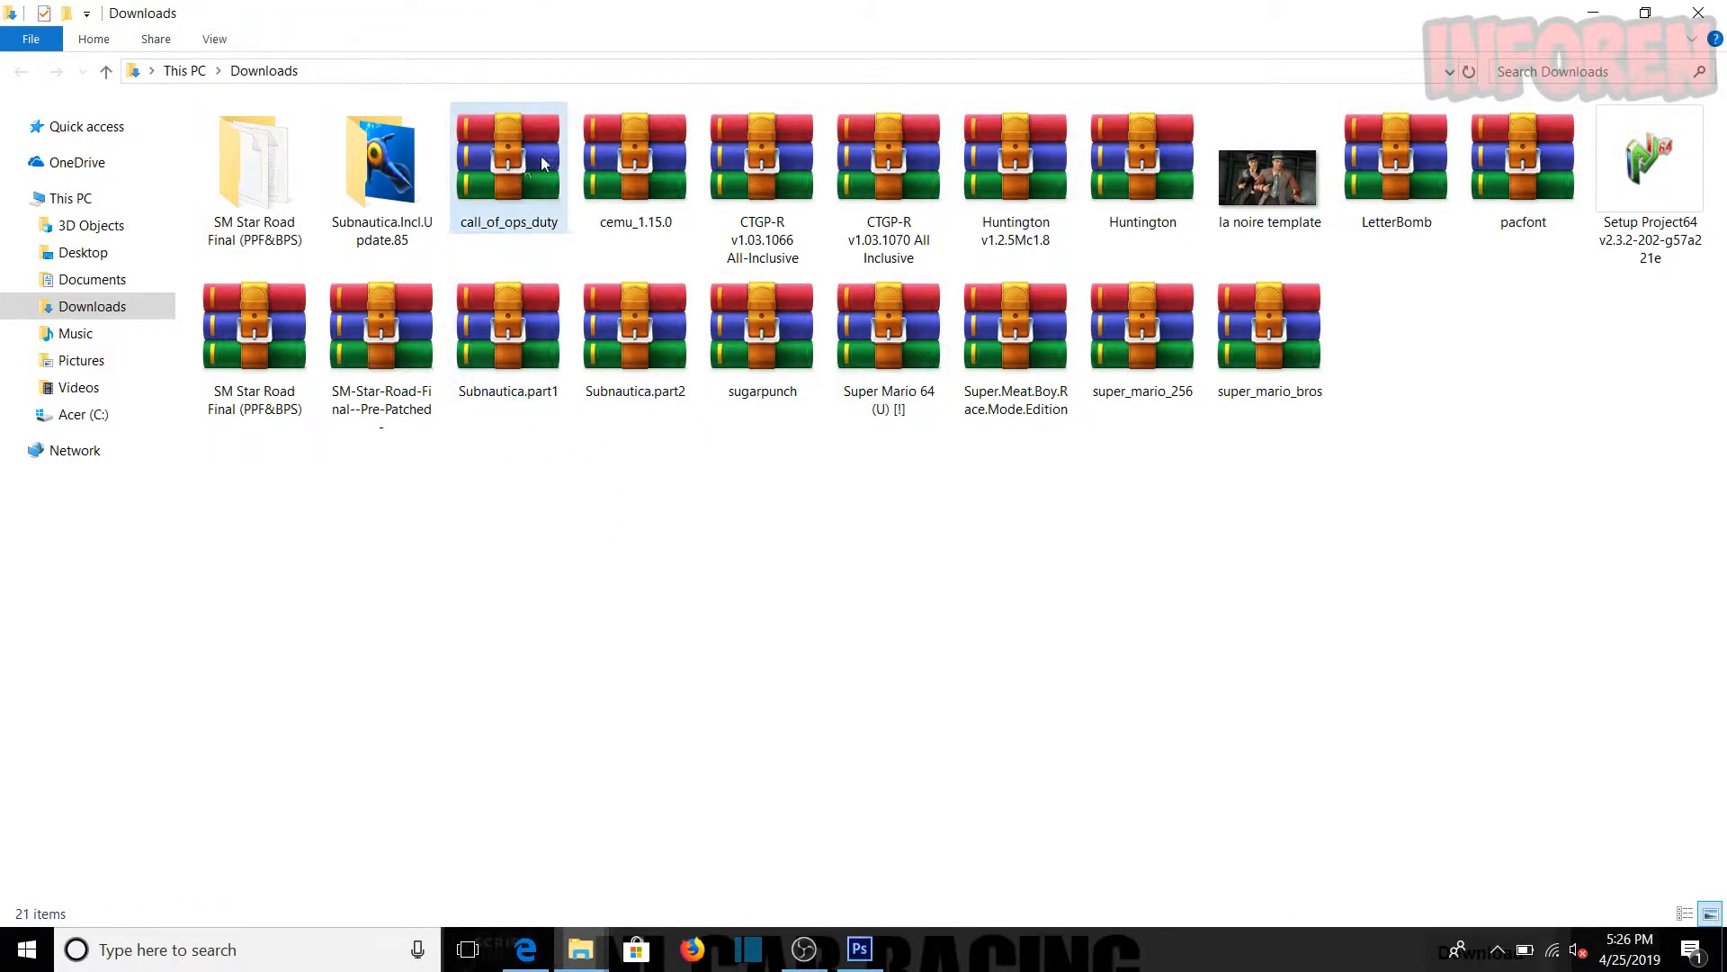
pyautogui.click(506, 196)
pyautogui.doubleClick(507, 196)
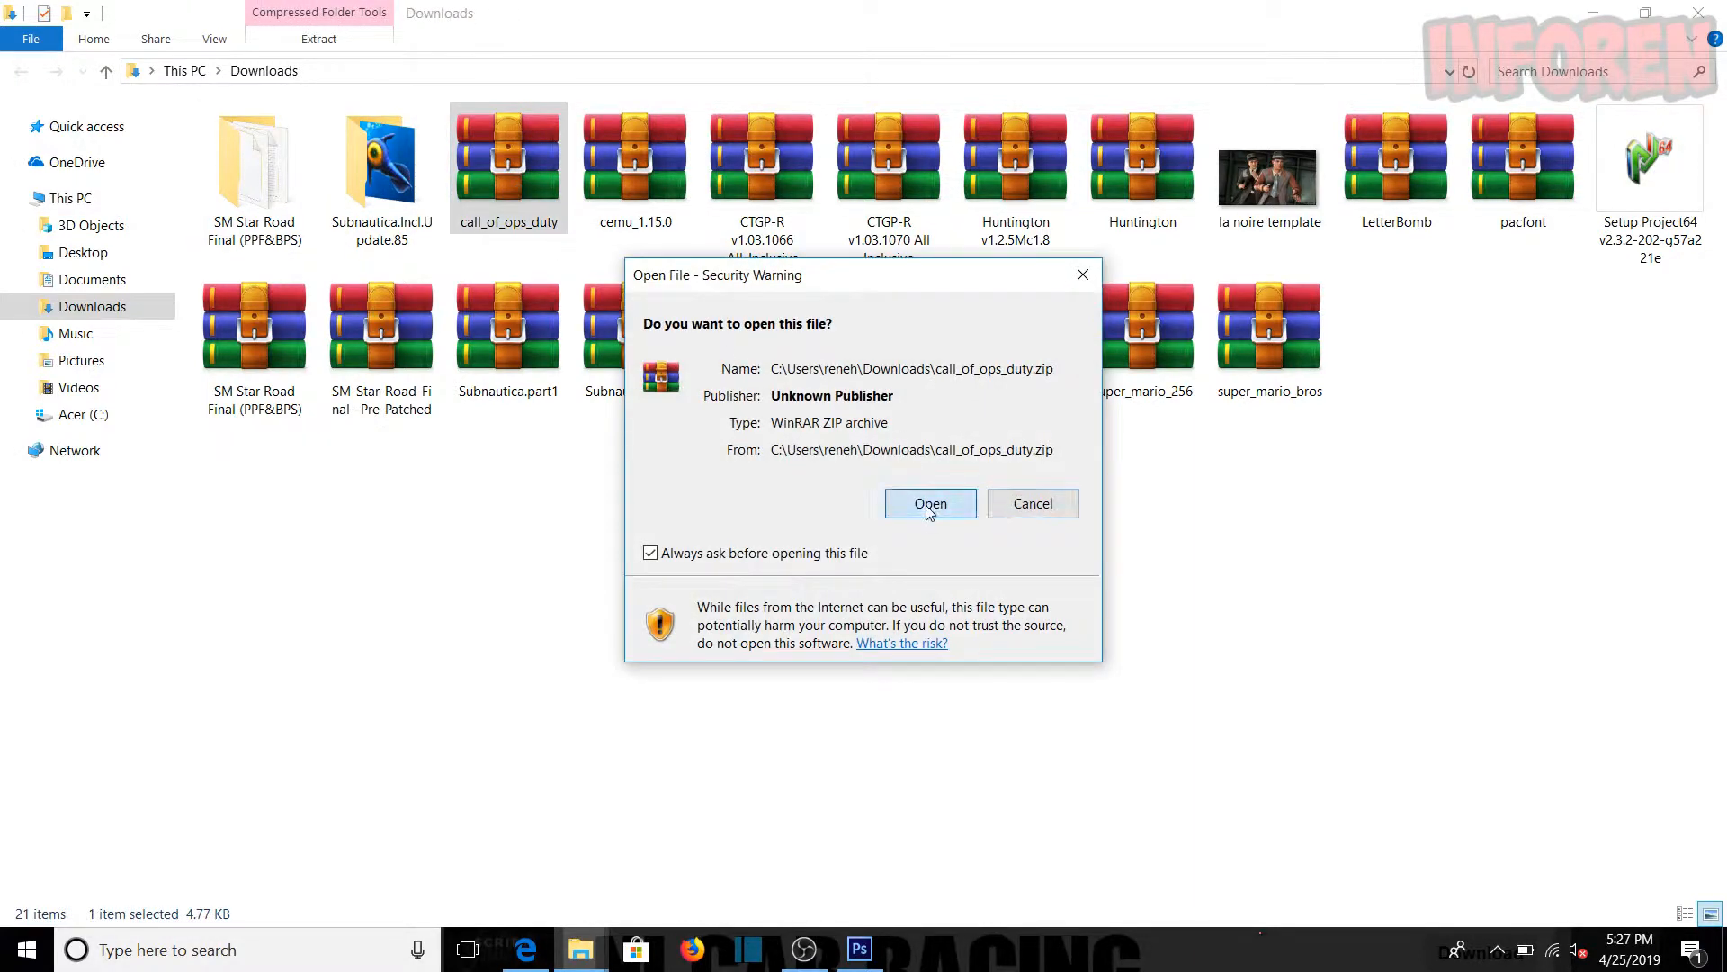
pyautogui.click(929, 504)
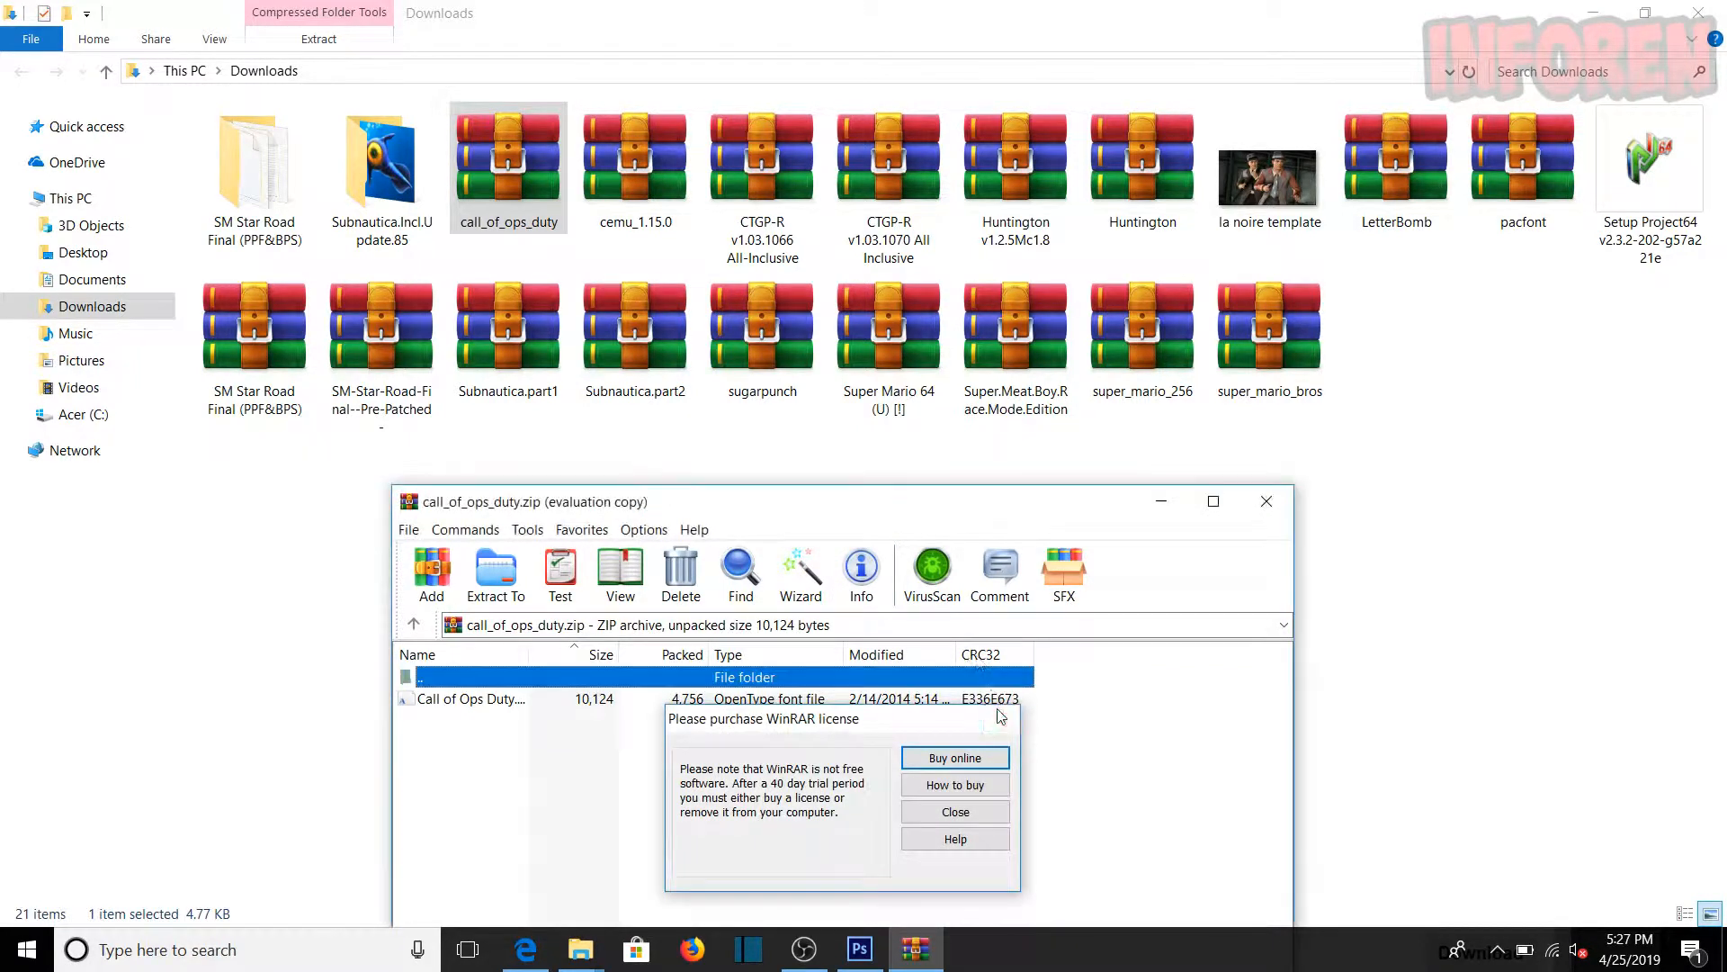
pyautogui.press('Escape')
# Step: Open the Call of Ops Duty OpenType font file from the archive and install it
pyautogui.moveTo(761, 511); pyautogui.dragTo(830, 314)
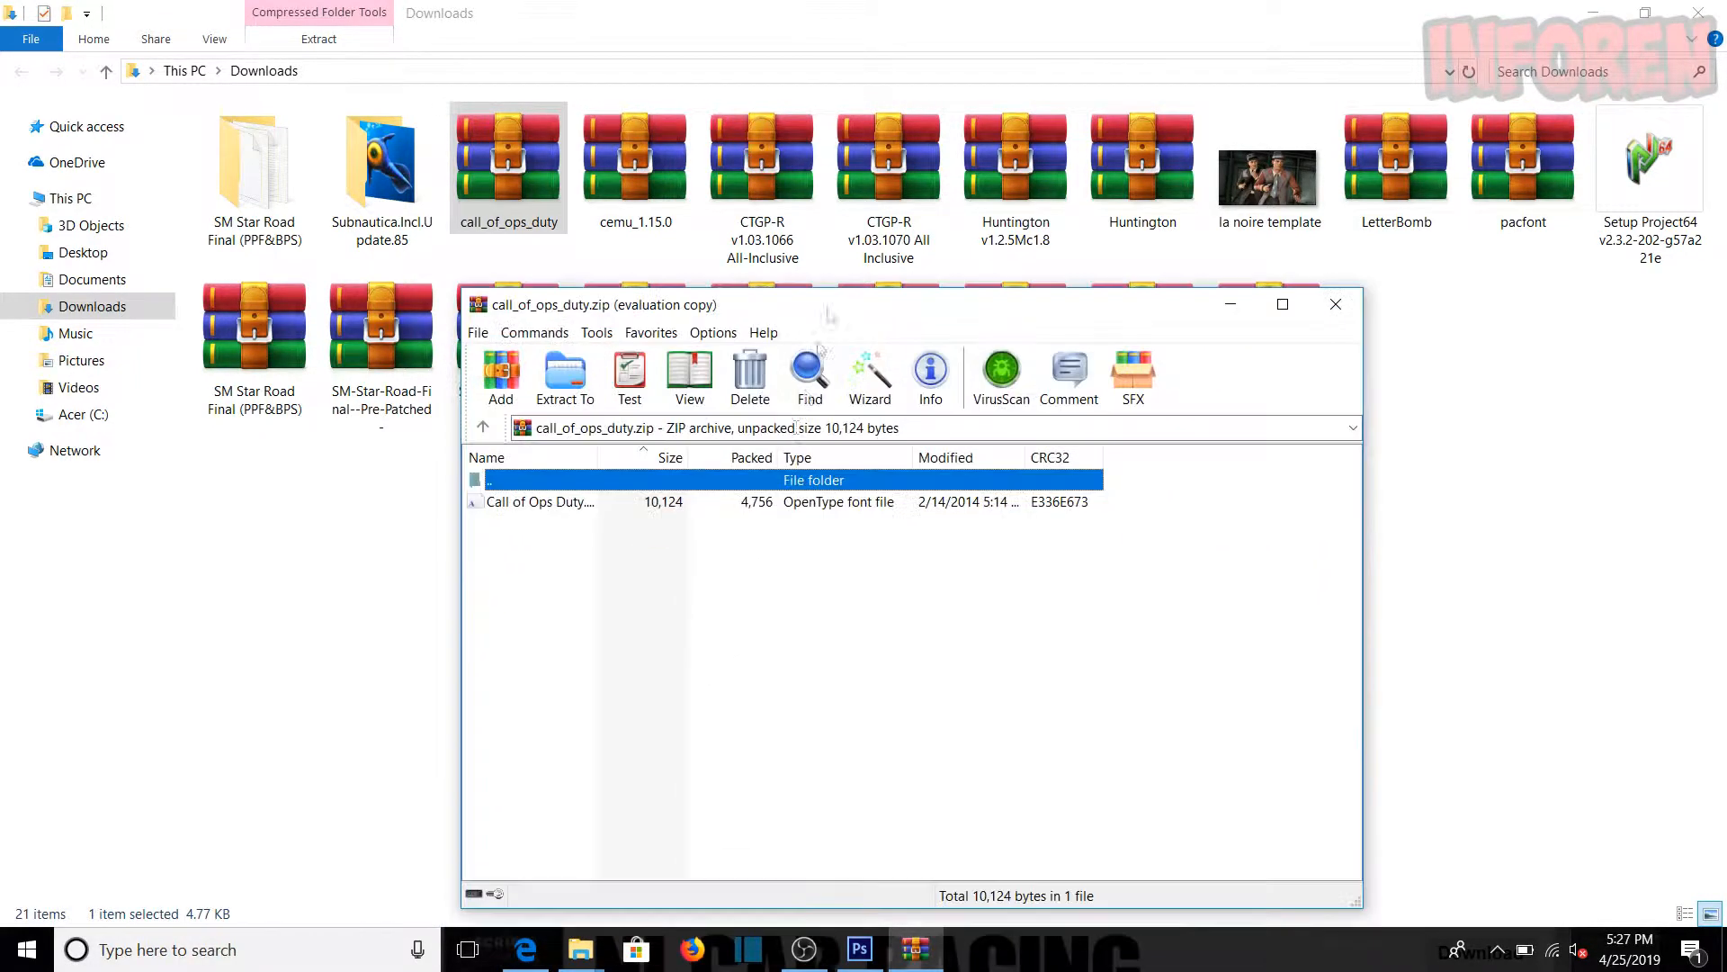
pyautogui.click(728, 510)
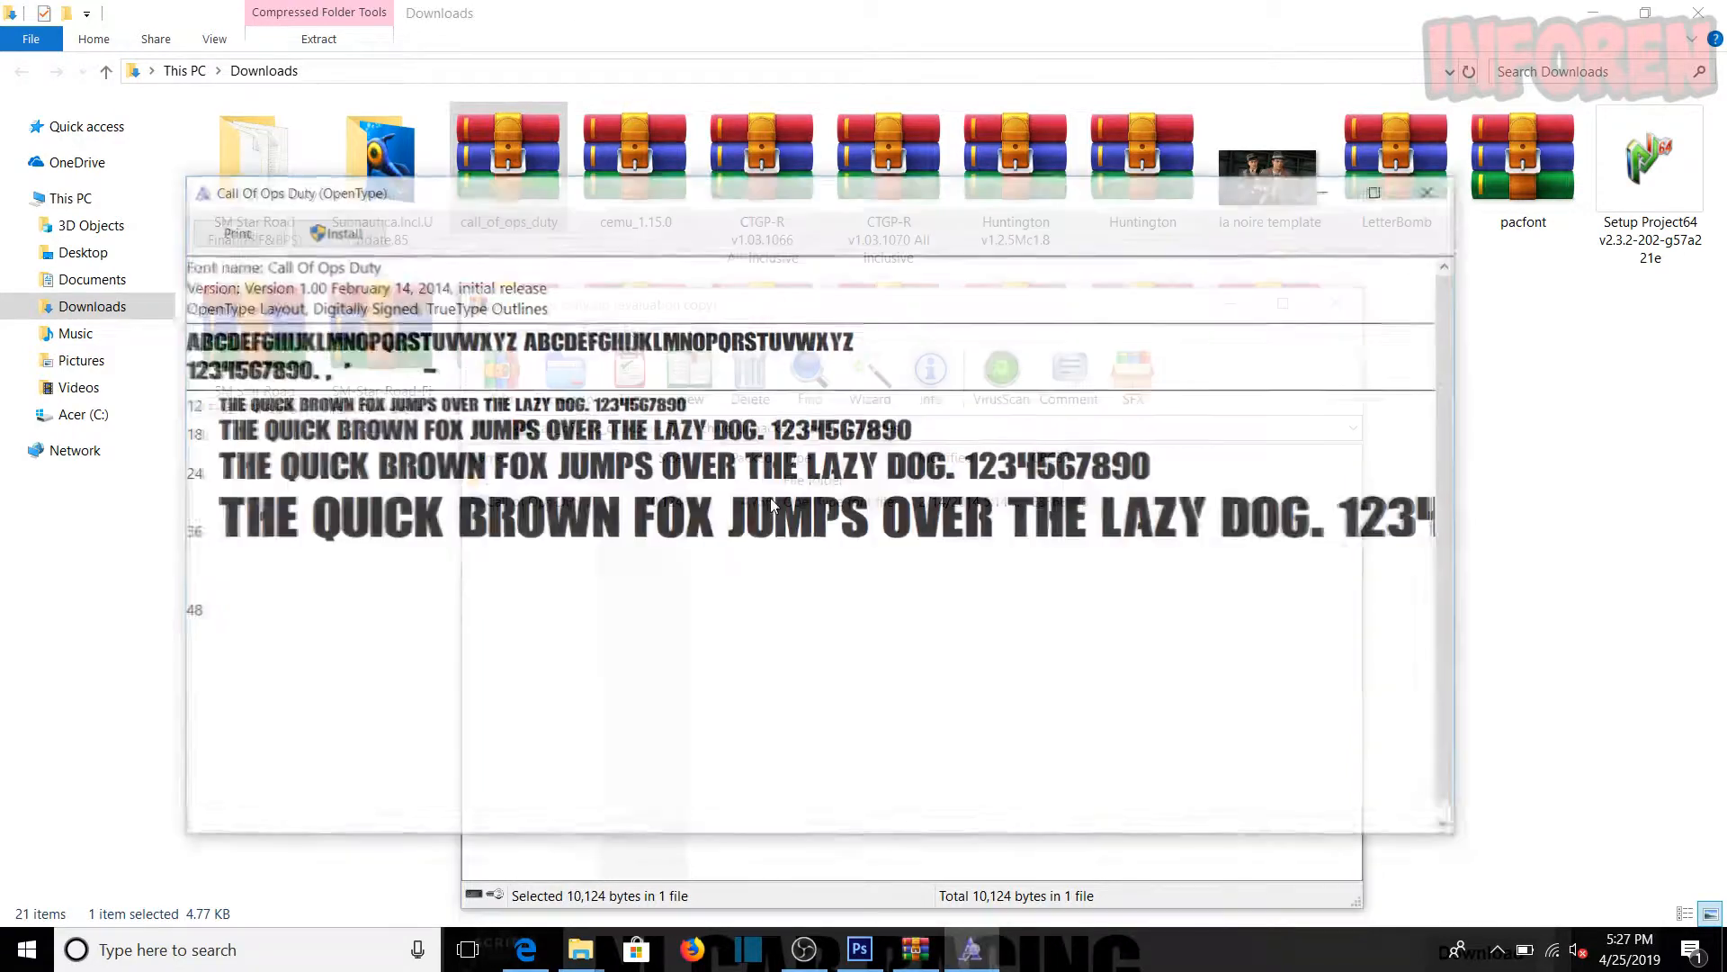
pyautogui.moveTo(783, 200); pyautogui.dragTo(801, 159)
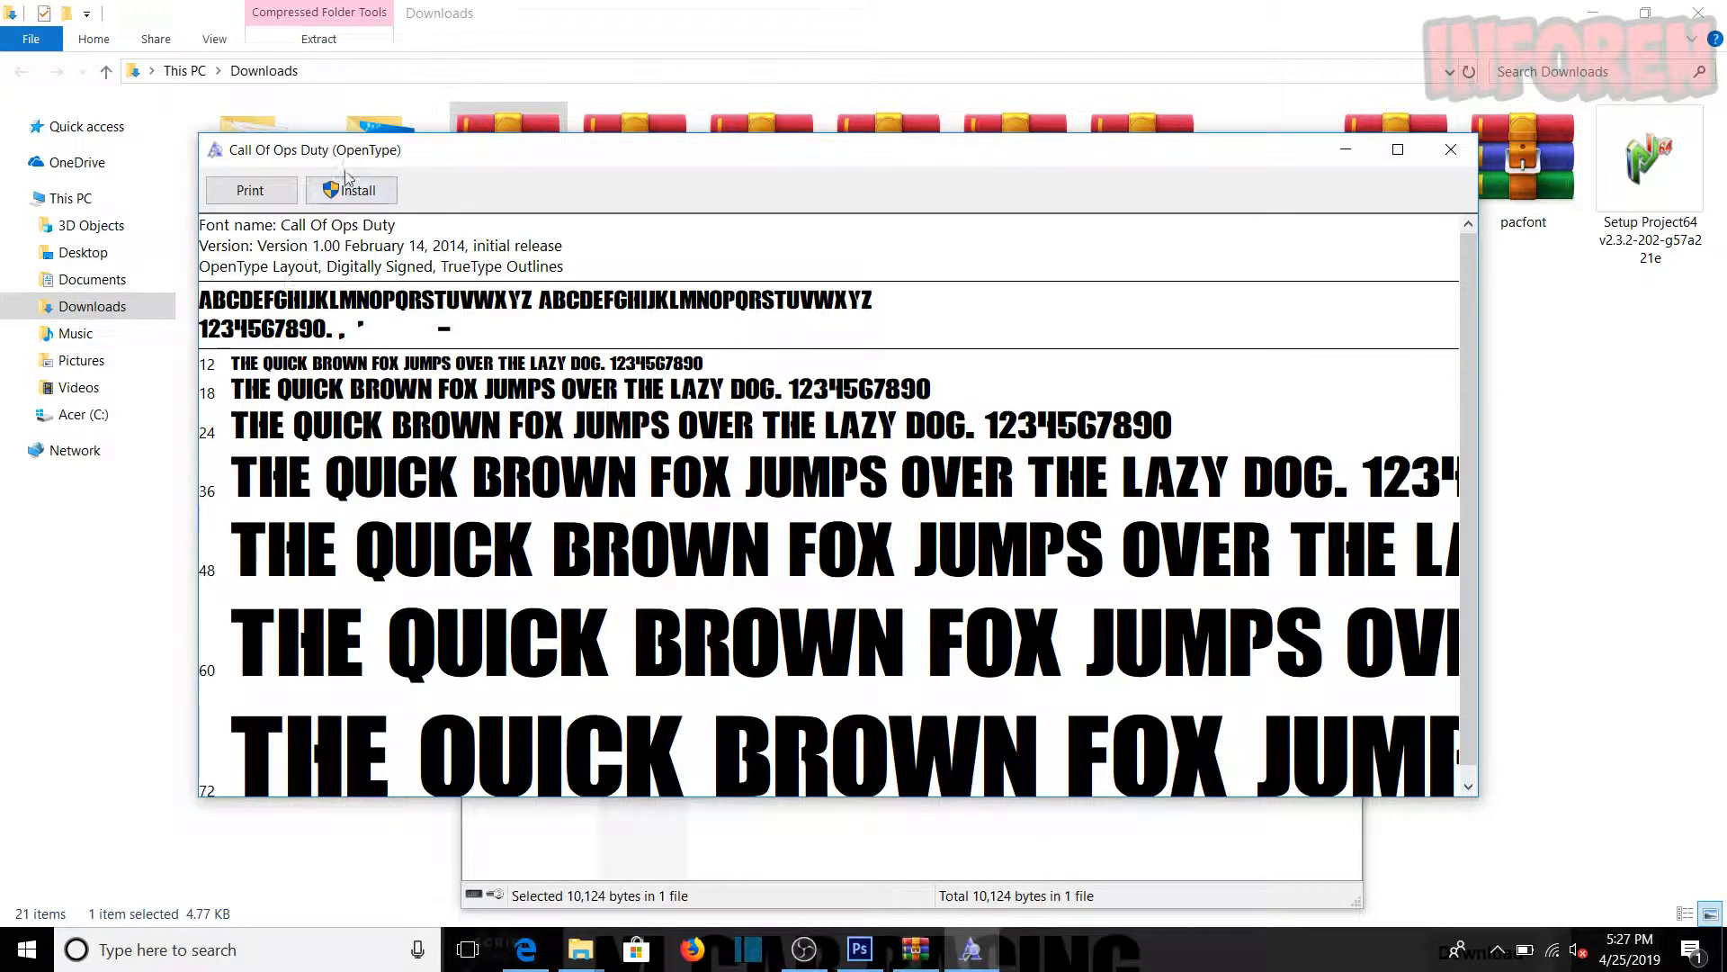
pyautogui.click(359, 192)
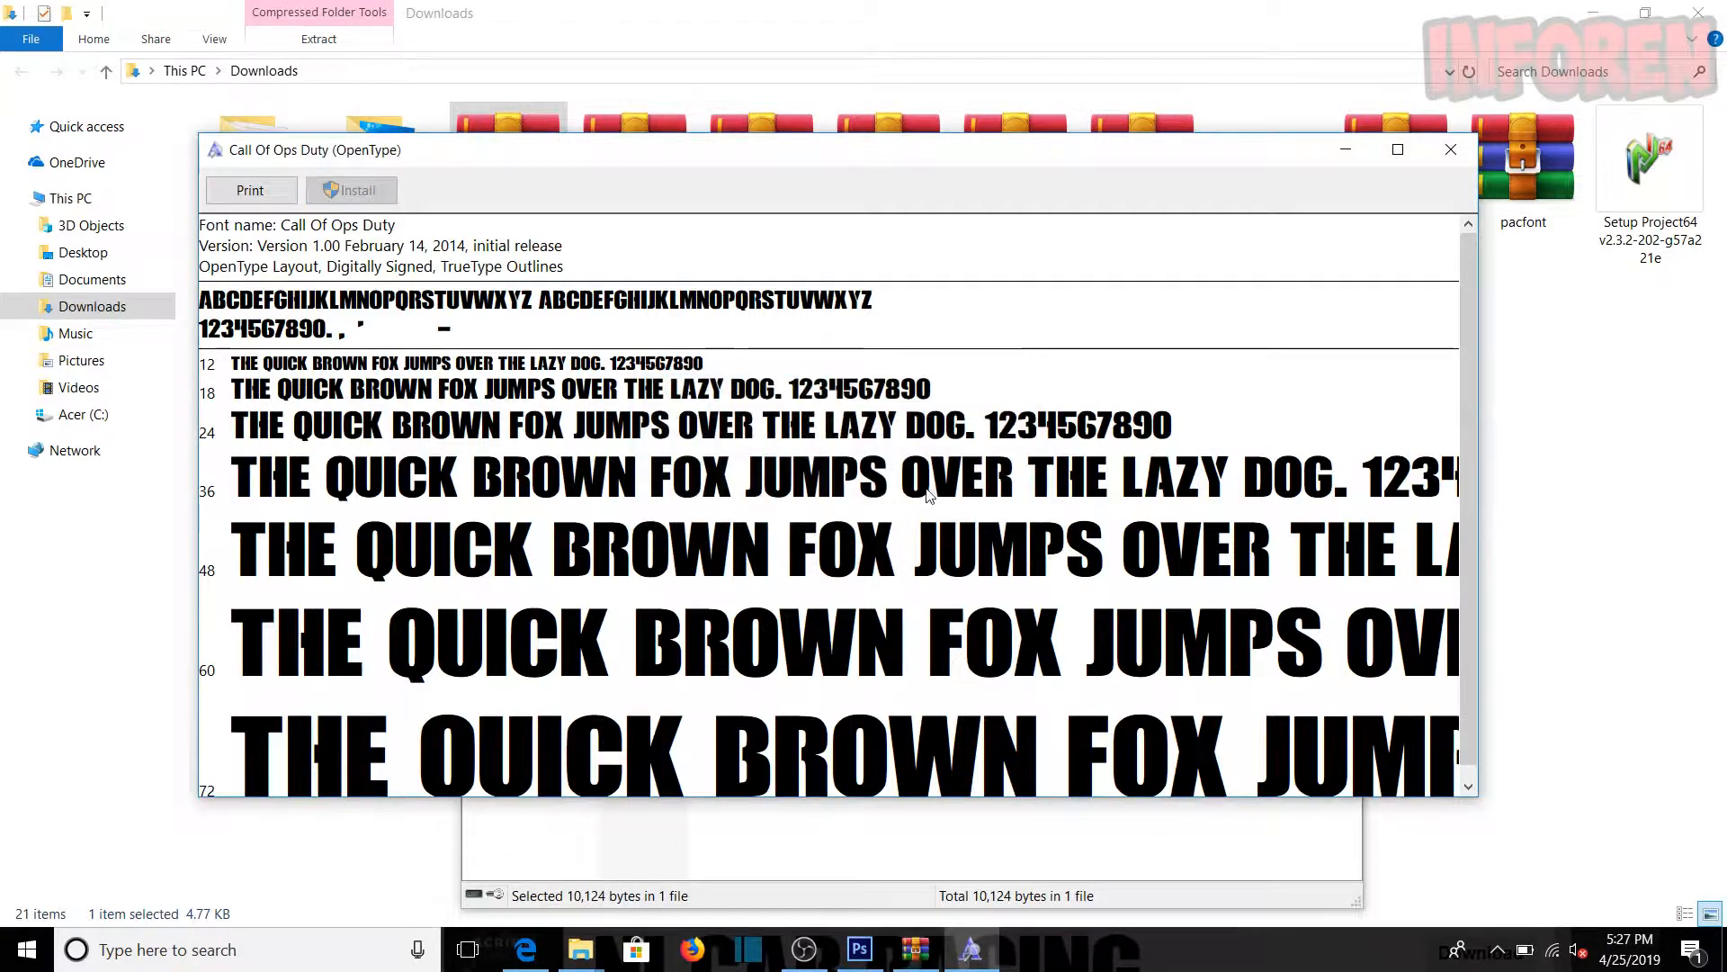
# Step: Minimize the font preview, archive and Downloads windows, and return to Photoshop with its window maximized
pyautogui.click(1346, 150)
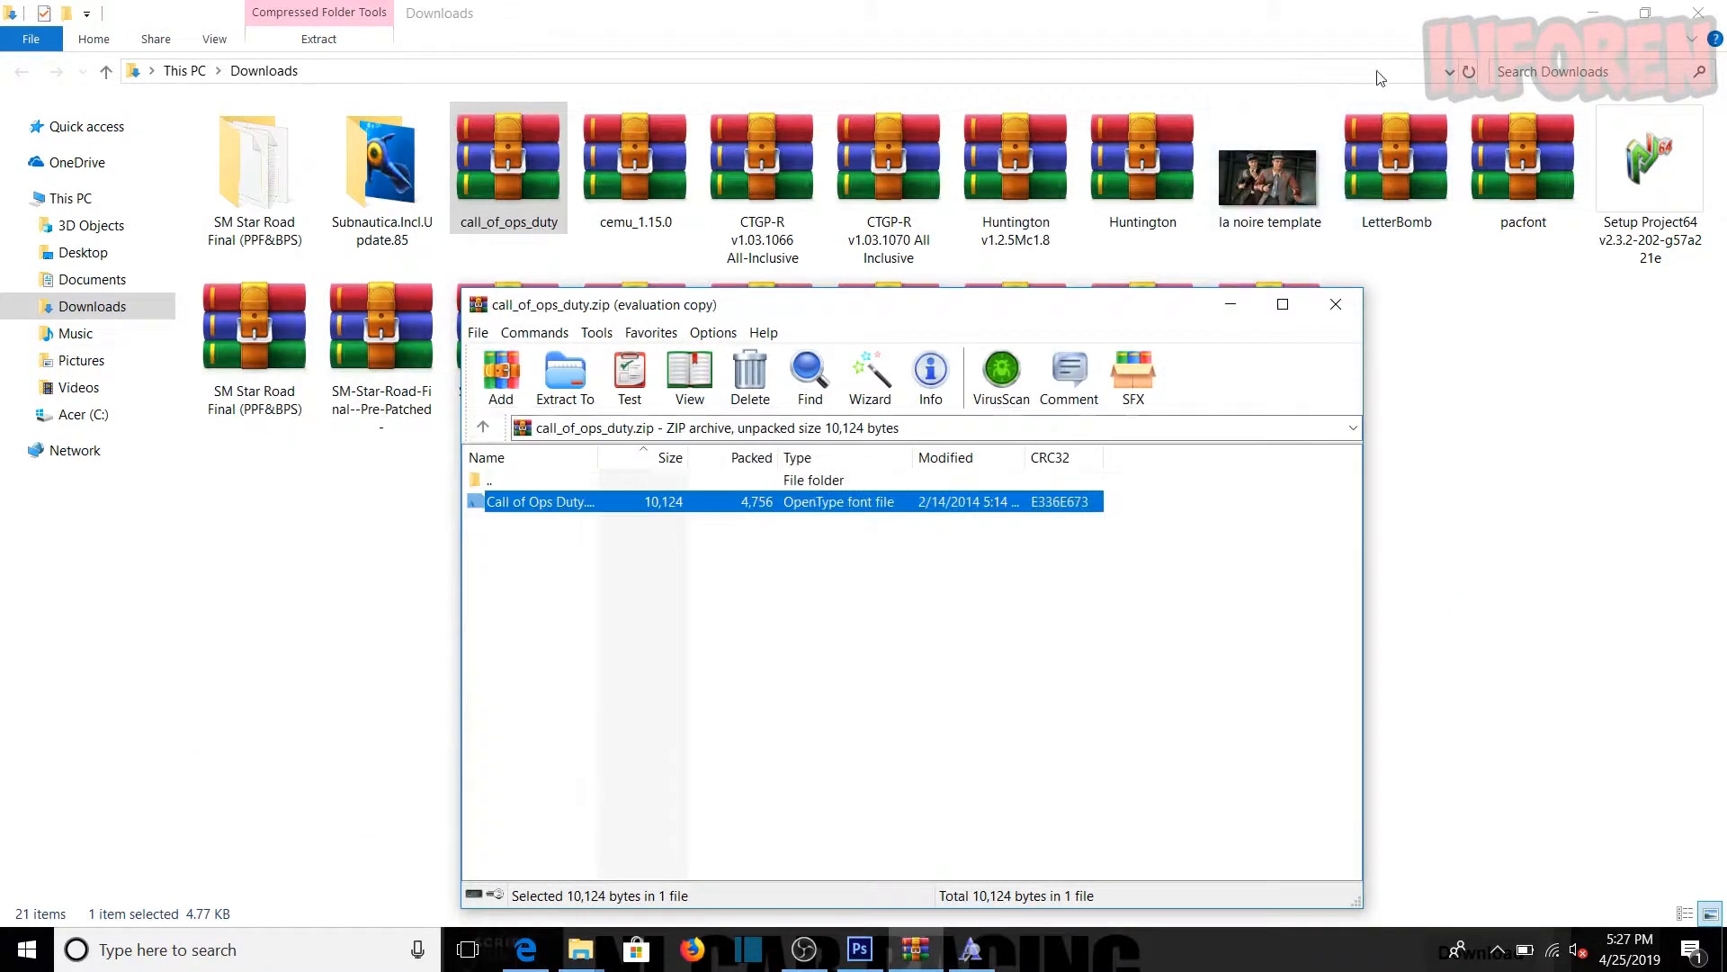
pyautogui.click(1233, 313)
pyautogui.click(1593, 13)
pyautogui.click(1445, 529)
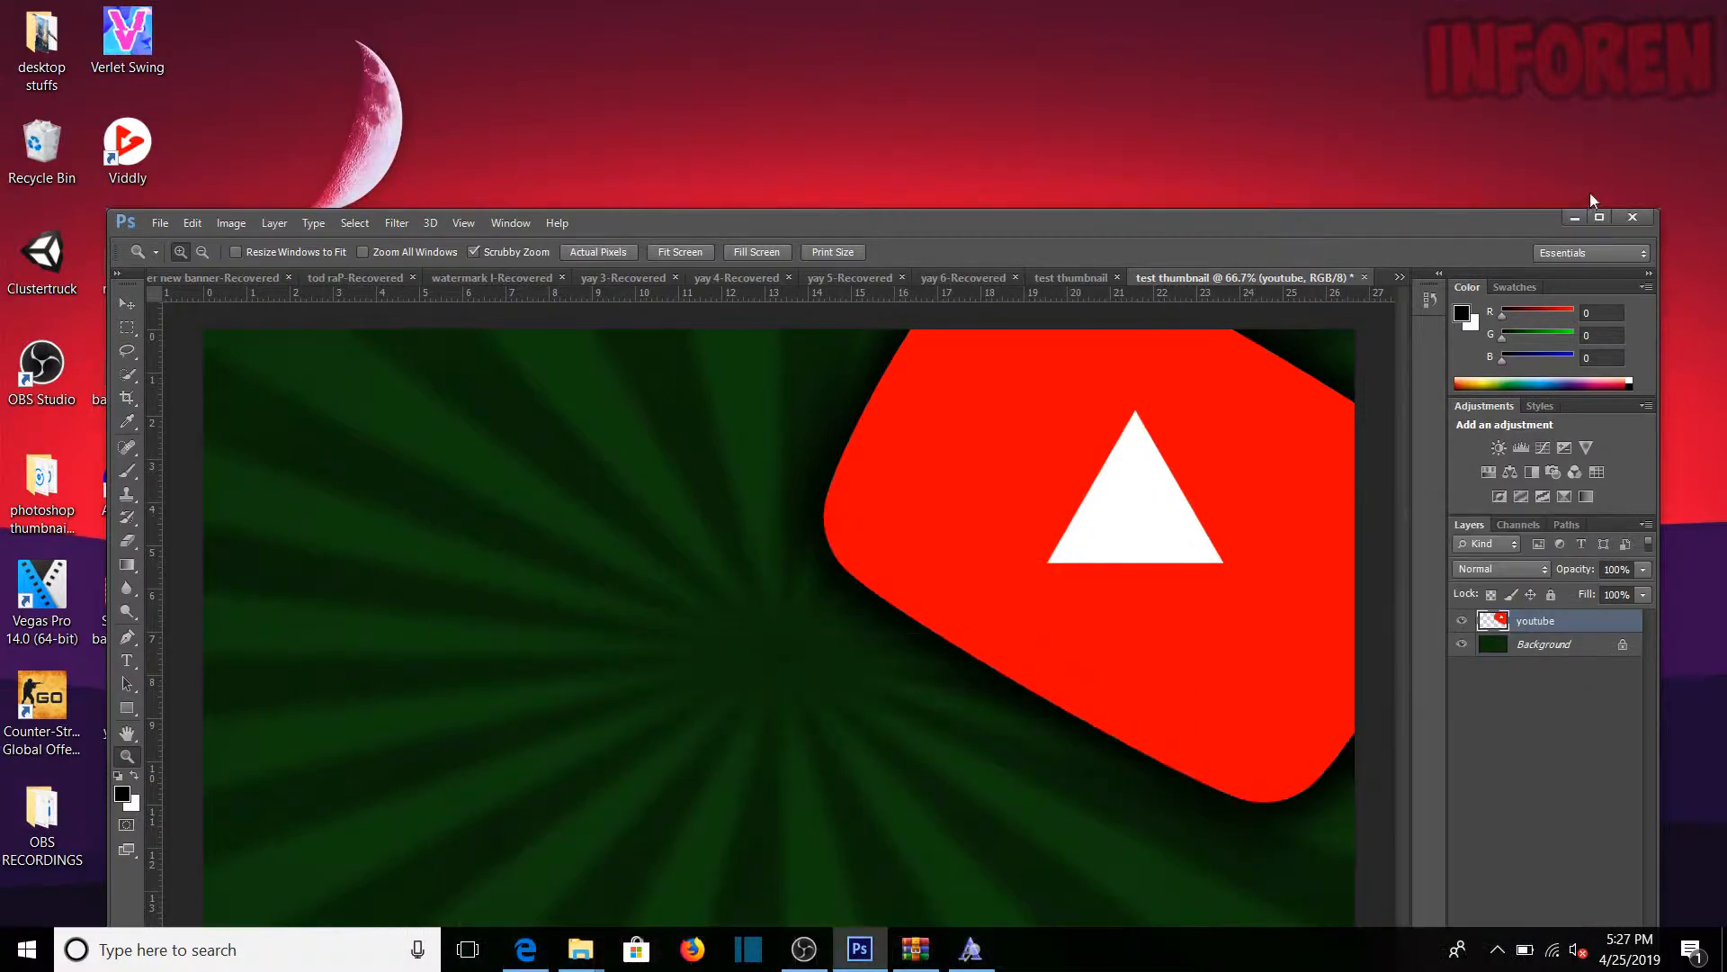
pyautogui.click(1600, 219)
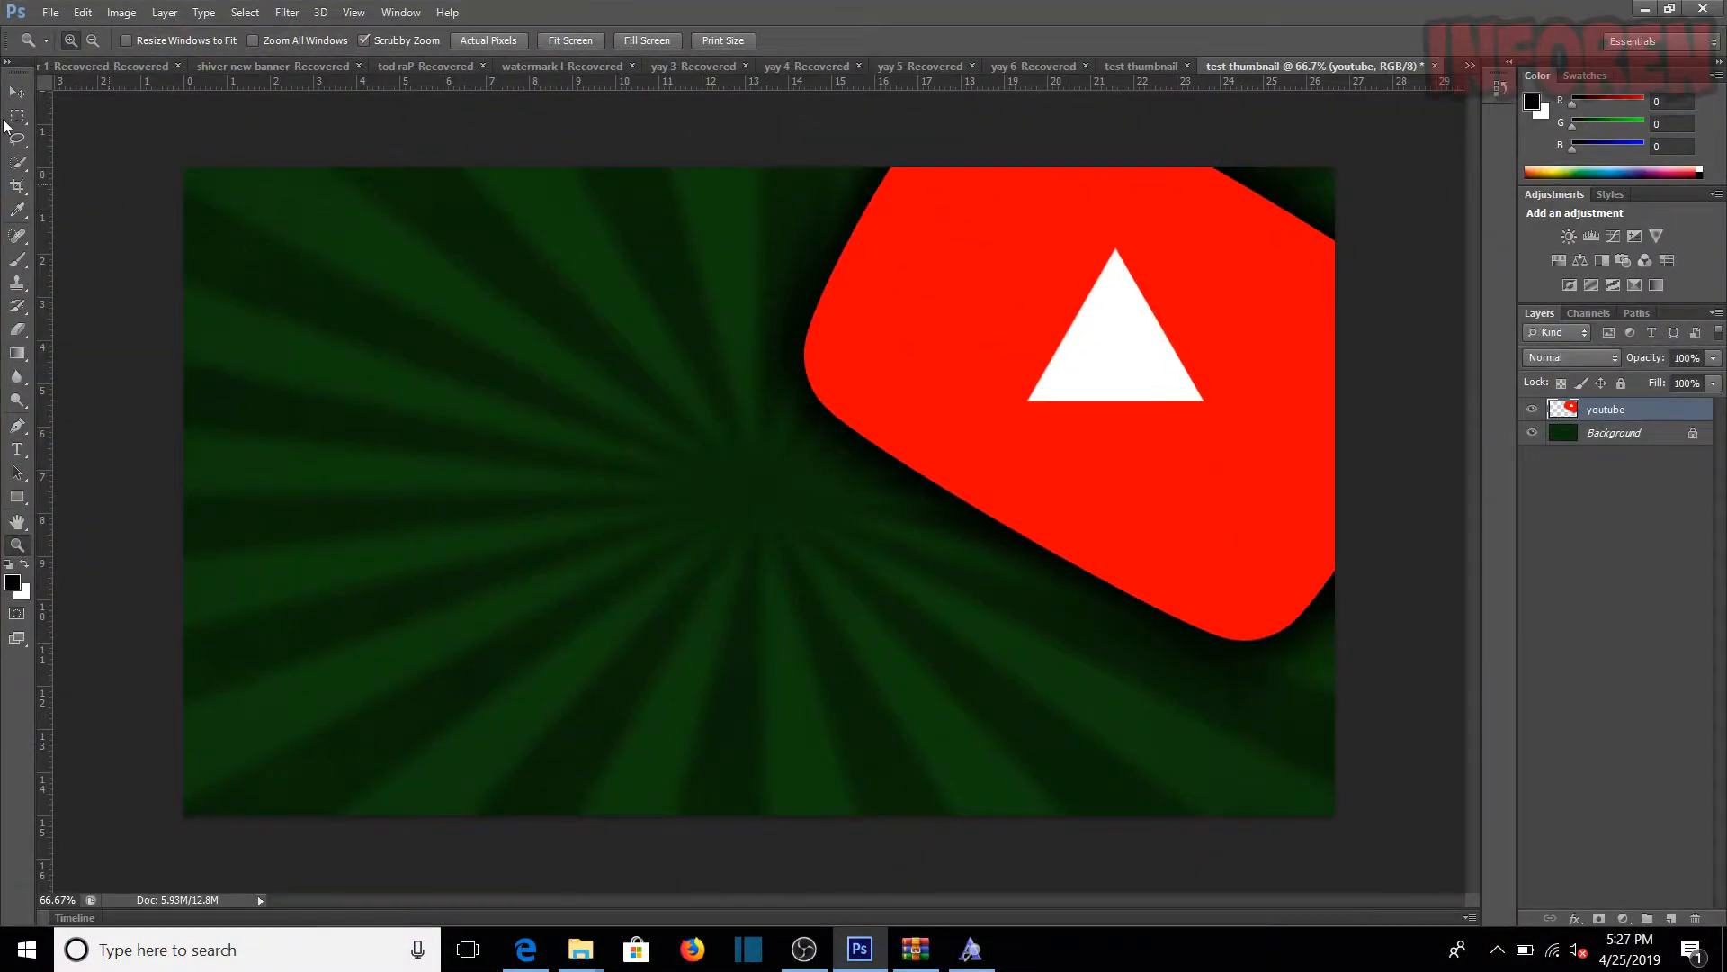
# Step: Add three separate red 12 pt text layers in Super Mario 256 reading Make, Good and Thumbnails, spaced down the canvas's left half
pyautogui.click(54, 12)
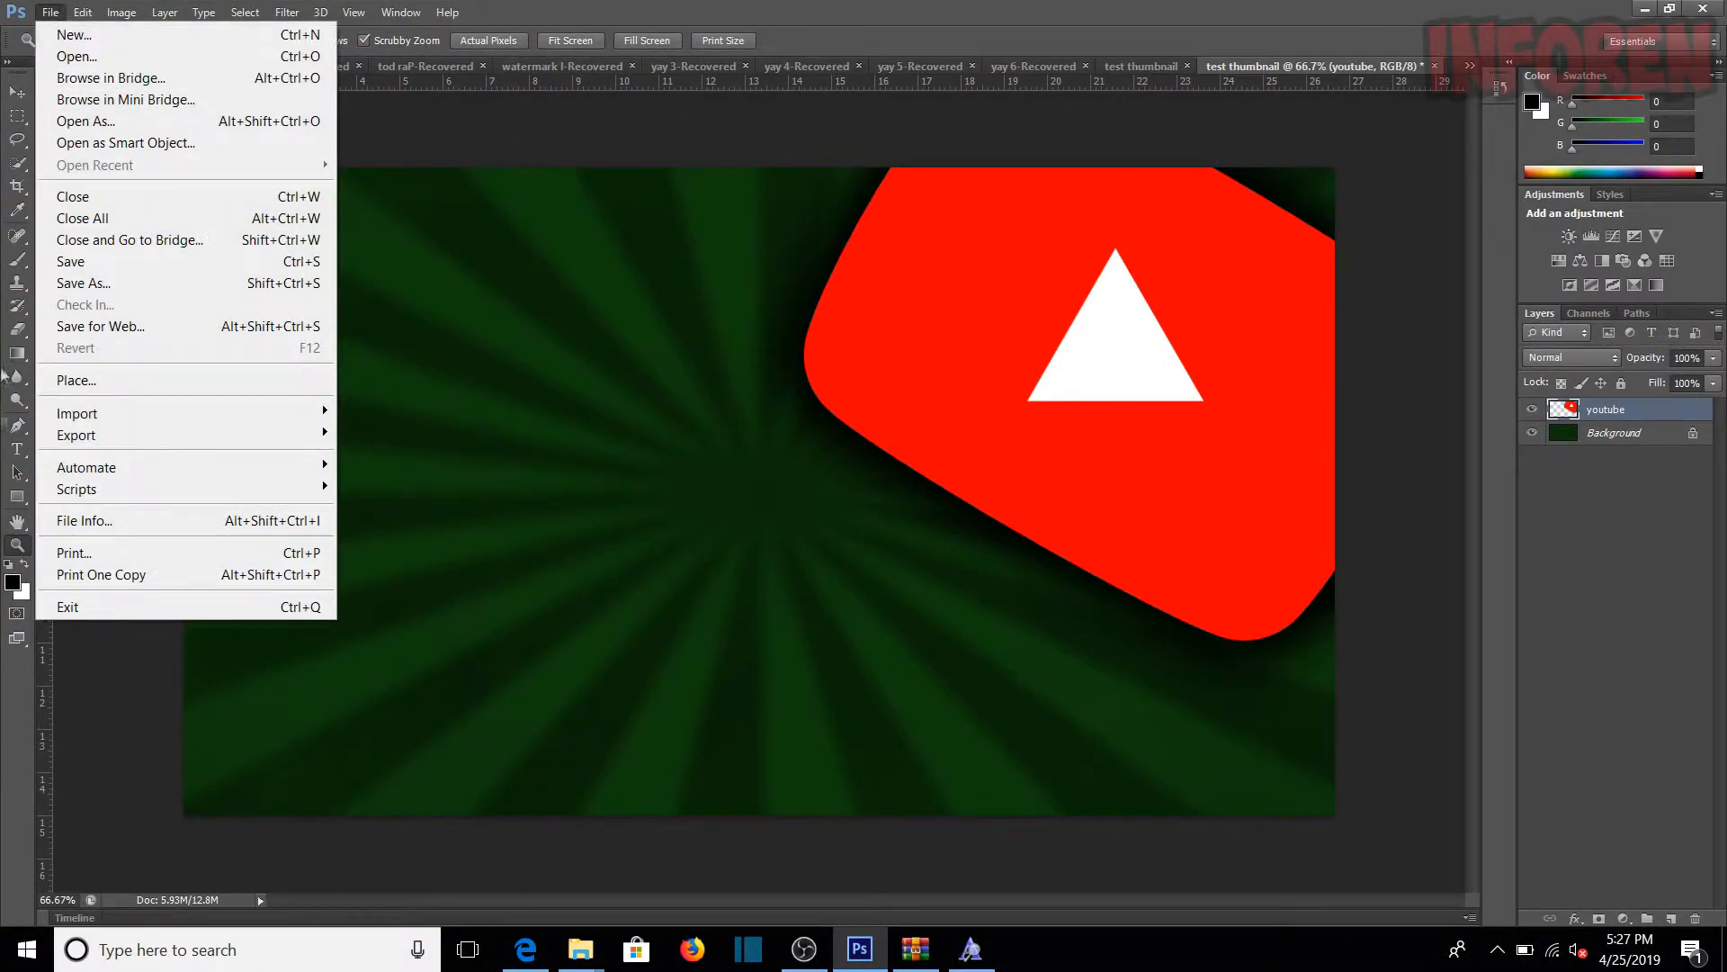
pyautogui.click(89, 693)
pyautogui.click(17, 449)
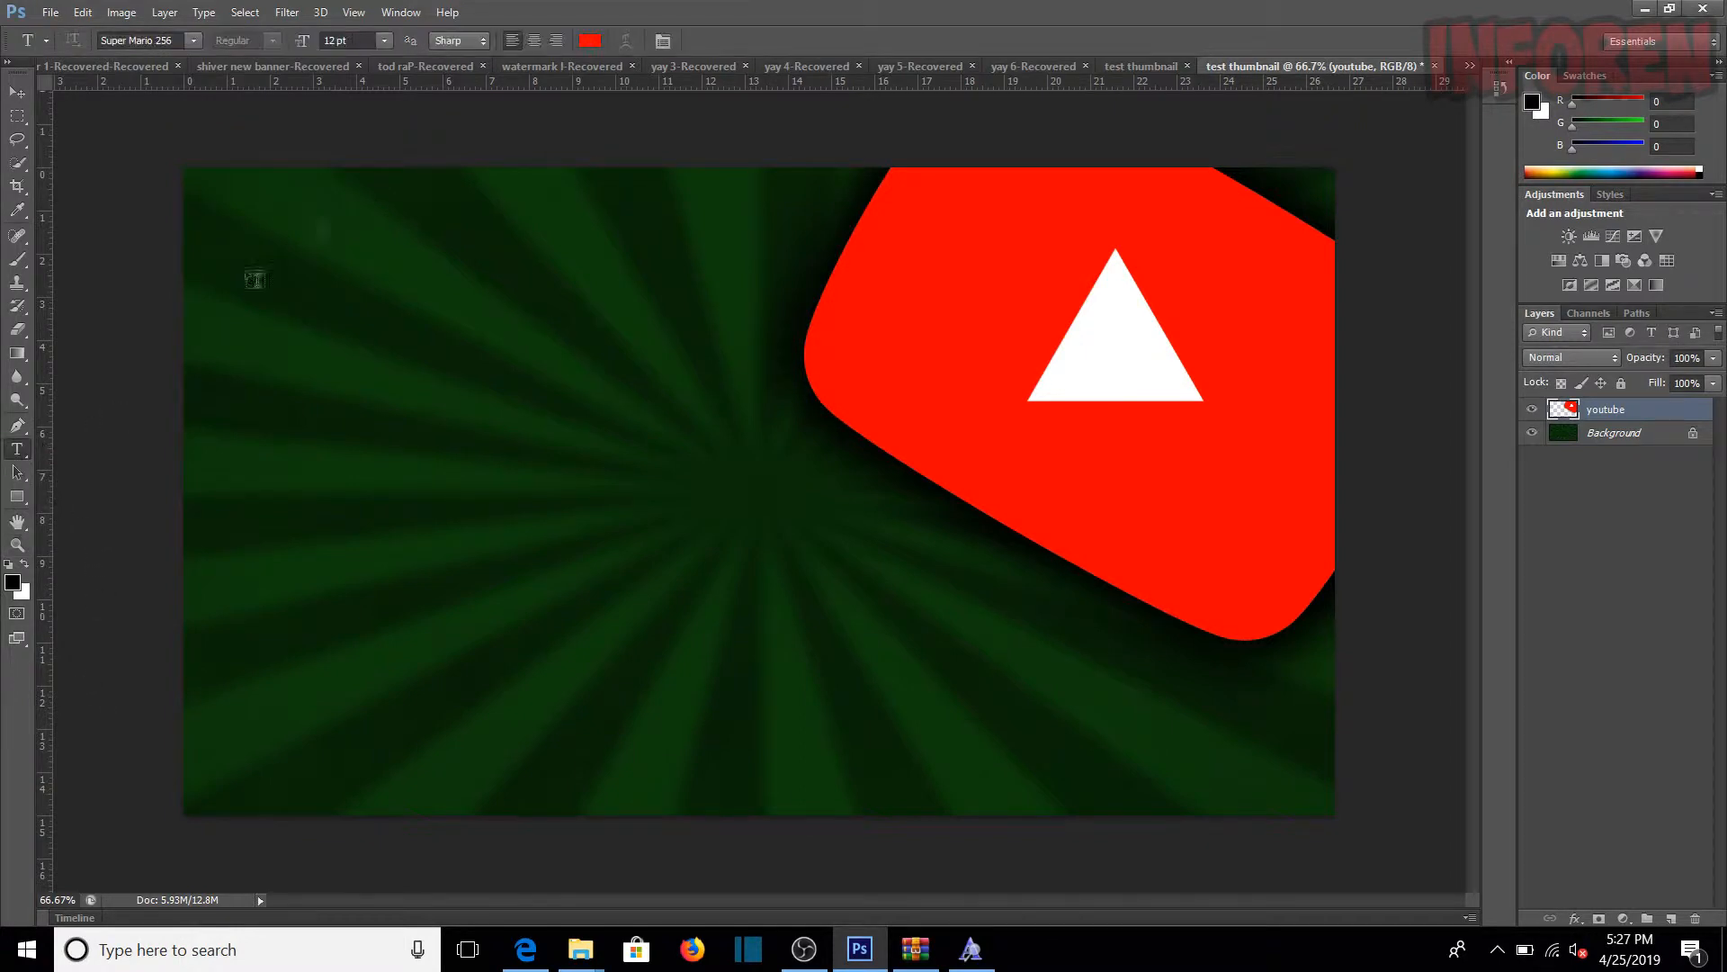
pyautogui.click(313, 289)
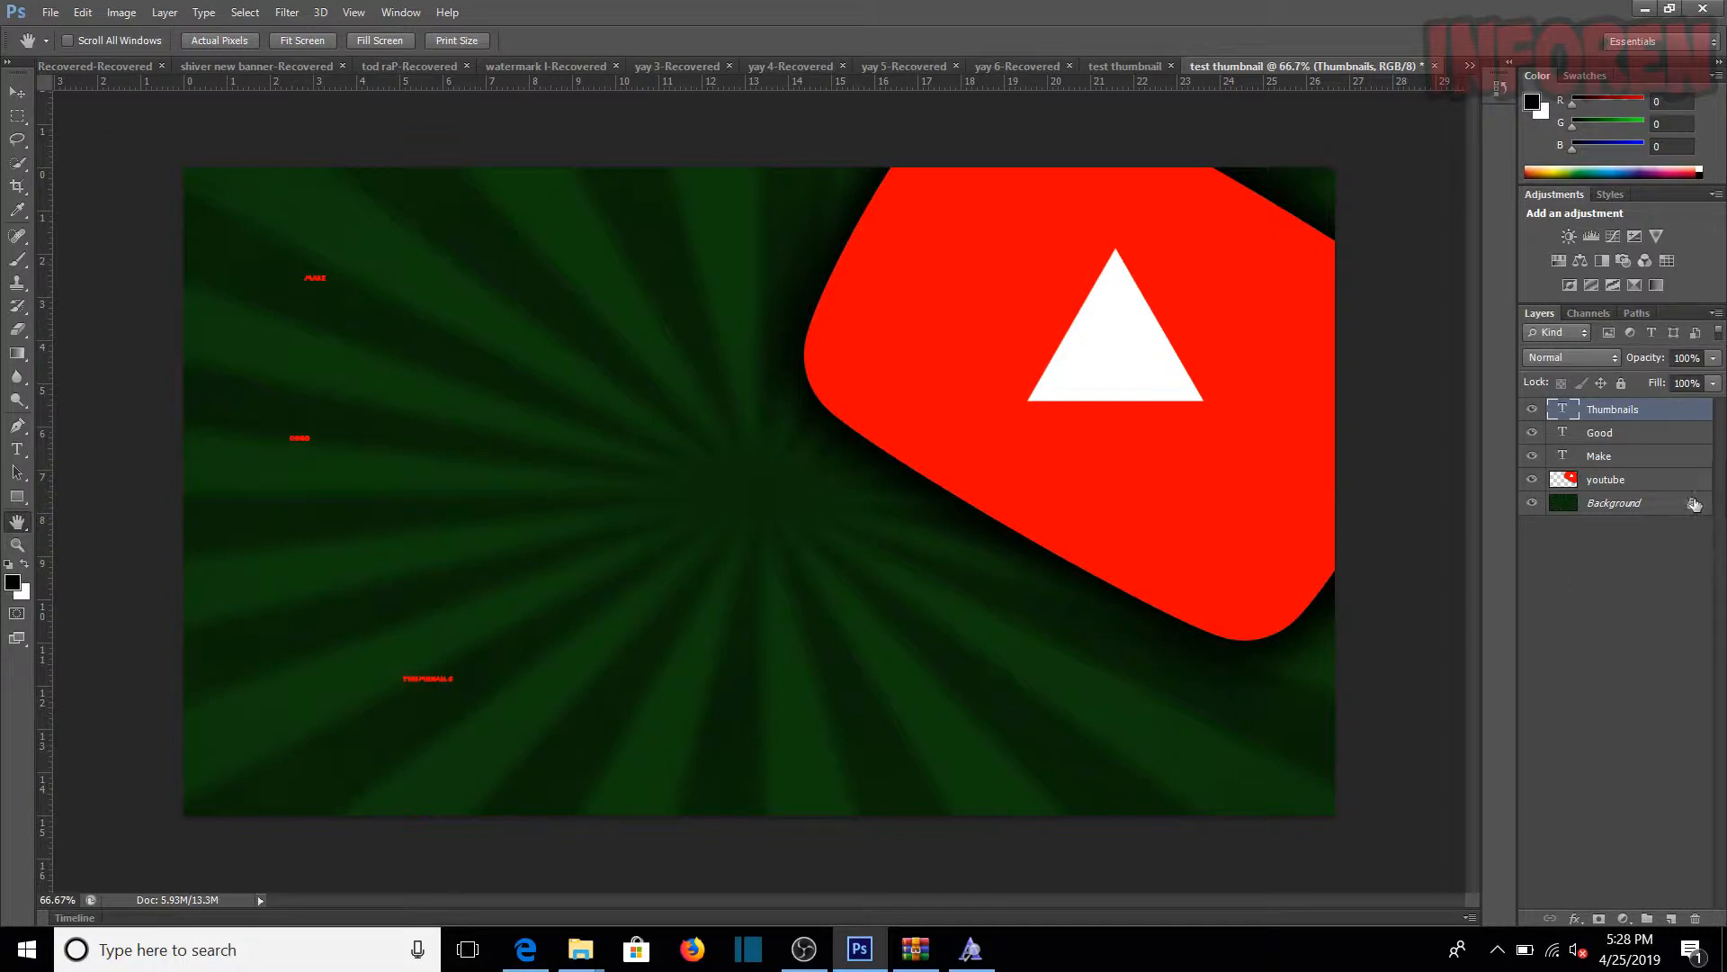
# Step: Free-transform the Make text to about 1788% and place it near the canvas's upper left, applying the transformation
pyautogui.click(1654, 461)
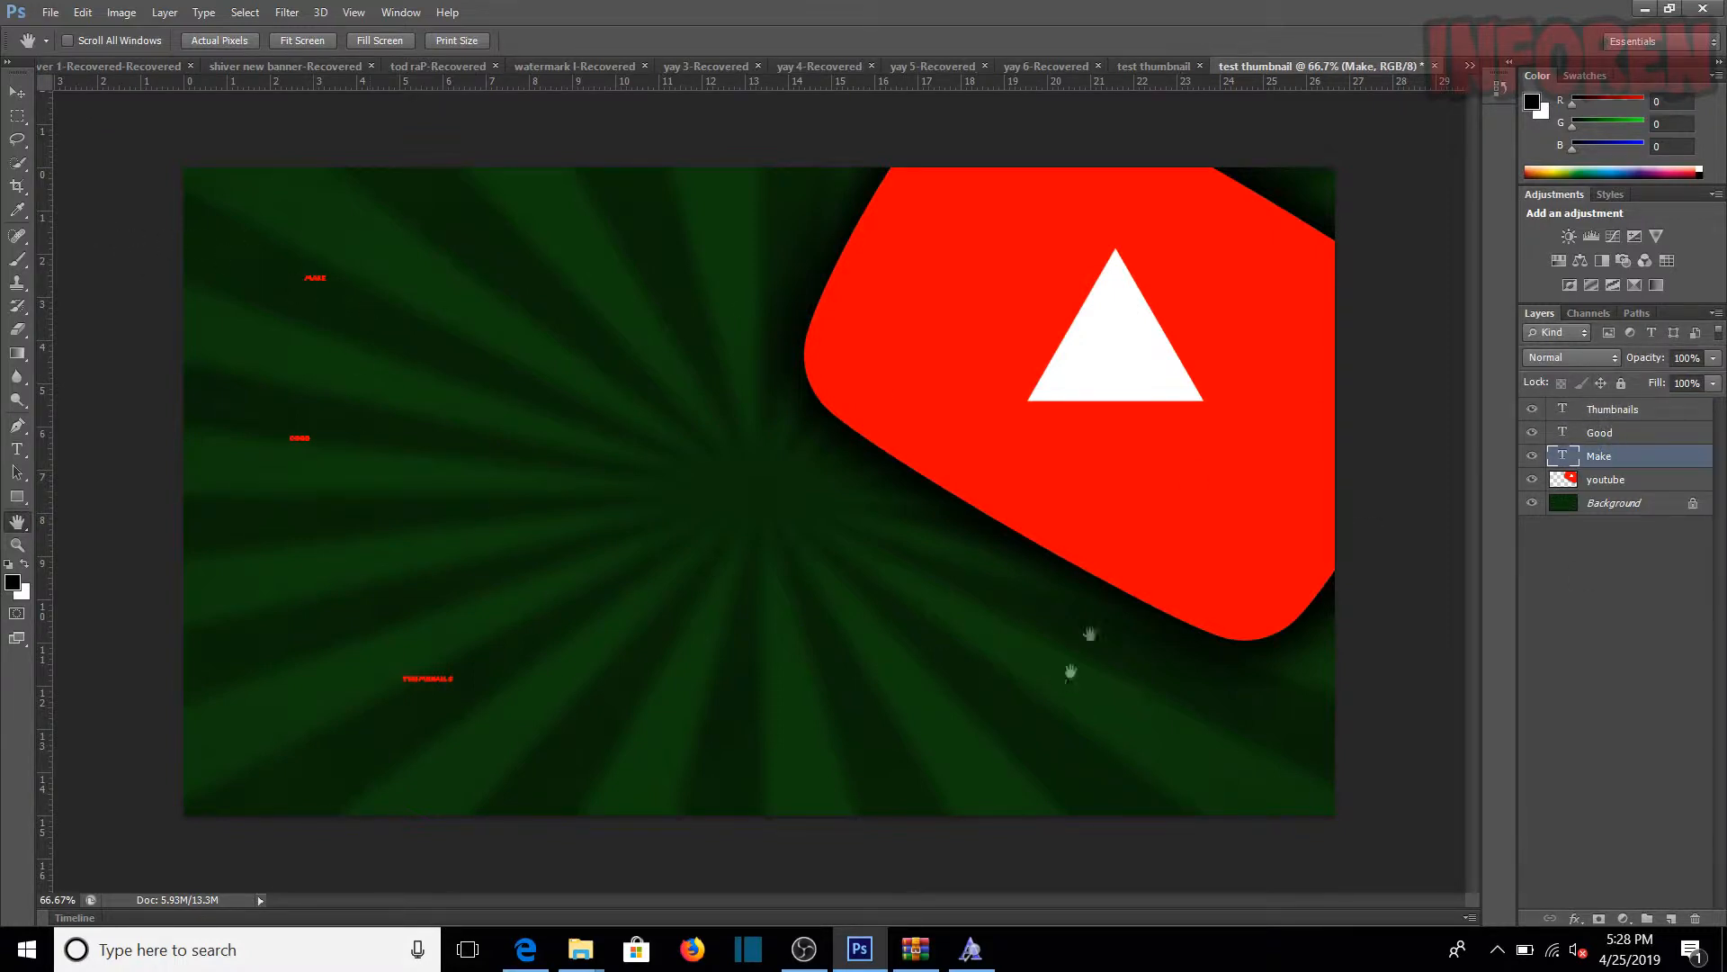
pyautogui.click(84, 13)
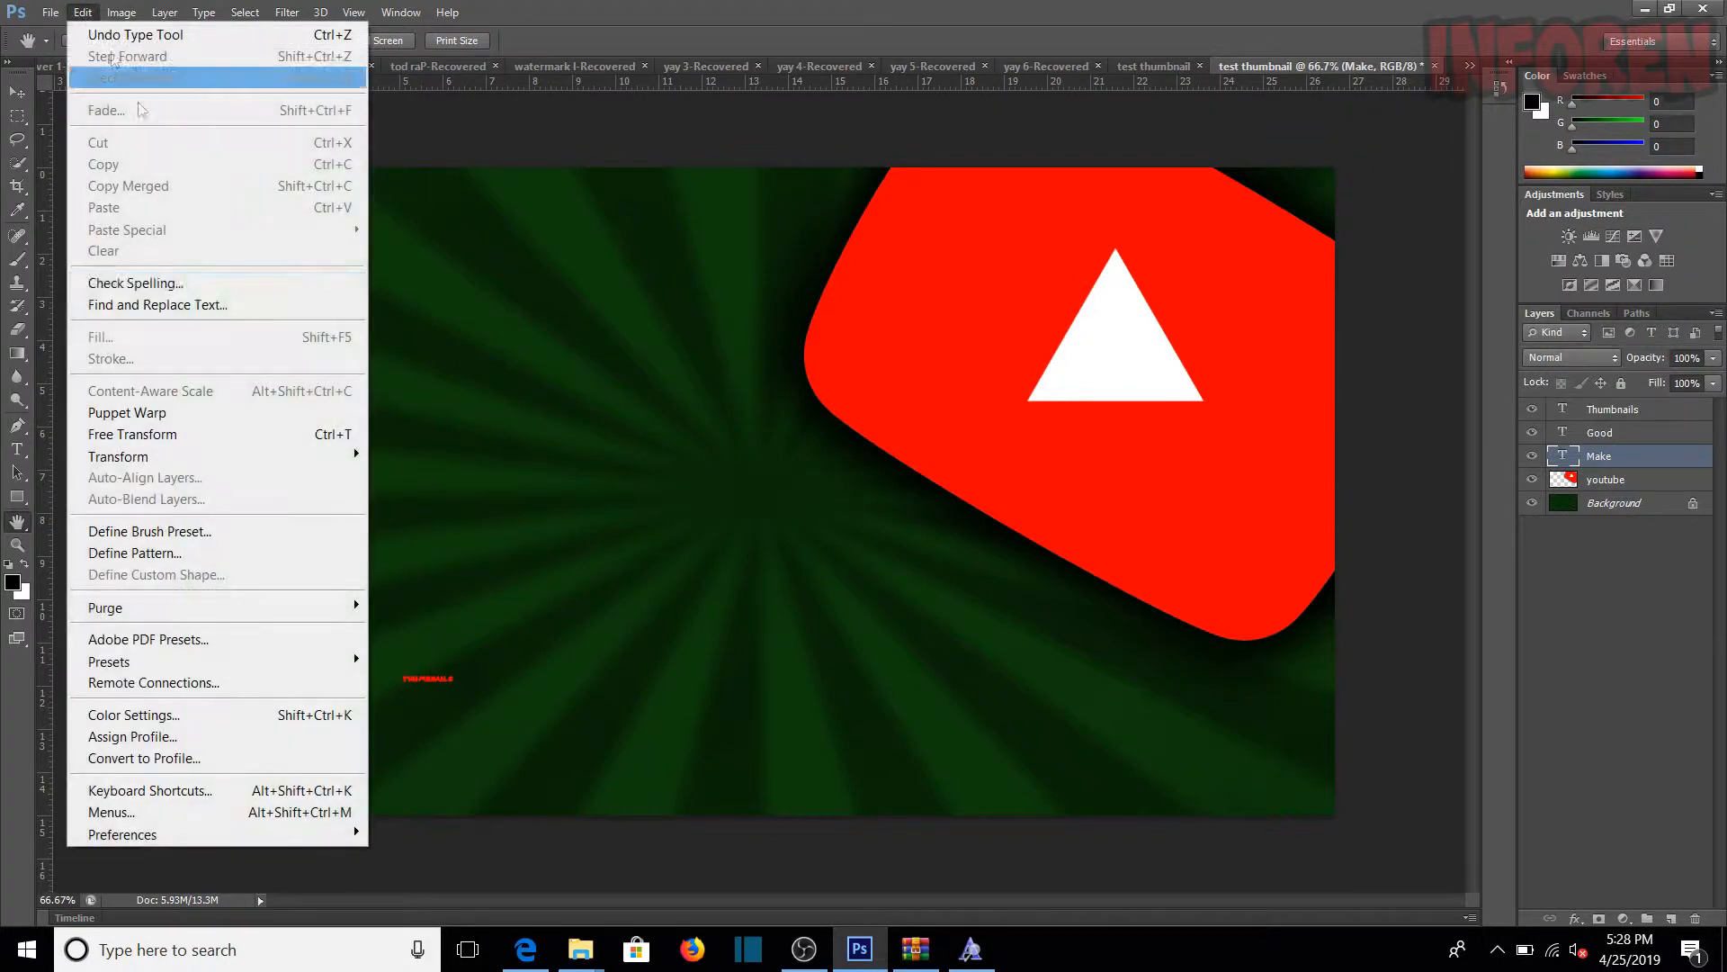
pyautogui.click(354, 433)
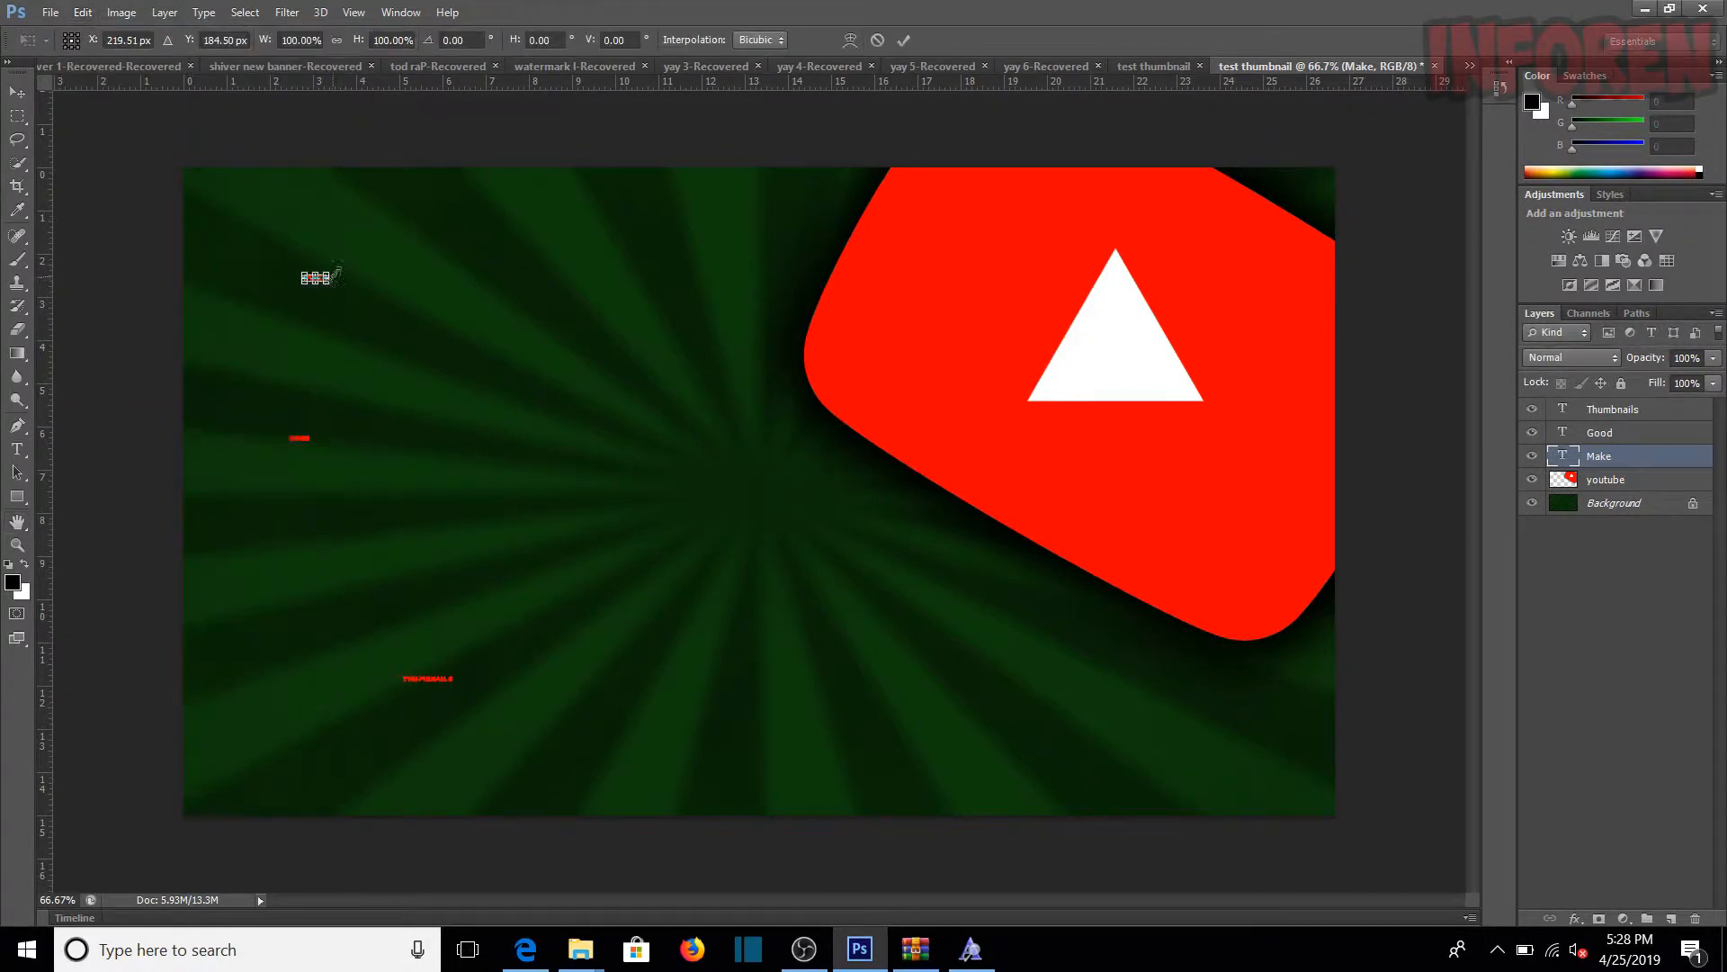
pyautogui.moveTo(335, 270); pyautogui.dragTo(699, 155)
pyautogui.moveTo(640, 222); pyautogui.dragTo(640, 294)
pyautogui.click(17, 426)
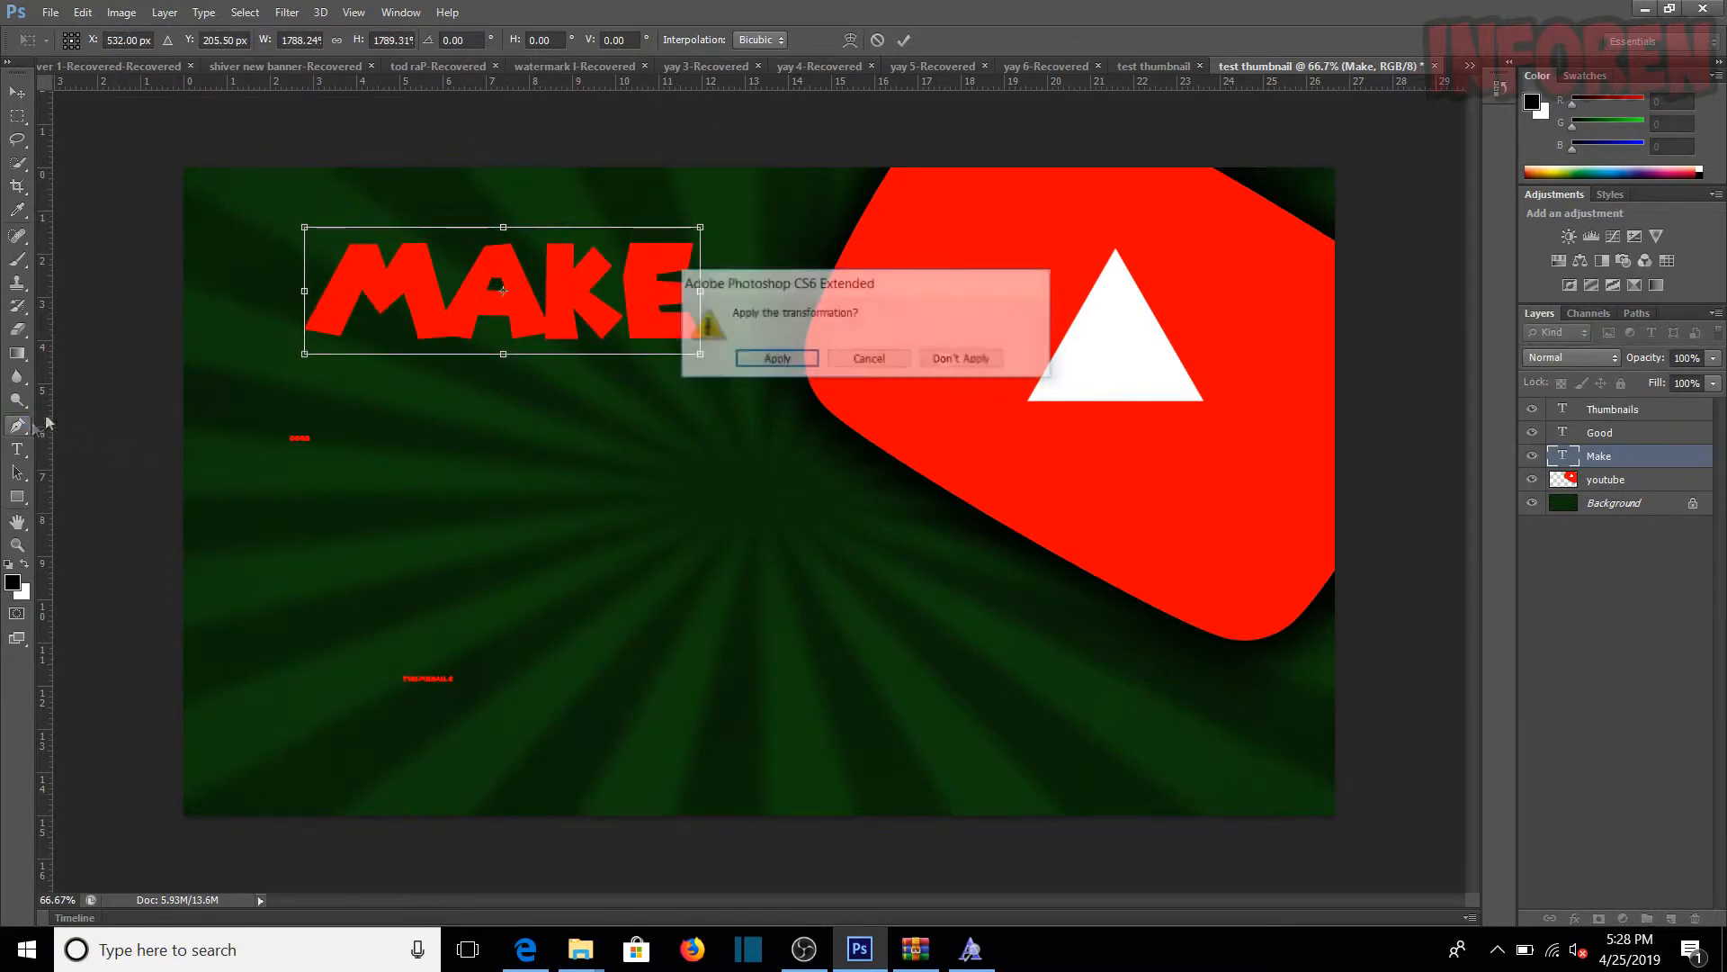
pyautogui.click(776, 359)
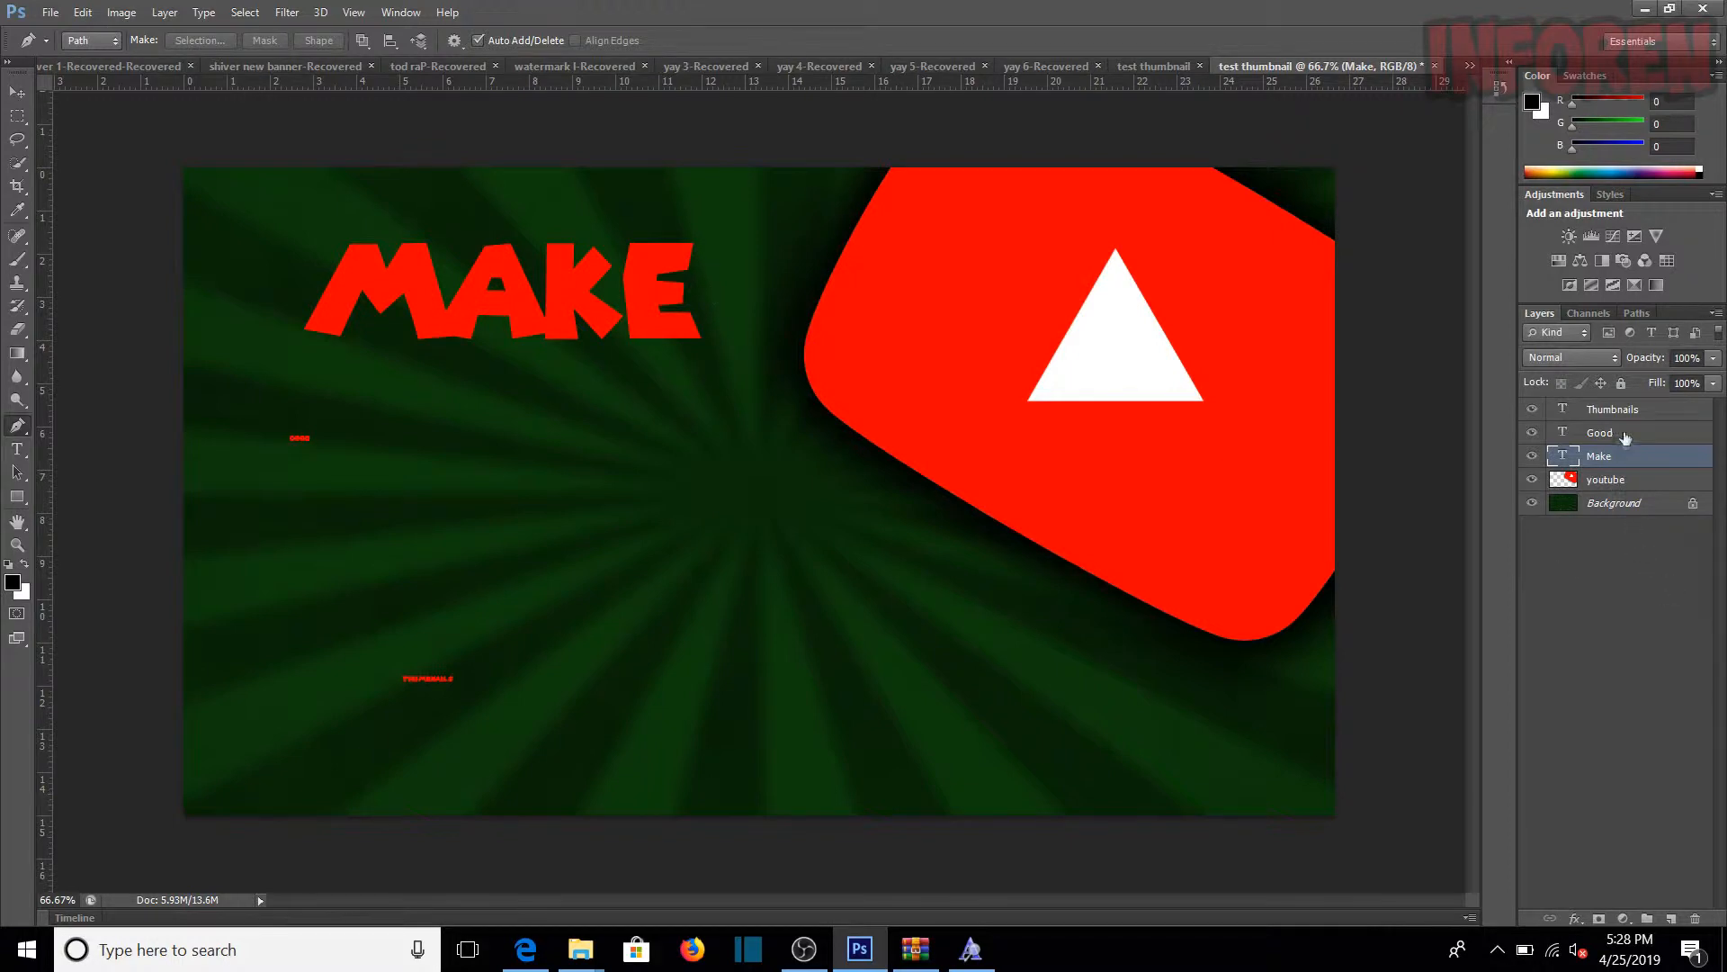
# Step: Free-transform the Good text to about 1466% width and 1470% height, place it below Make, and apply the transformation
pyautogui.click(1625, 439)
pyautogui.click(83, 13)
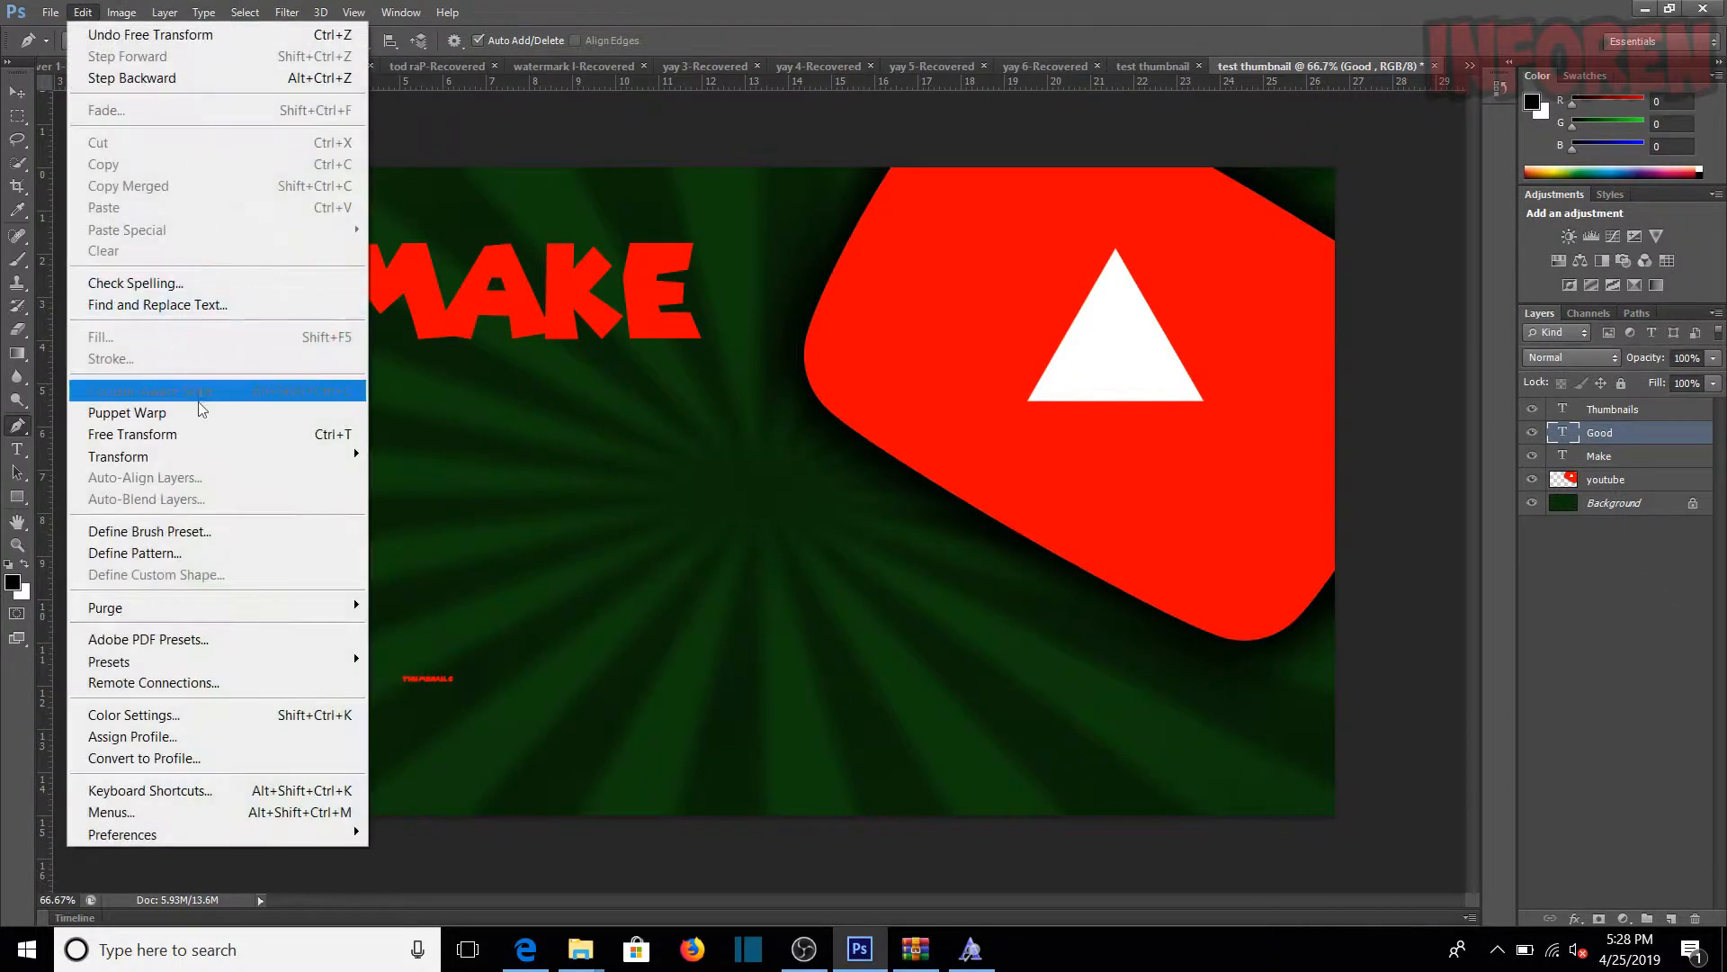
pyautogui.click(144, 434)
pyautogui.moveTo(324, 429); pyautogui.dragTo(630, 335)
pyautogui.moveTo(539, 373); pyautogui.dragTo(524, 441)
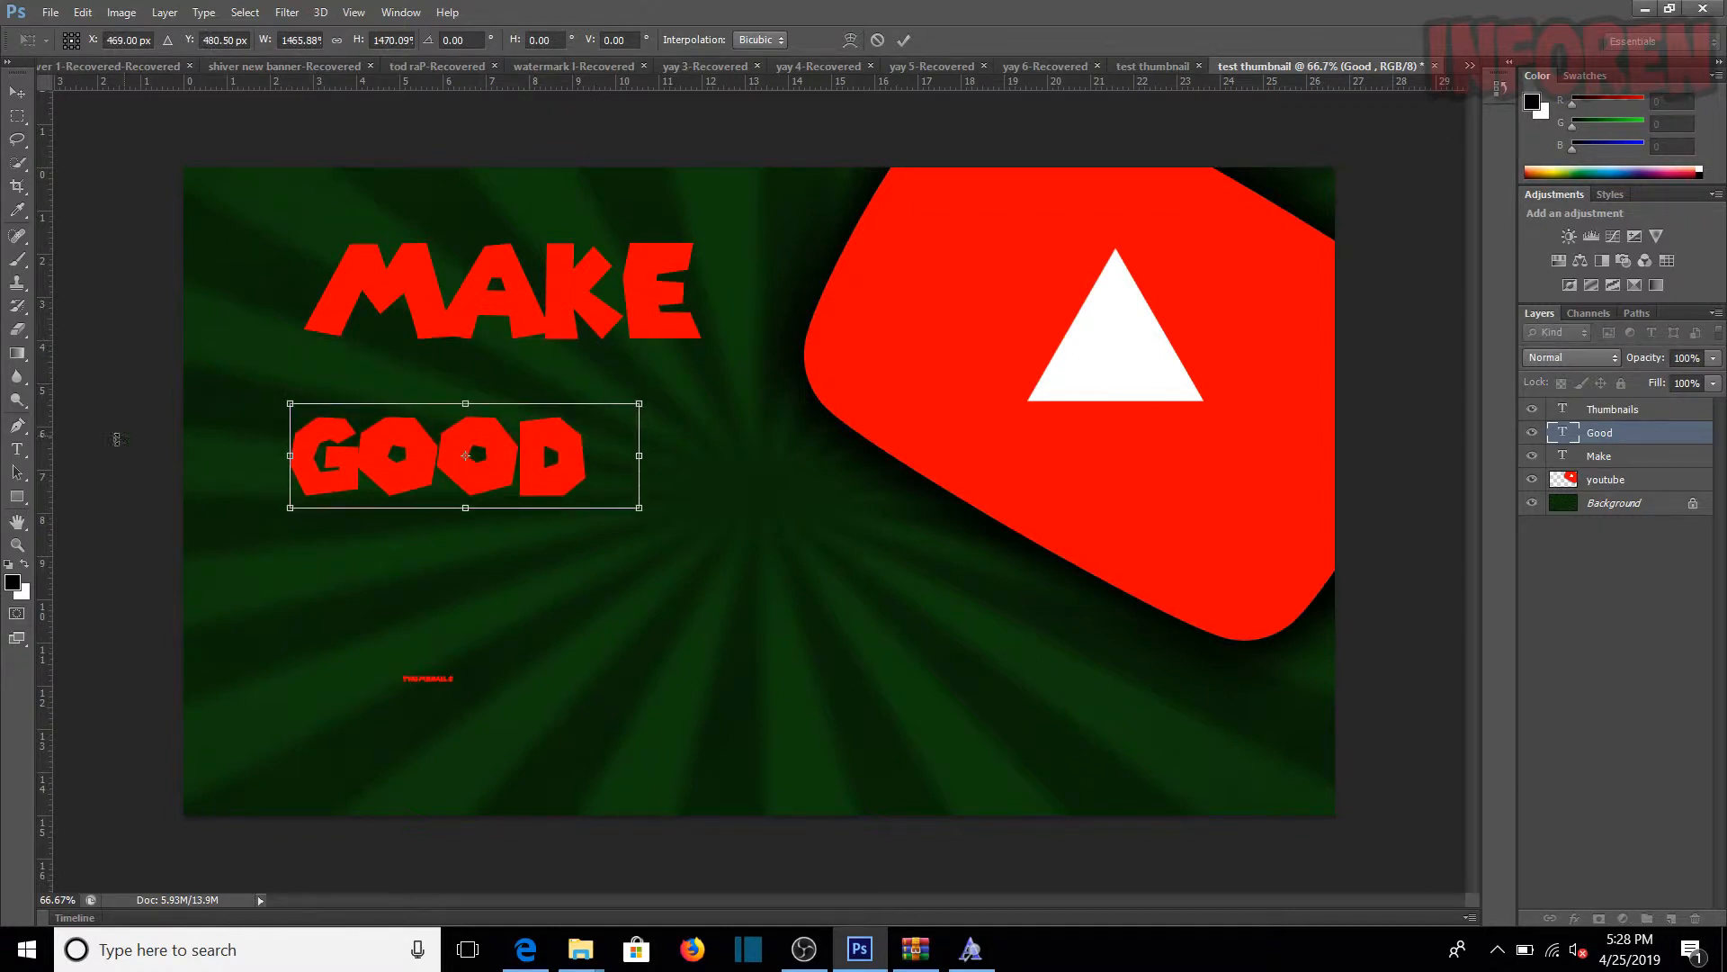
pyautogui.click(17, 425)
pyautogui.click(765, 359)
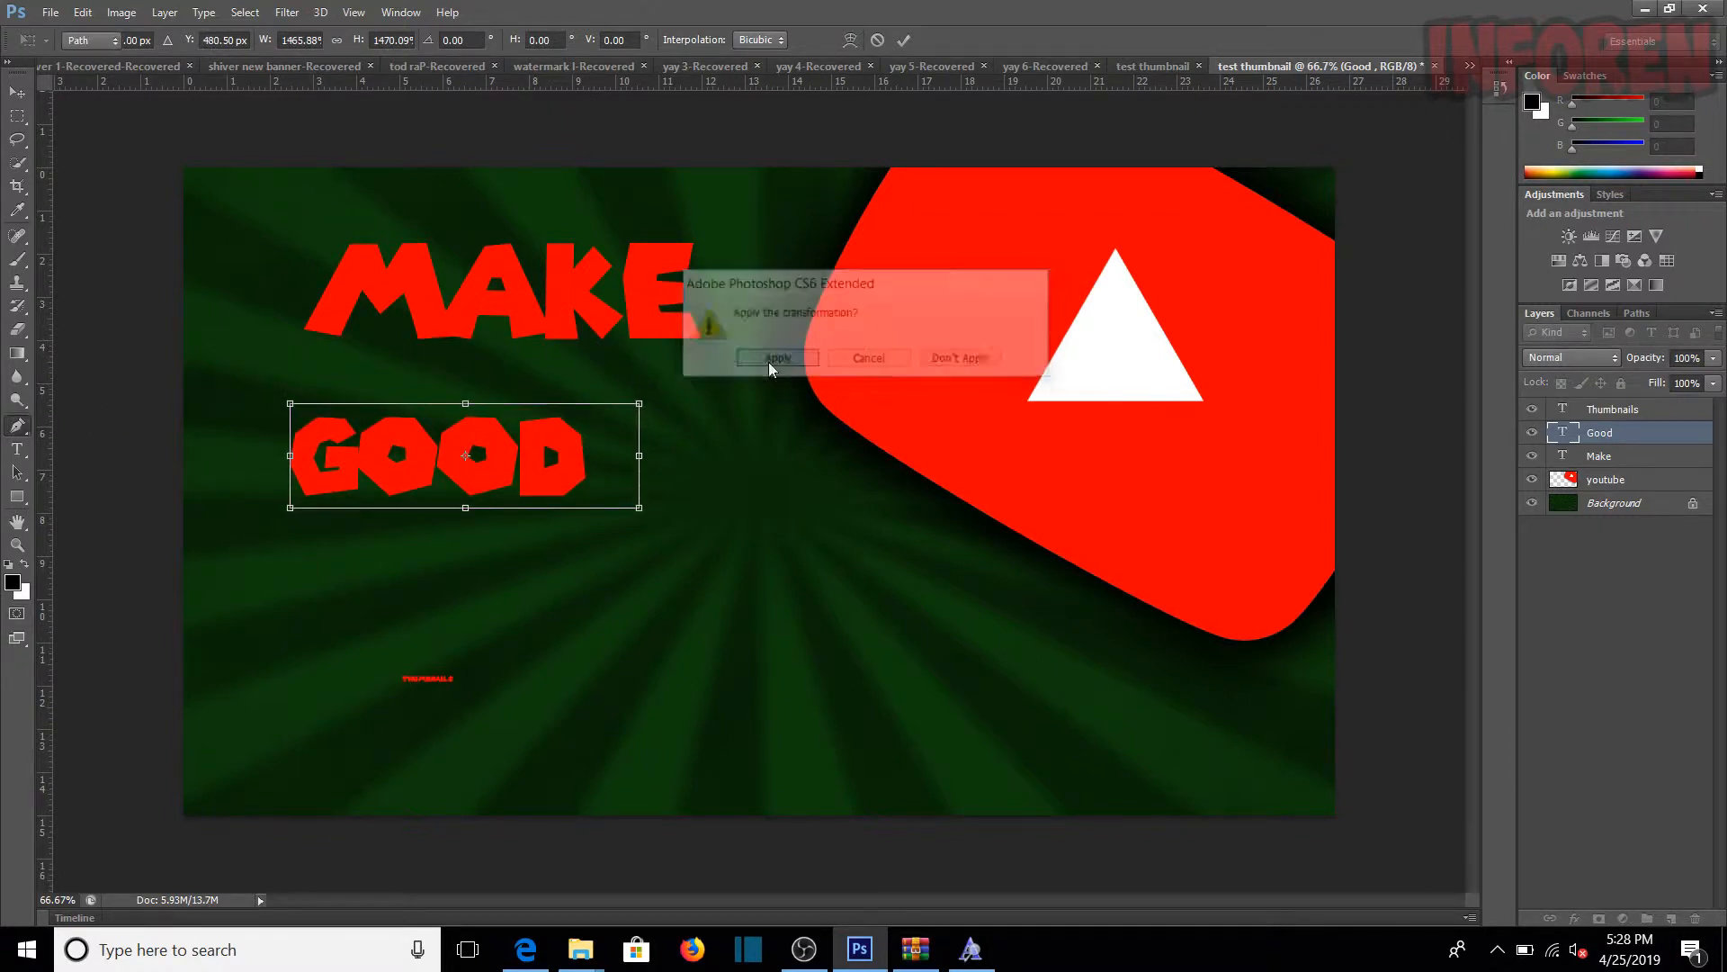
# Step: Free-transform the Thumbnails text to about 1344%, place it below Good, and apply the transformation
pyautogui.click(1639, 411)
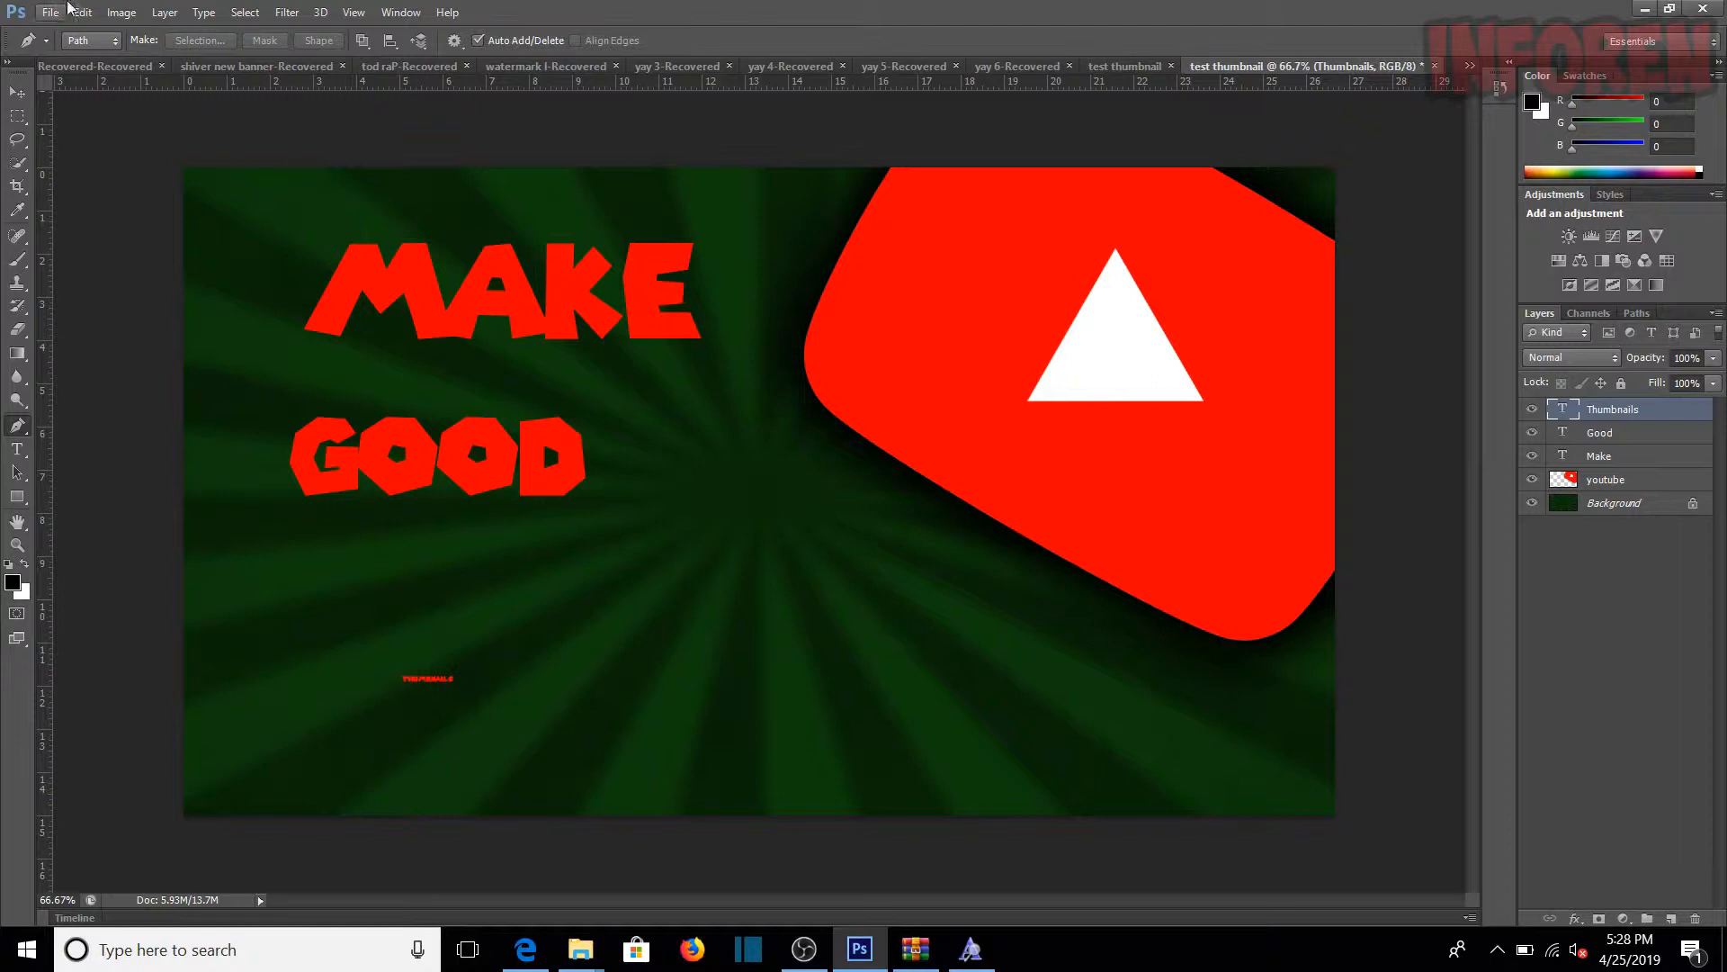
pyautogui.click(91, 10)
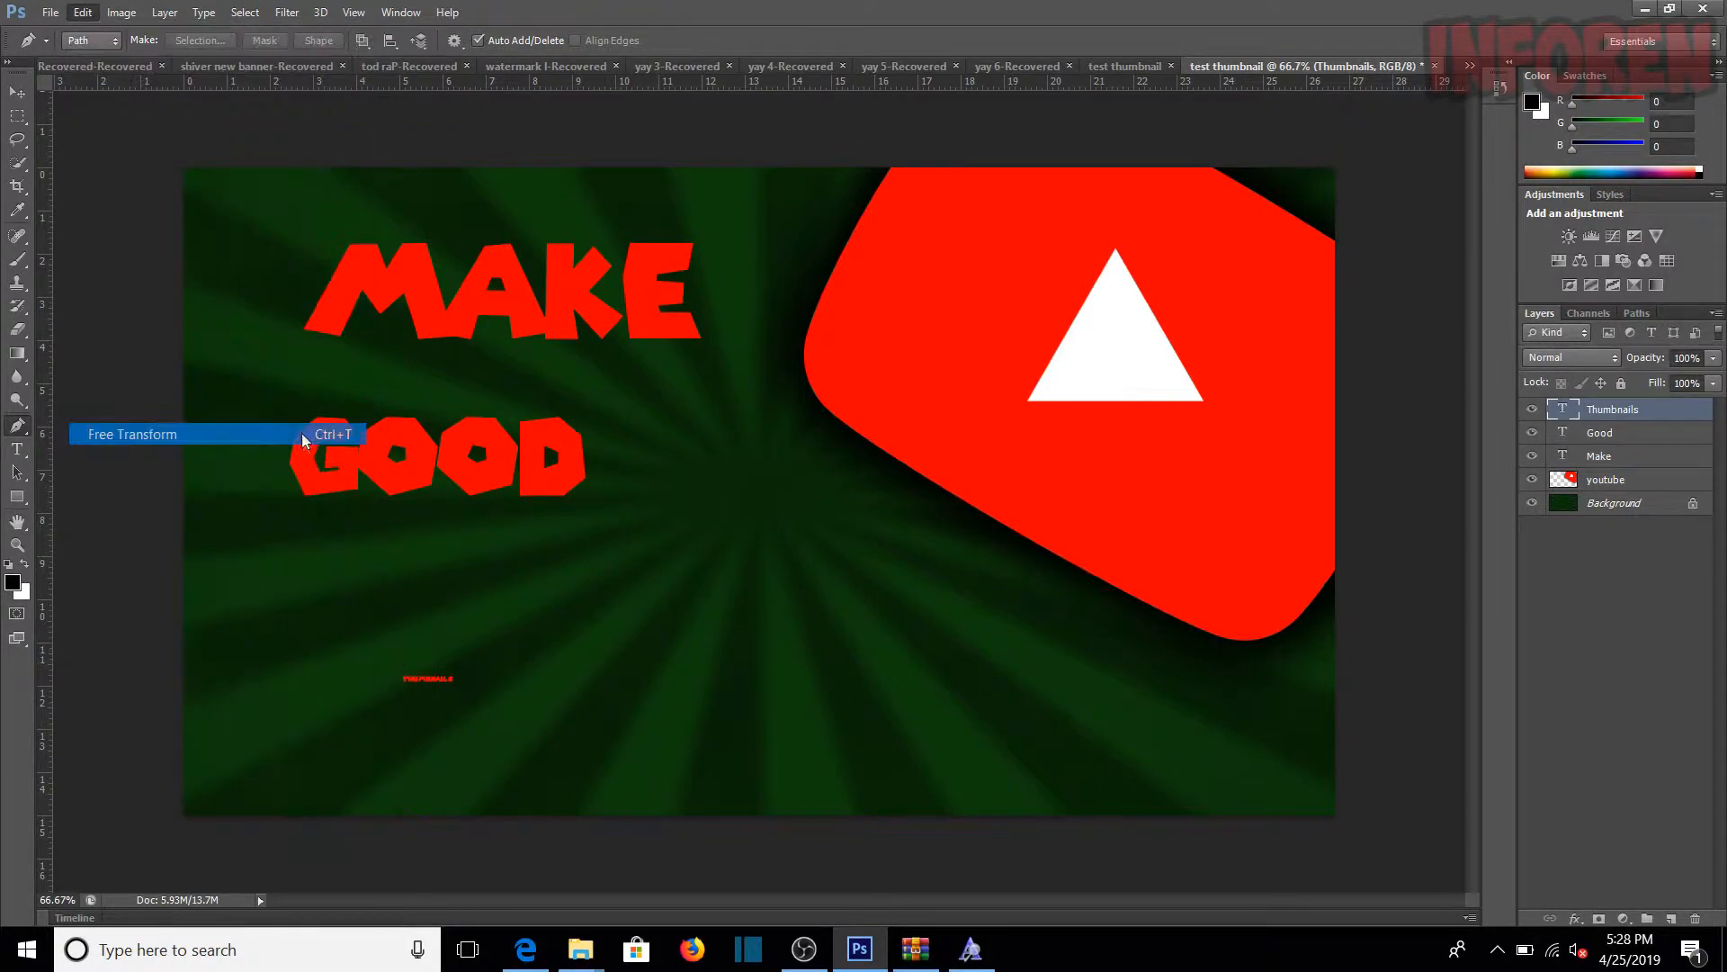
pyautogui.click(180, 434)
pyautogui.moveTo(466, 668); pyautogui.dragTo(990, 480)
pyautogui.moveTo(850, 675); pyautogui.dragTo(725, 671)
pyautogui.moveTo(861, 596); pyautogui.dragTo(963, 586)
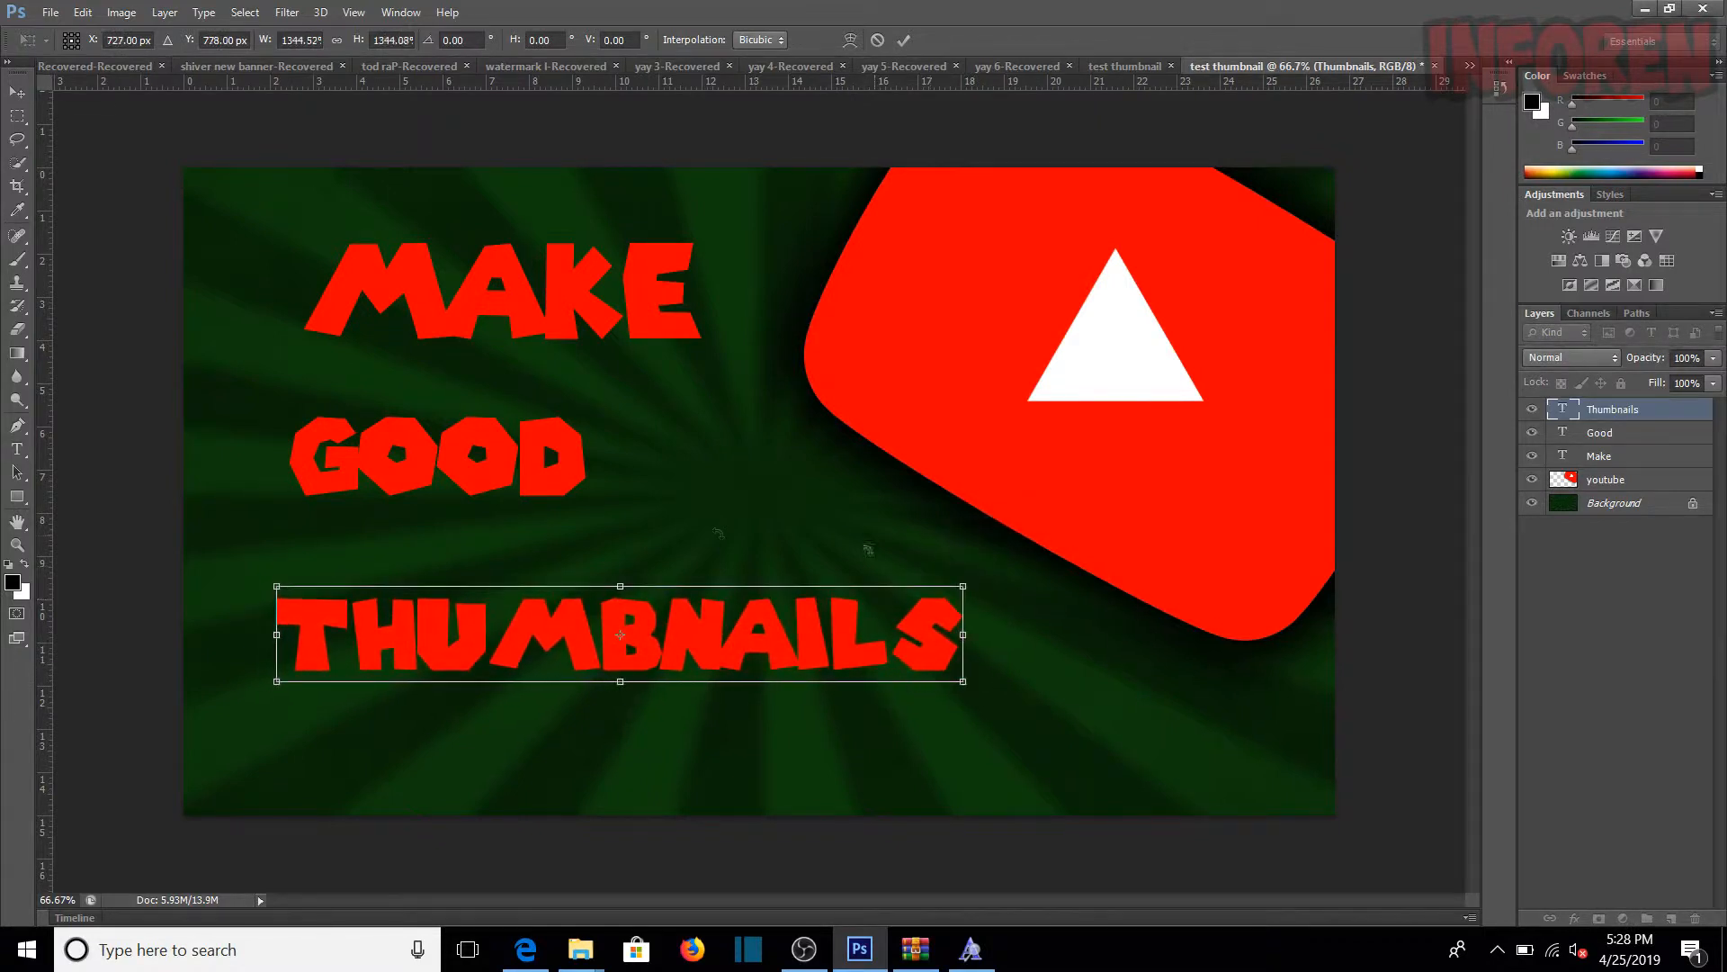
pyautogui.click(18, 400)
pyautogui.click(768, 358)
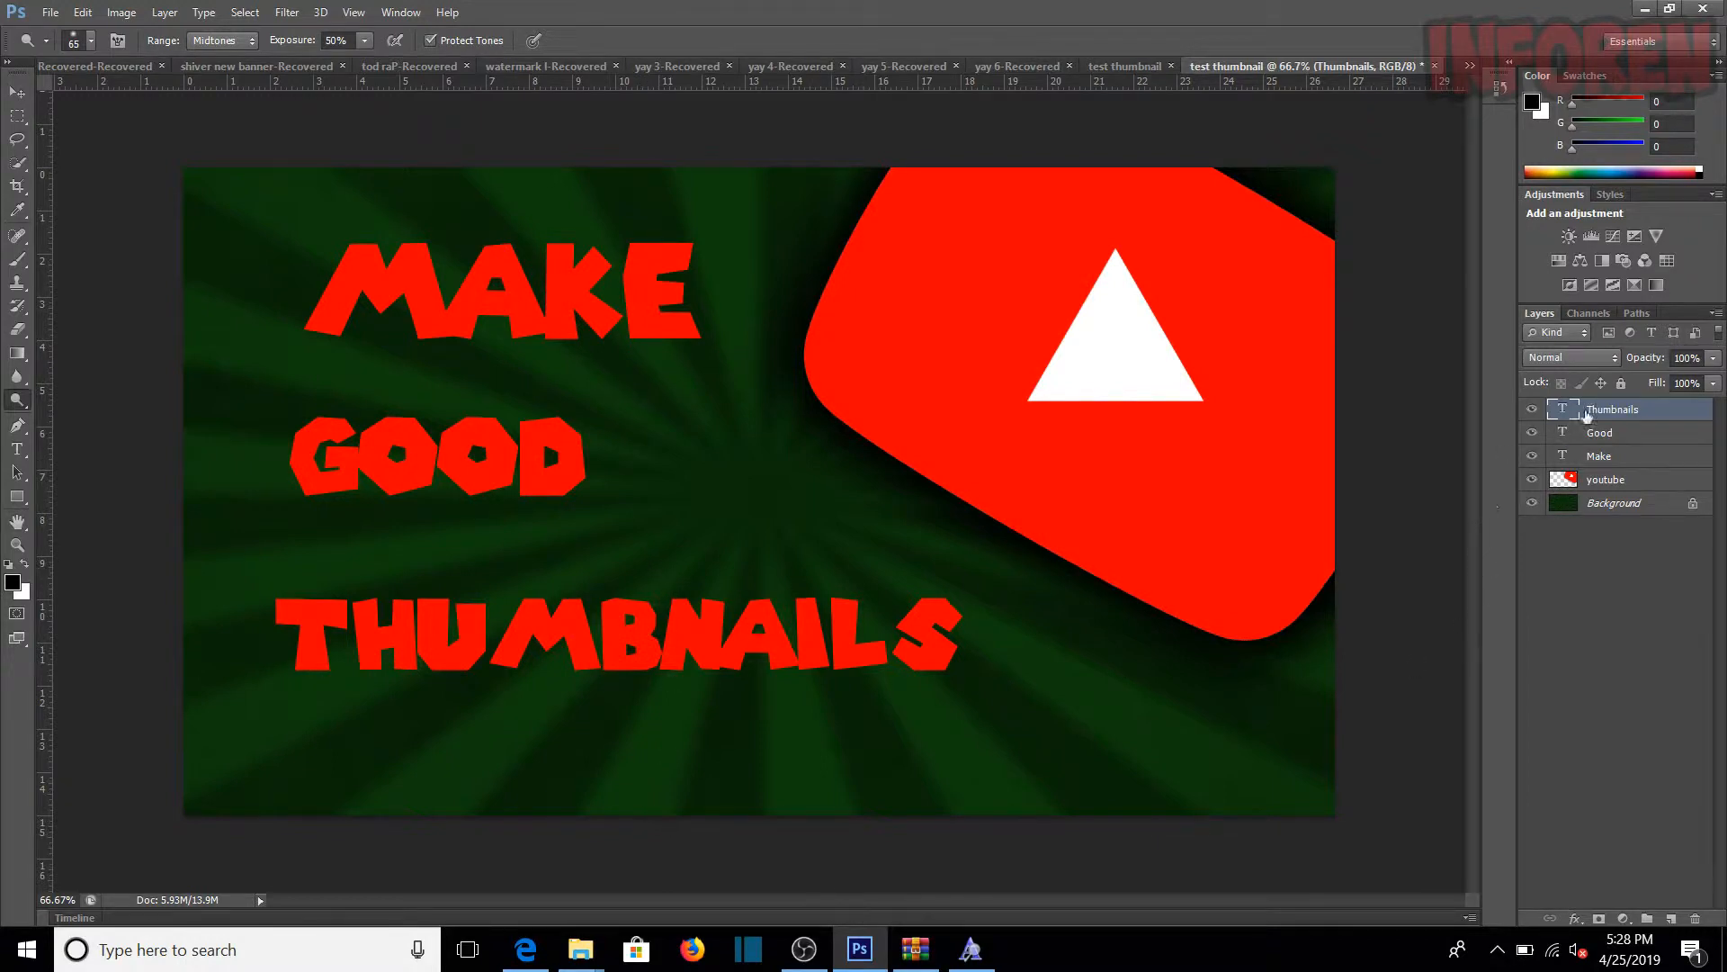
# Step: Change the Make text's font to Call Of Ops Duty and move it slightly down, left-aligned above Good
pyautogui.click(1600, 458)
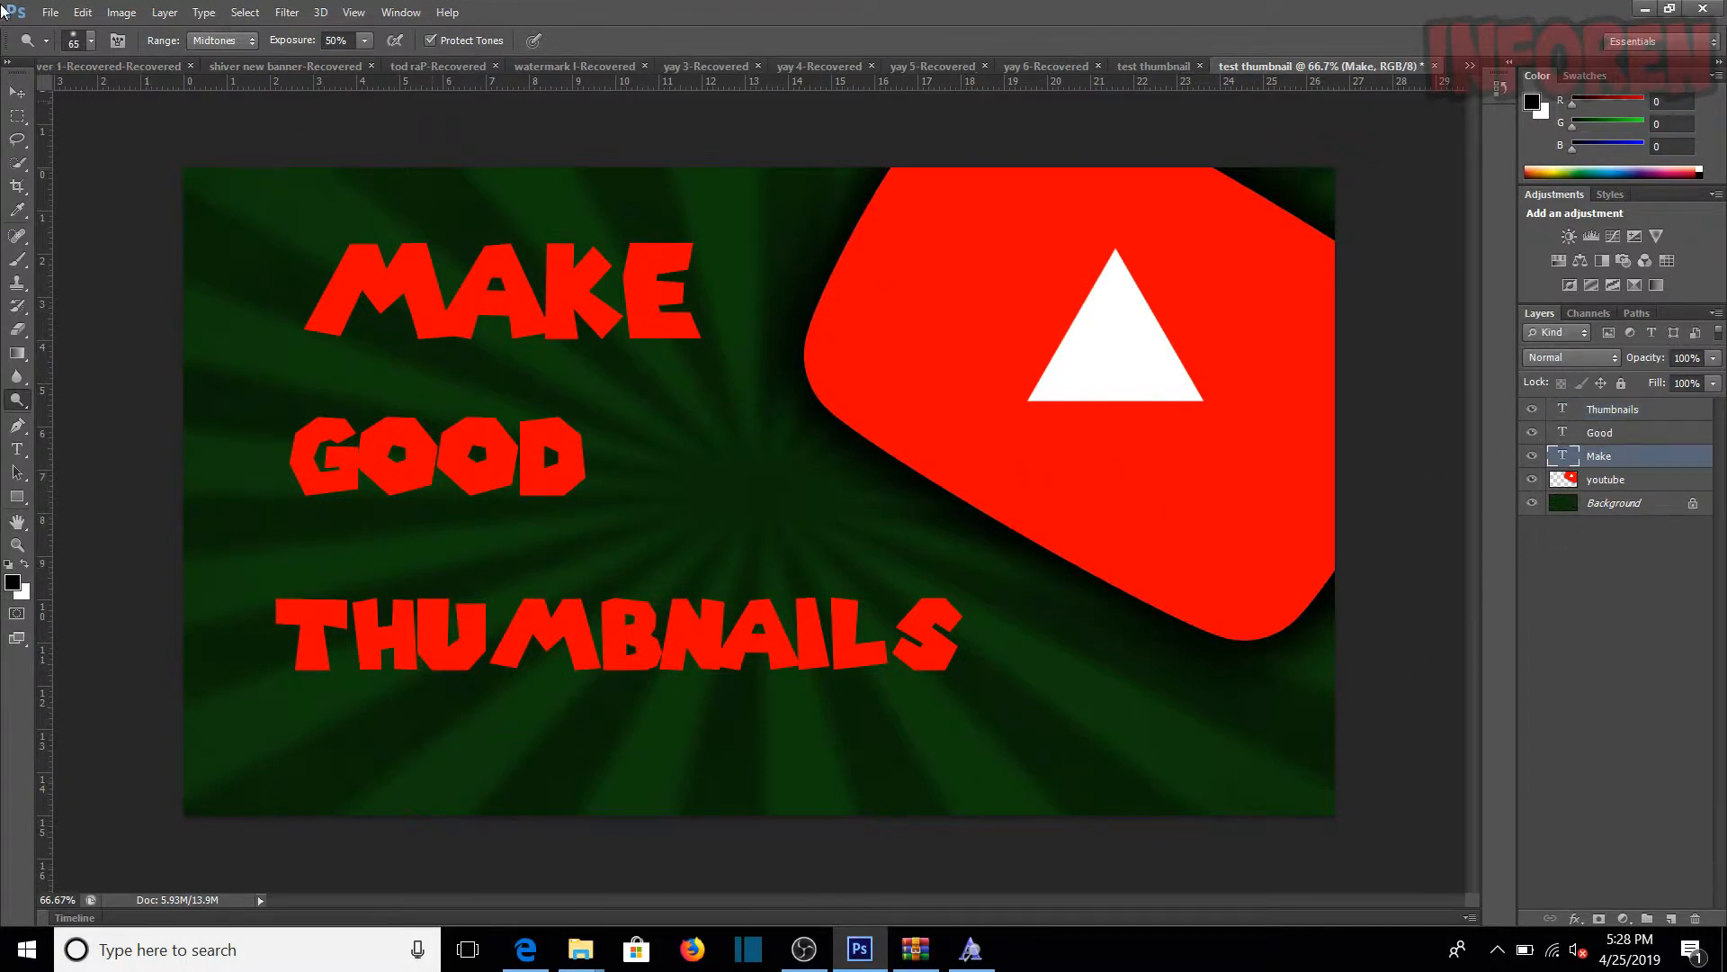
pyautogui.click(17, 449)
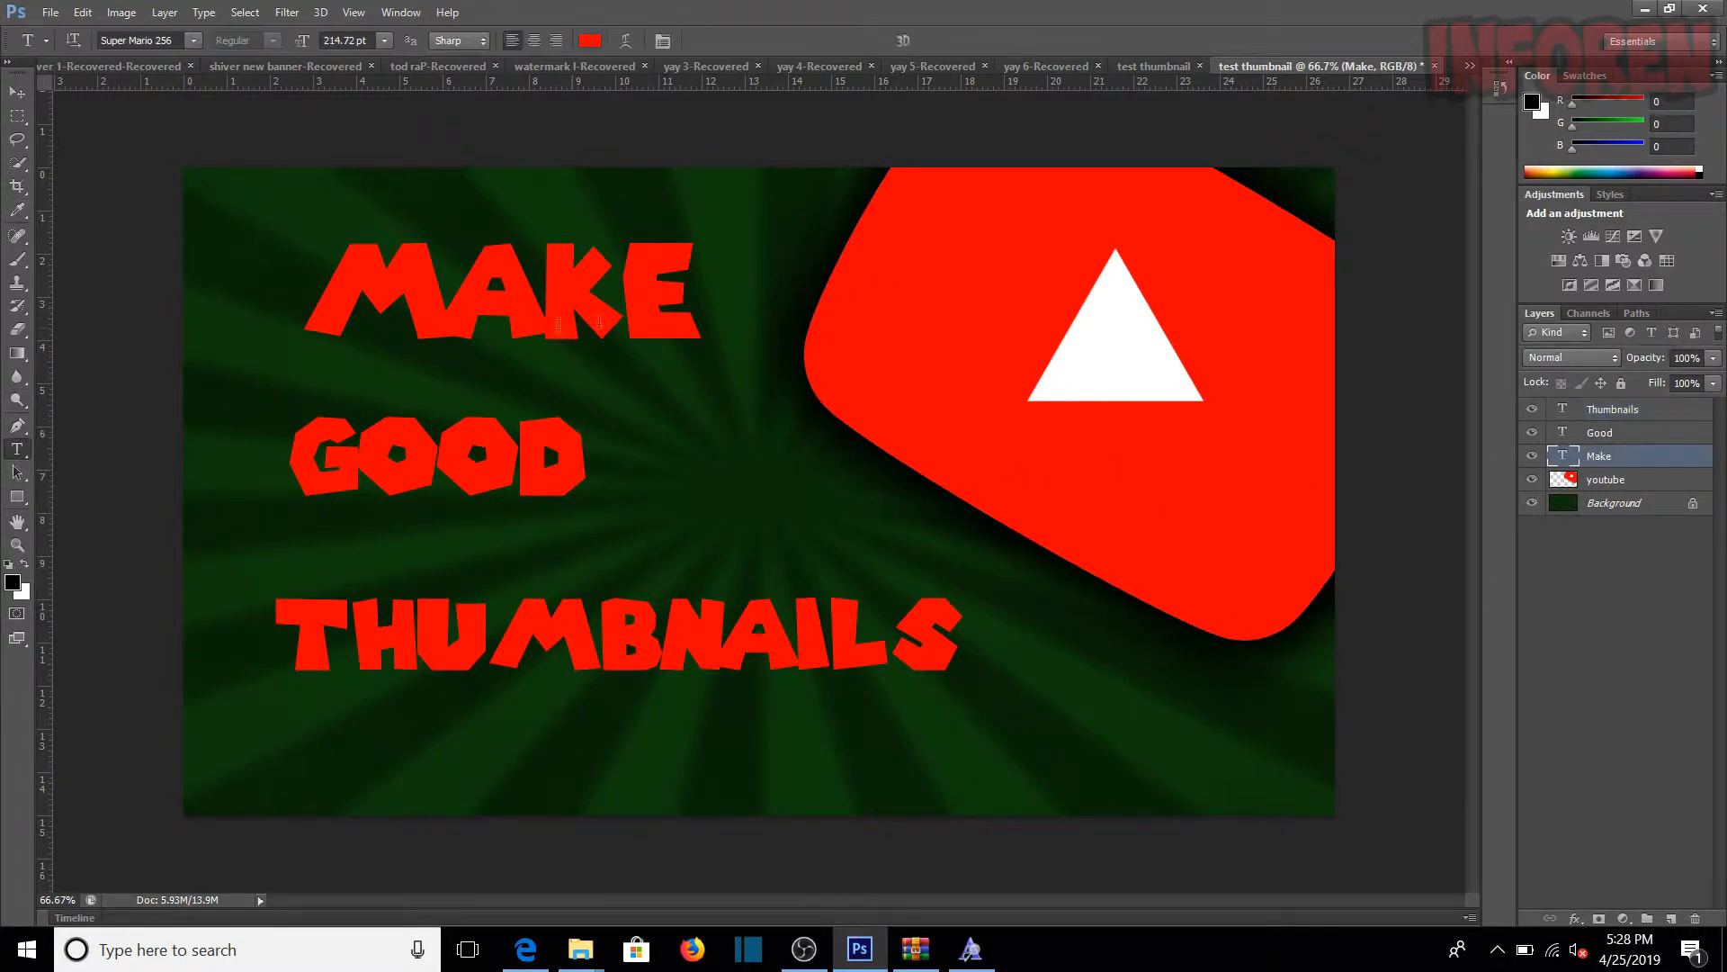
pyautogui.moveTo(695, 293); pyautogui.dragTo(304, 306)
pyautogui.click(192, 39)
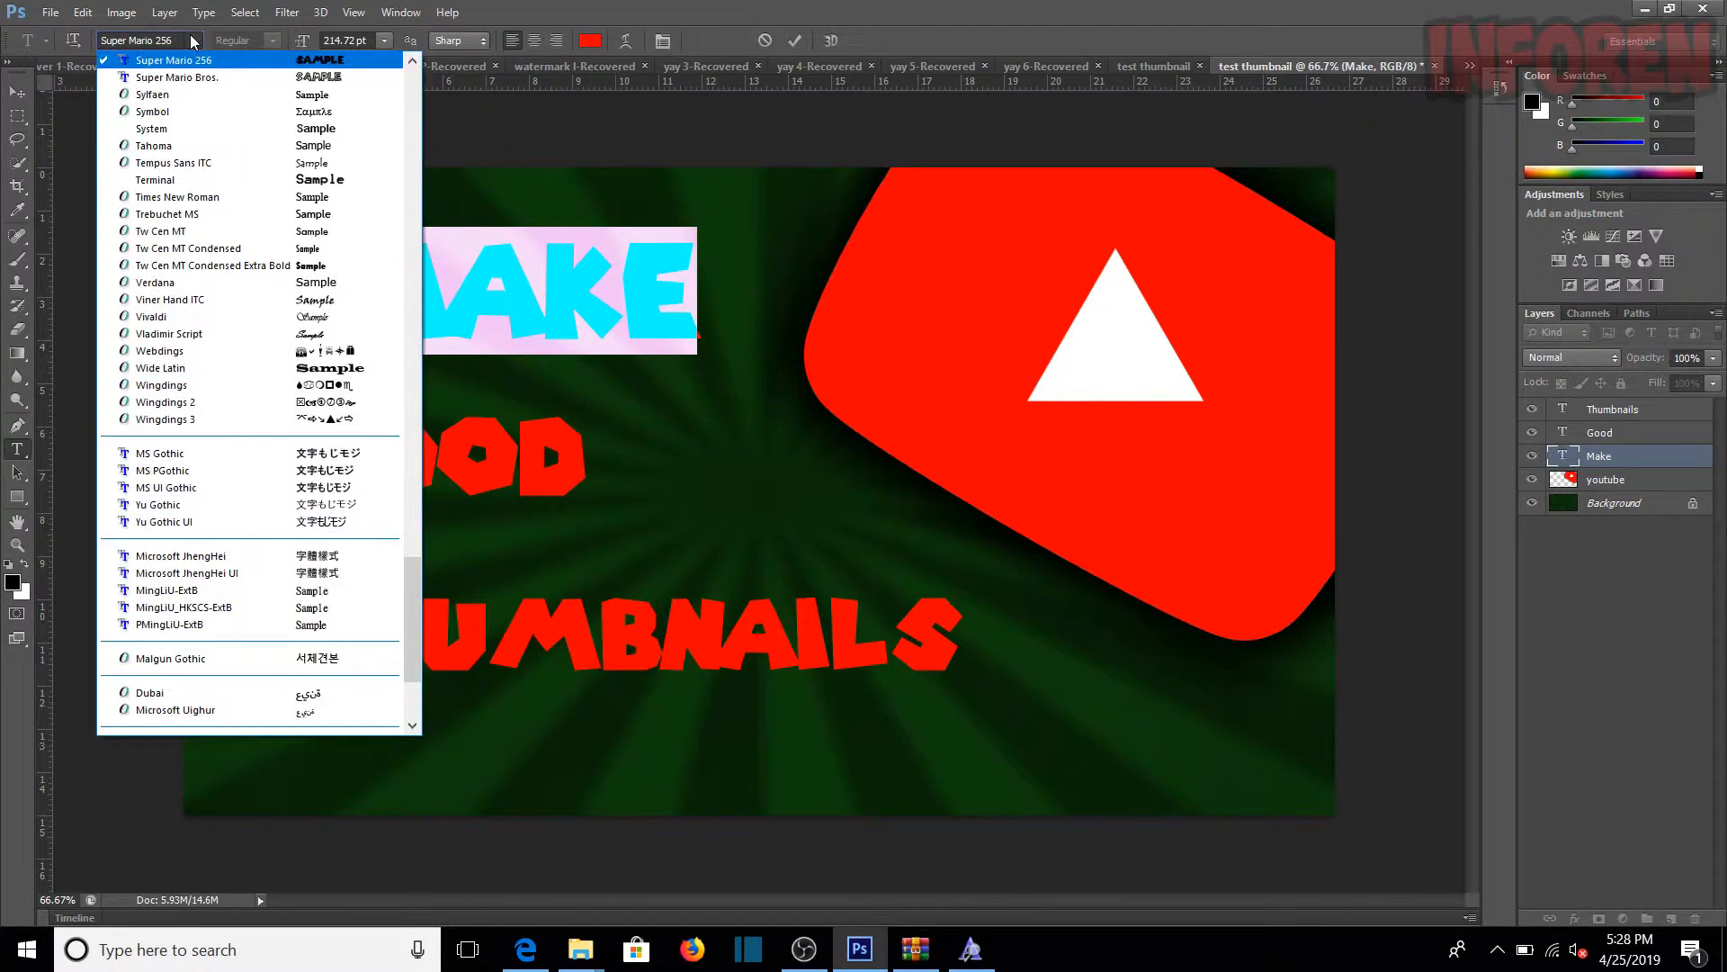
pyautogui.moveTo(414, 621); pyautogui.dragTo(416, 109)
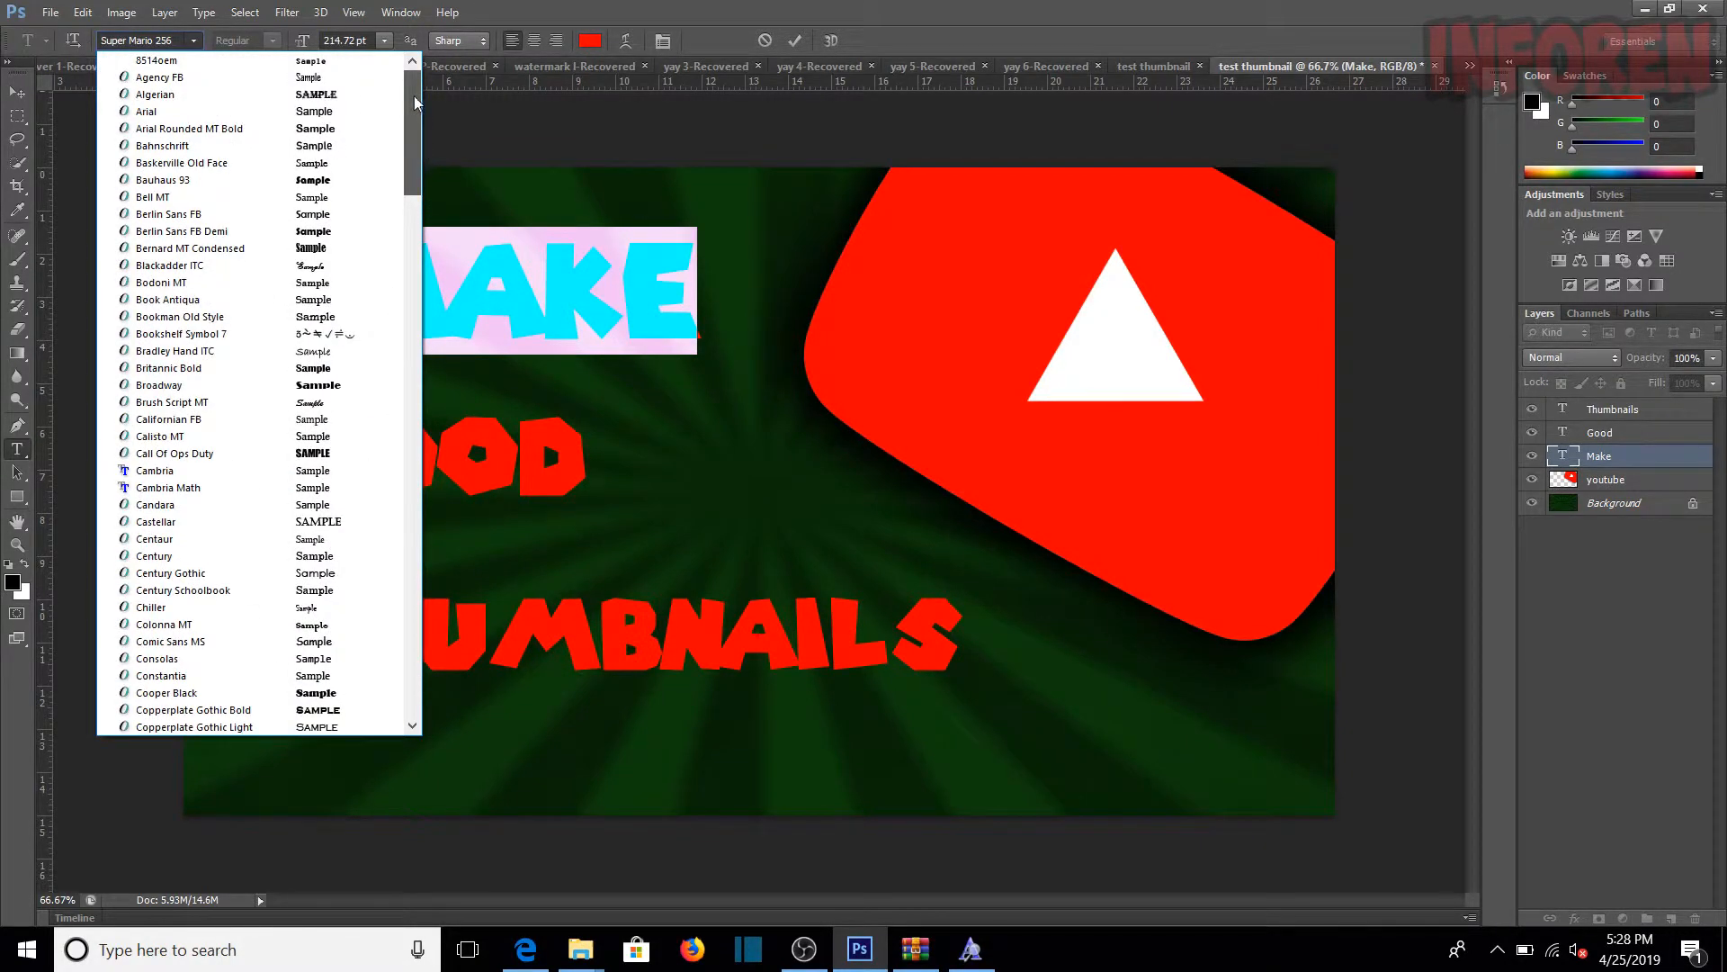
pyautogui.click(200, 455)
pyautogui.click(17, 353)
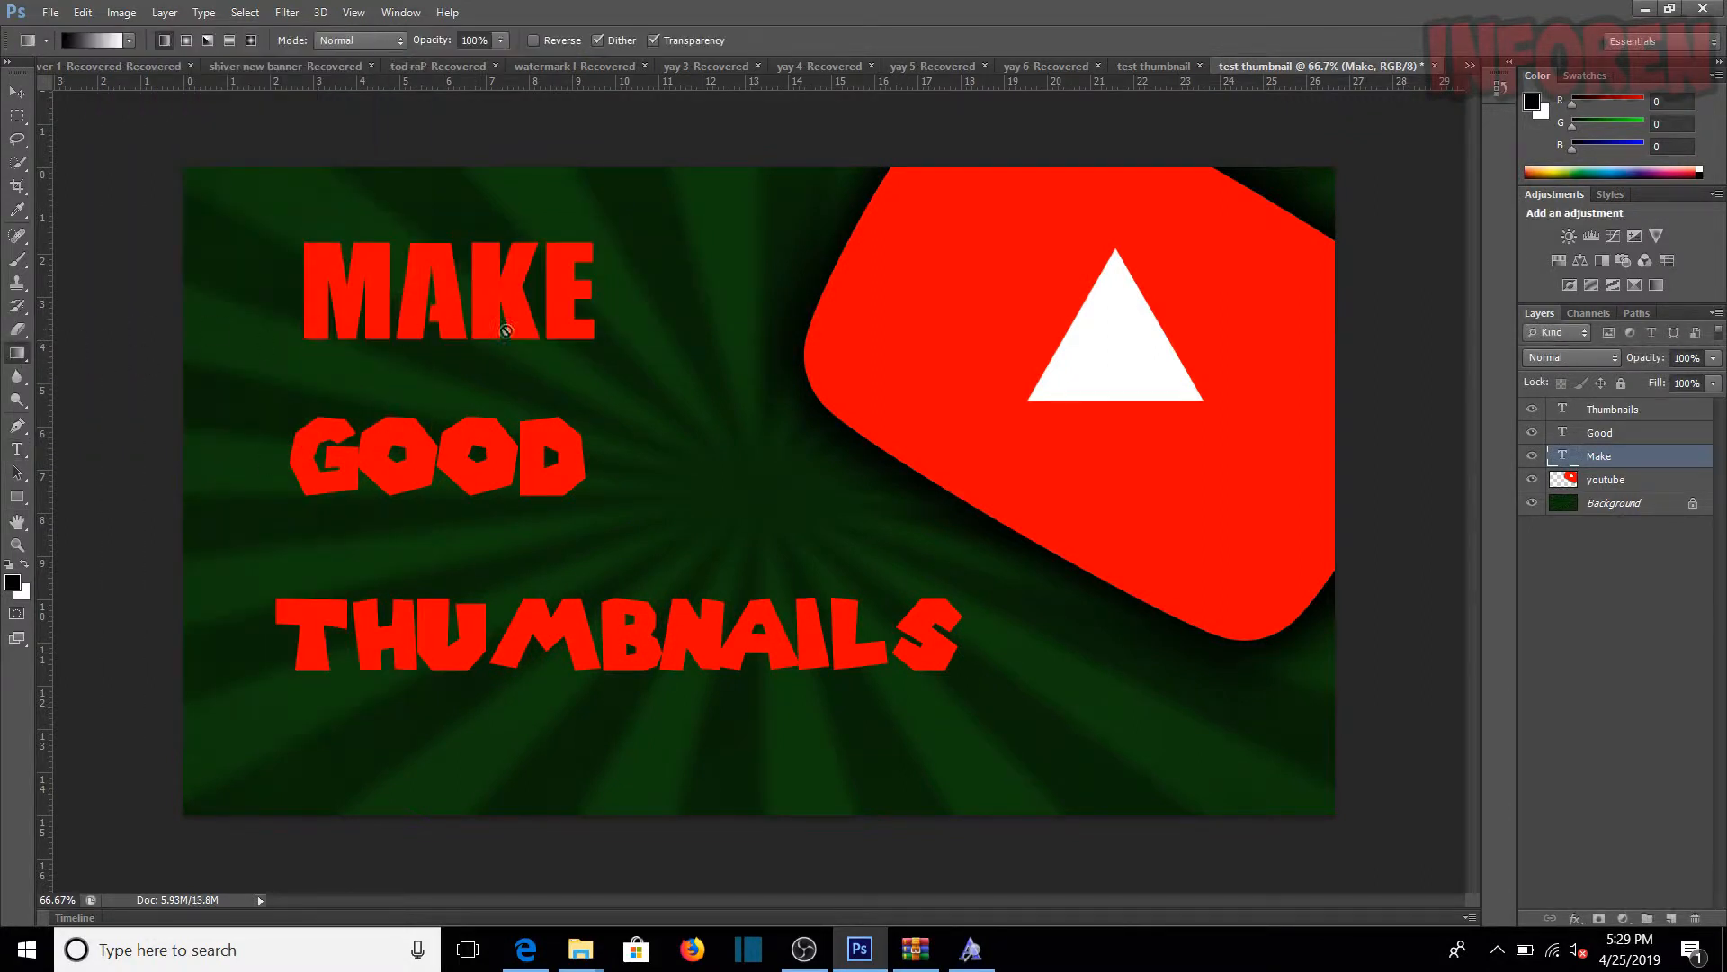
pyautogui.click(16, 93)
pyautogui.moveTo(346, 288); pyautogui.dragTo(423, 313)
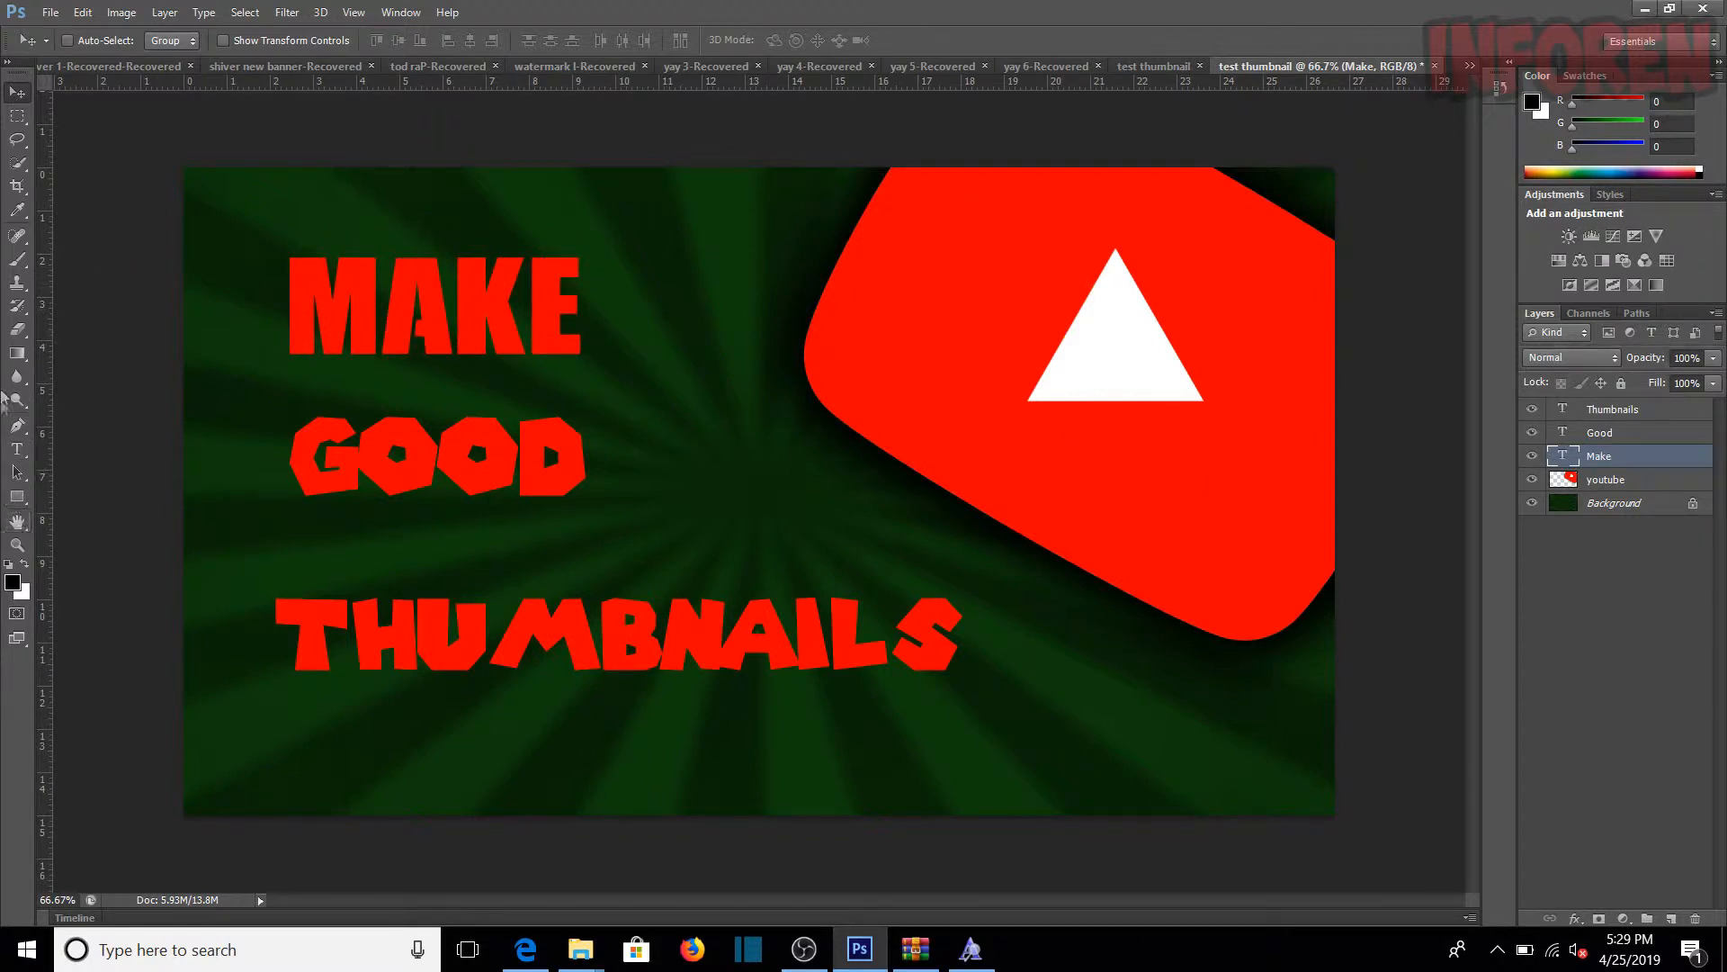
# Step: Change the Good text's font to Call Of Ops Duty and commit the edit
pyautogui.click(17, 449)
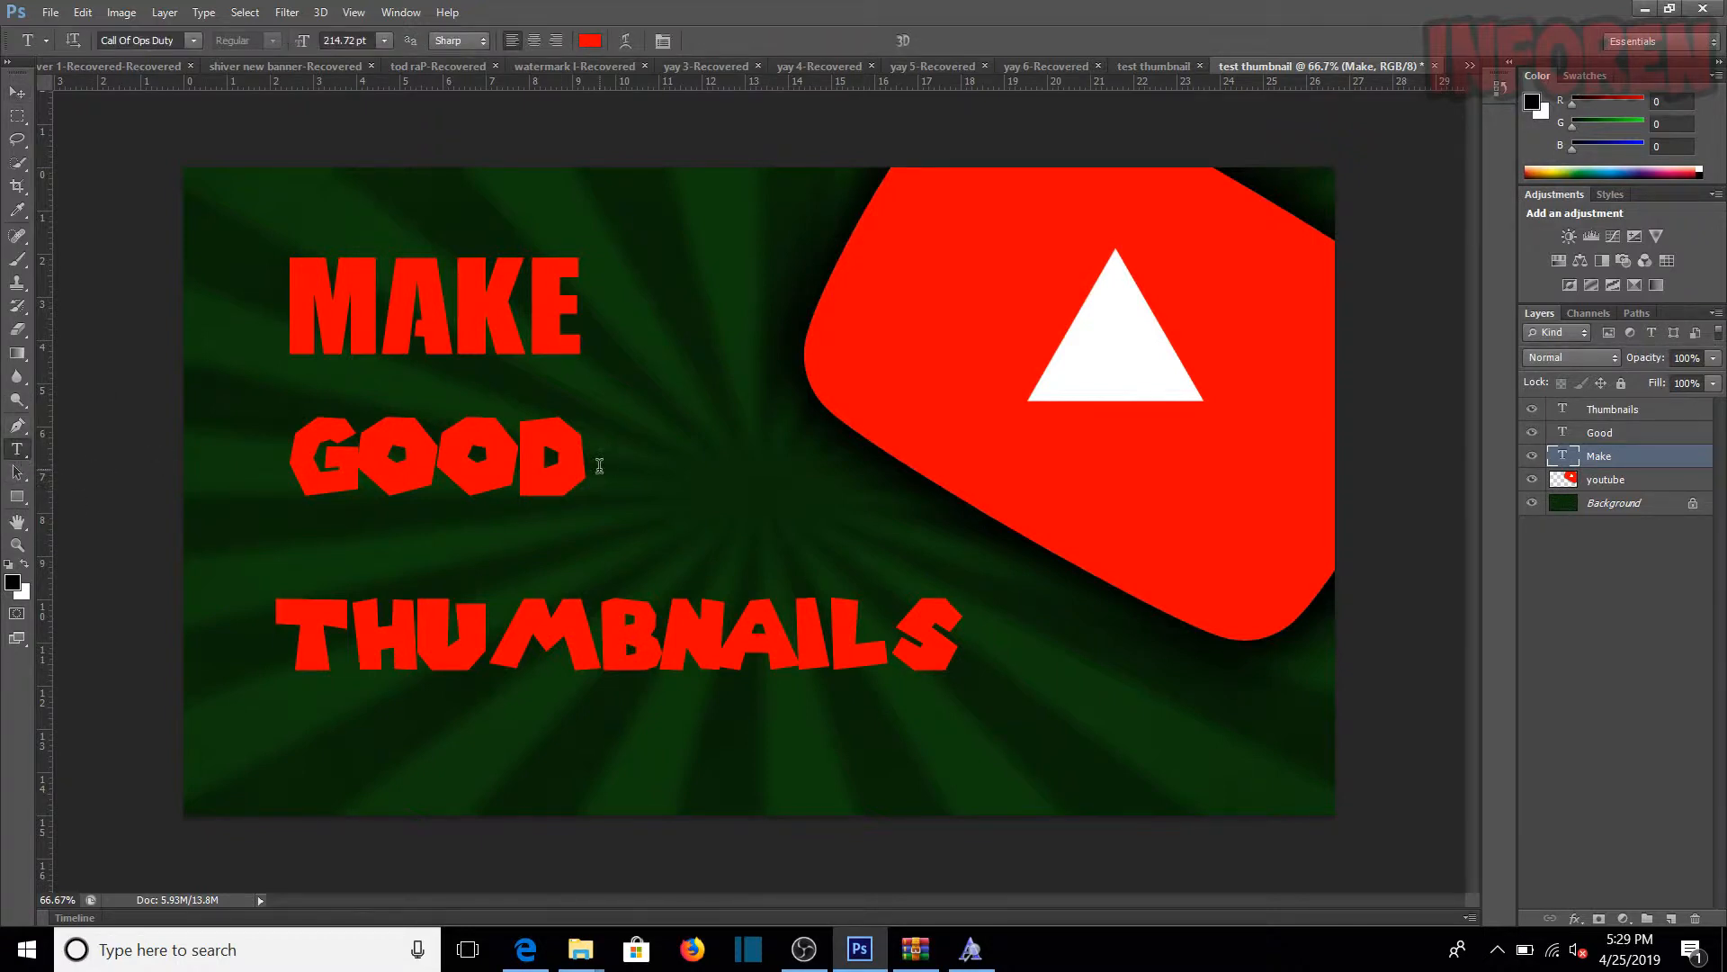
pyautogui.moveTo(595, 465); pyautogui.dragTo(288, 477)
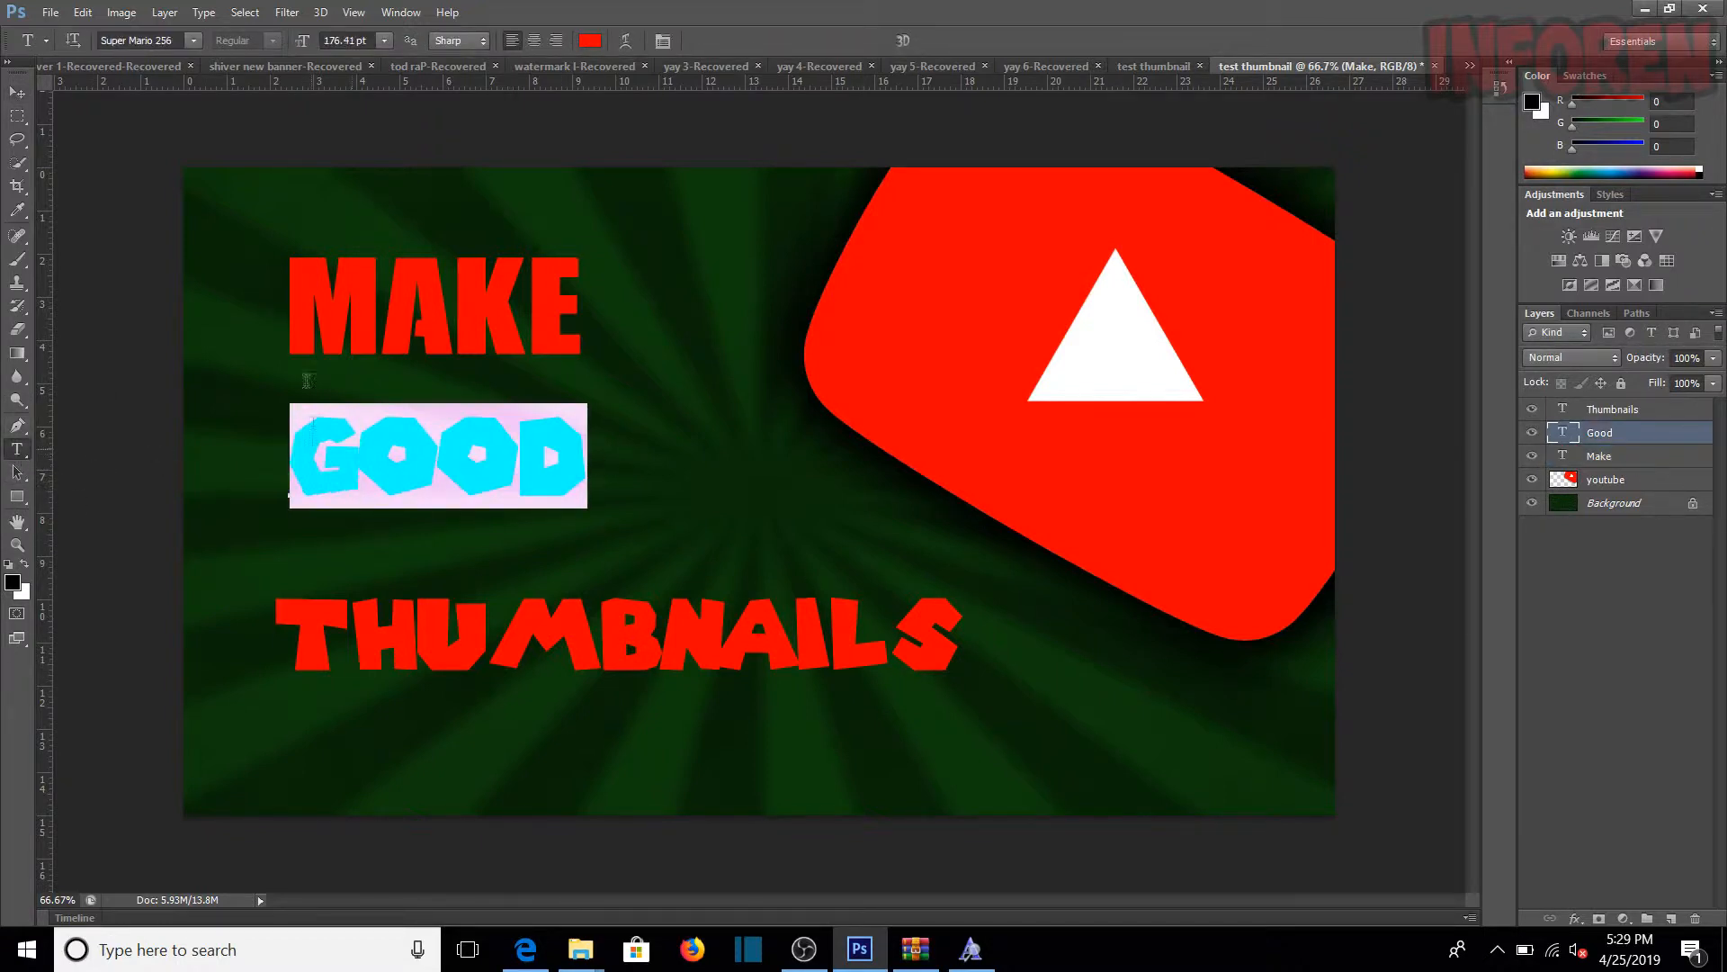
pyautogui.click(195, 41)
pyautogui.scroll(9, 251, 232)
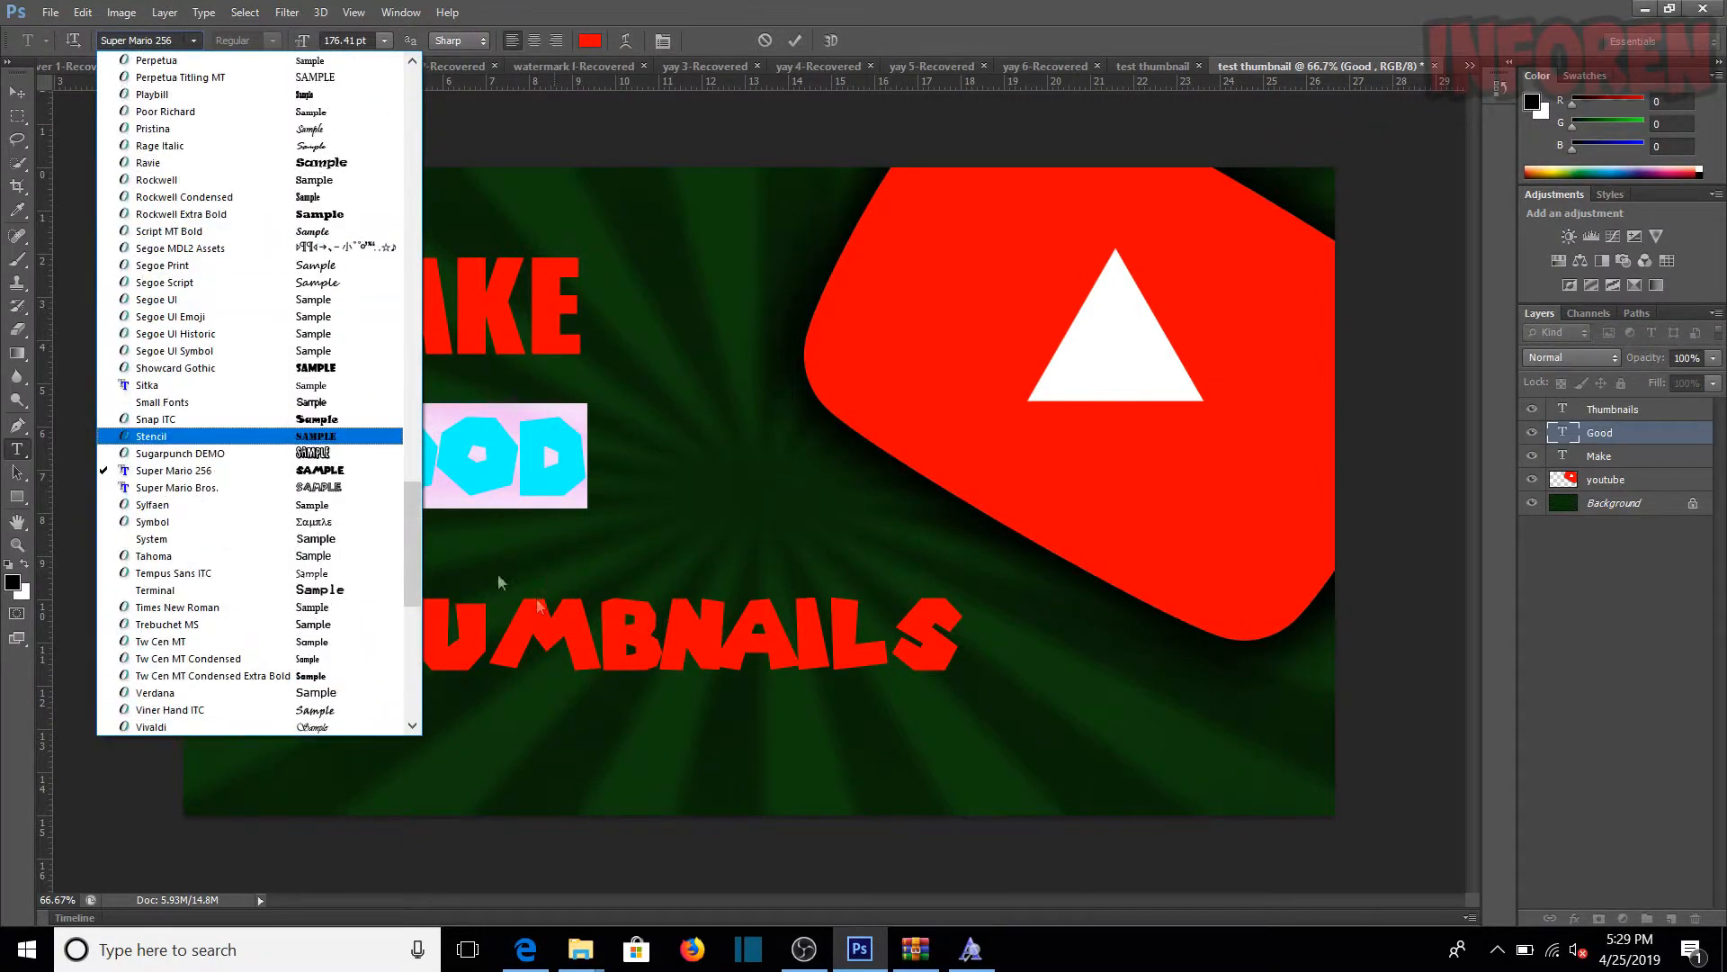
pyautogui.moveTo(414, 528); pyautogui.dragTo(423, 176)
pyautogui.click(171, 128)
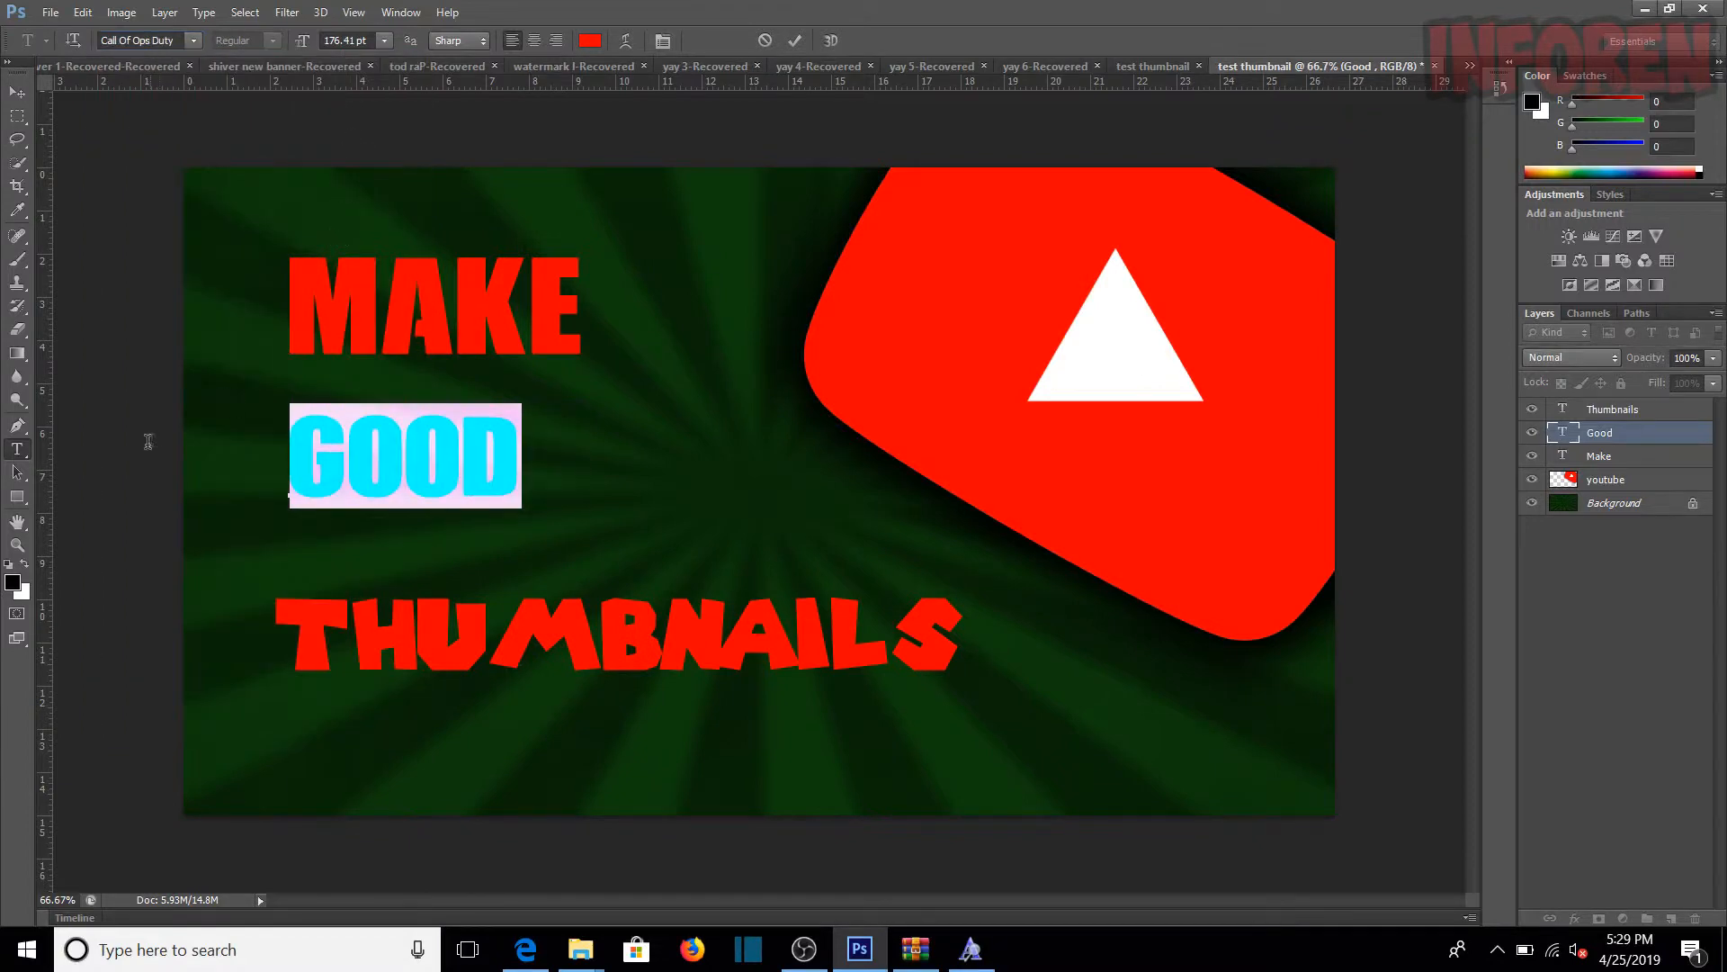
pyautogui.click(18, 426)
# Step: Change the Thumbnails text's font to Call Of Ops Duty and commit the edit
pyautogui.click(19, 450)
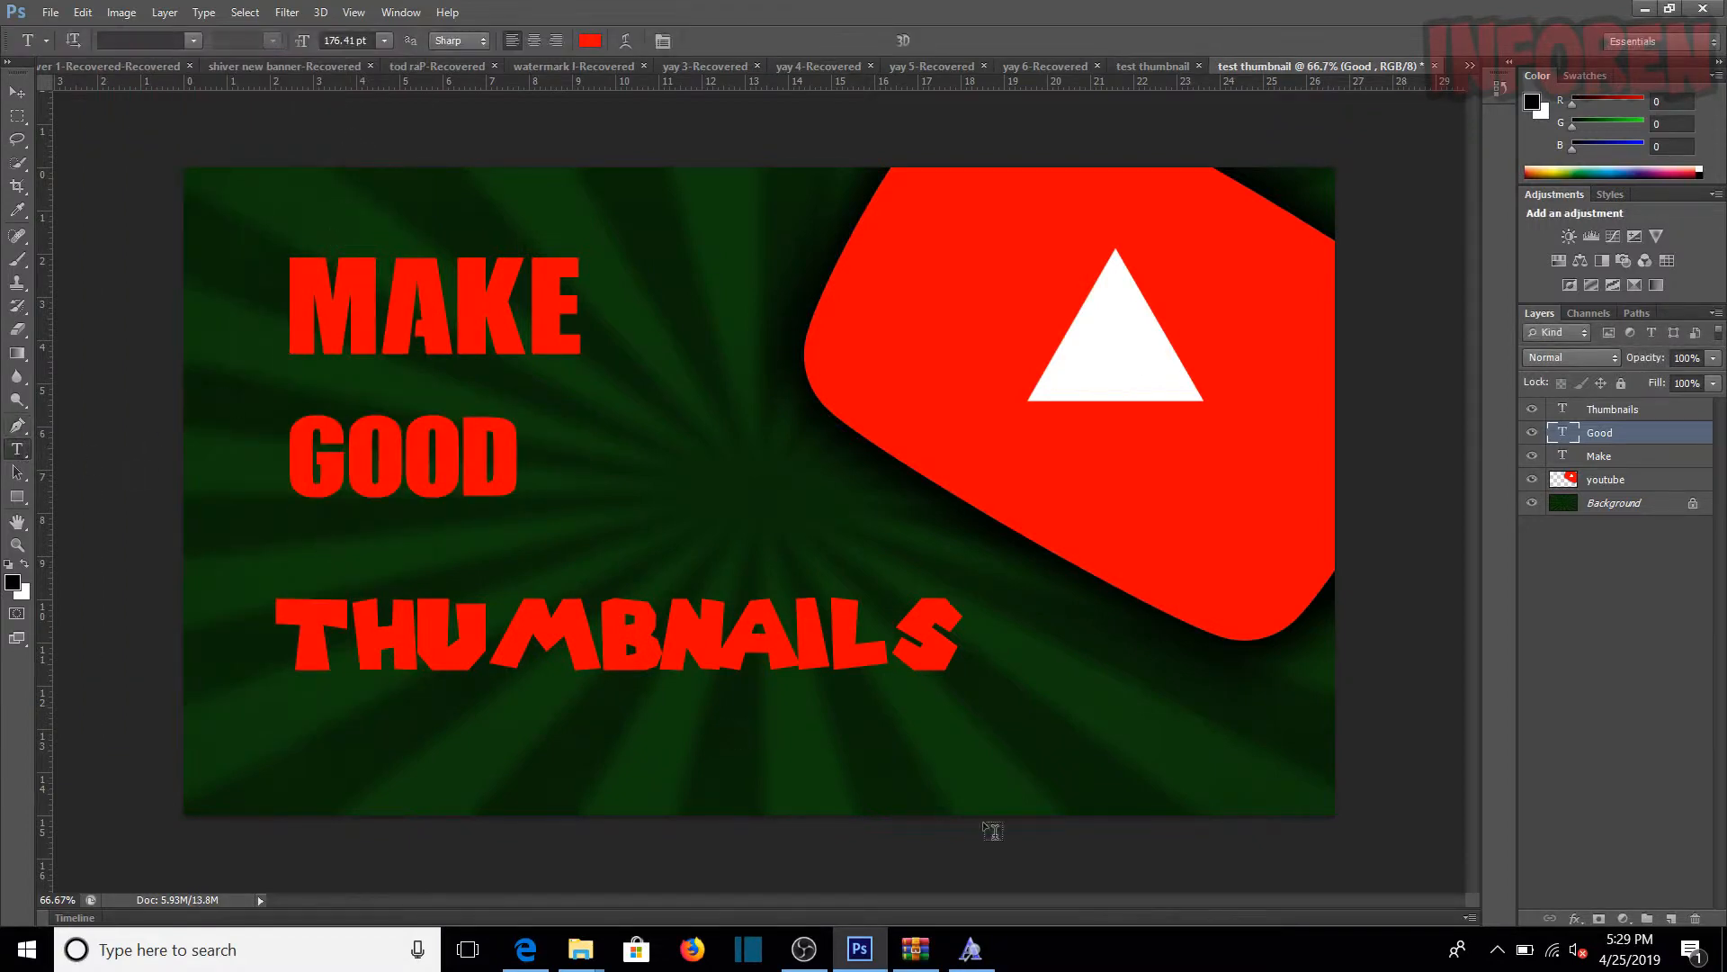
pyautogui.moveTo(956, 663); pyautogui.dragTo(268, 637)
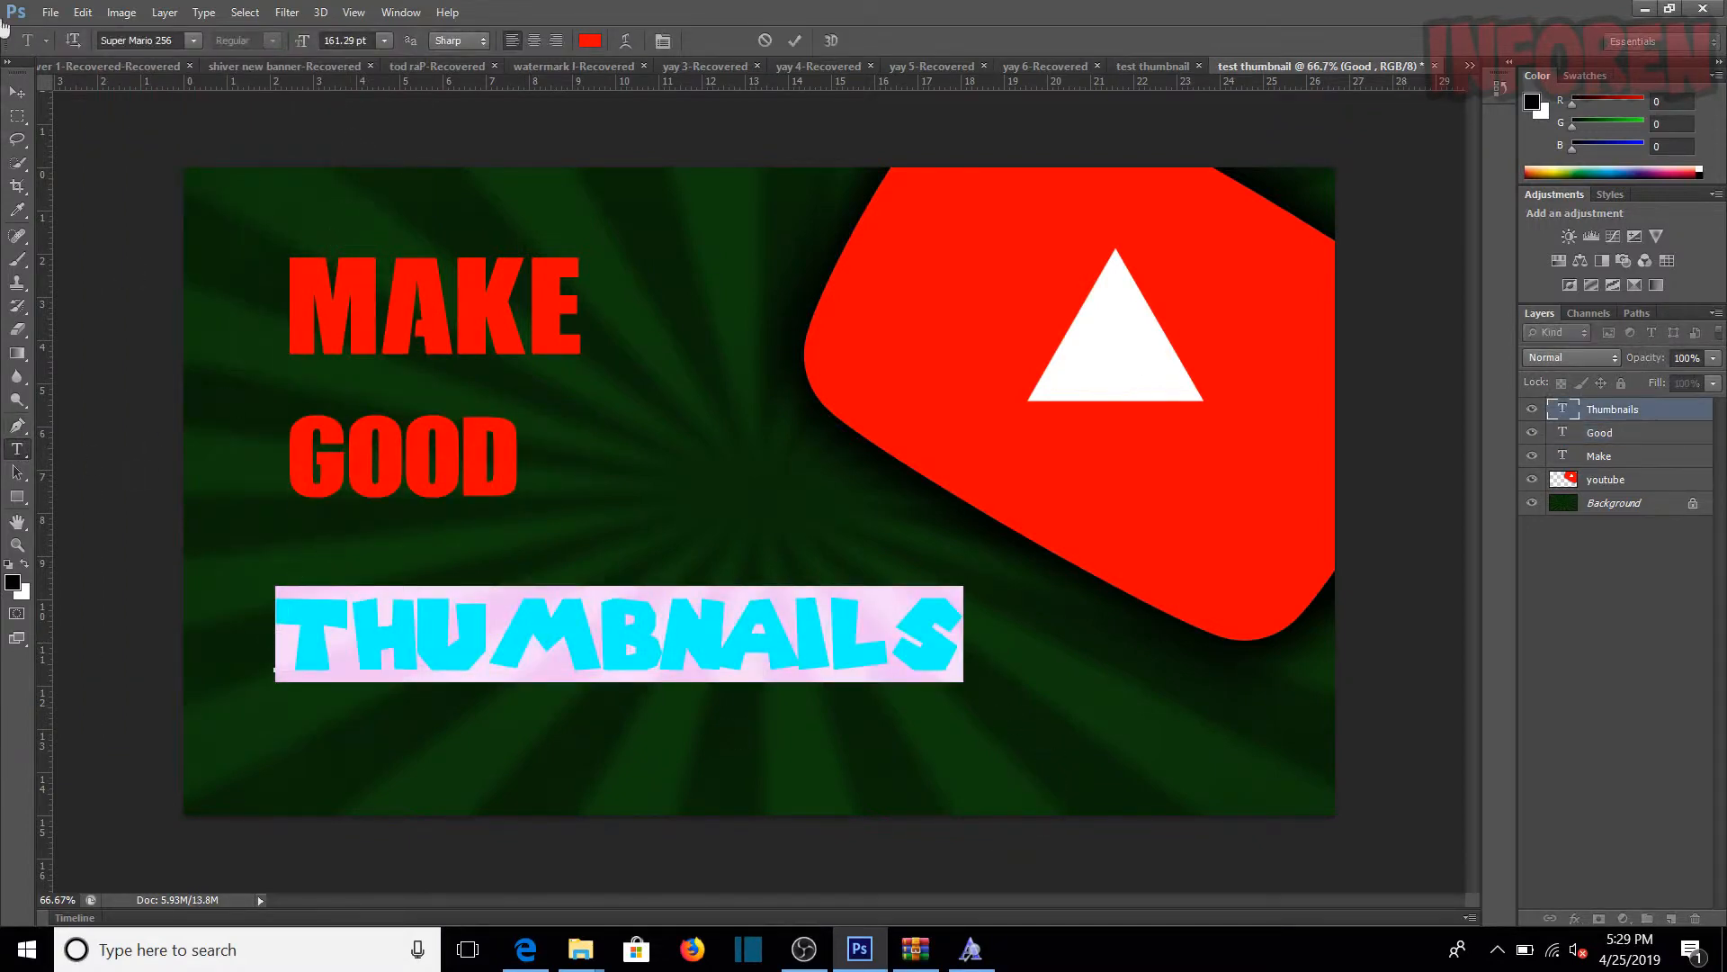
pyautogui.click(192, 38)
pyautogui.scroll(5, 234, 431)
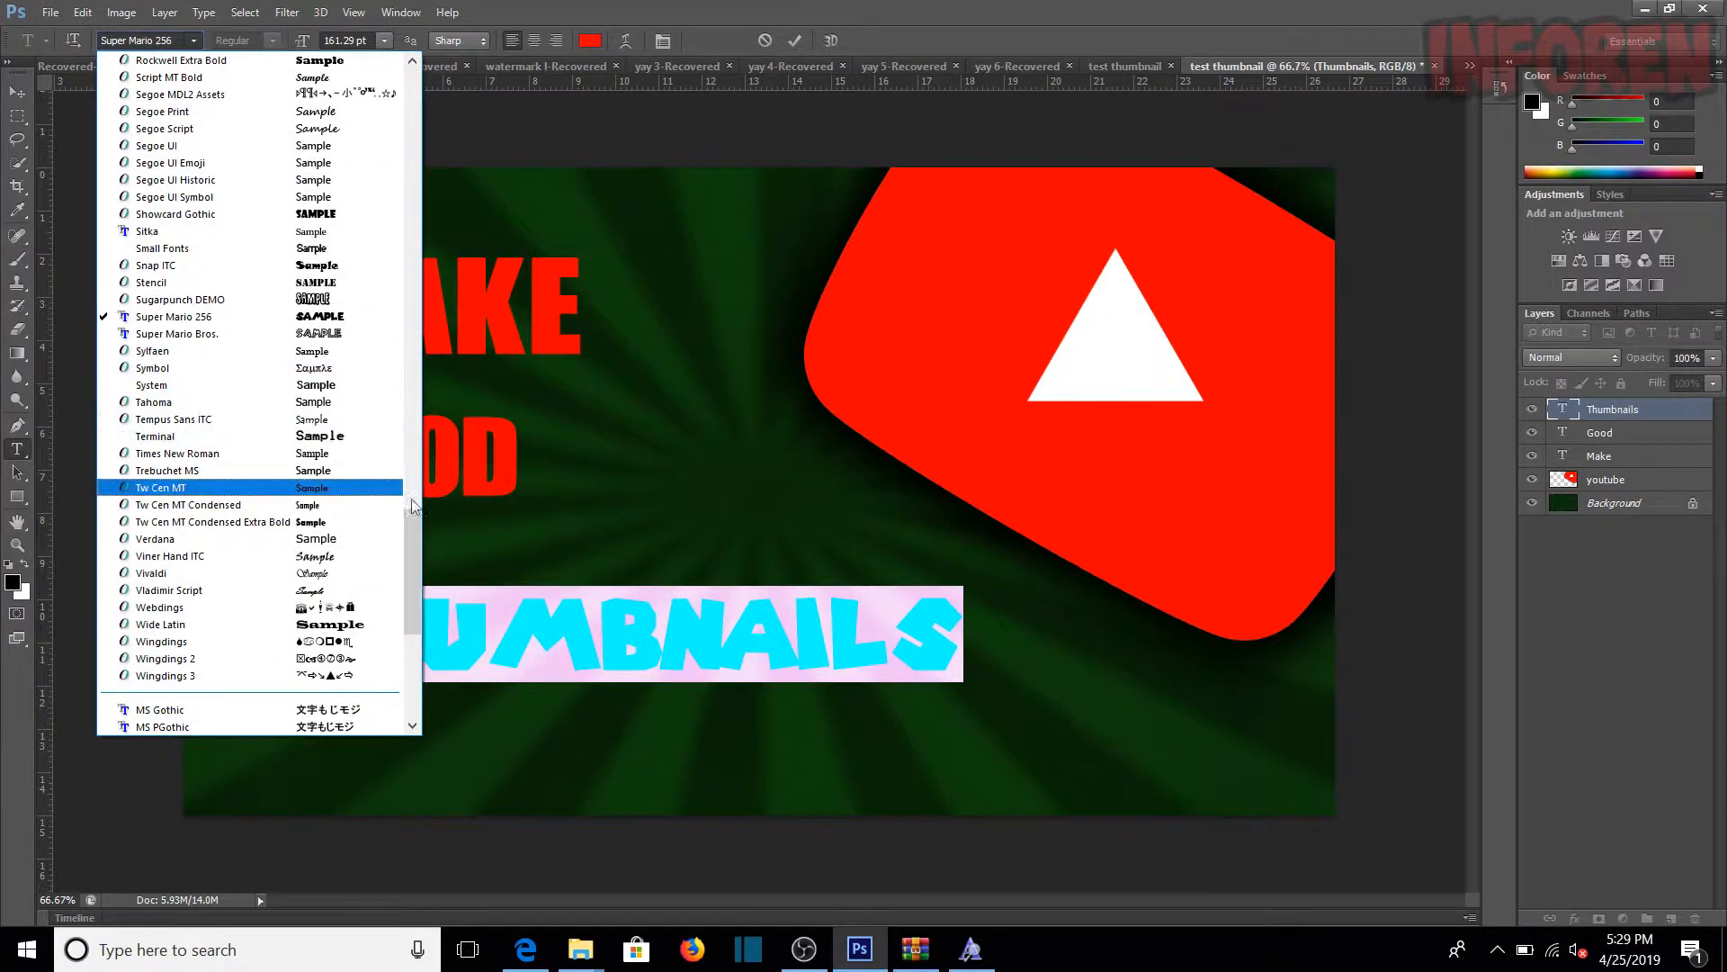
pyautogui.moveTo(414, 553); pyautogui.dragTo(399, 178)
pyautogui.click(297, 146)
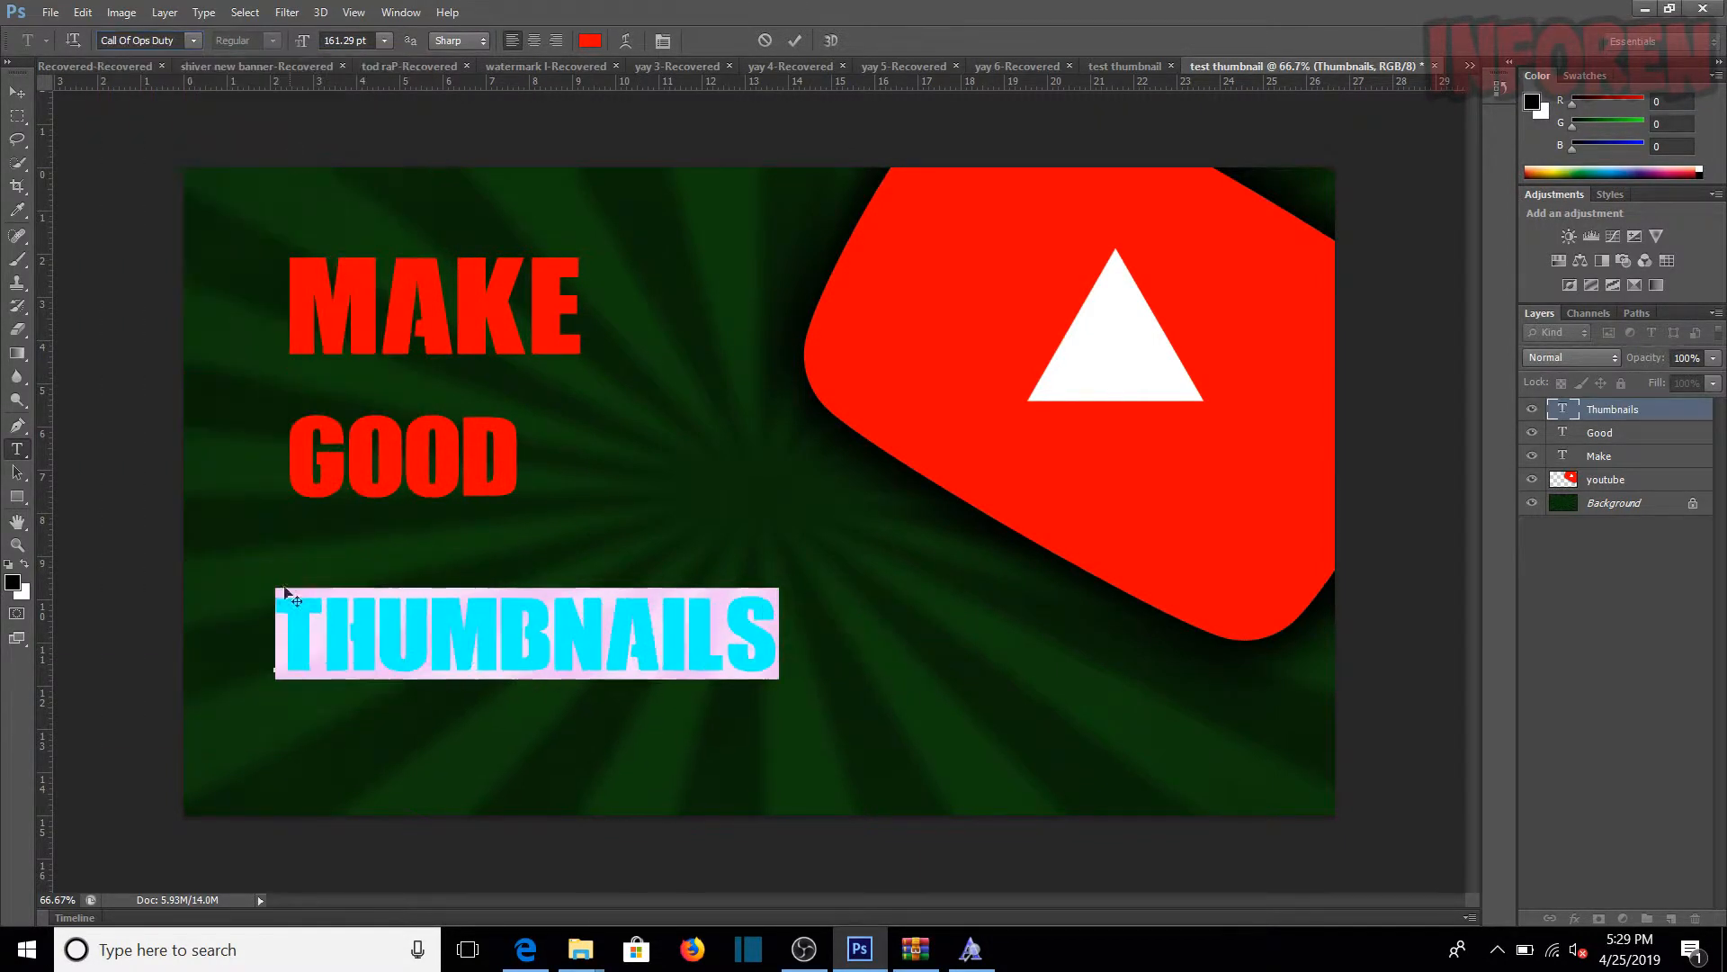
pyautogui.click(17, 353)
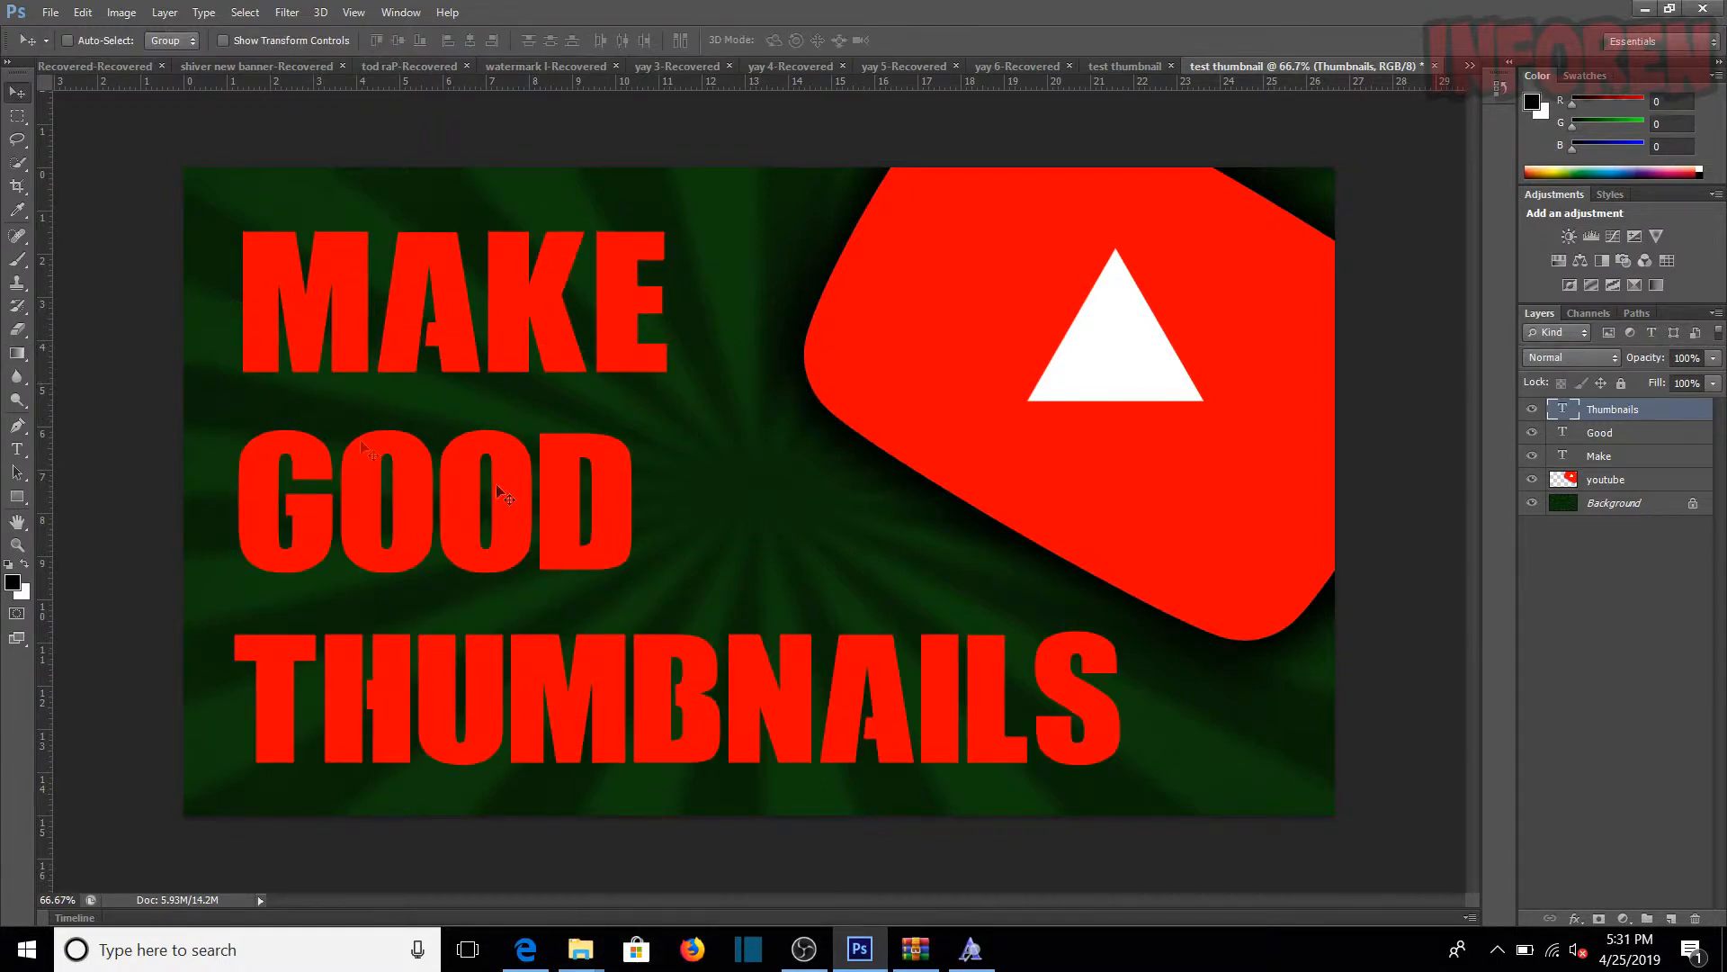
# Step: Rasterize the Make, Good and Thumbnails text layers
pyautogui.click(1611, 457)
pyautogui.rightClick(1633, 456)
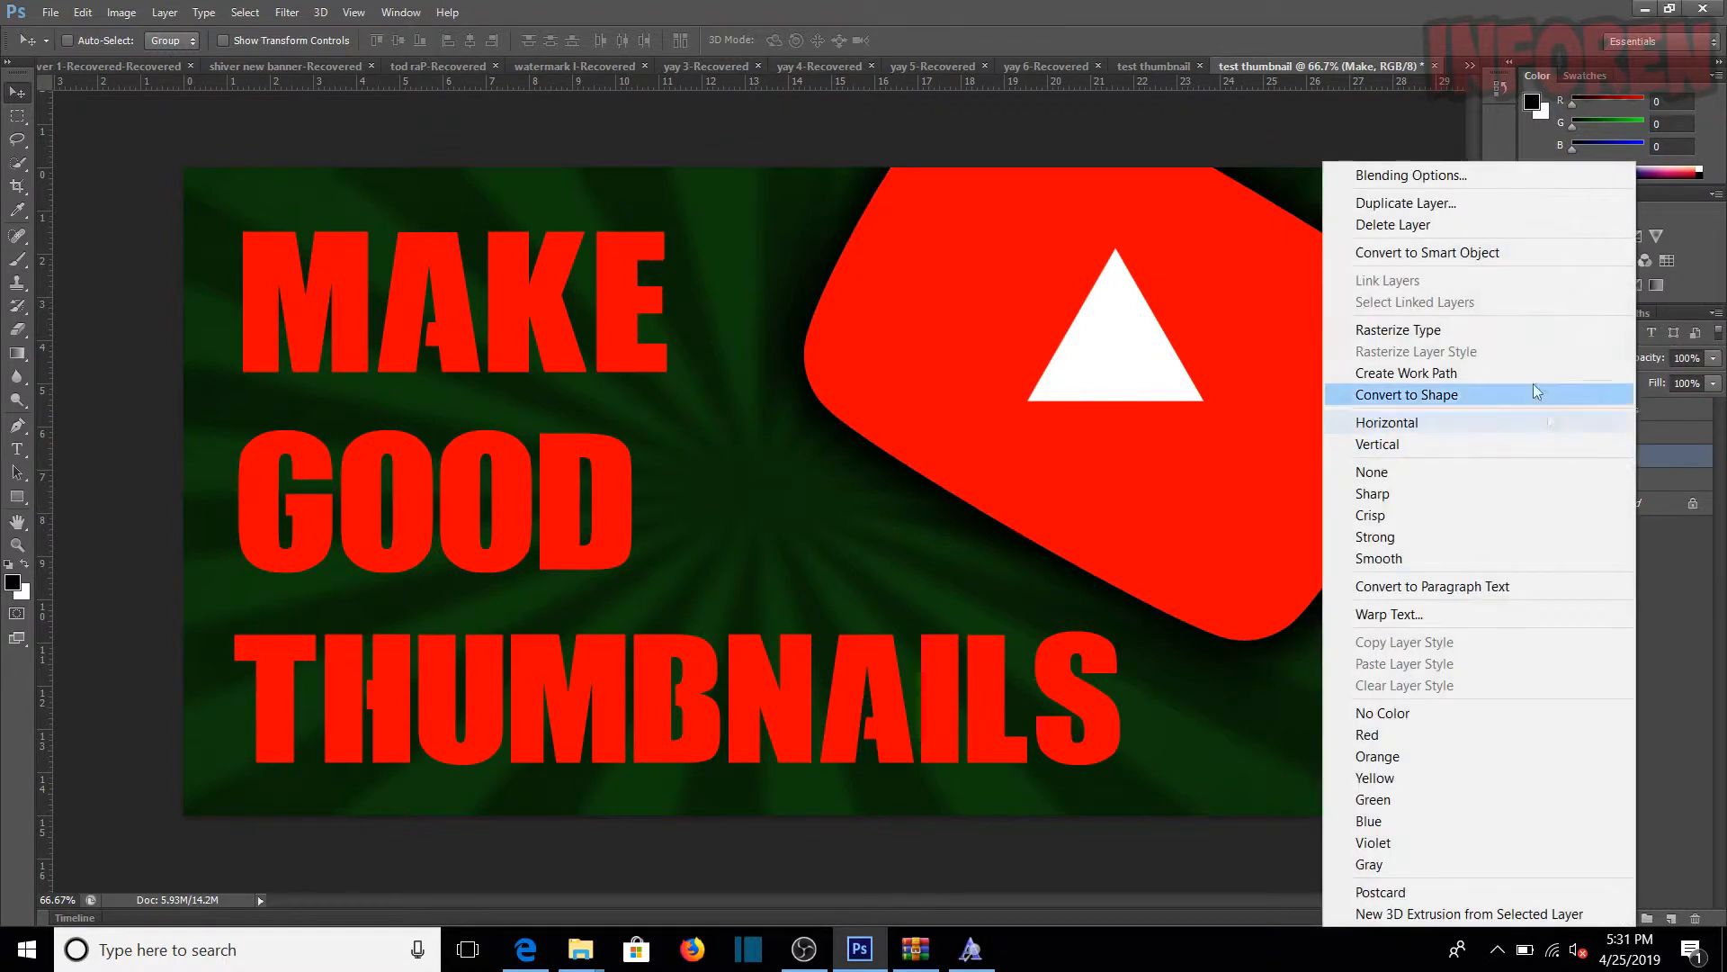
pyautogui.click(1499, 337)
pyautogui.click(1622, 433)
pyautogui.rightClick(1620, 433)
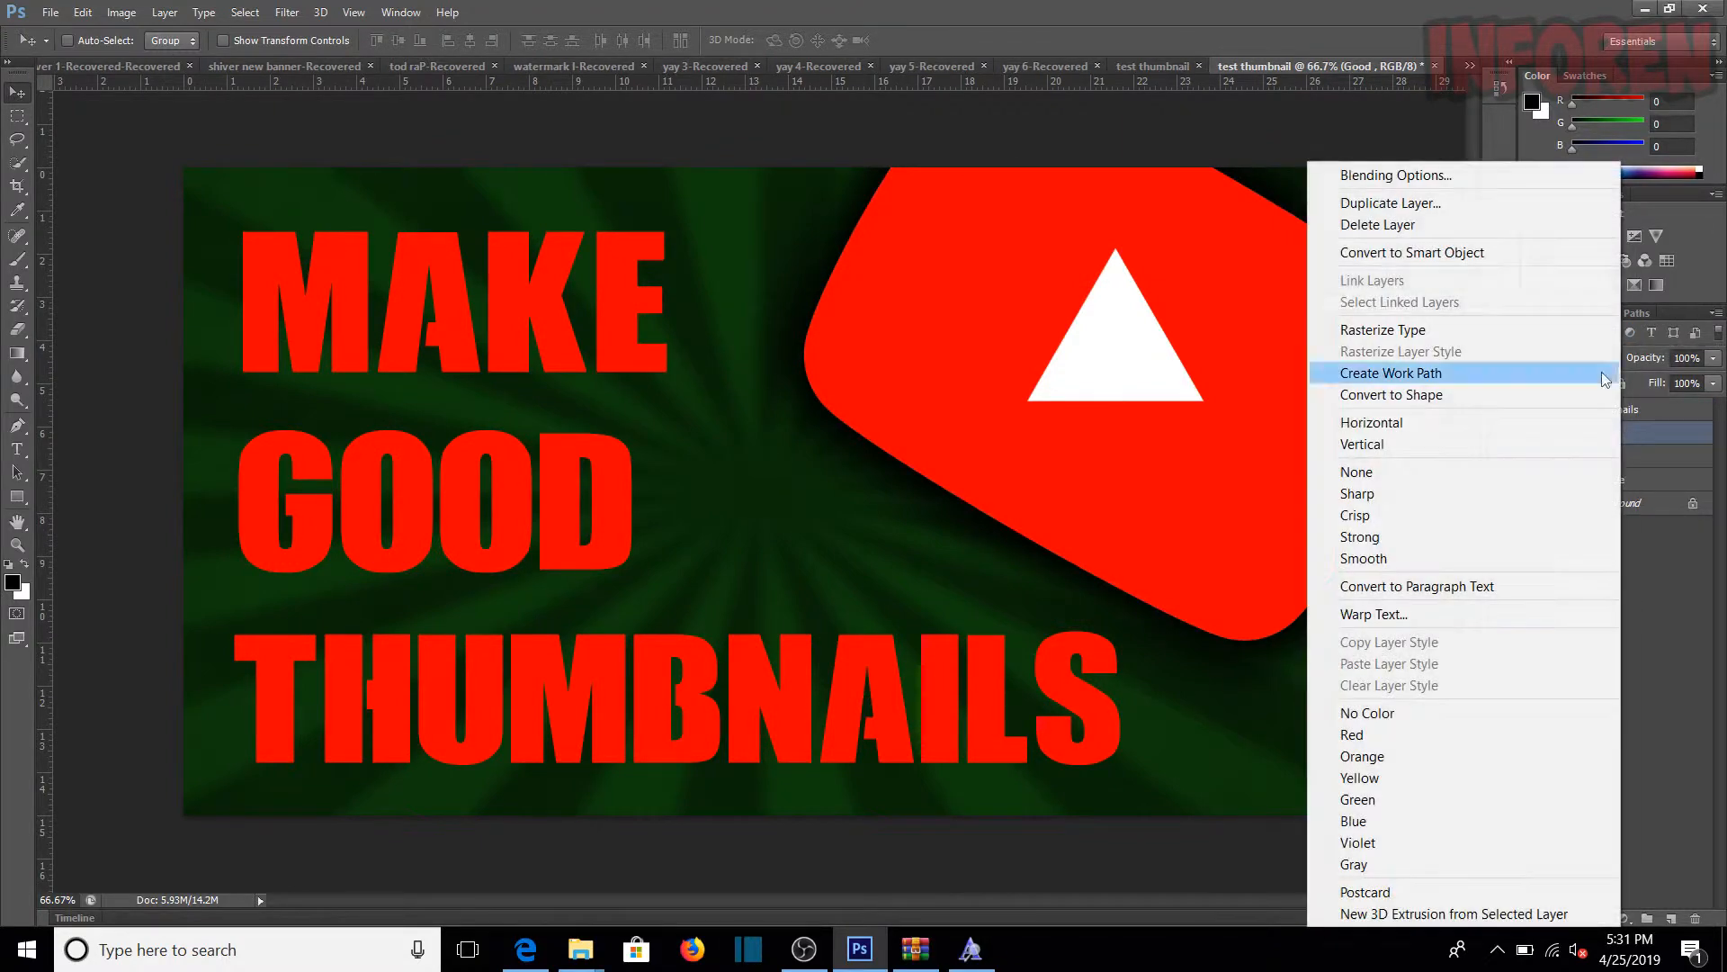
pyautogui.click(1488, 329)
pyautogui.click(1606, 410)
pyautogui.rightClick(1605, 410)
pyautogui.click(1535, 330)
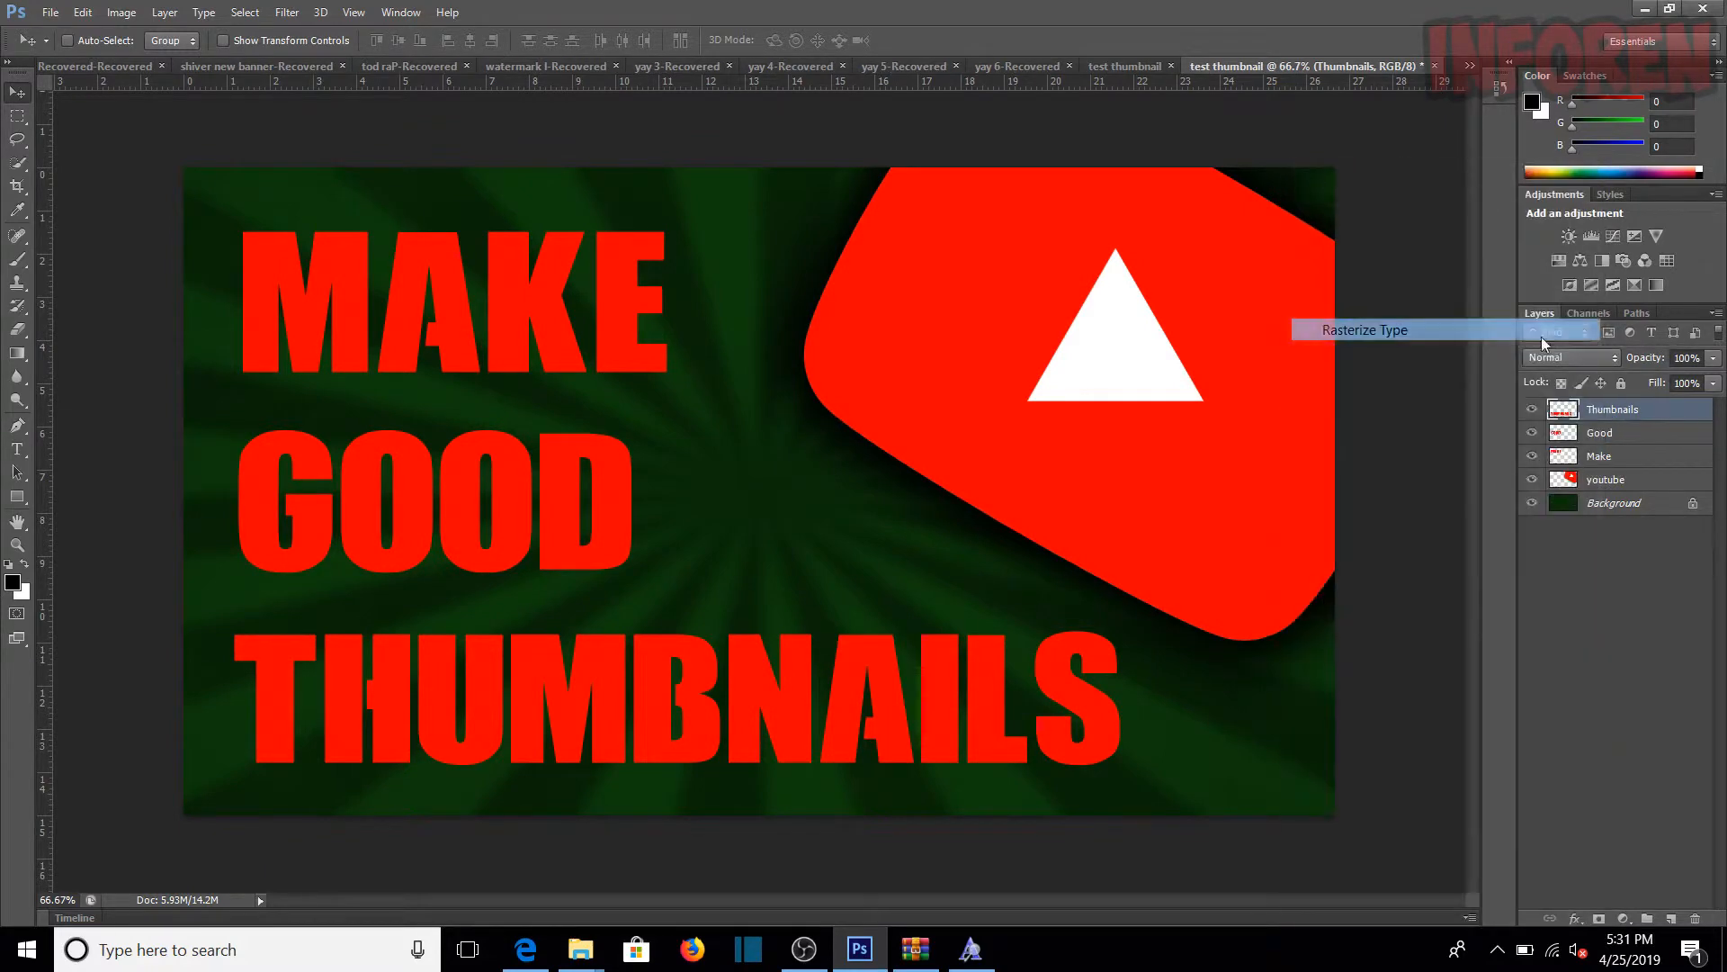
# Step: Add a Gradient Overlay effect to the rasterized Make layer
pyautogui.click(1611, 457)
pyautogui.rightClick(1611, 456)
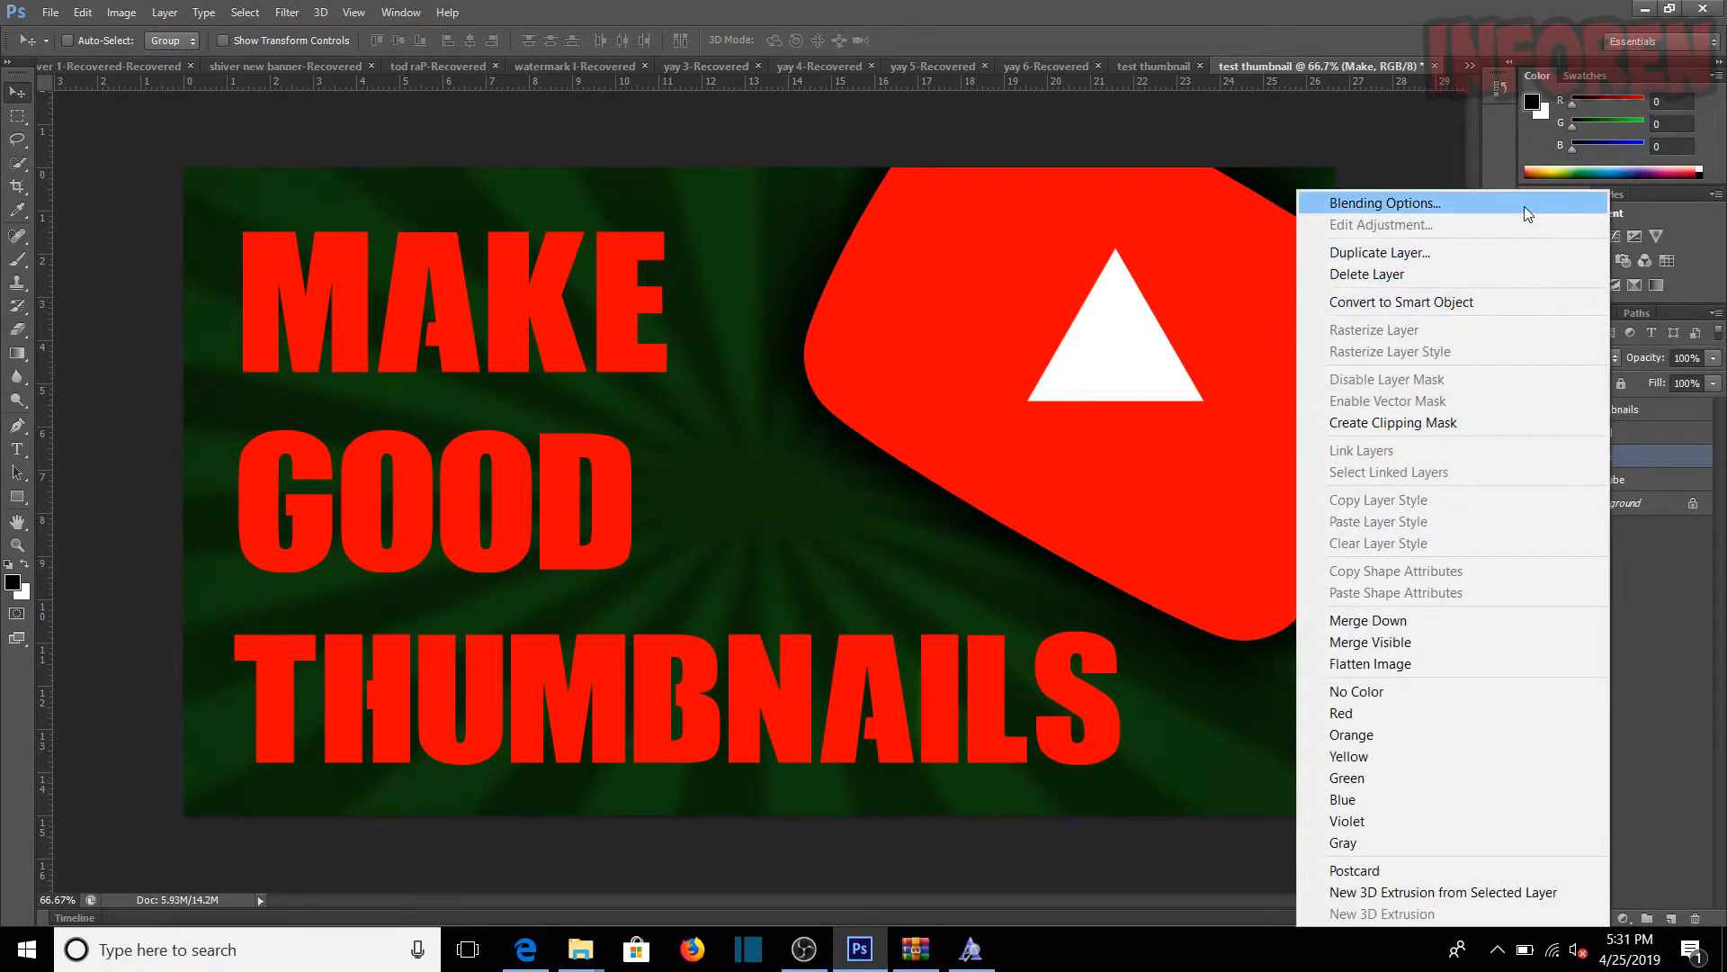
pyautogui.click(1524, 207)
pyautogui.moveTo(606, 261); pyautogui.dragTo(932, 250)
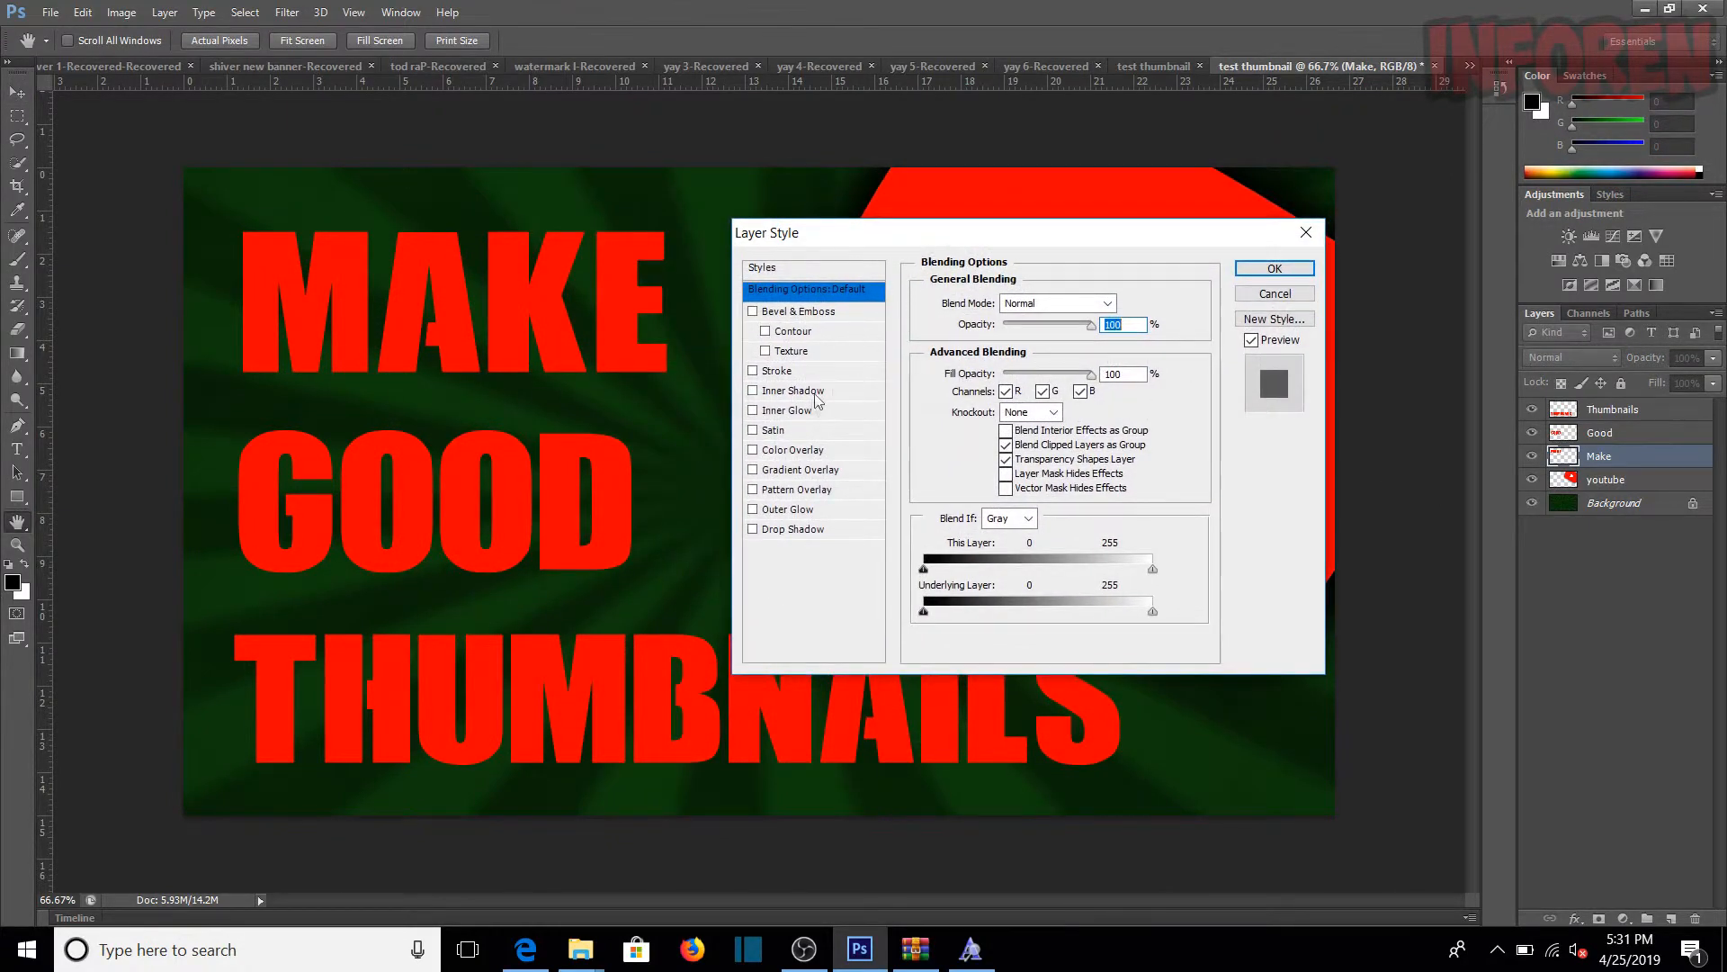
pyautogui.click(796, 471)
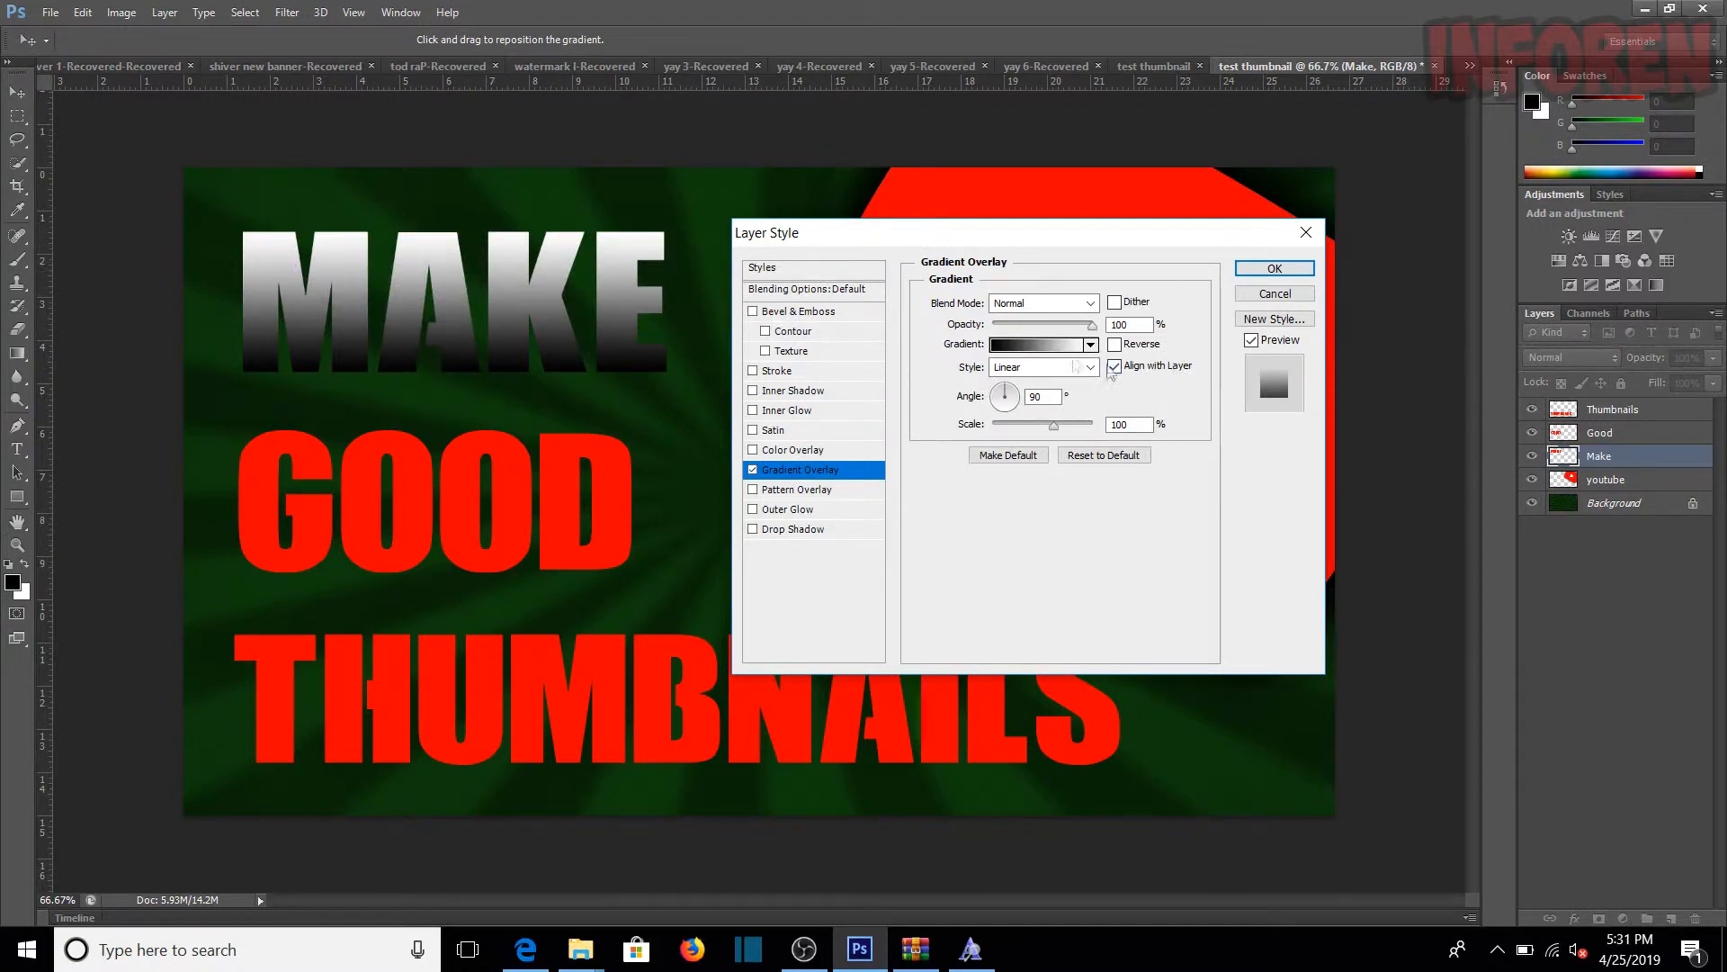
# Step: Recolour the black stop of the Make overlay's black-to-white gradient to grey 999999 and accept the gradient
pyautogui.click(1039, 349)
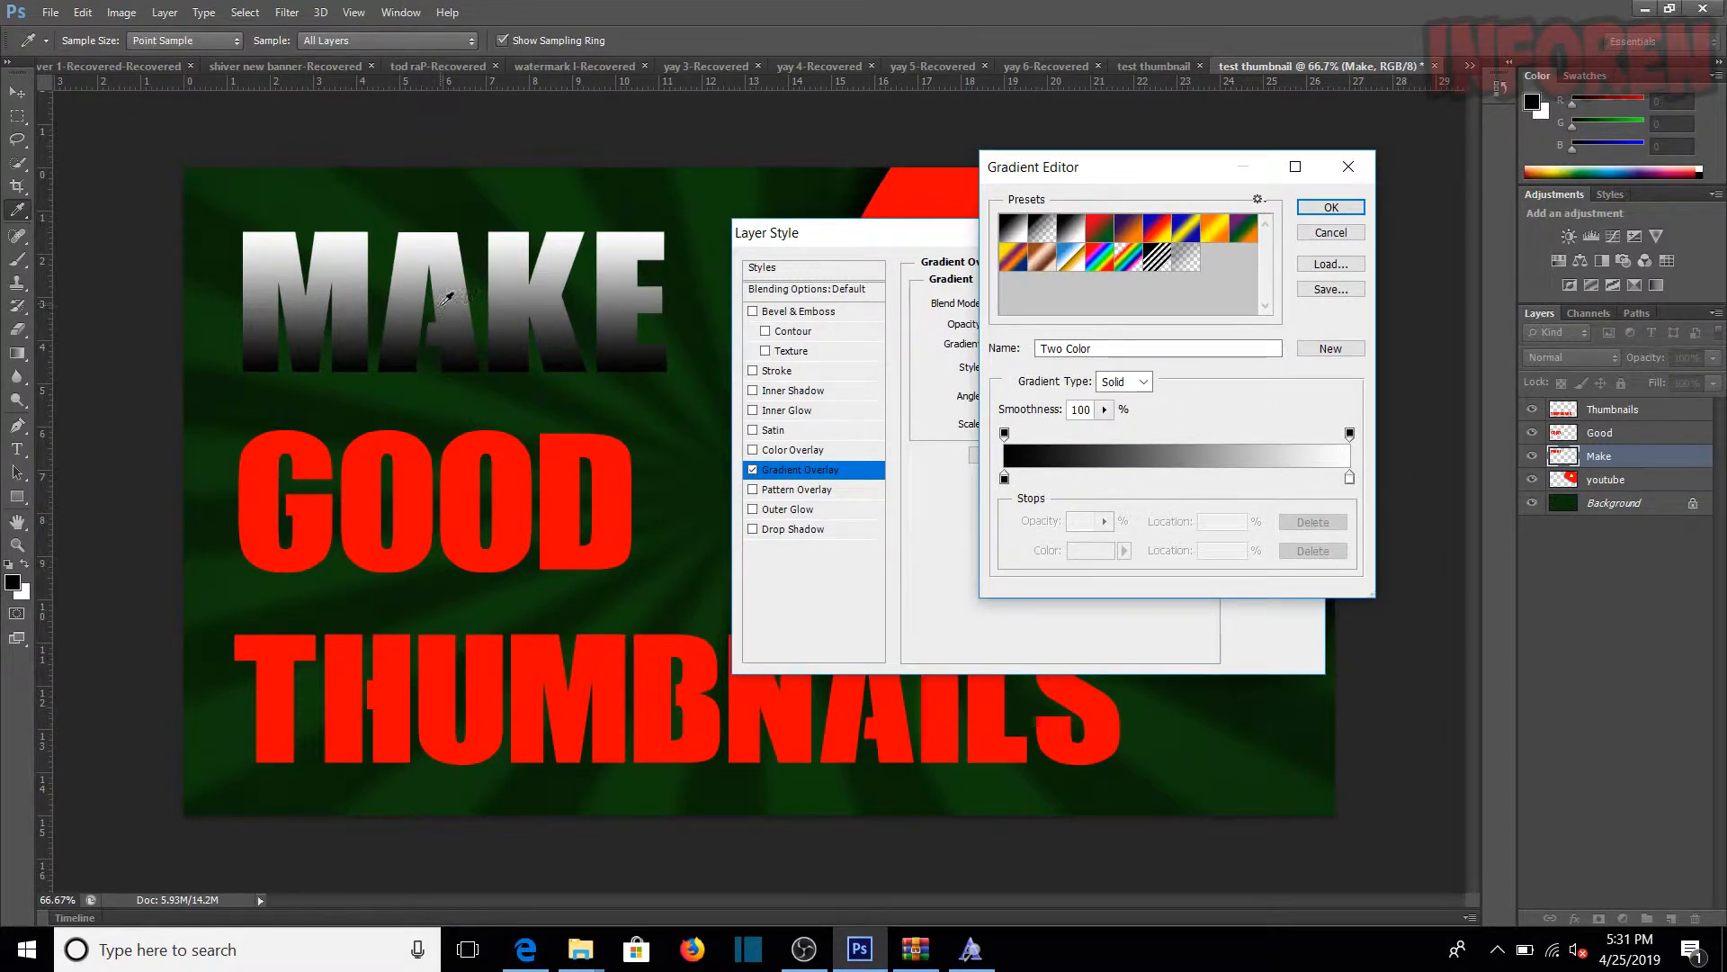
pyautogui.doubleClick(1005, 478)
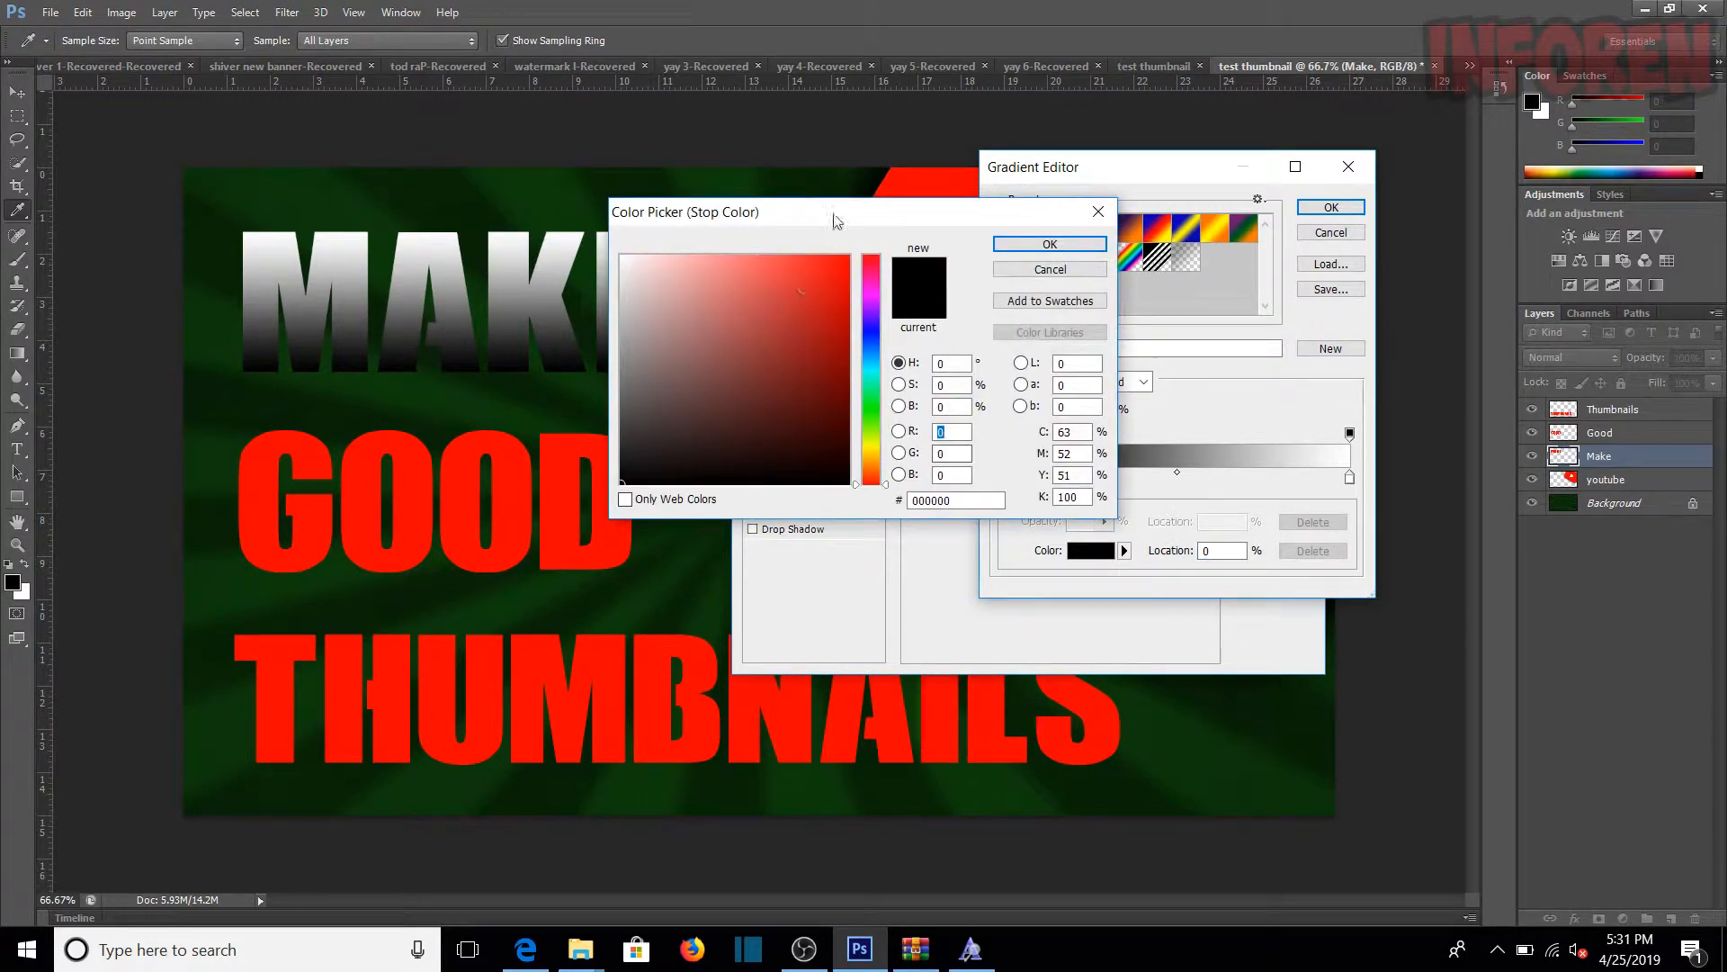
pyautogui.moveTo(836, 220); pyautogui.dragTo(865, 241)
pyautogui.click(598, 358)
pyautogui.click(622, 370)
pyautogui.click(622, 366)
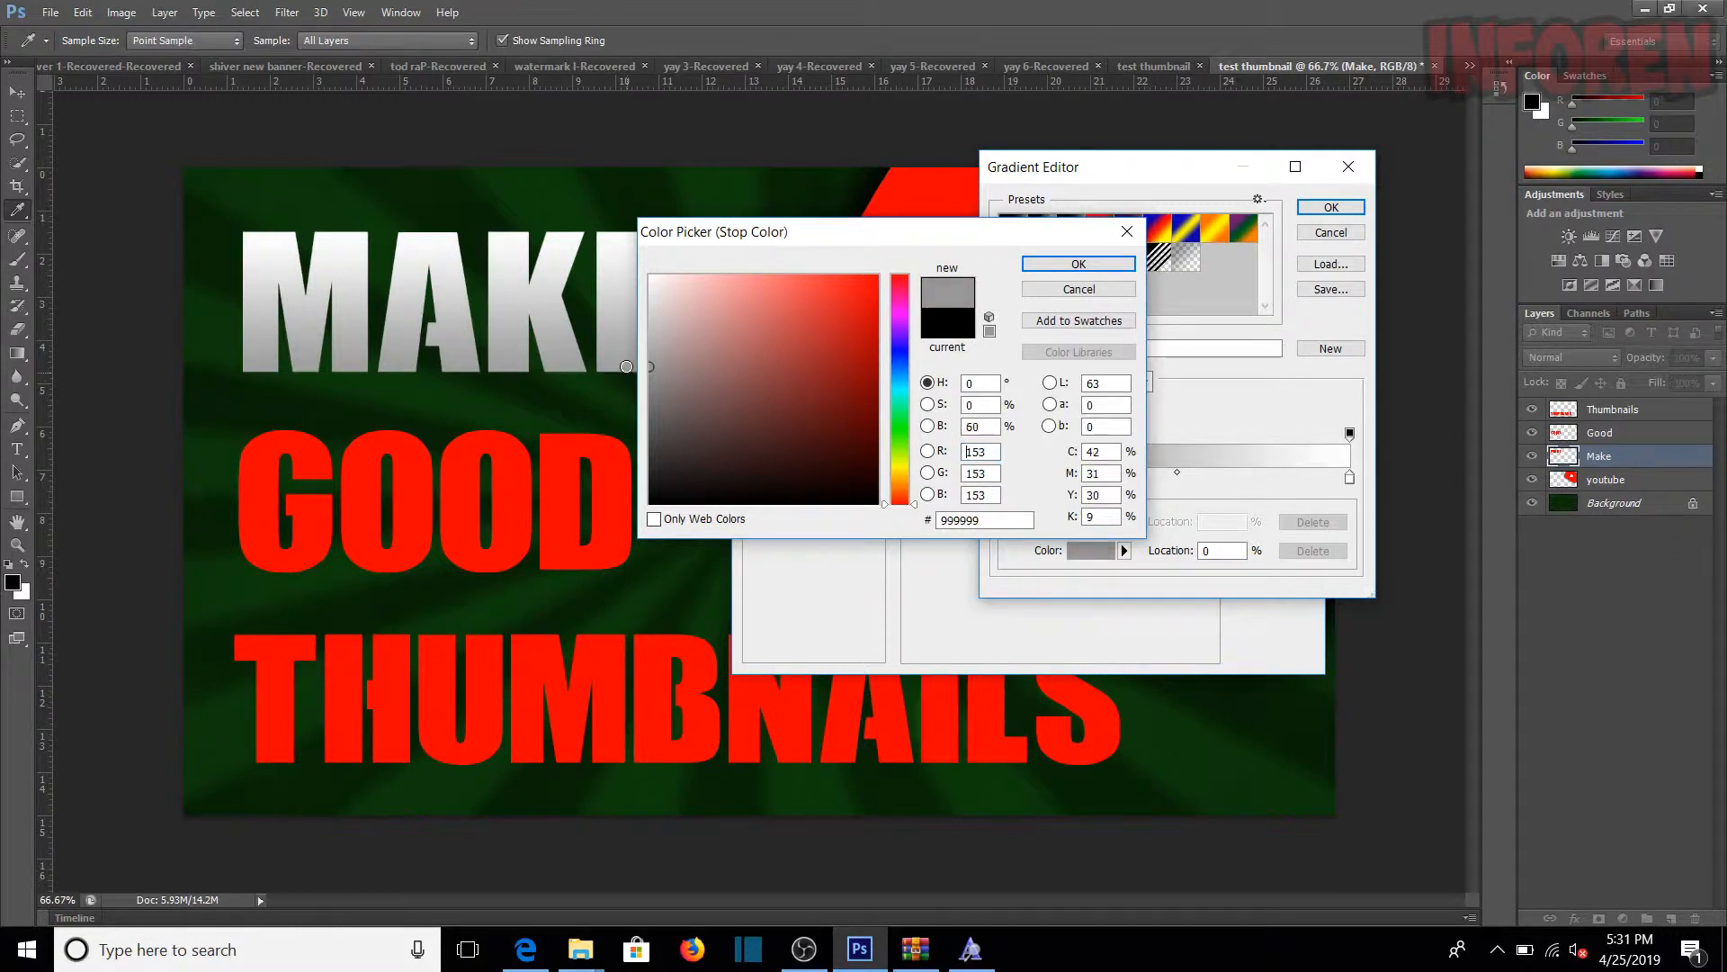
pyautogui.click(1079, 264)
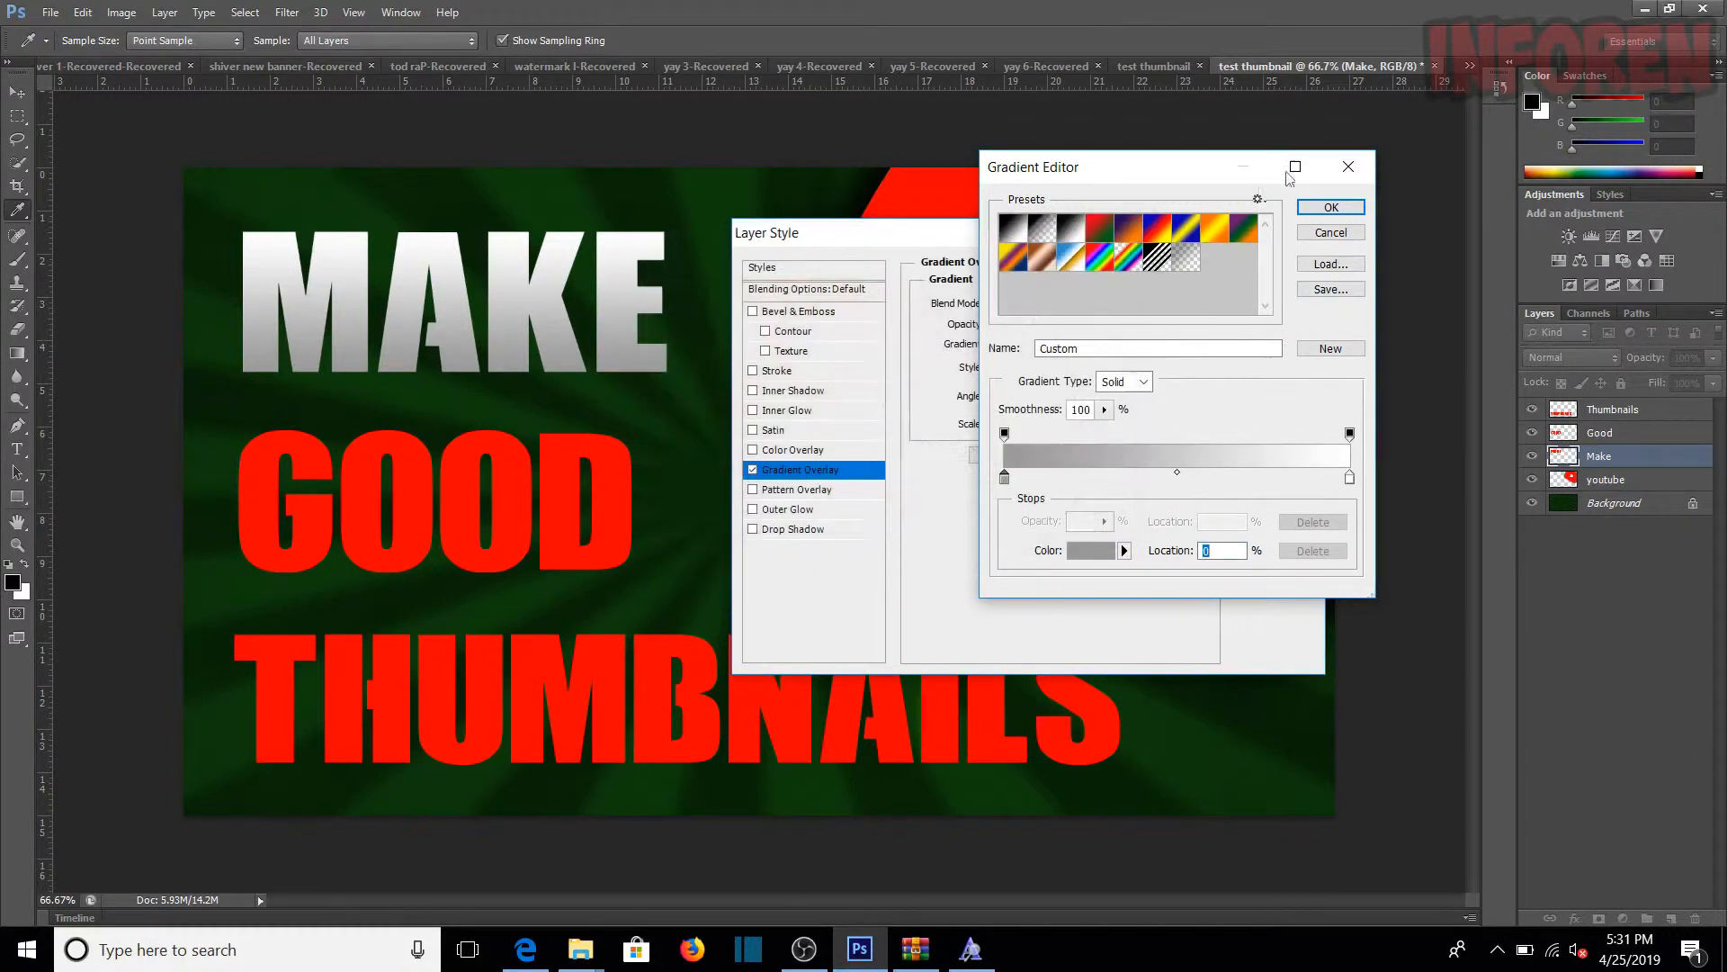
pyautogui.click(1332, 209)
# Step: Add a 16 px black outside Stroke to the Make layer and apply the layer style
pyautogui.click(753, 370)
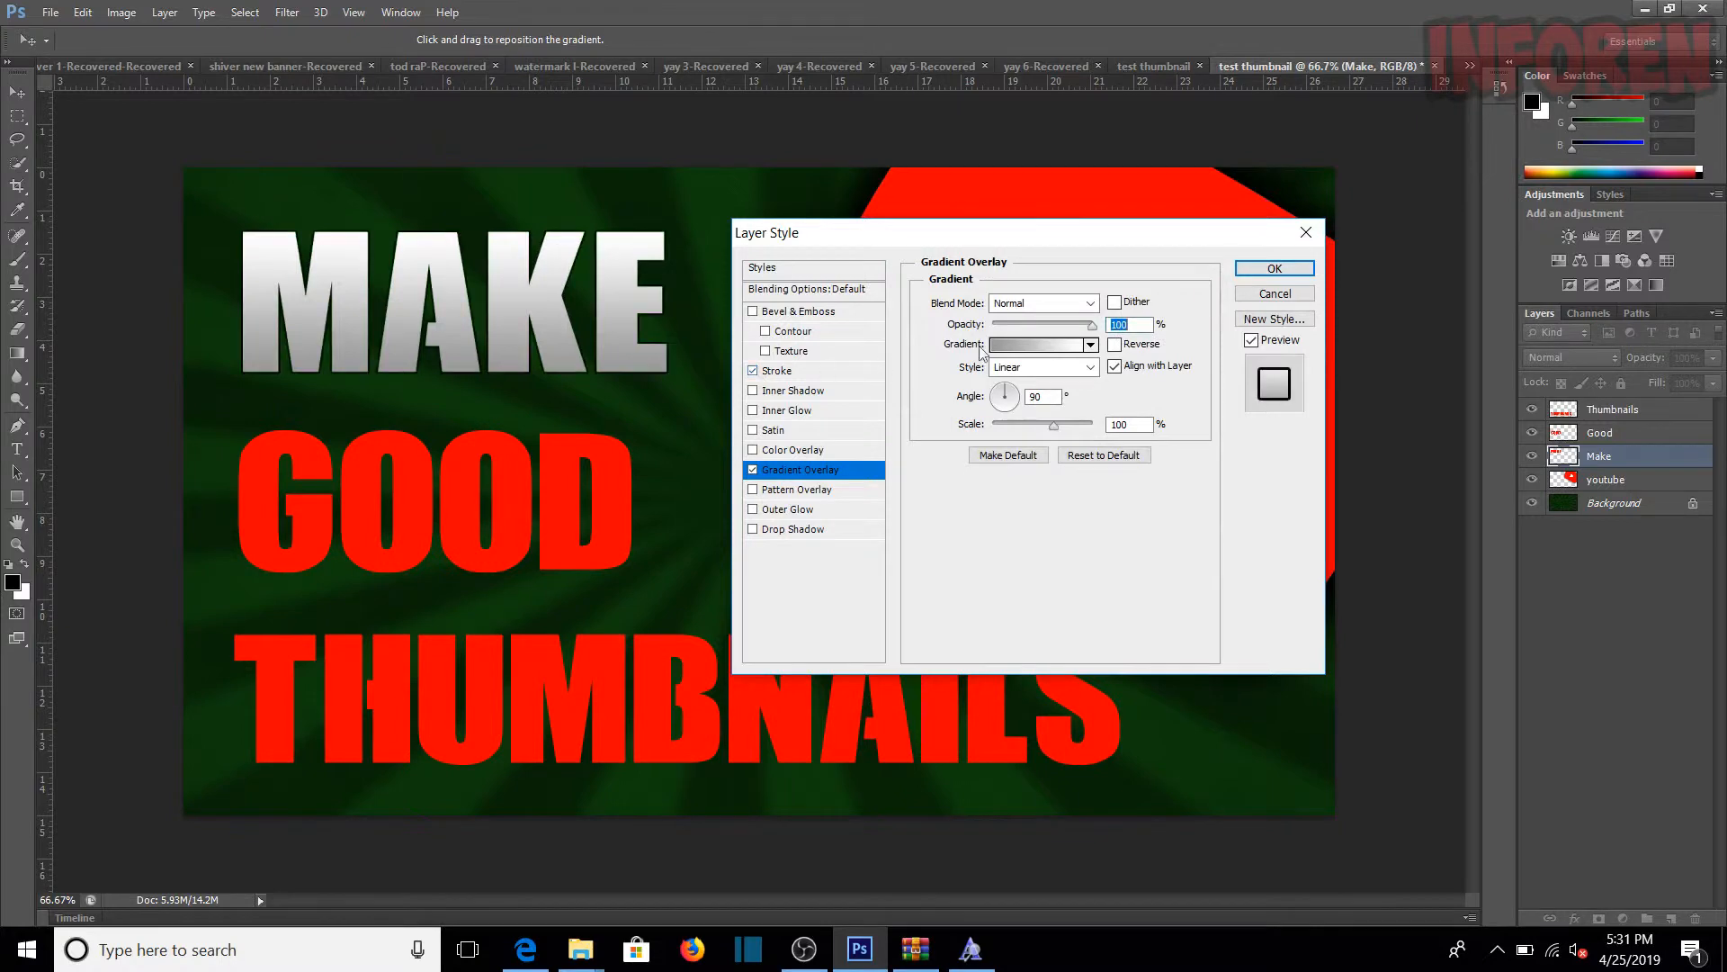
pyautogui.click(834, 373)
pyautogui.moveTo(996, 302); pyautogui.dragTo(1006, 307)
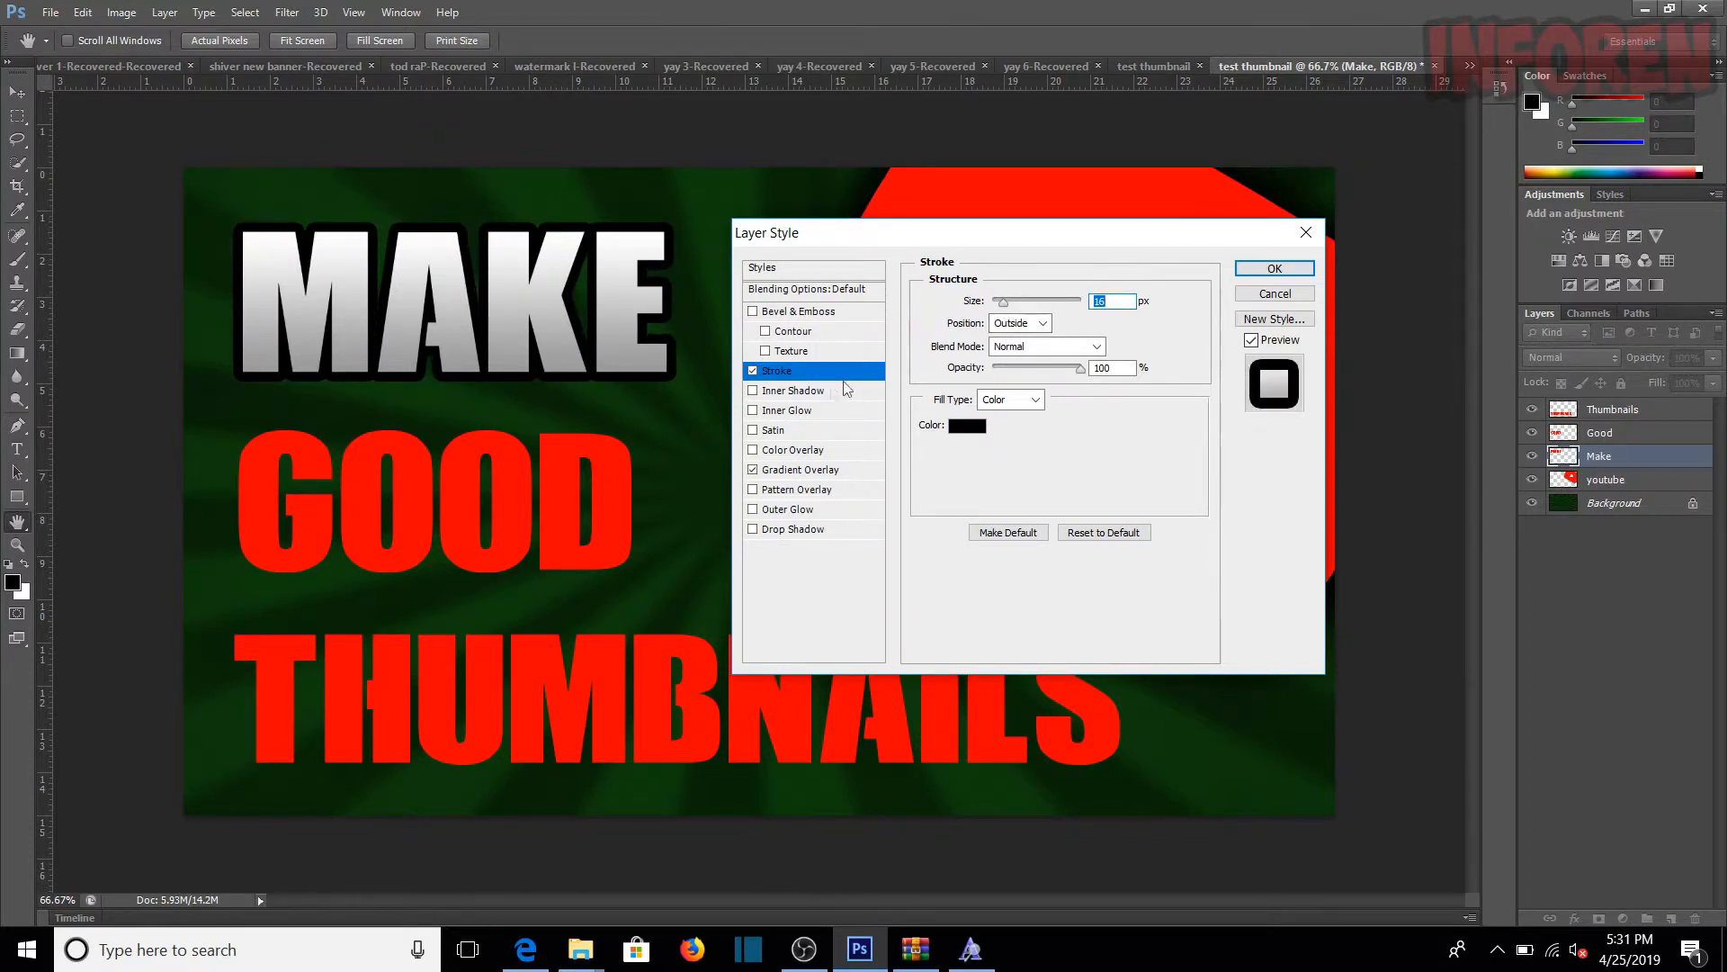
pyautogui.click(1275, 268)
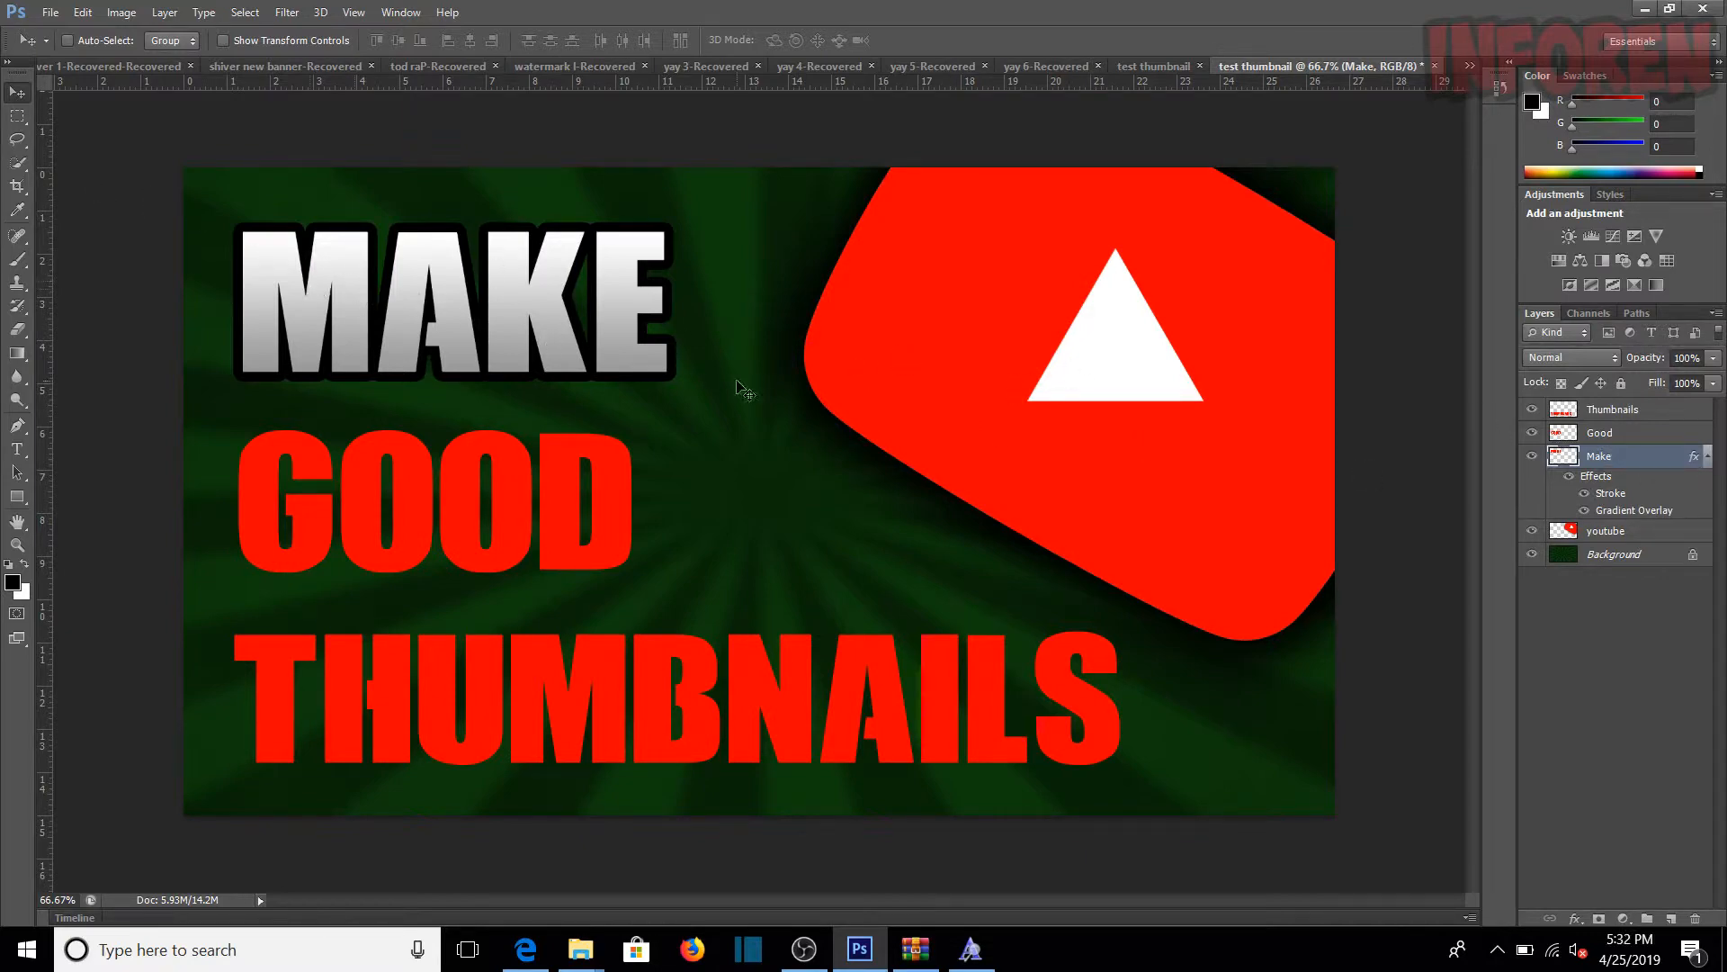
# Step: Reopen the Make layer's blending options and turn off its Stroke effect
pyautogui.rightClick(1620, 459)
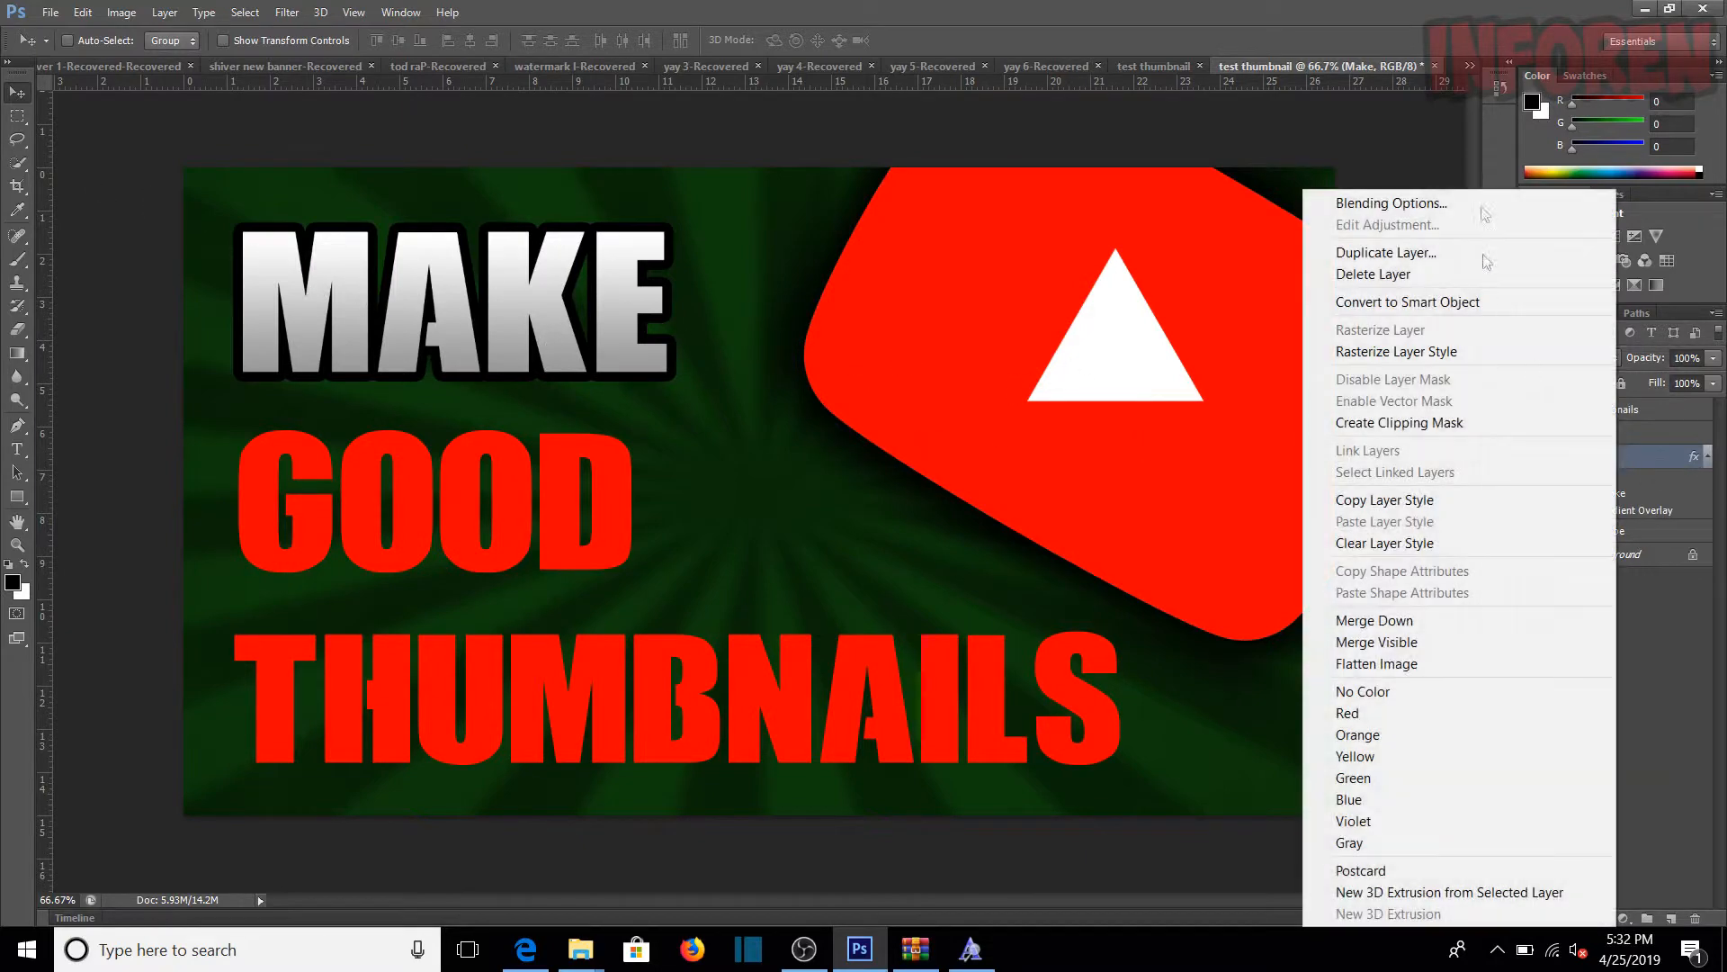
pyautogui.click(1464, 214)
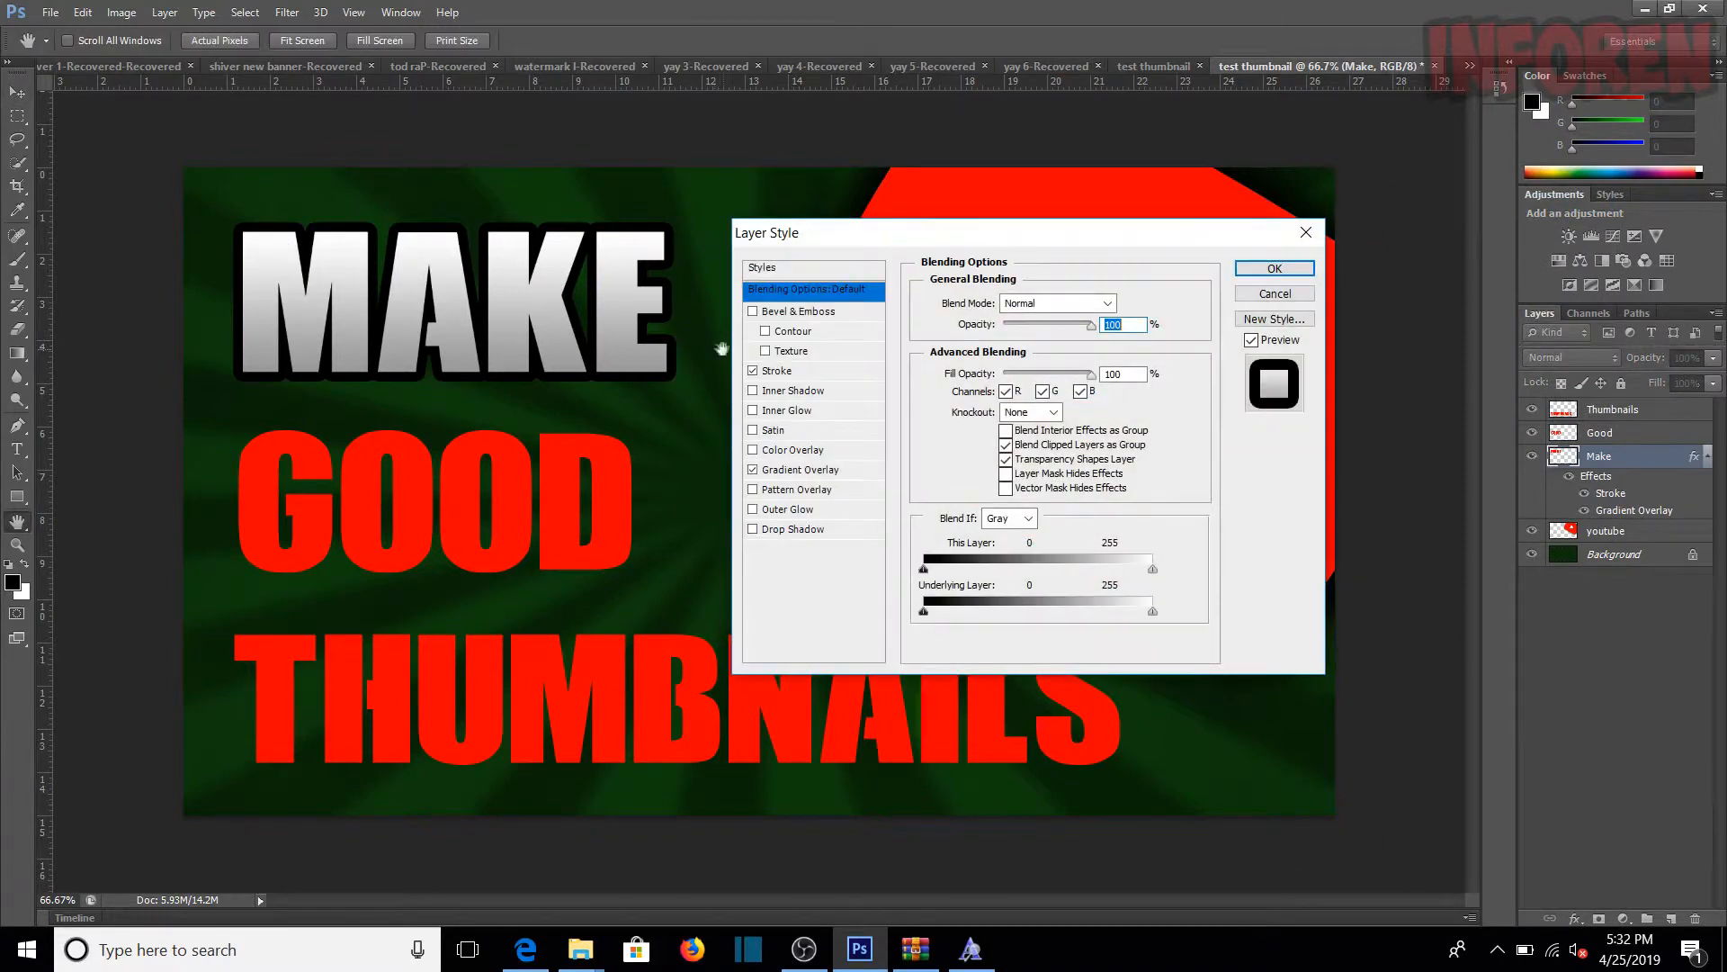
pyautogui.click(753, 371)
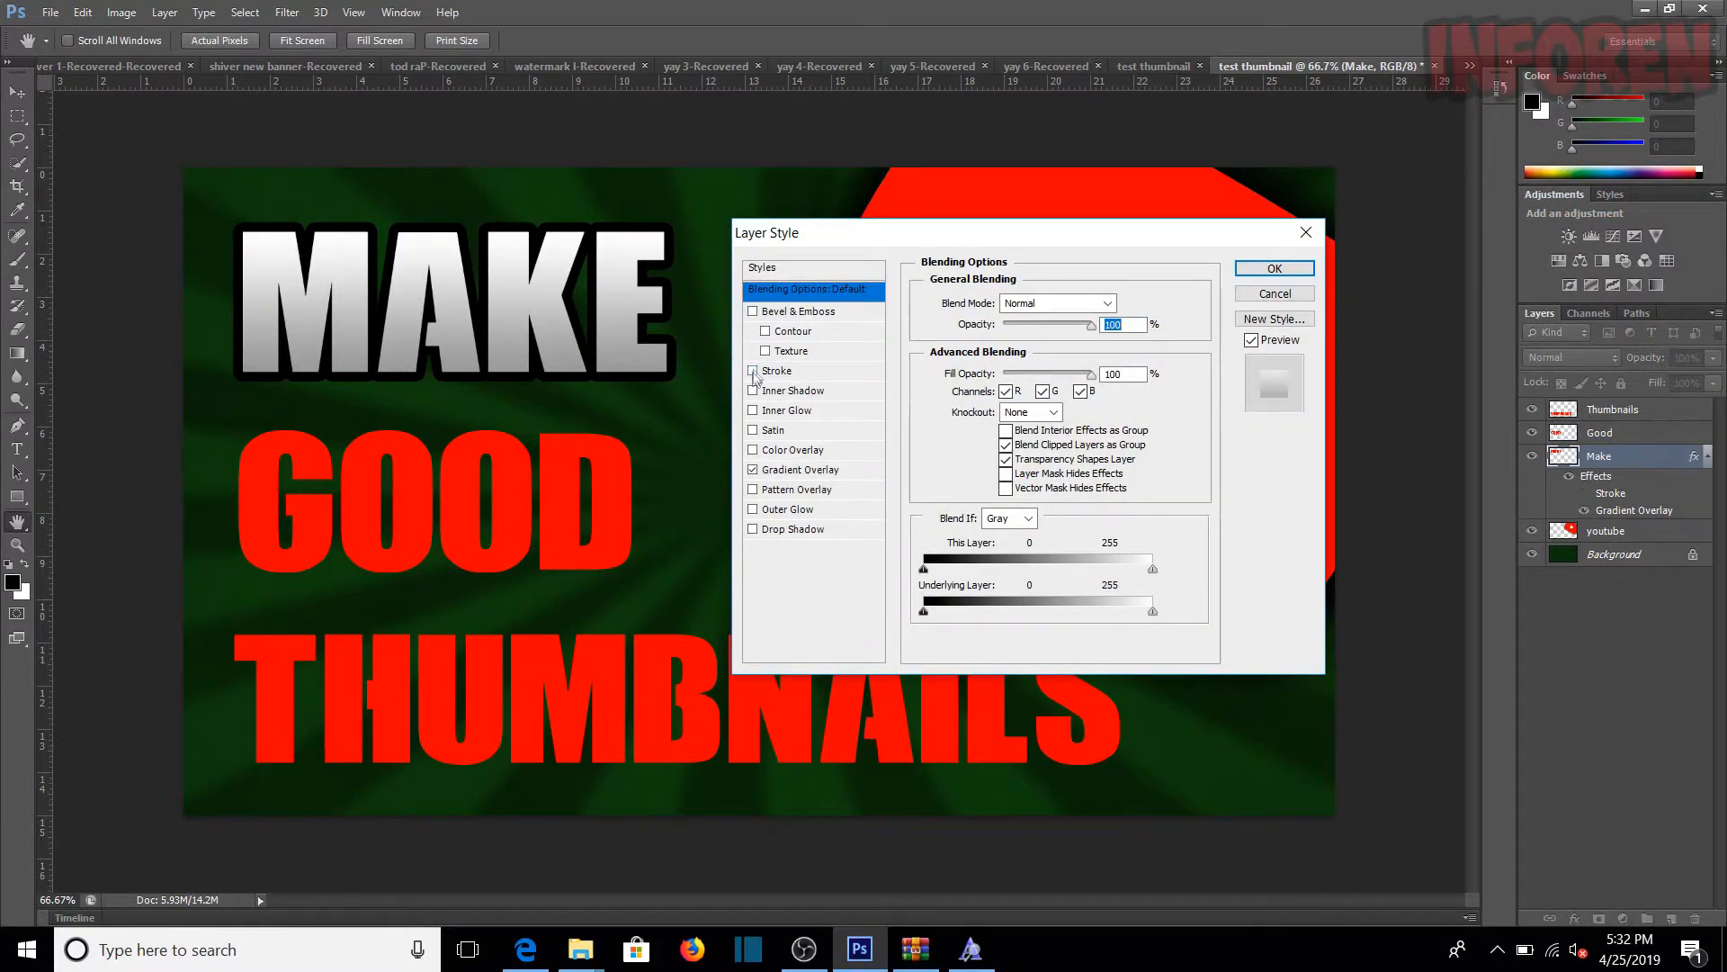
# Step: Add a Drop Shadow to the Make layer with 0 px distance, 45% spread and 49 px size, and apply the style
pyautogui.click(793, 531)
pyautogui.moveTo(997, 382); pyautogui.dragTo(983, 387)
pyautogui.click(1032, 399)
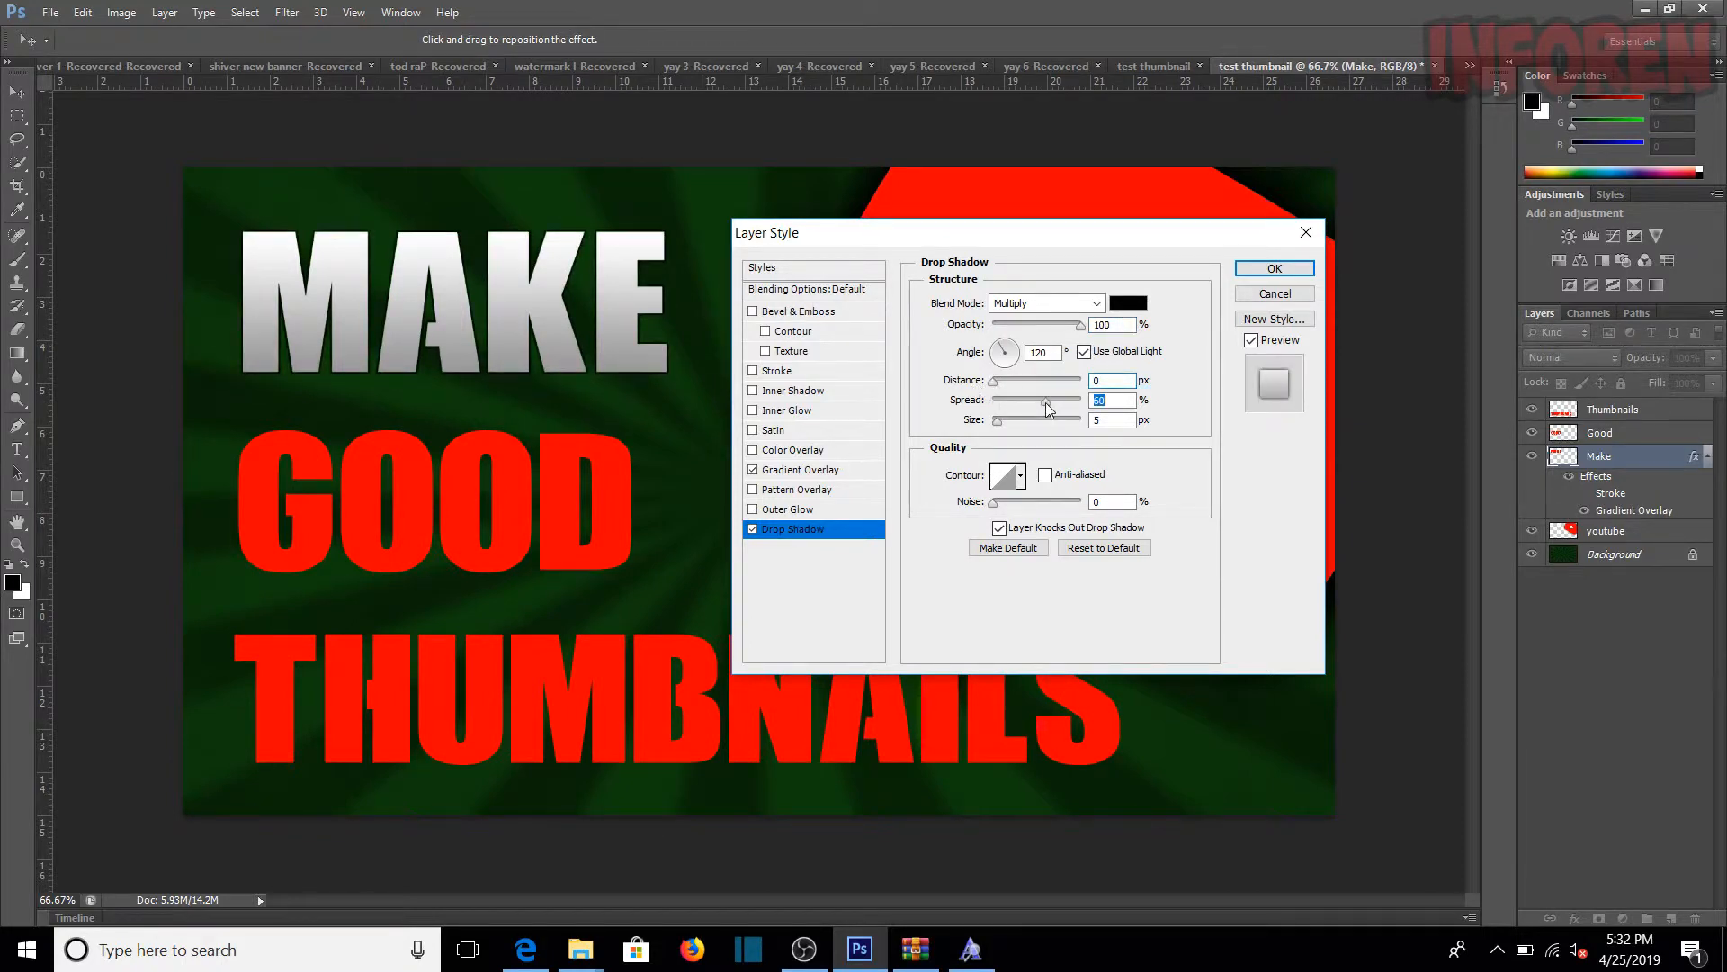
pyautogui.moveTo(1033, 419); pyautogui.dragTo(1013, 417)
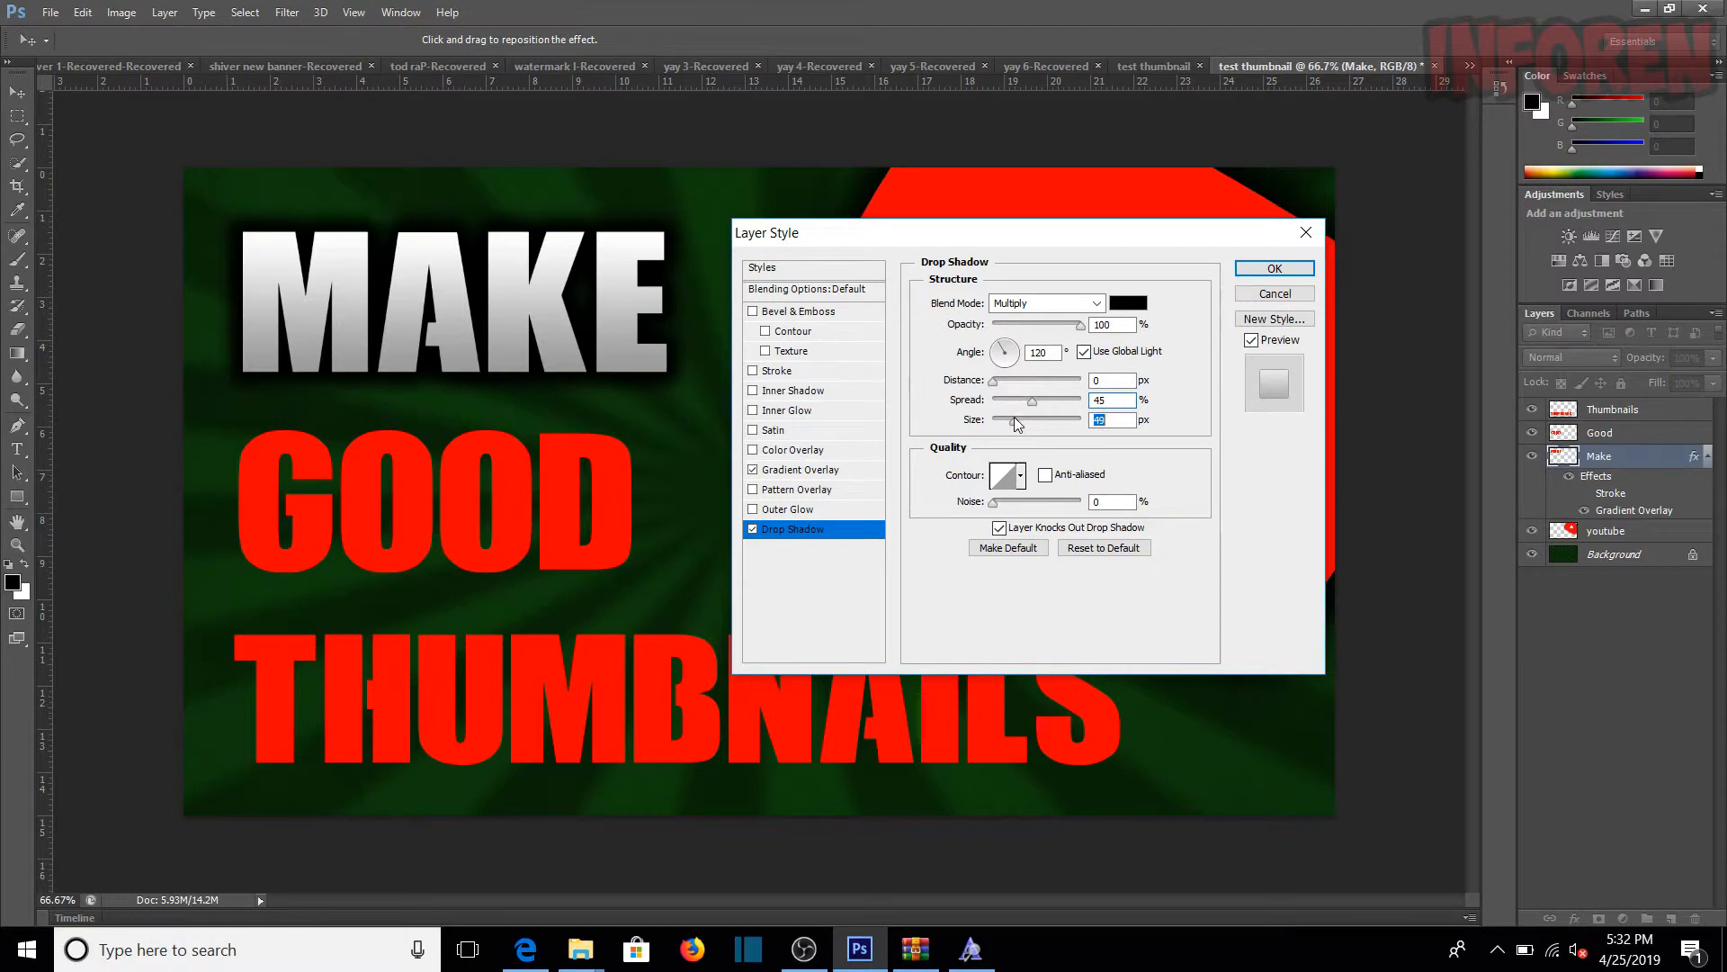
pyautogui.moveTo(962, 223); pyautogui.dragTo(803, 211)
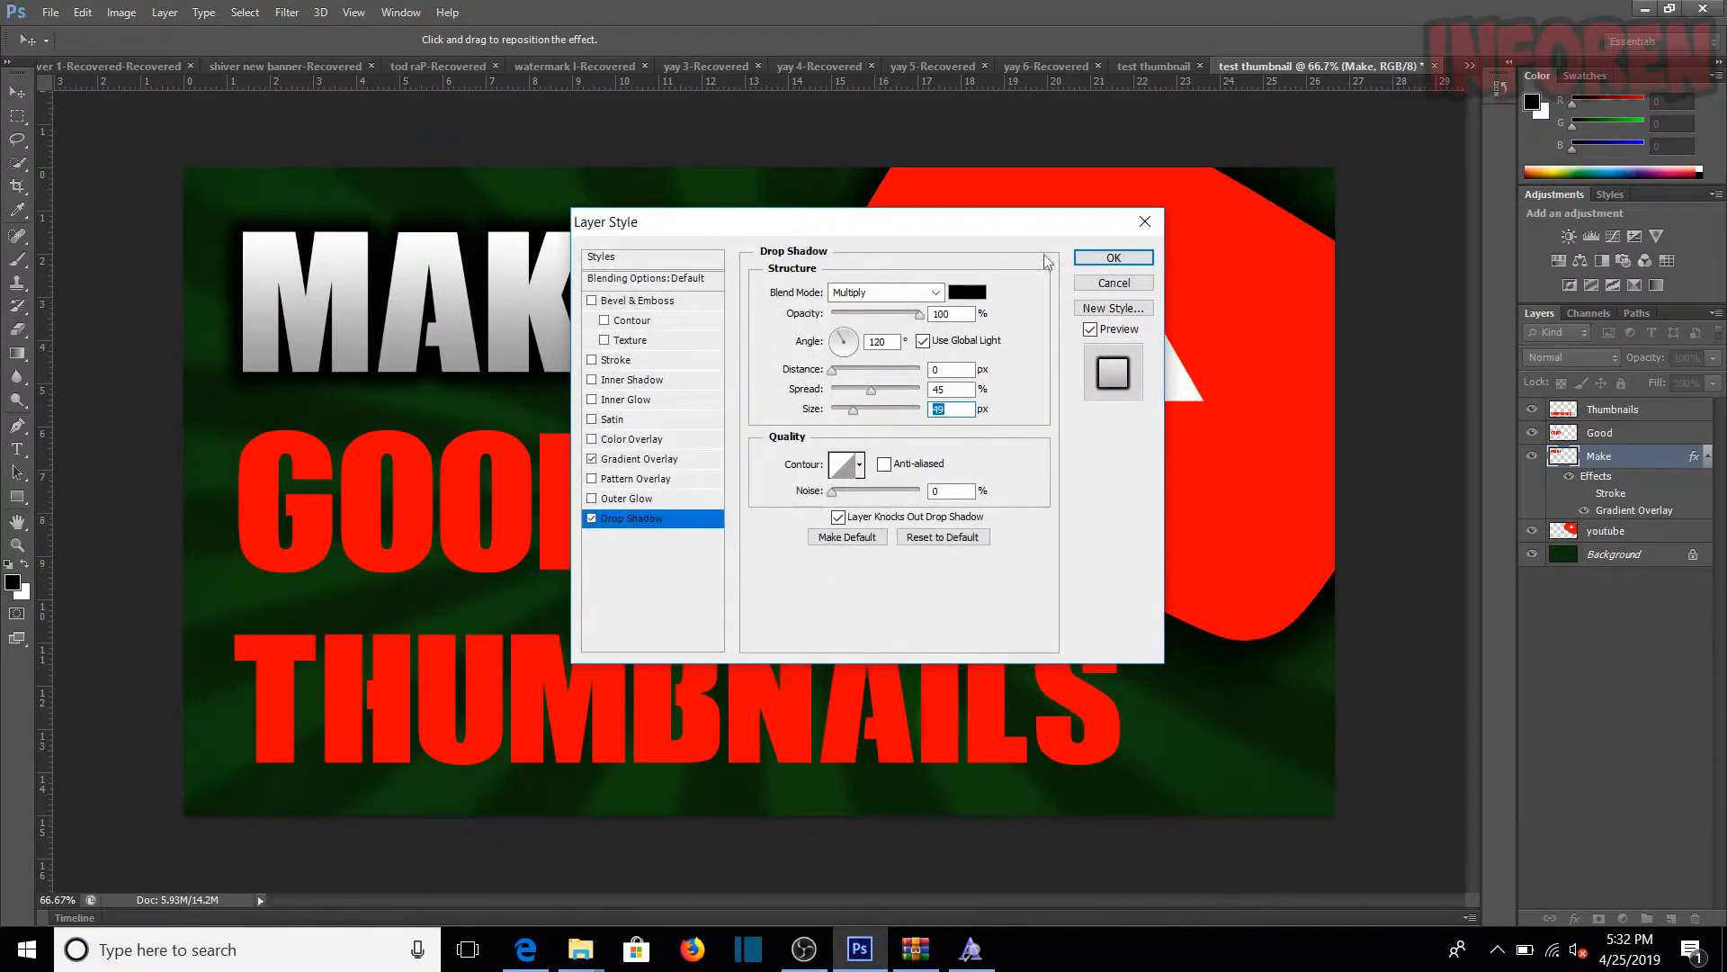
pyautogui.click(1115, 261)
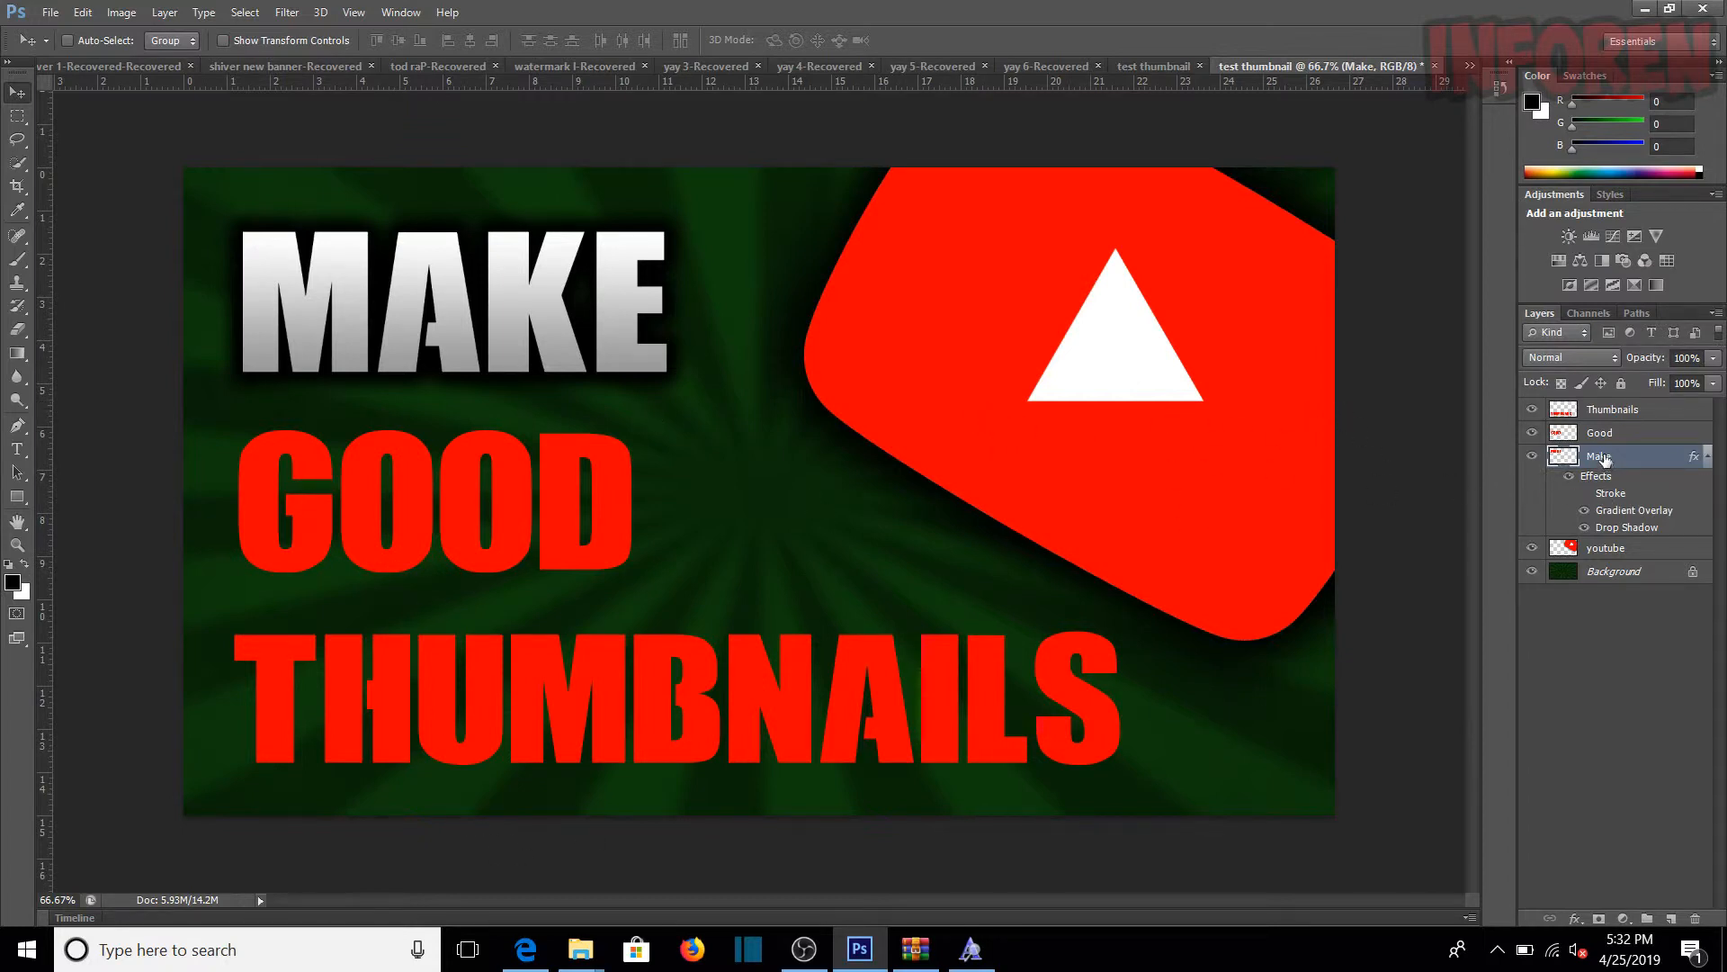
# Step: Rasterize the layer style of the Make layer
pyautogui.rightClick(1604, 459)
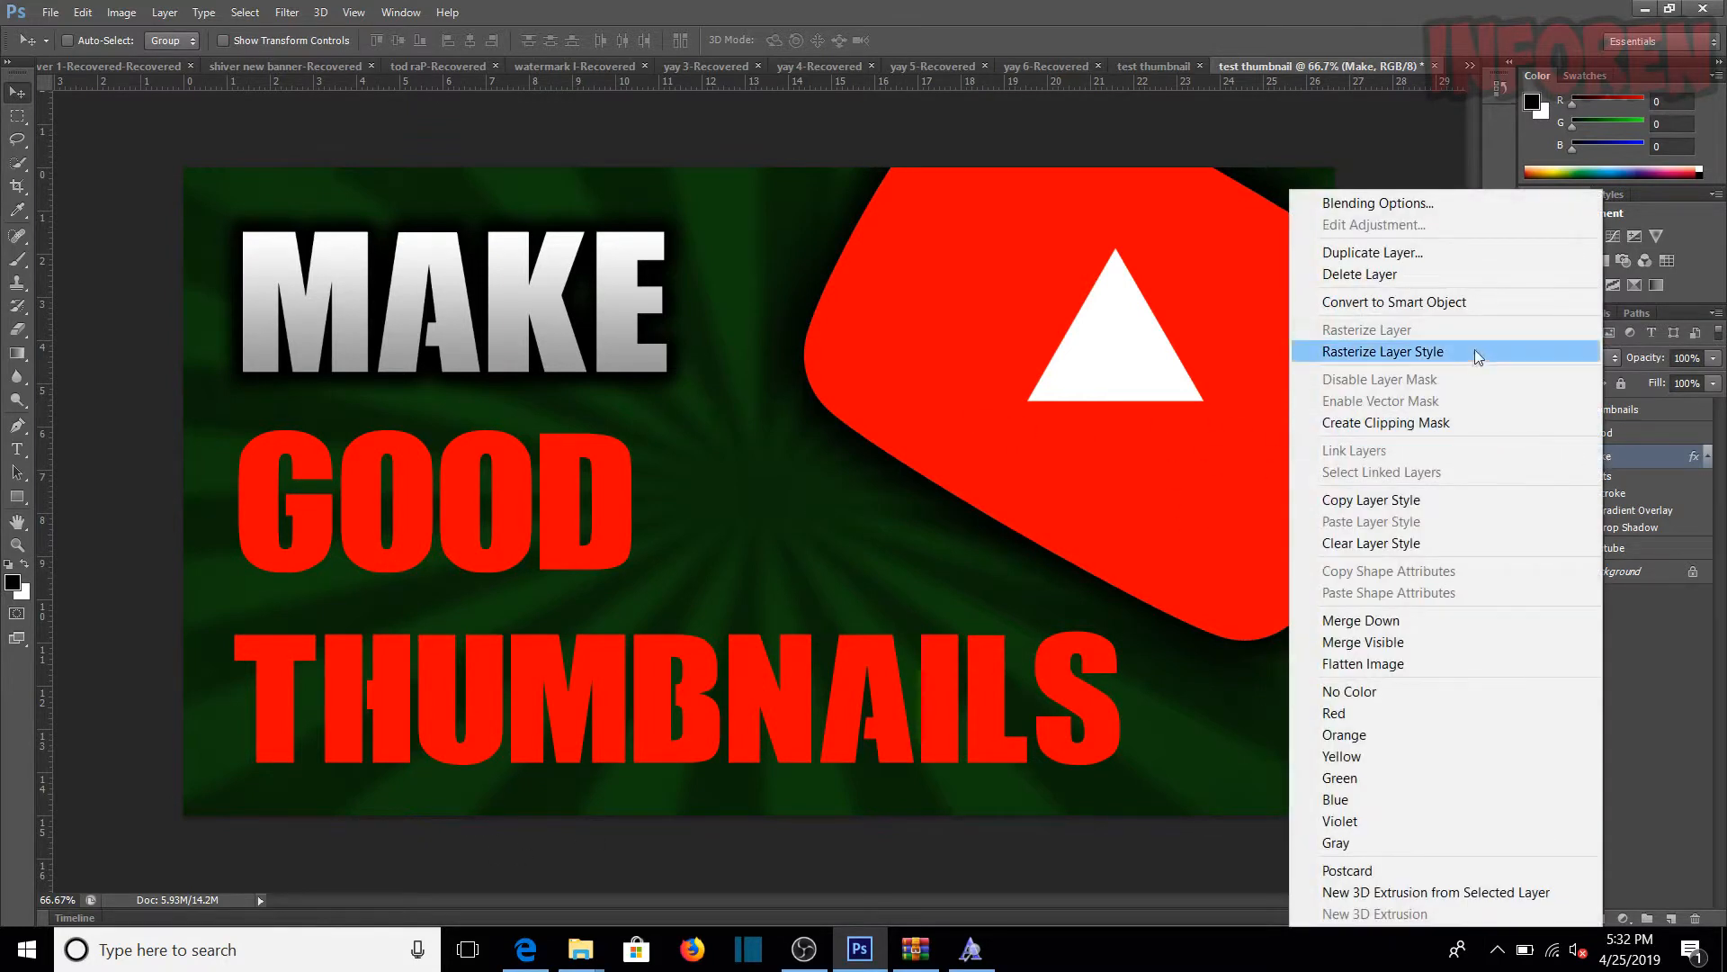
pyautogui.click(1499, 352)
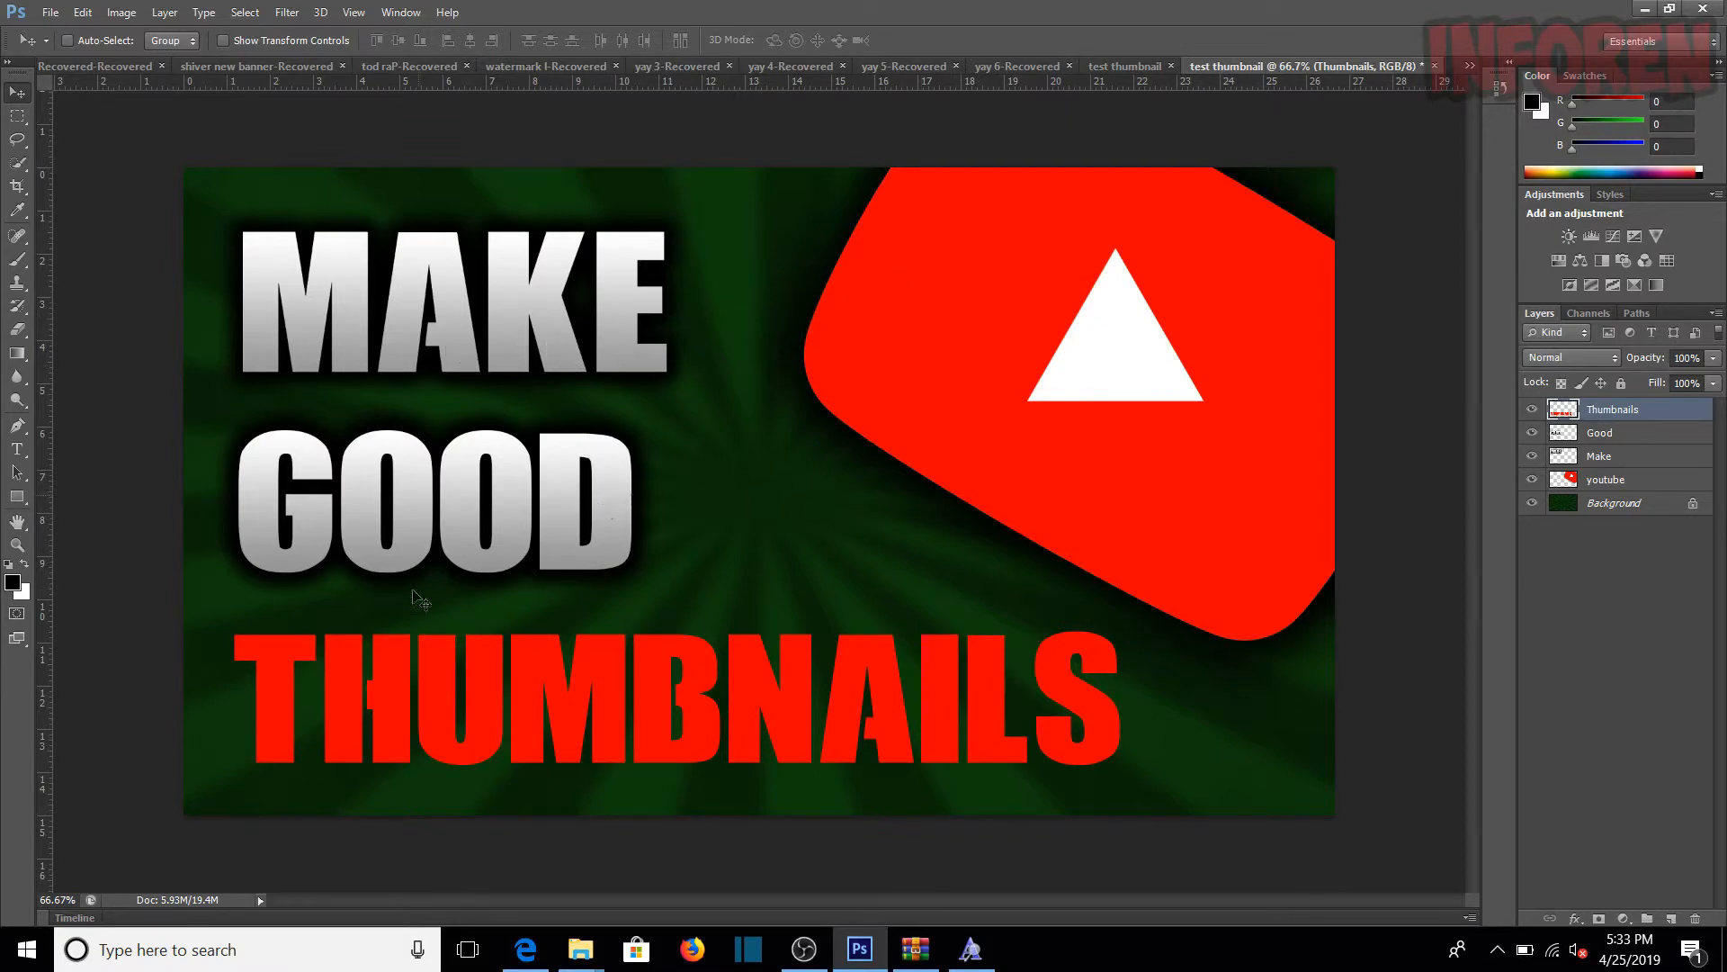
# Step: Add a Gradient Overlay to the Thumbnails layer and recolour the gradient's white stop to a bright green
pyautogui.rightClick(1595, 415)
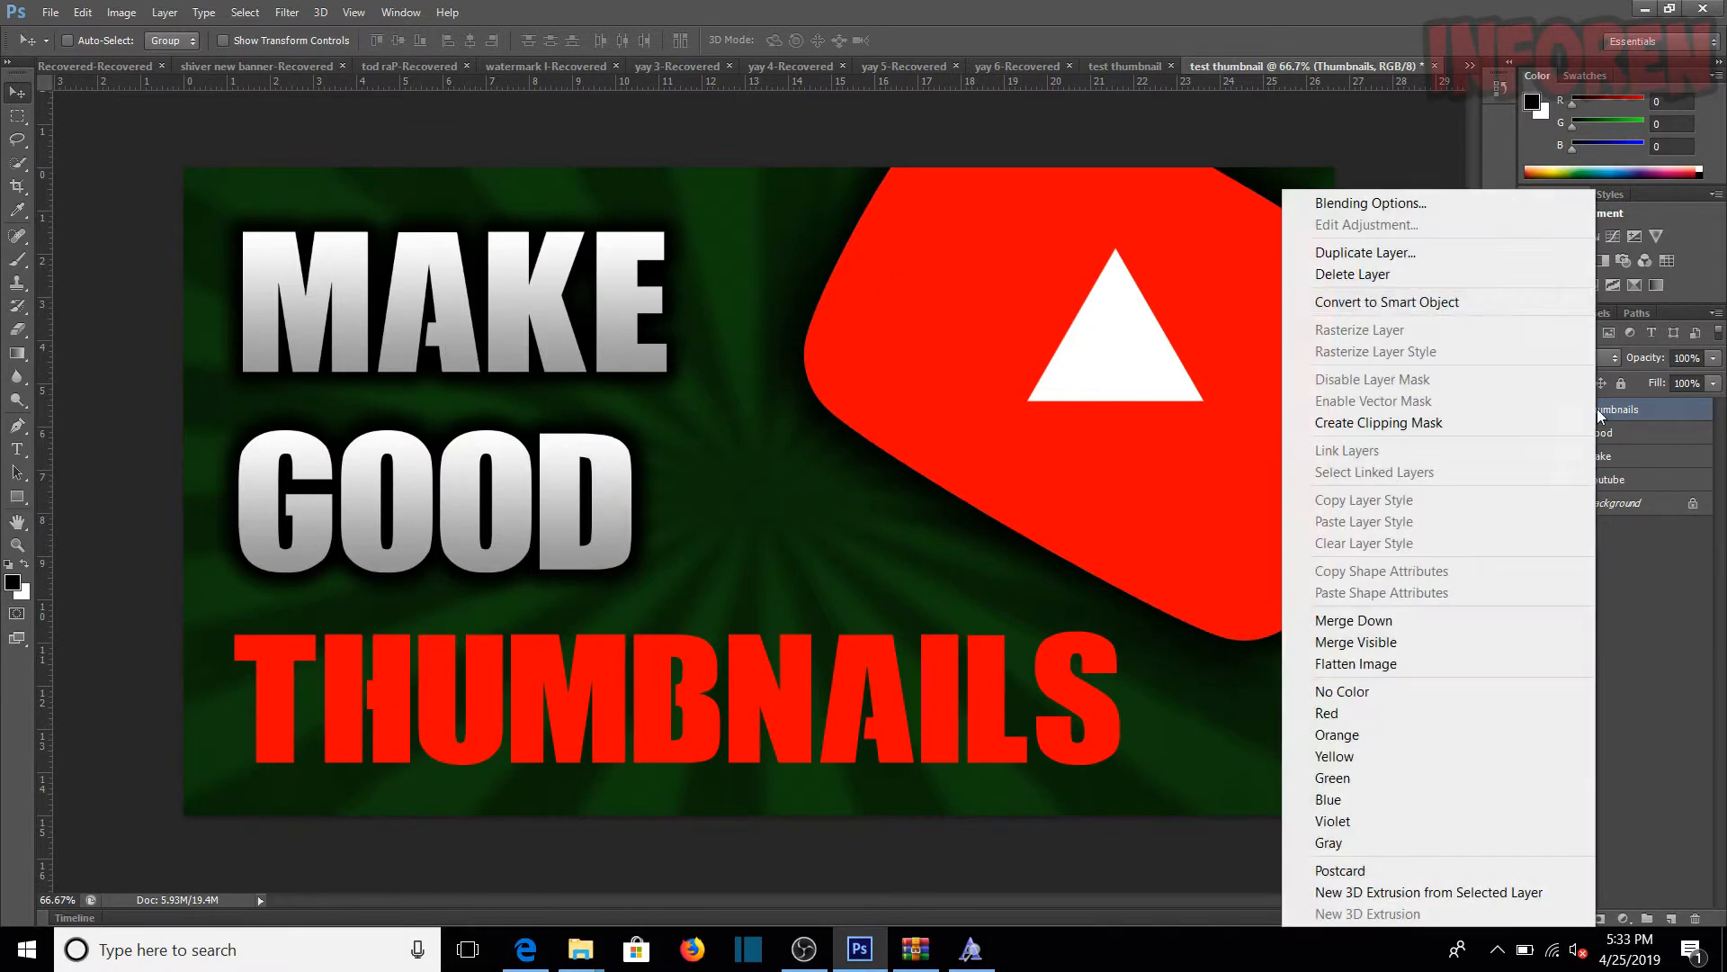
pyautogui.click(1526, 213)
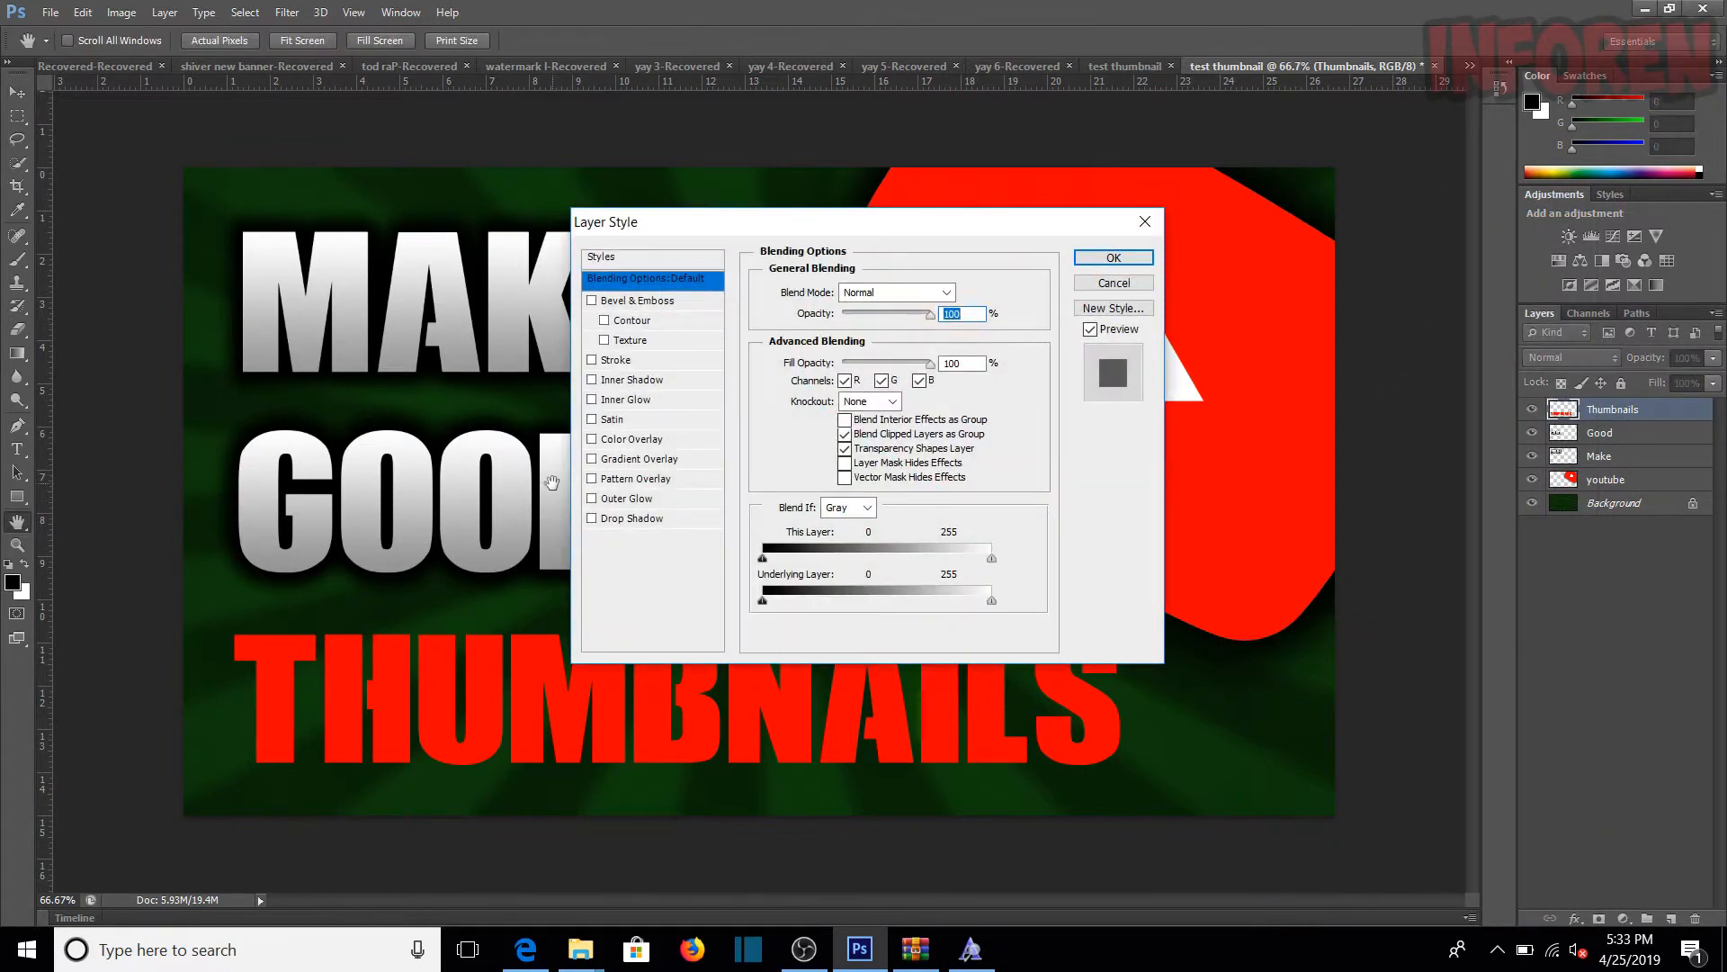
pyautogui.click(634, 459)
pyautogui.click(877, 334)
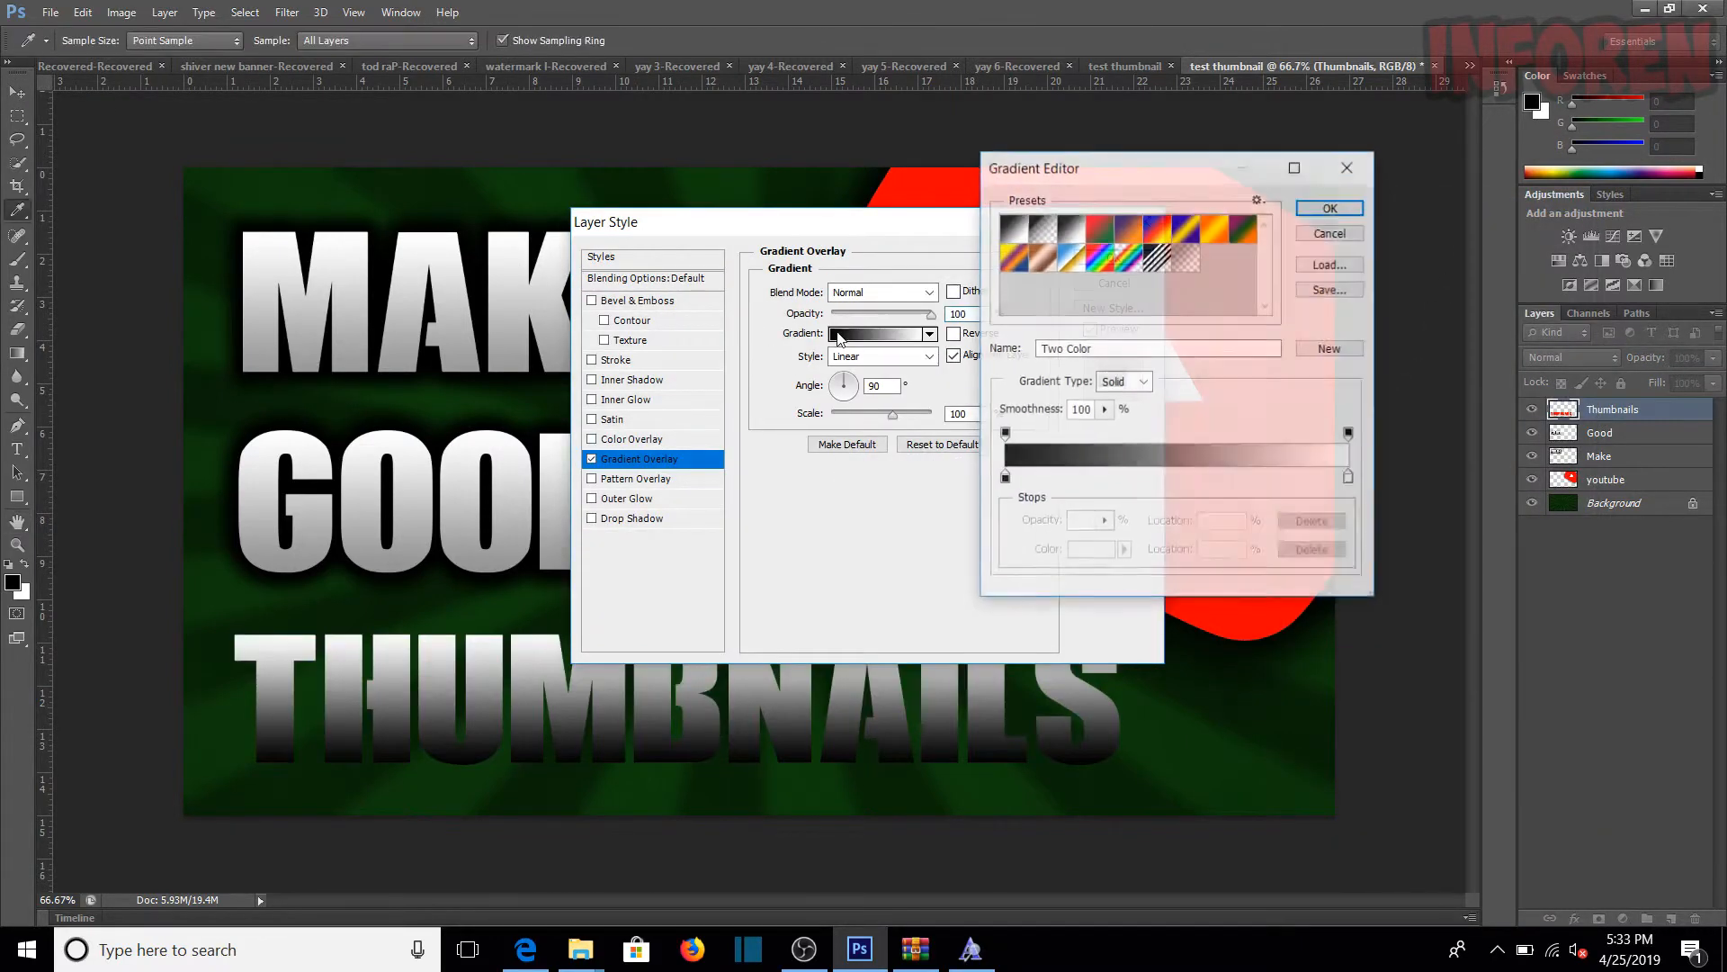
pyautogui.doubleClick(1350, 477)
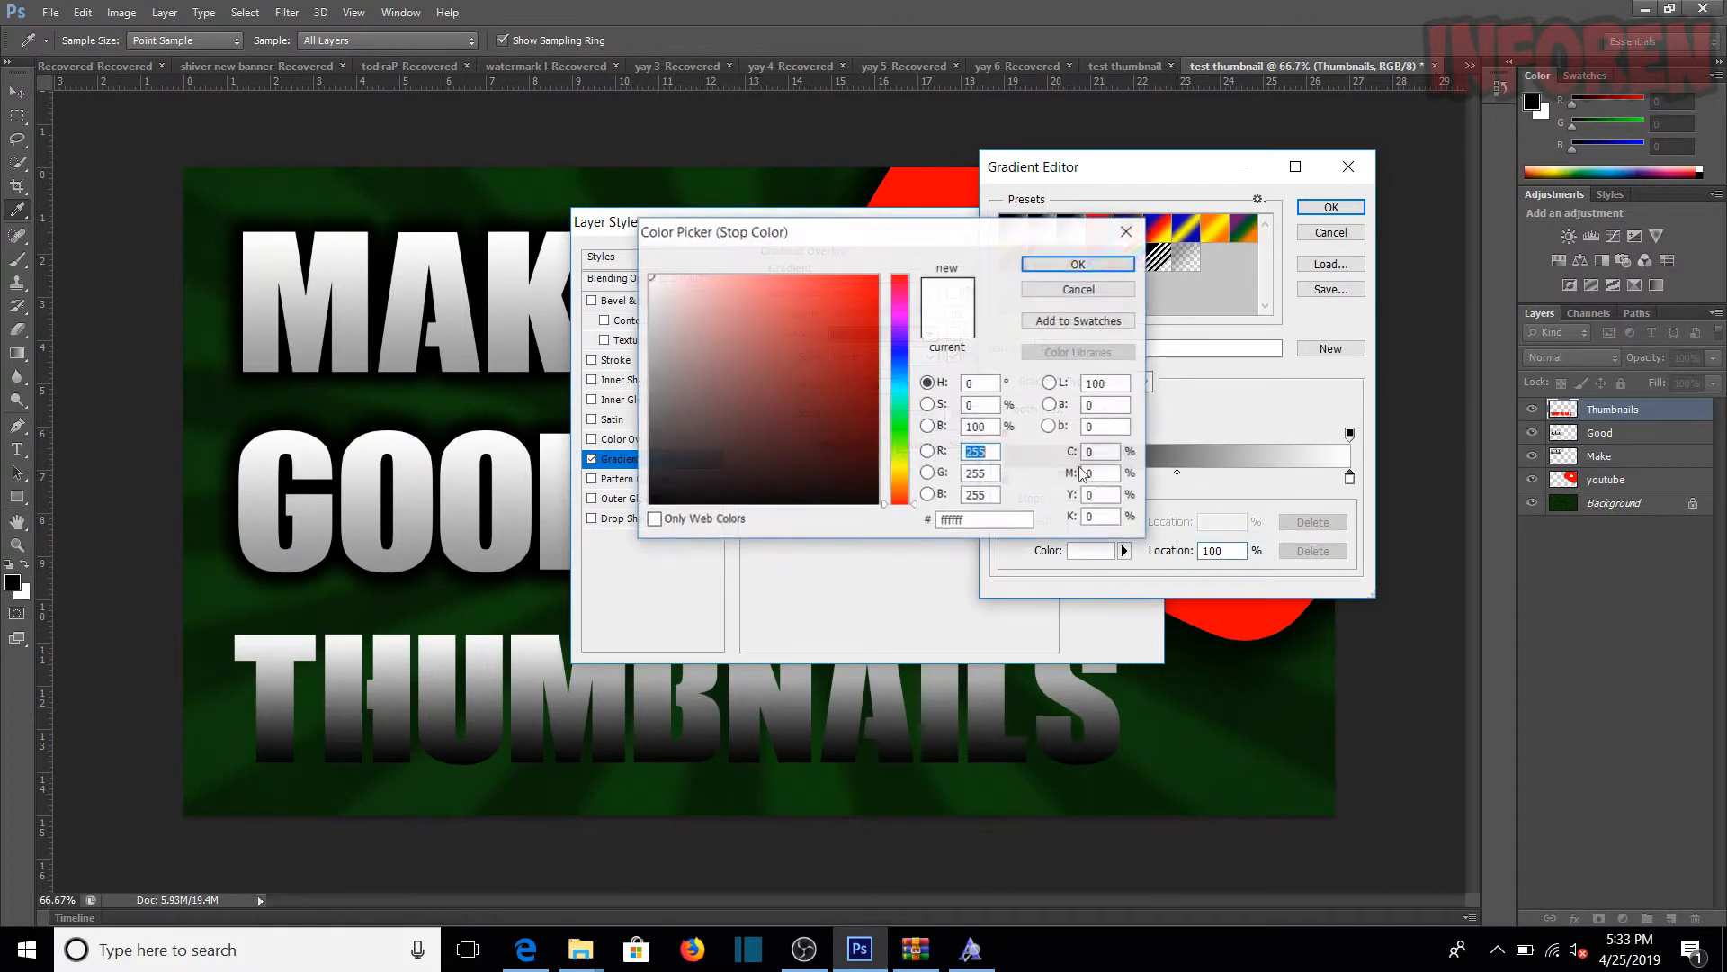
pyautogui.click(907, 425)
pyautogui.click(843, 403)
pyautogui.click(877, 276)
pyautogui.click(1059, 262)
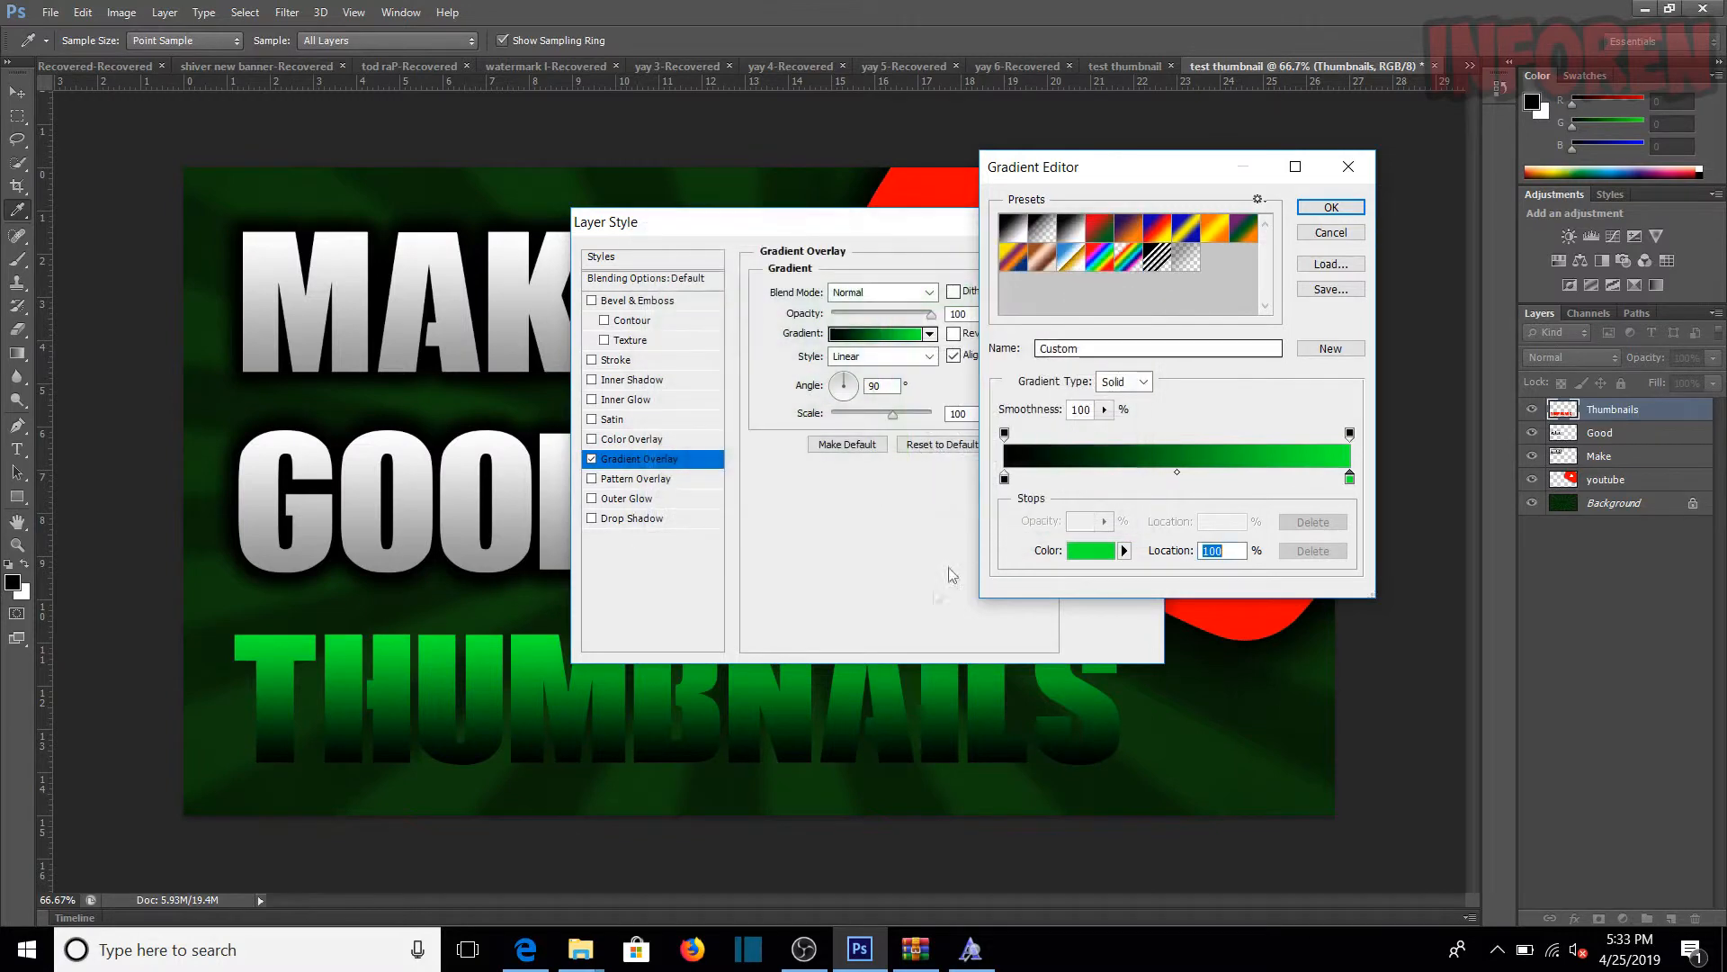
# Step: Recolour the Thumbnails gradient's black stop dark green, deepen its bright green stop to a medium green, and accept the gradient
pyautogui.doubleClick(1005, 481)
pyautogui.moveTo(806, 455)
pyautogui.mouseDown()
pyautogui.moveTo(919, 370)
pyautogui.moveTo(852, 416)
pyautogui.moveTo(905, 420)
pyautogui.mouseUp()
pyautogui.click(898, 421)
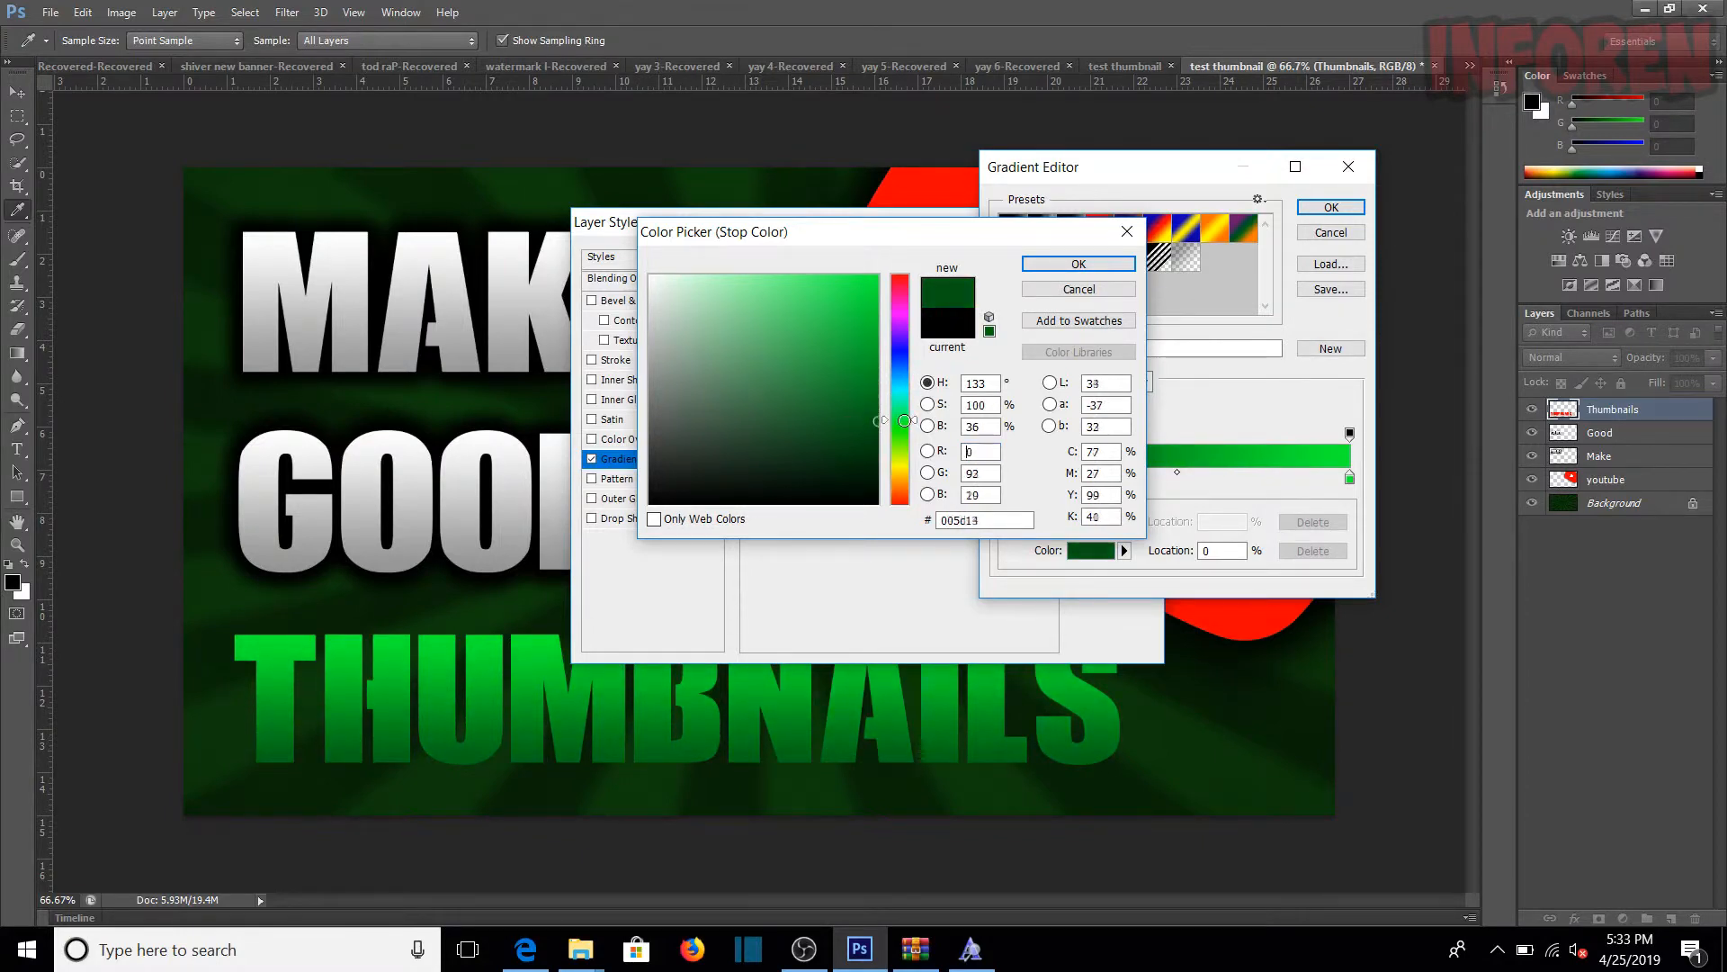
pyautogui.click(1079, 264)
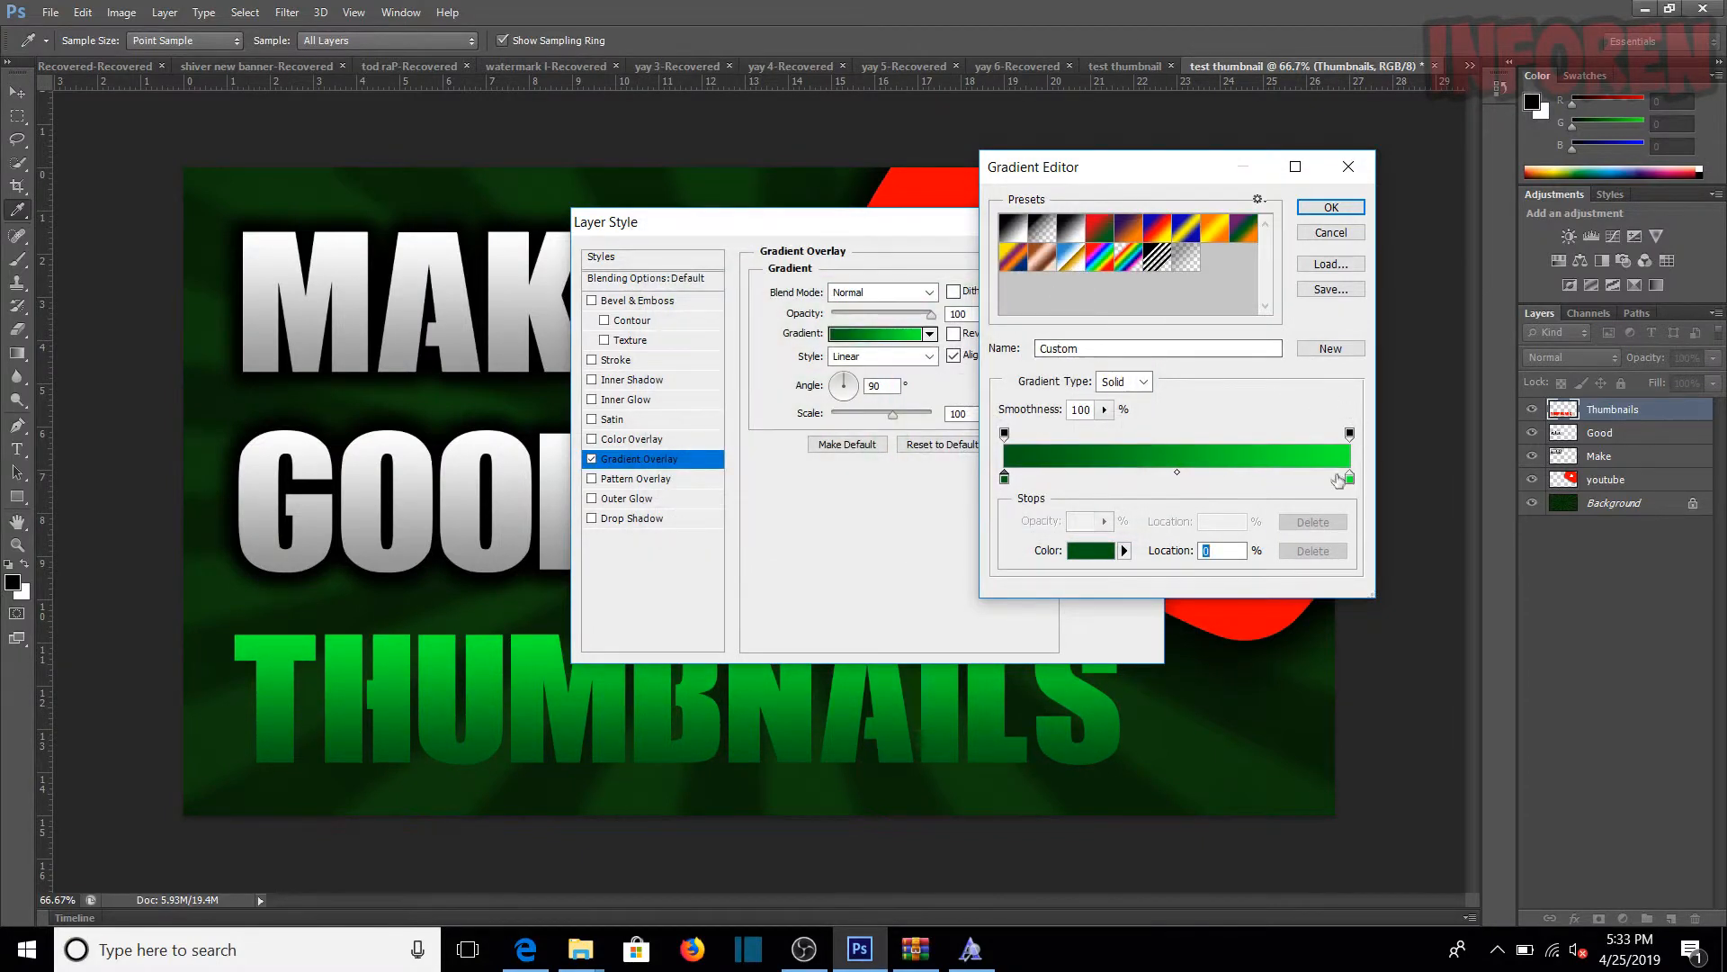
pyautogui.doubleClick(1349, 477)
pyautogui.click(877, 323)
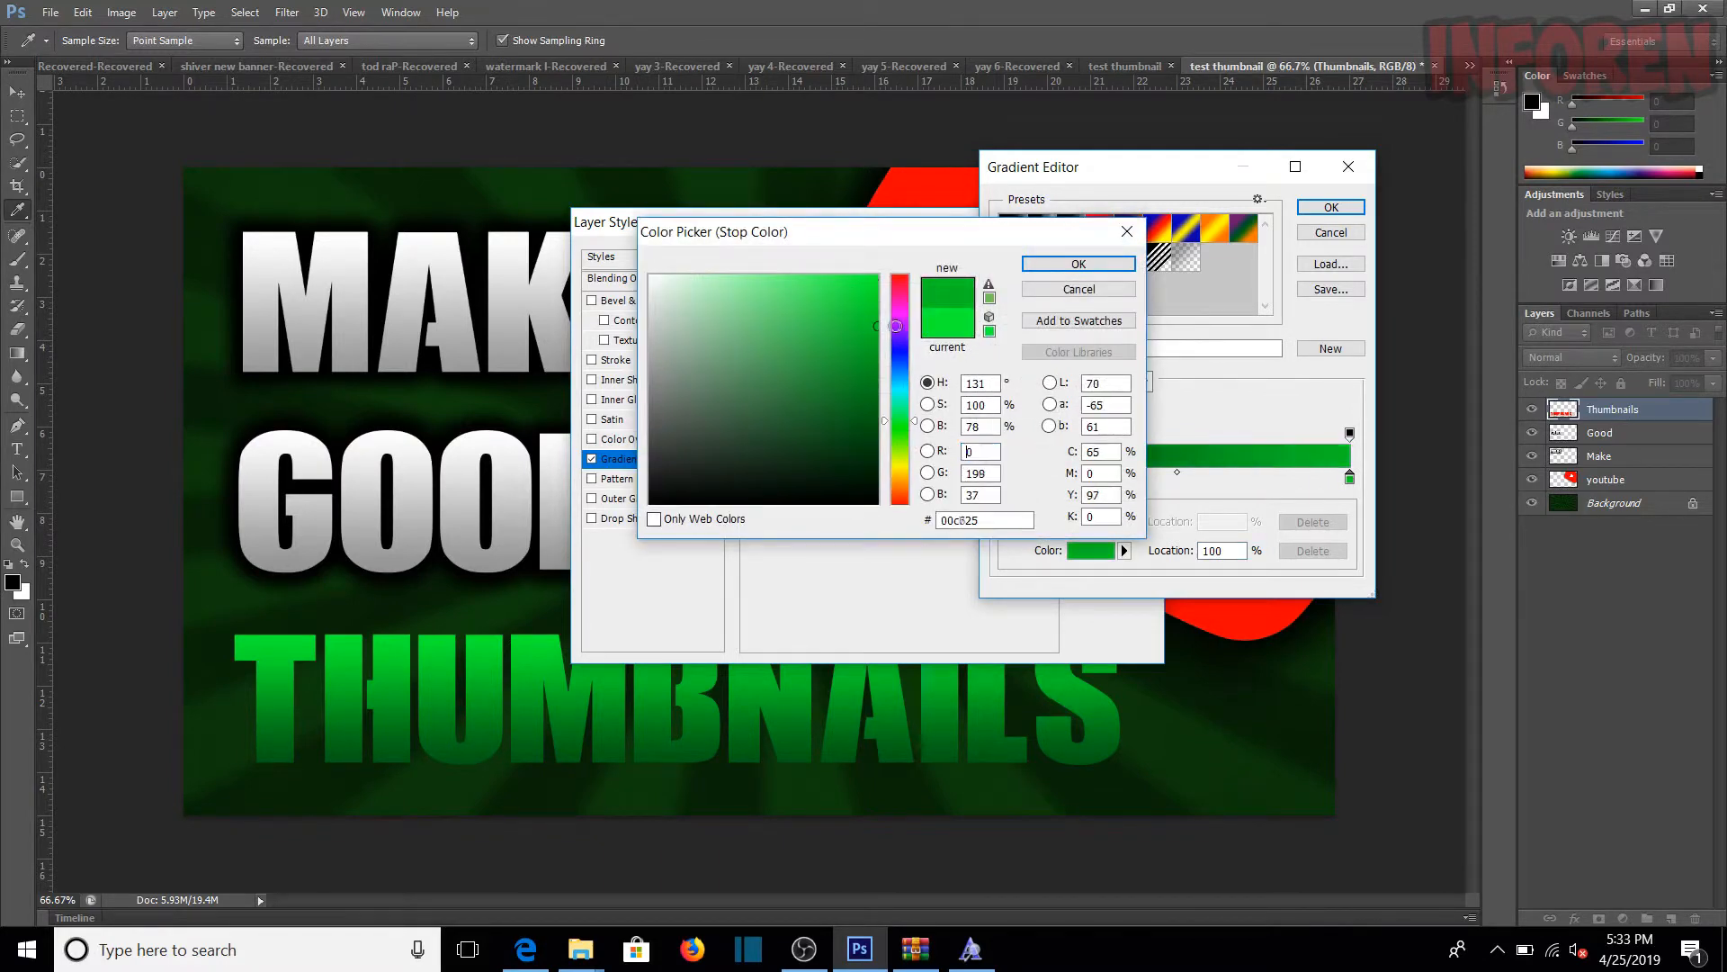
pyautogui.click(1079, 264)
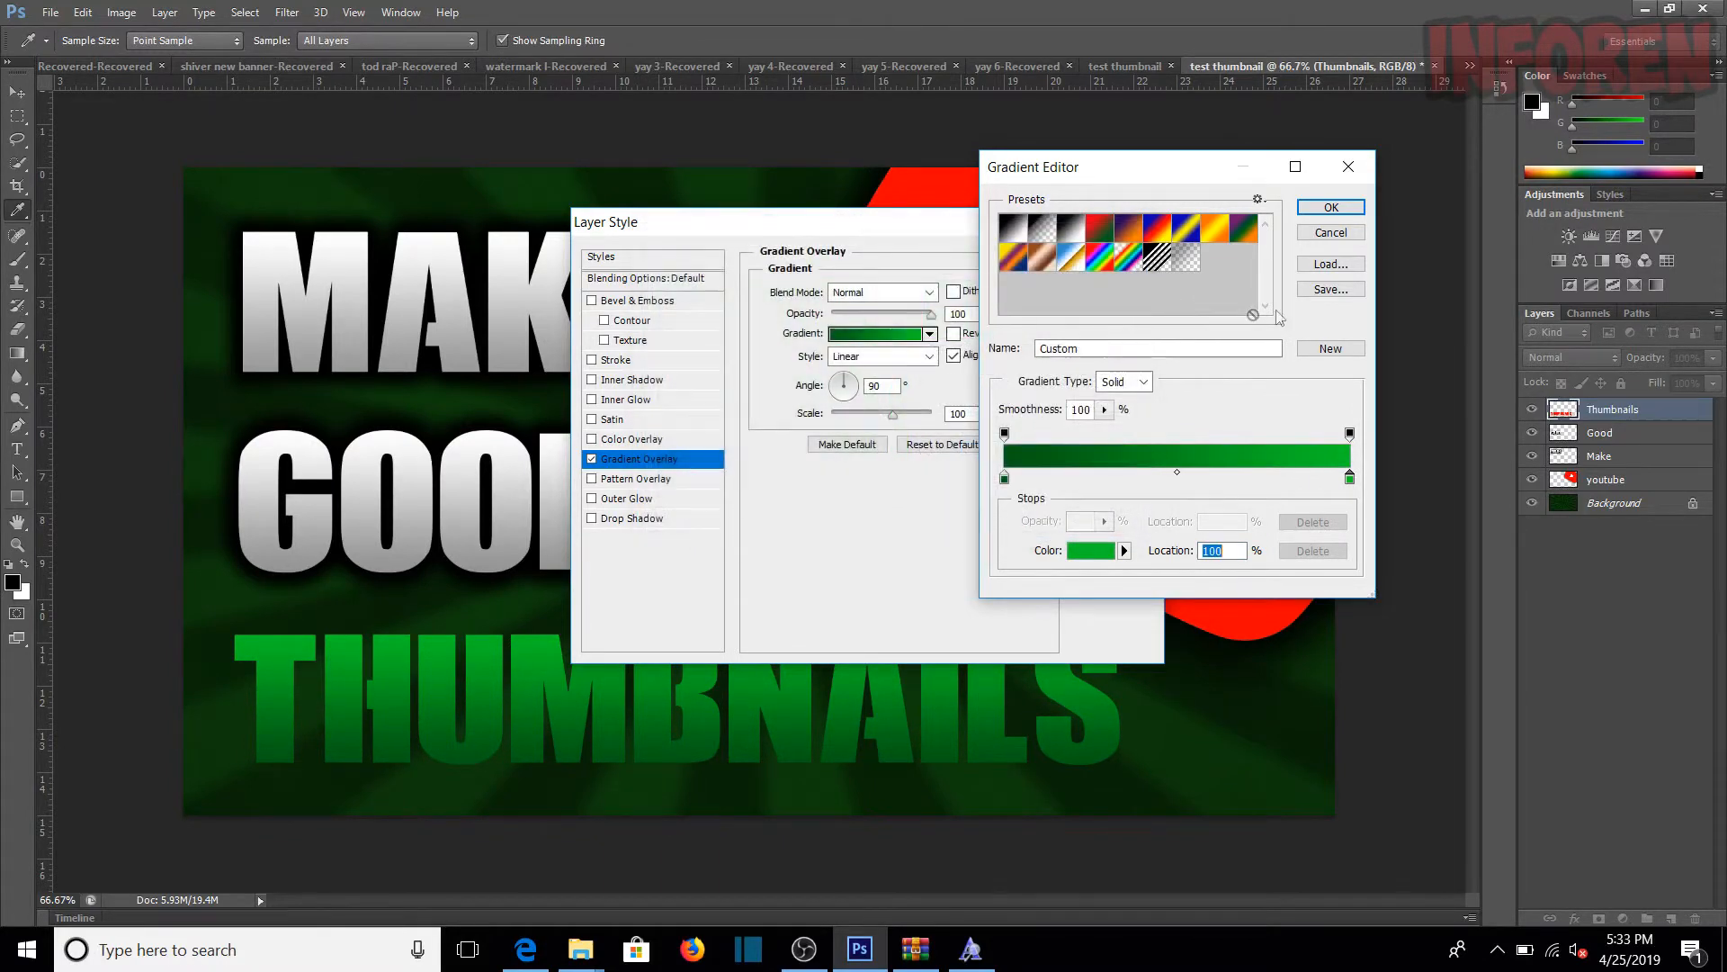
pyautogui.click(1328, 212)
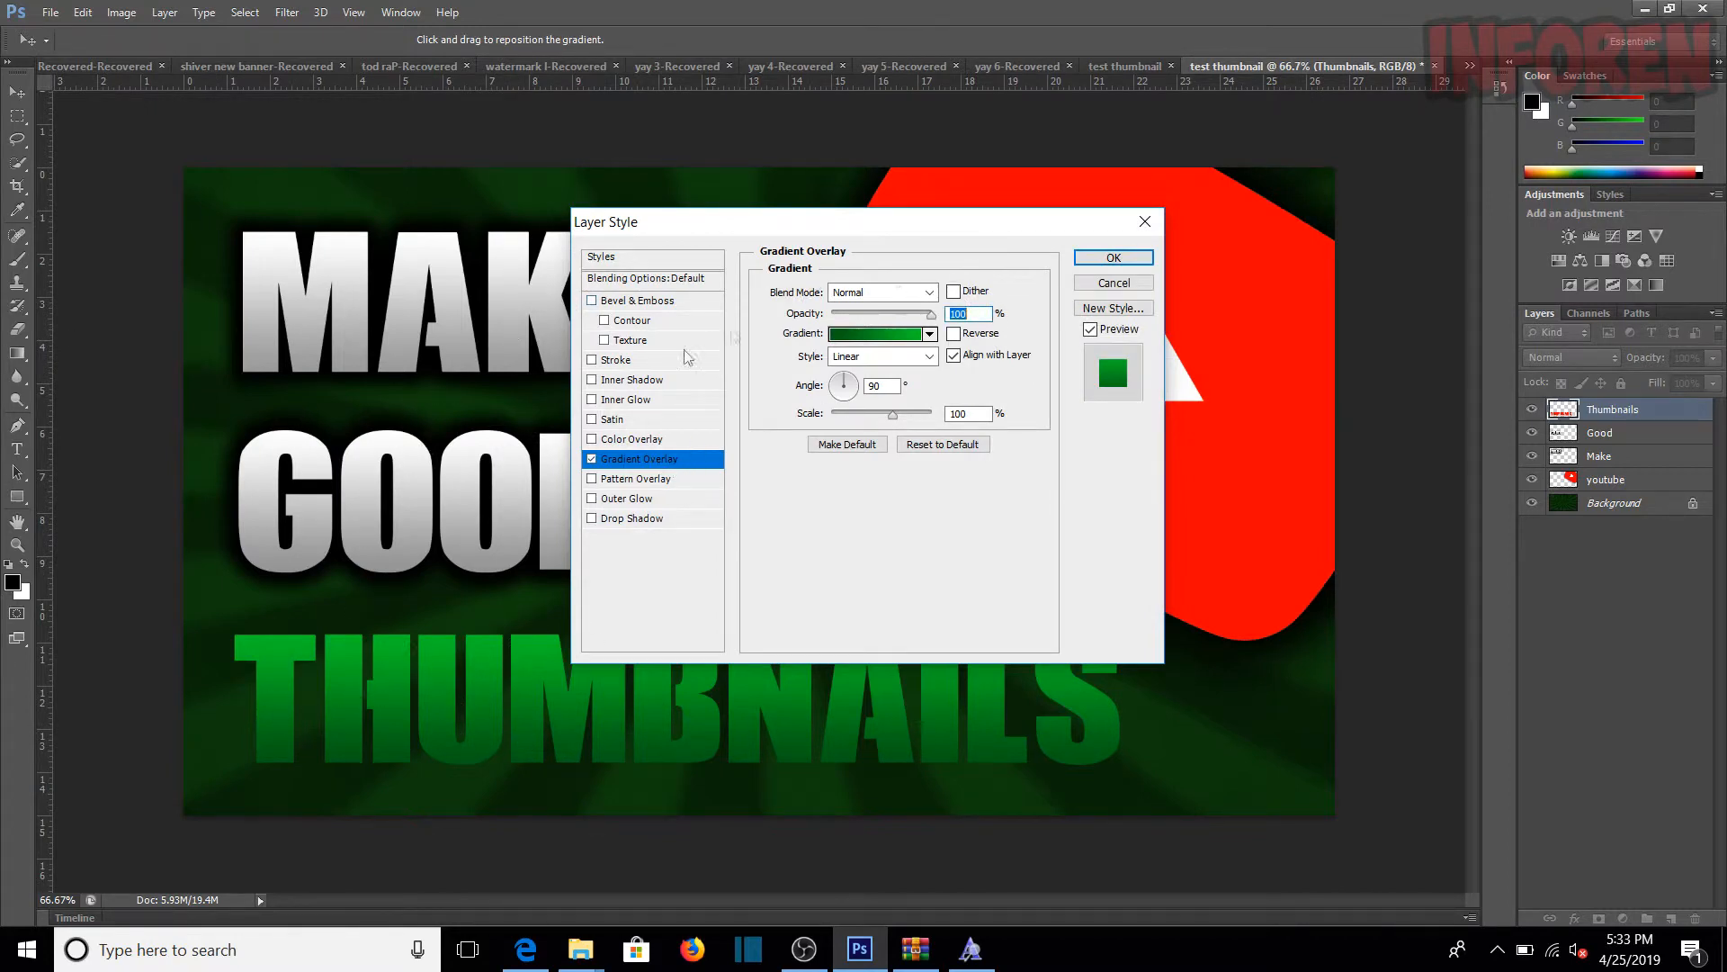
# Step: Add a Drop Shadow to the Thumbnails layer with 100% opacity, 0 px distance, 50% spread and 57 px size, and apply the style
pyautogui.click(630, 519)
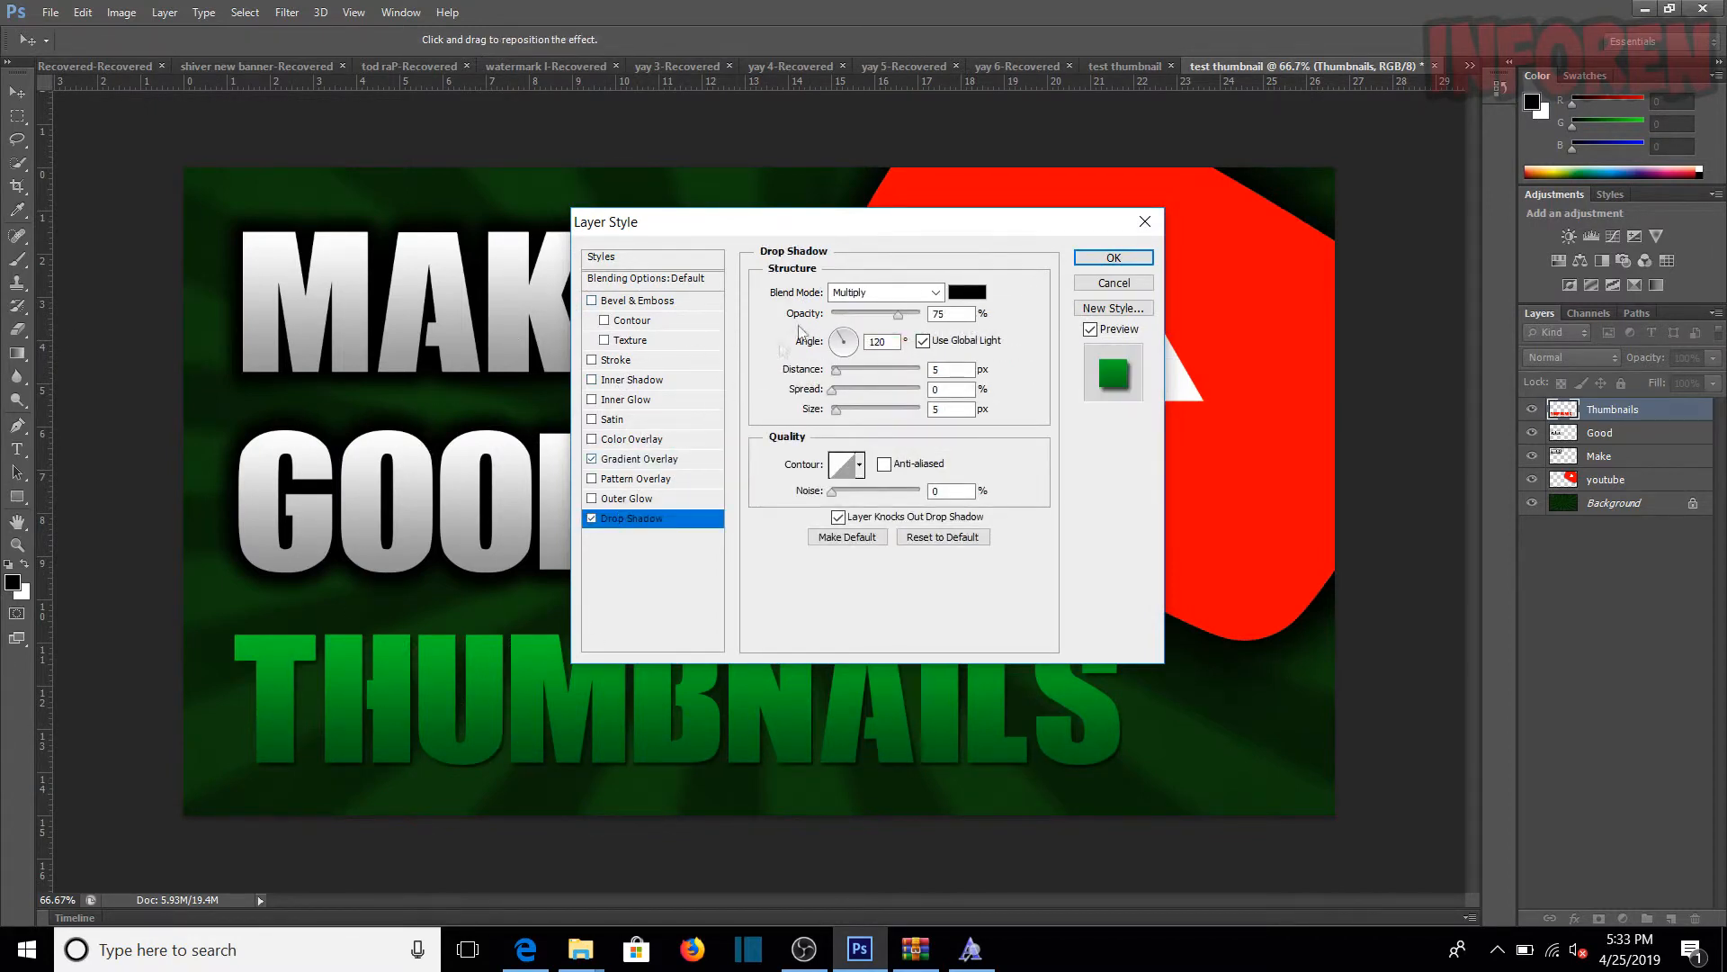
pyautogui.moveTo(836, 370); pyautogui.dragTo(875, 398)
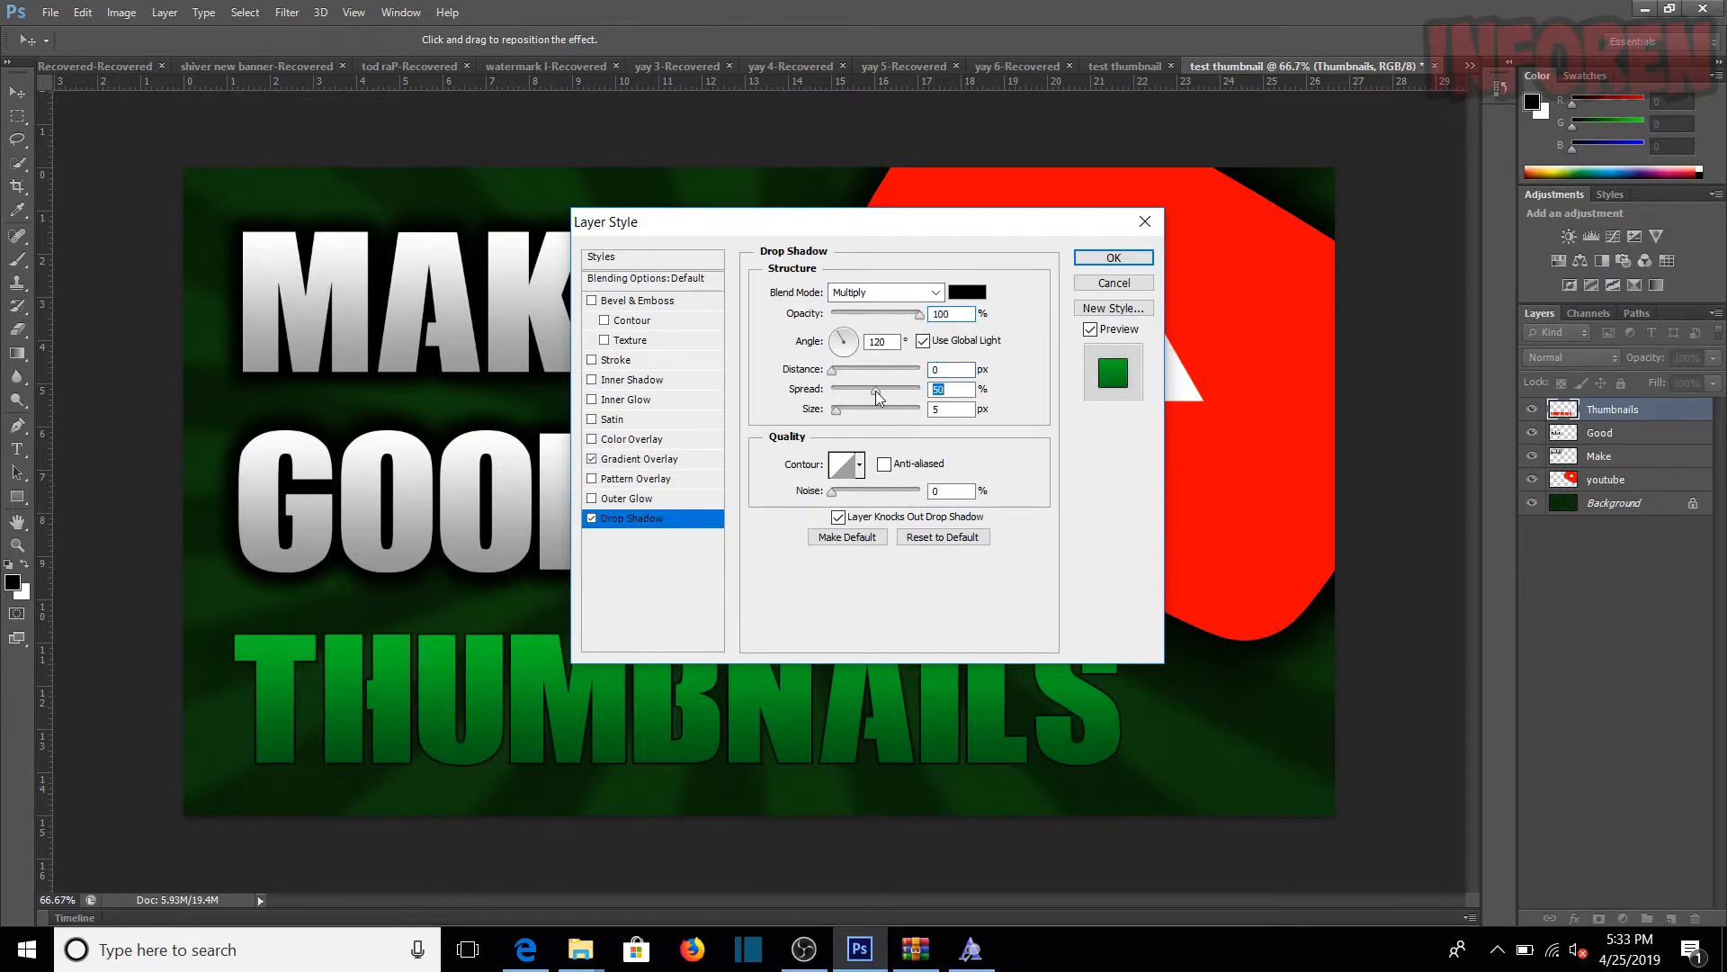
pyautogui.moveTo(841, 408); pyautogui.dragTo(856, 416)
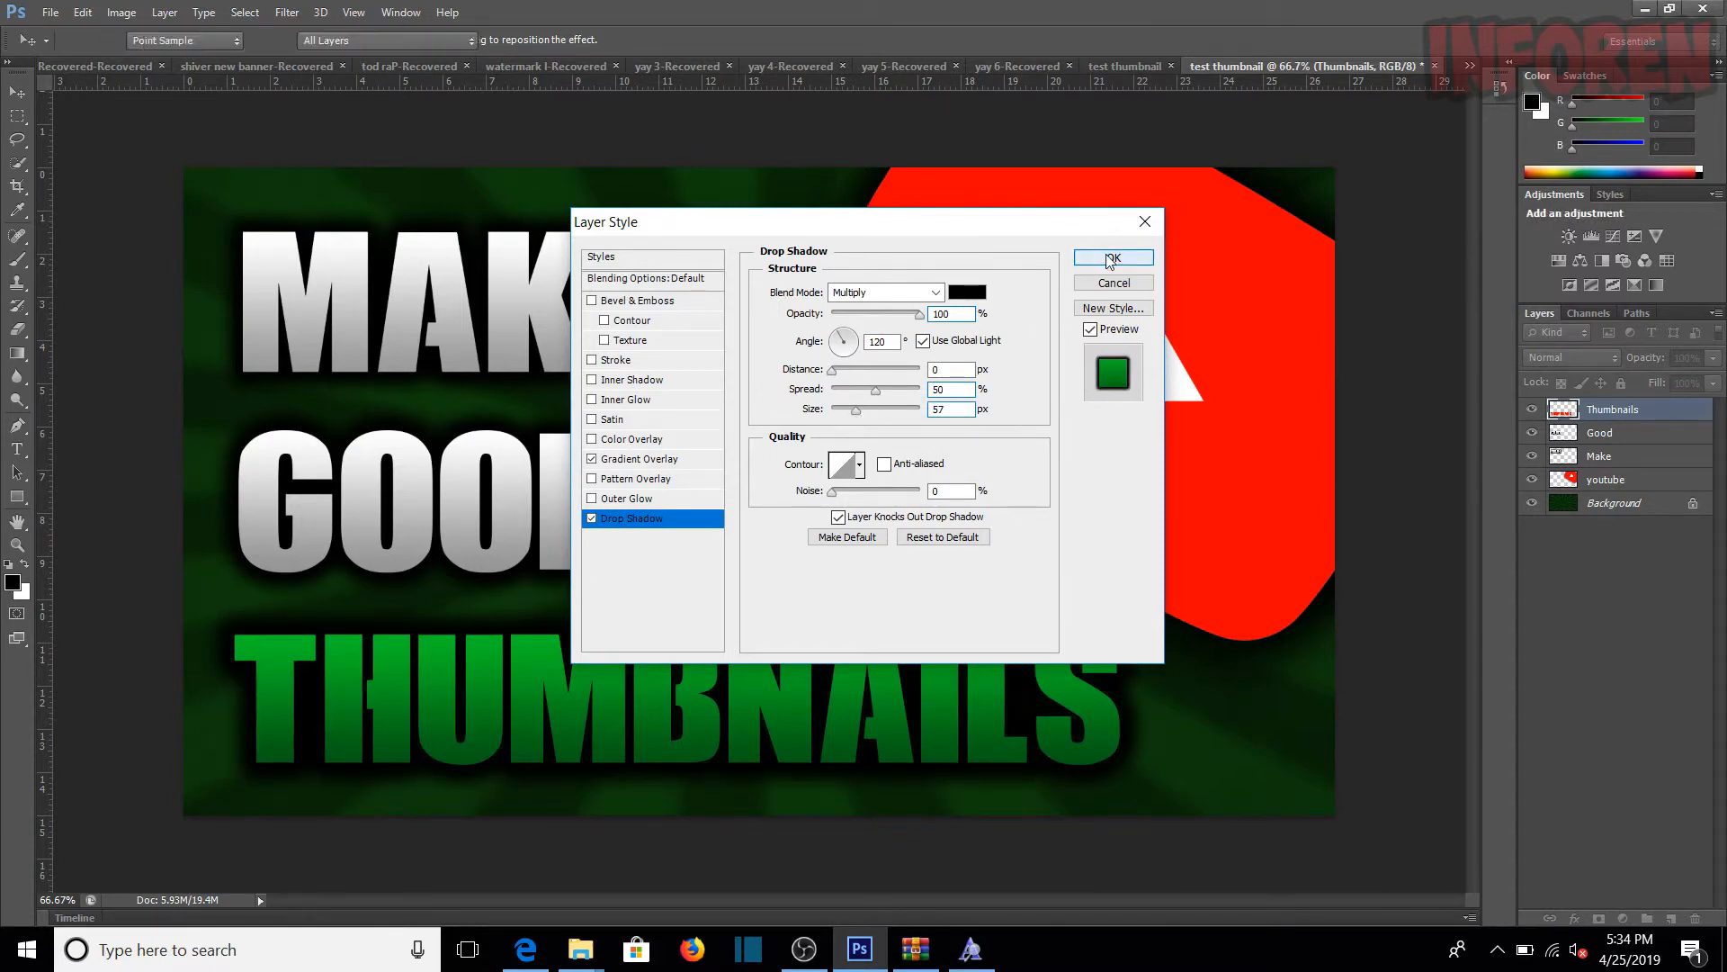
pyautogui.click(1112, 258)
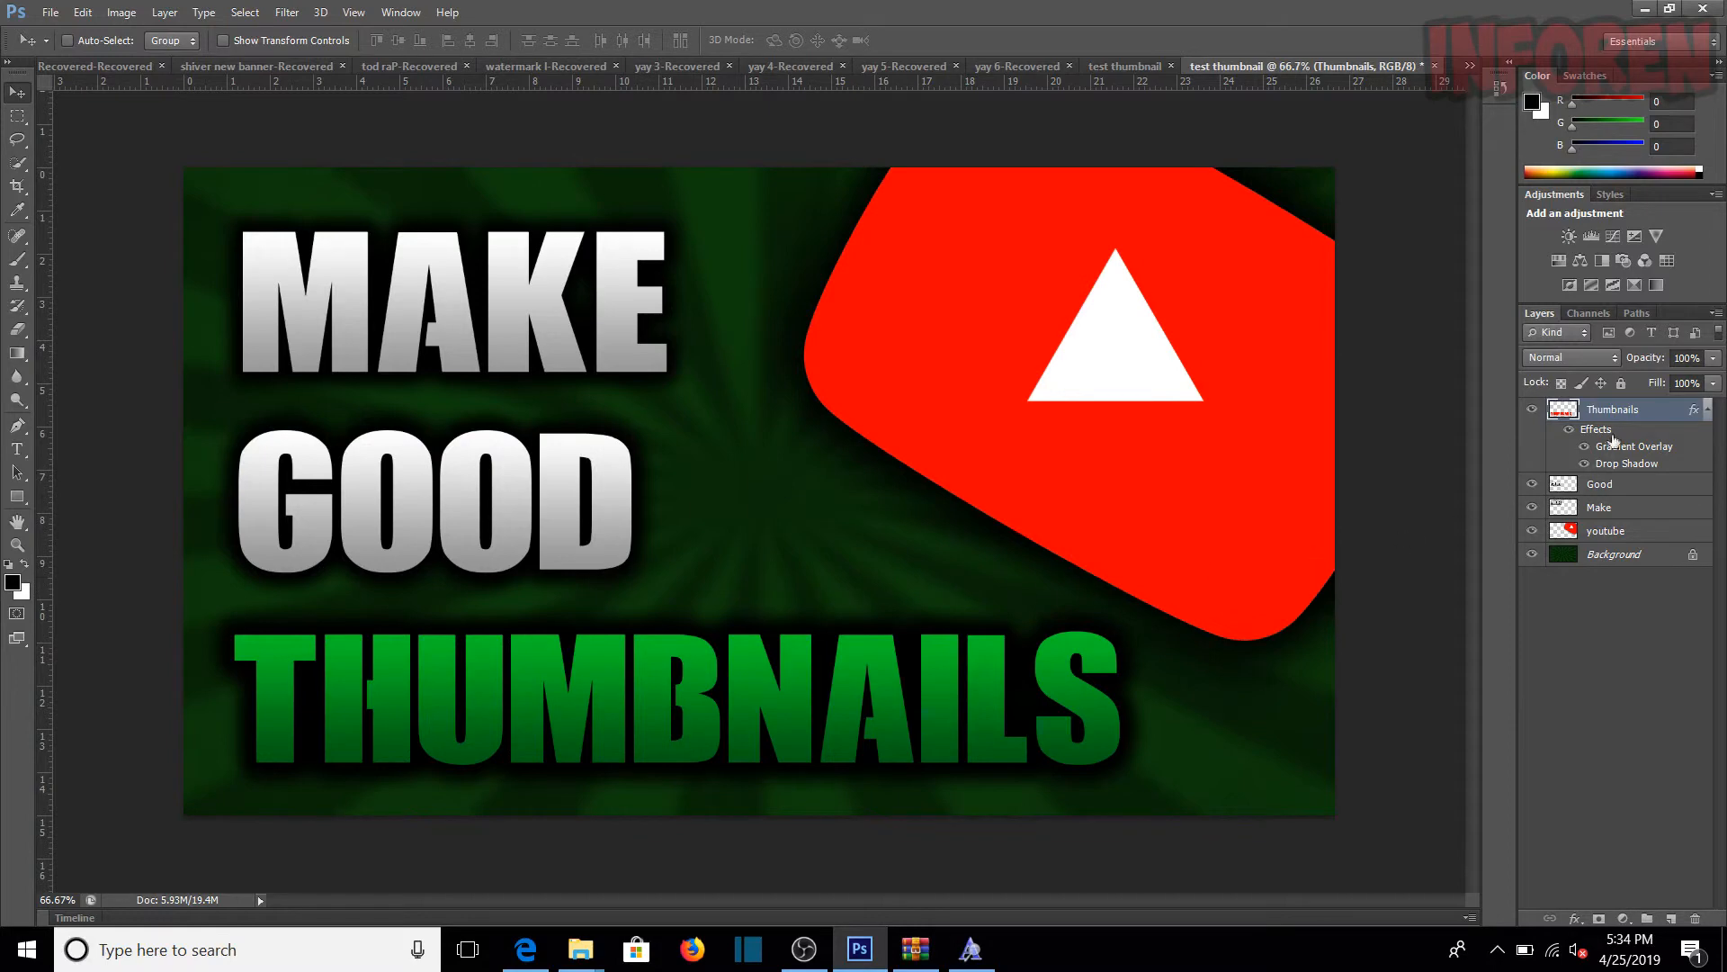
# Step: Reopen the Thumbnails layer's blending options and set its Drop Shadow spread to 47%
pyautogui.rightClick(1629, 414)
pyautogui.click(1521, 201)
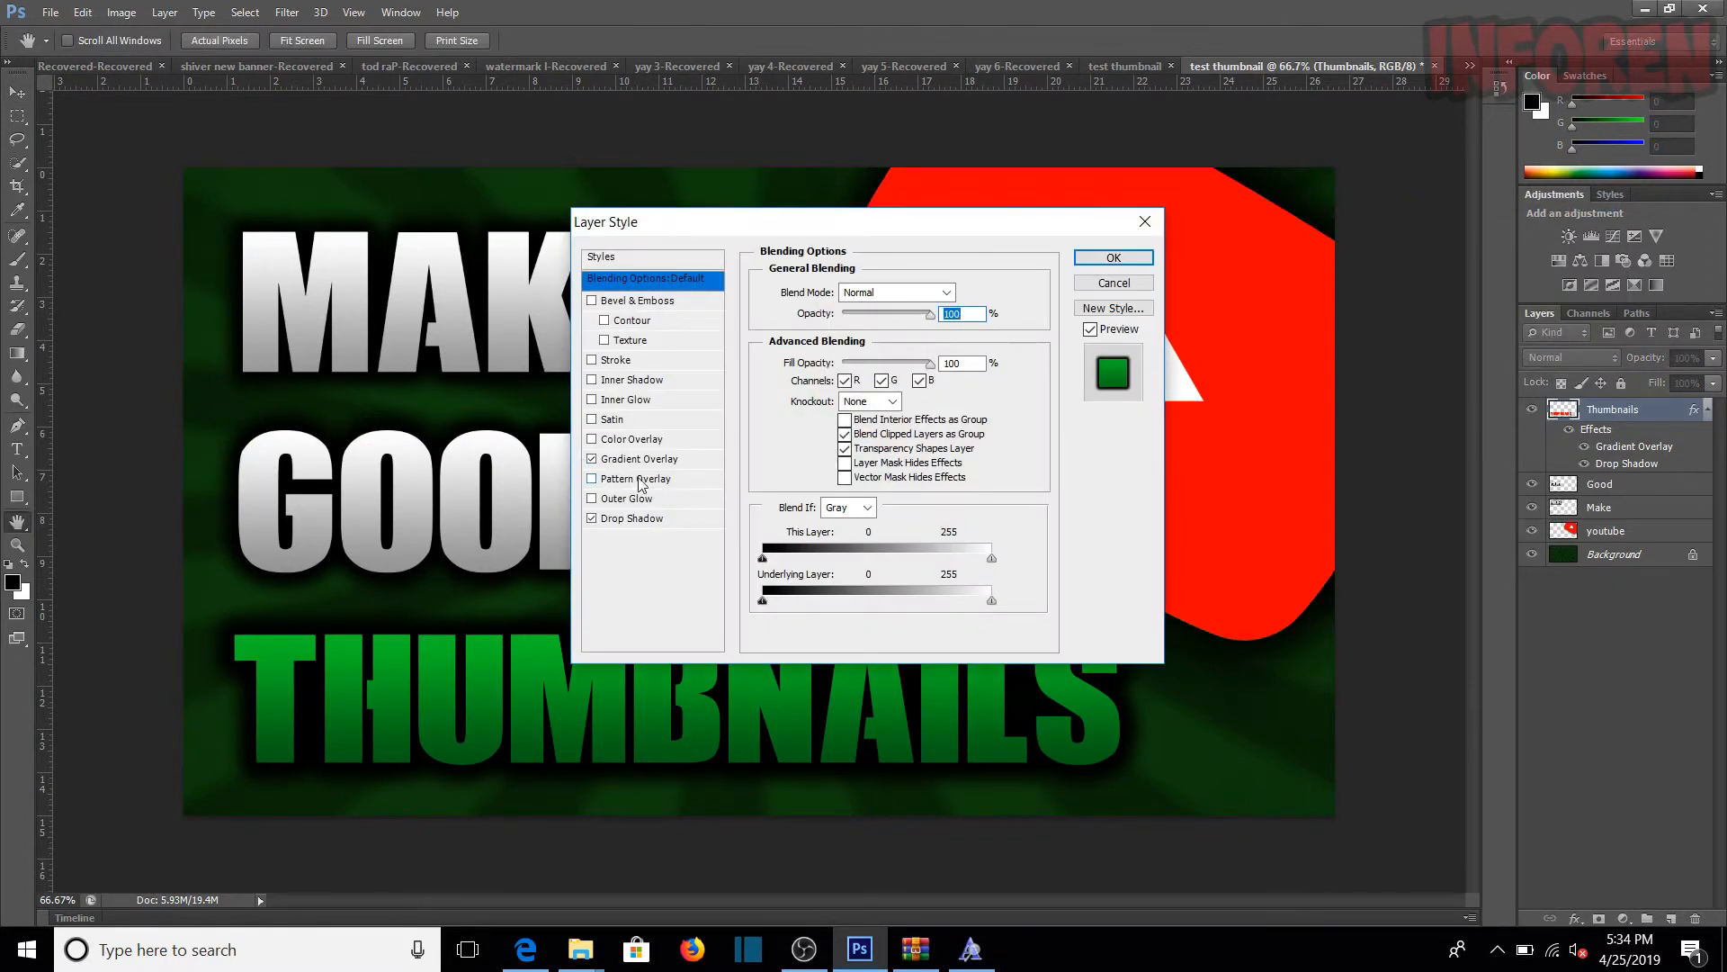
pyautogui.click(635, 525)
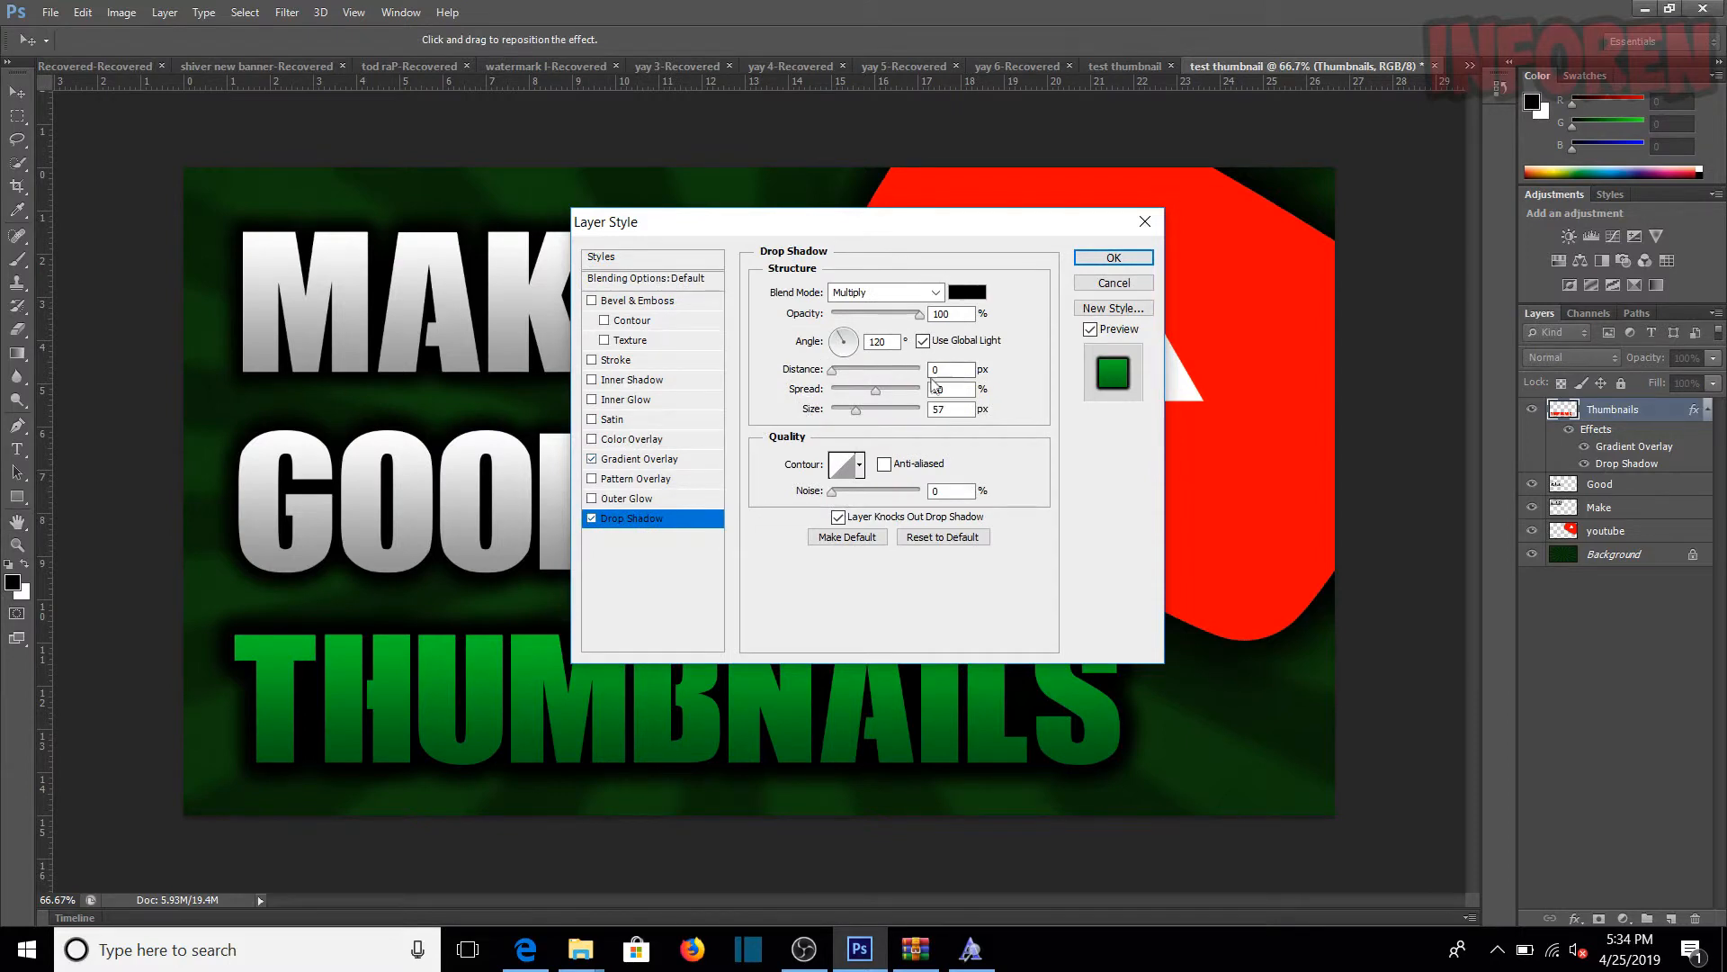
pyautogui.write('47')
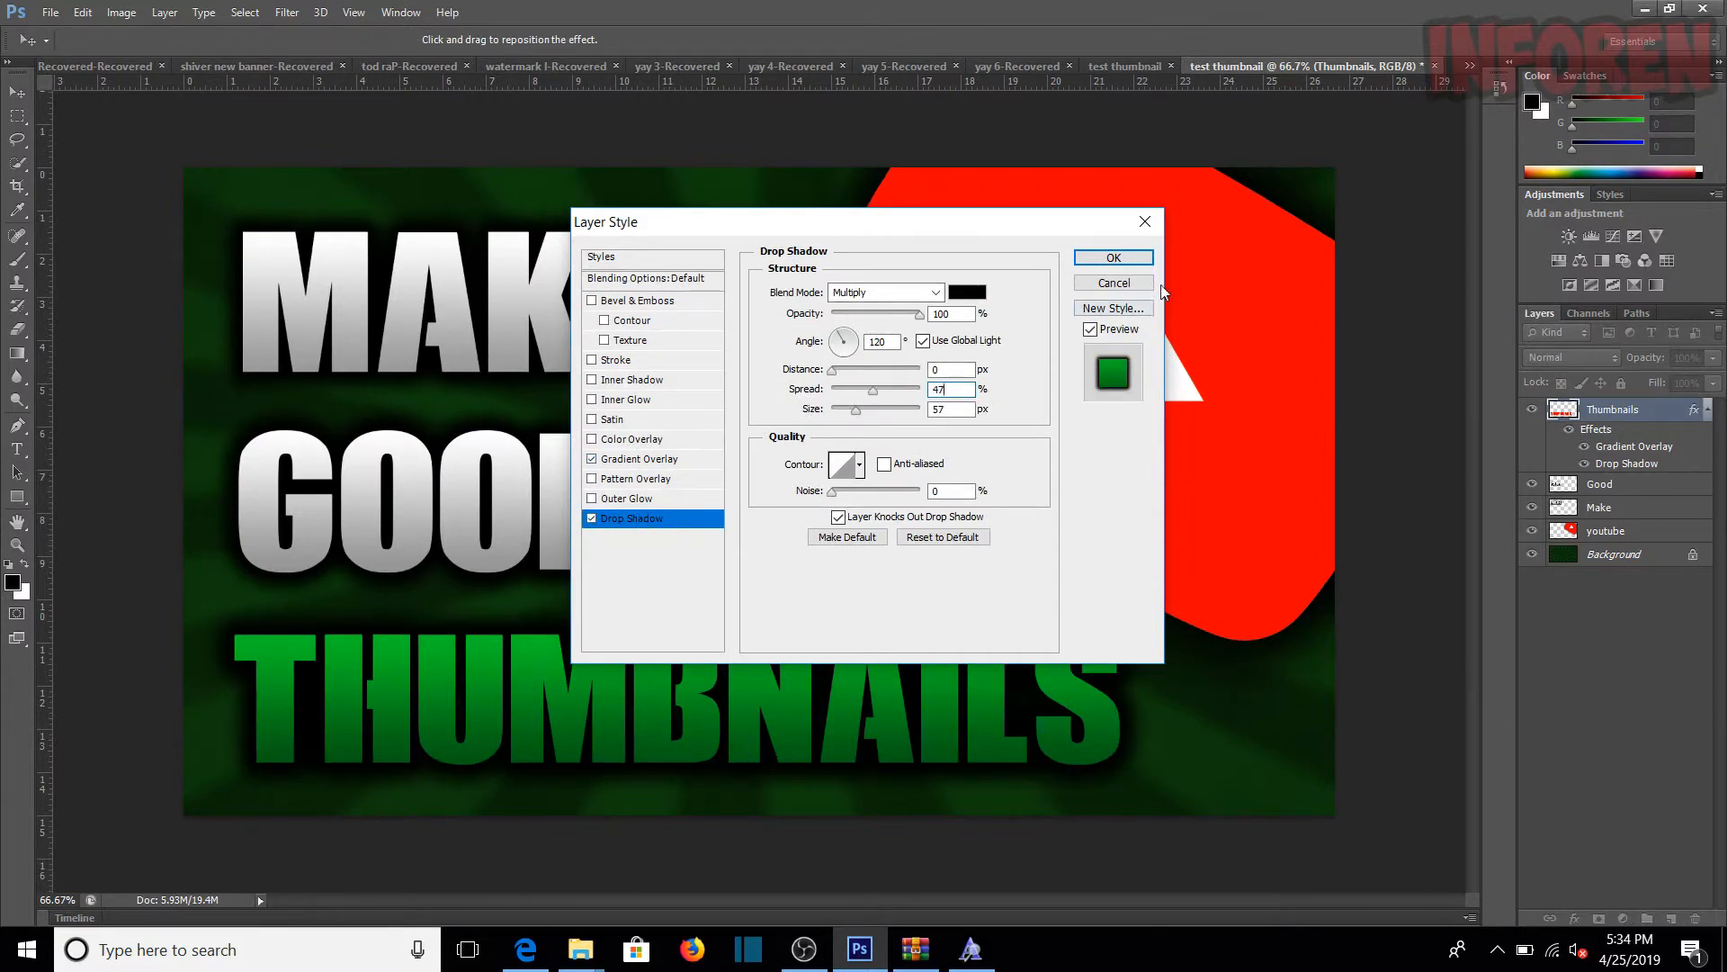
pyautogui.click(1114, 258)
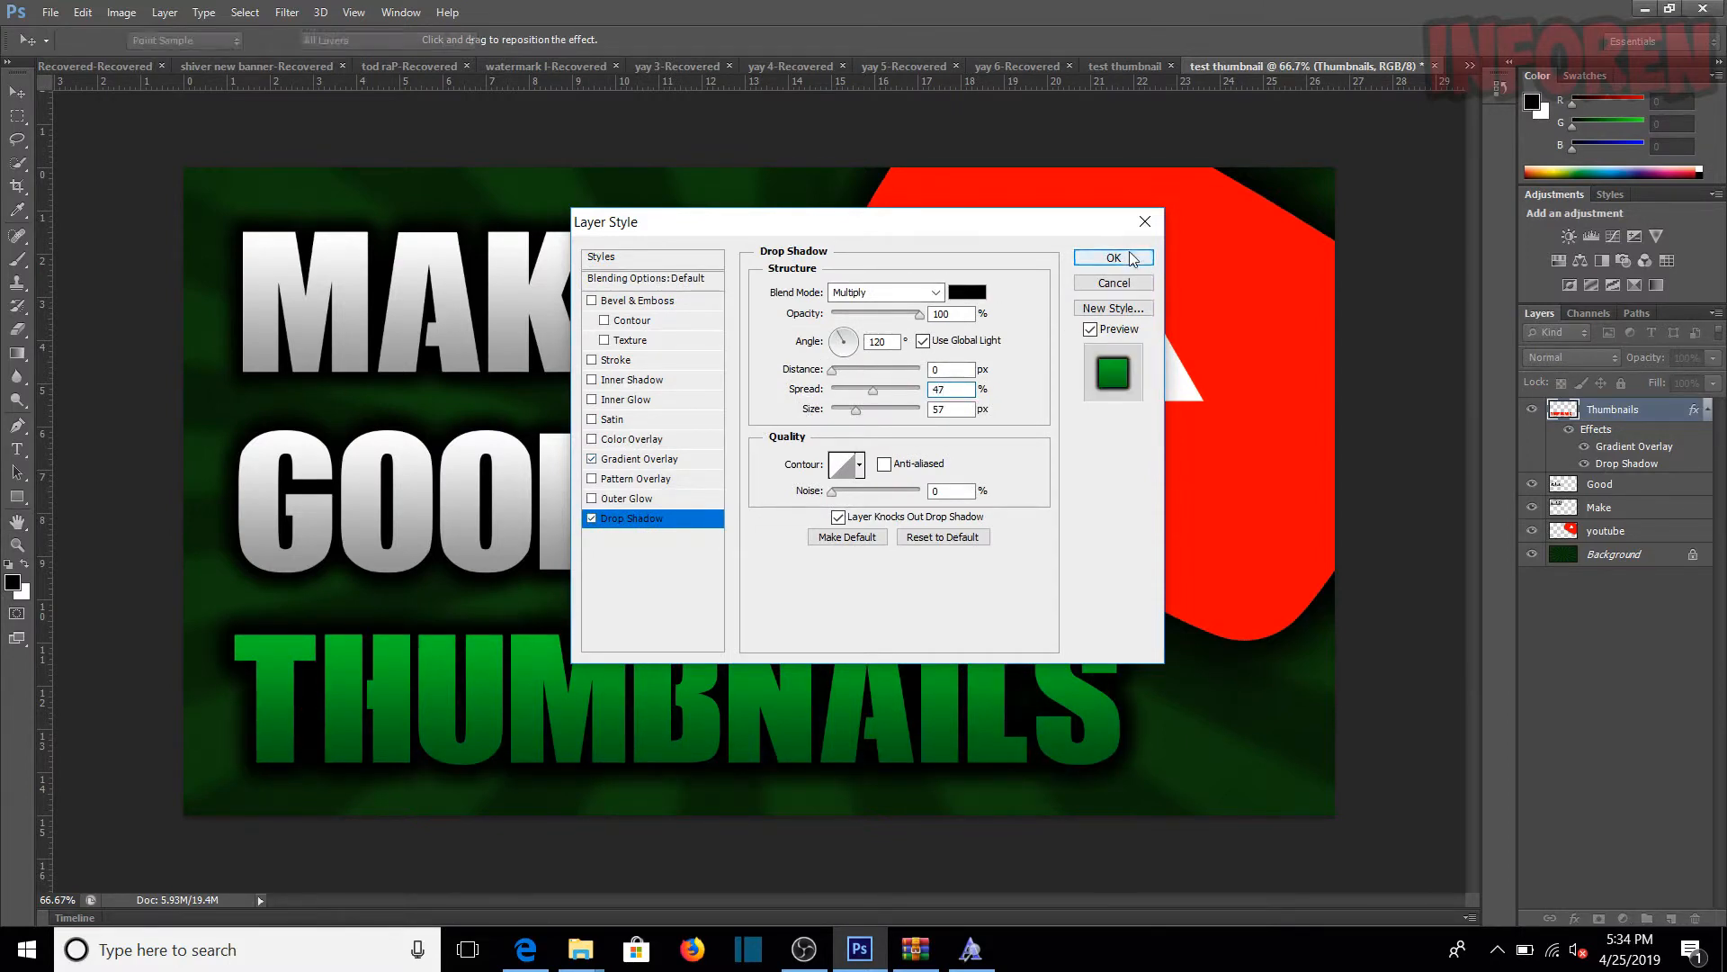
# Step: Rasterize the layer style of the Thumbnails layer and select the Background layer
pyautogui.rightClick(1644, 411)
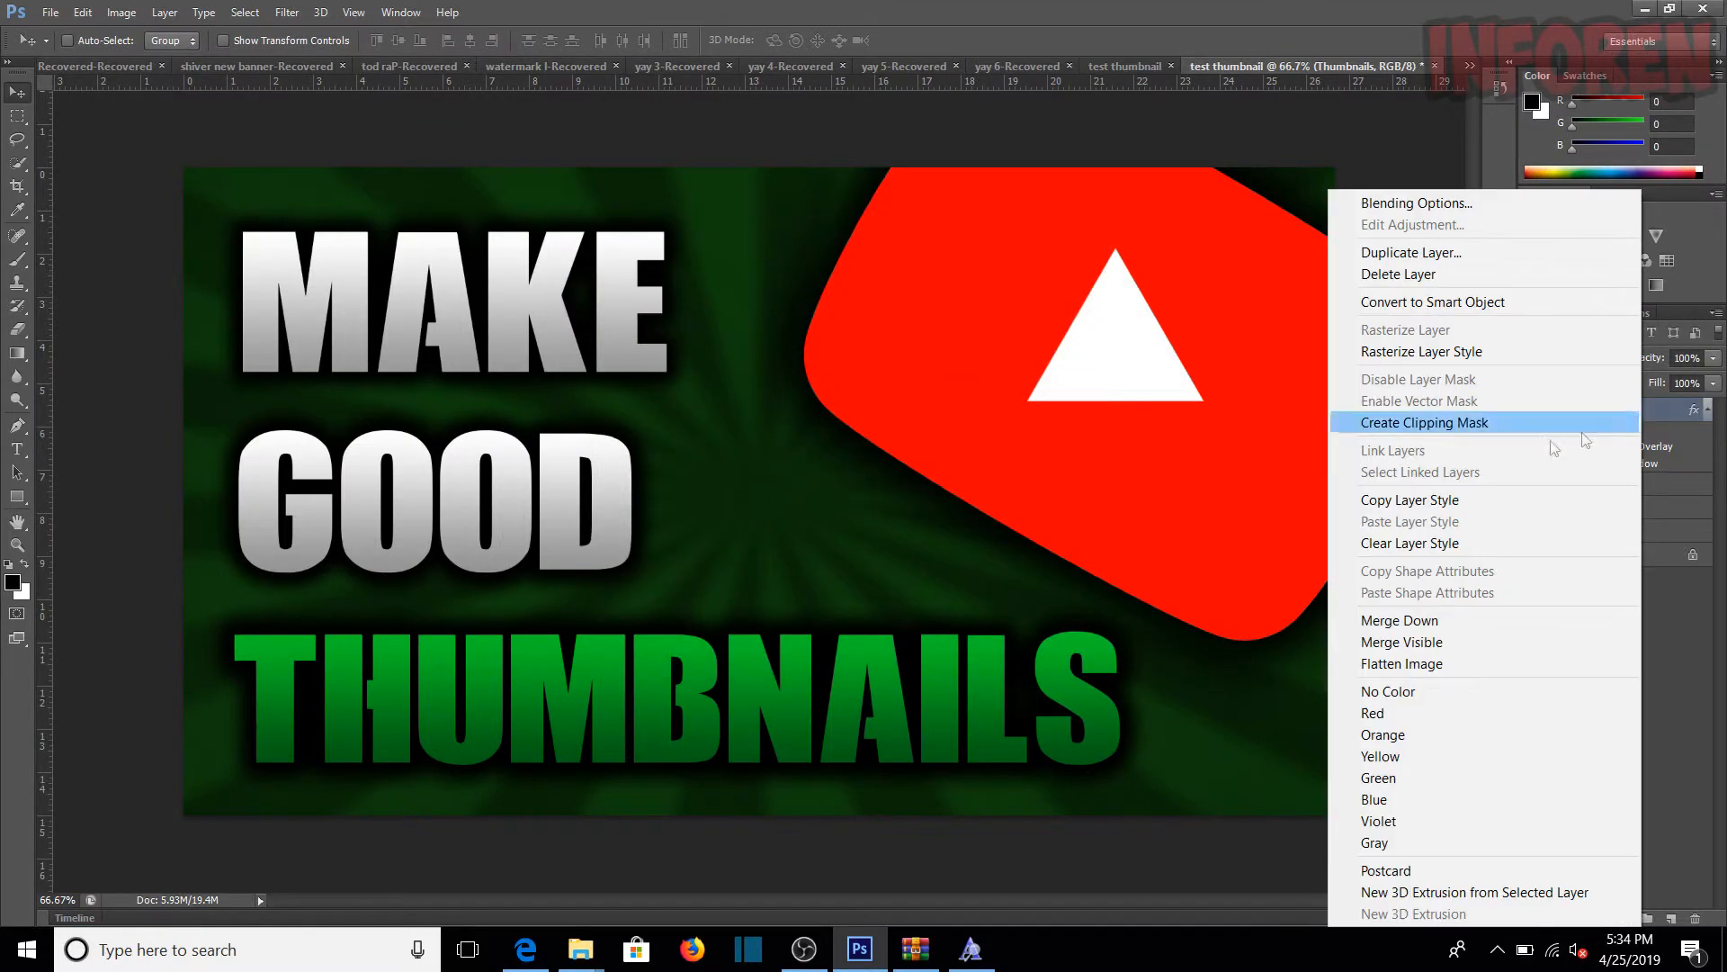
pyautogui.click(1490, 351)
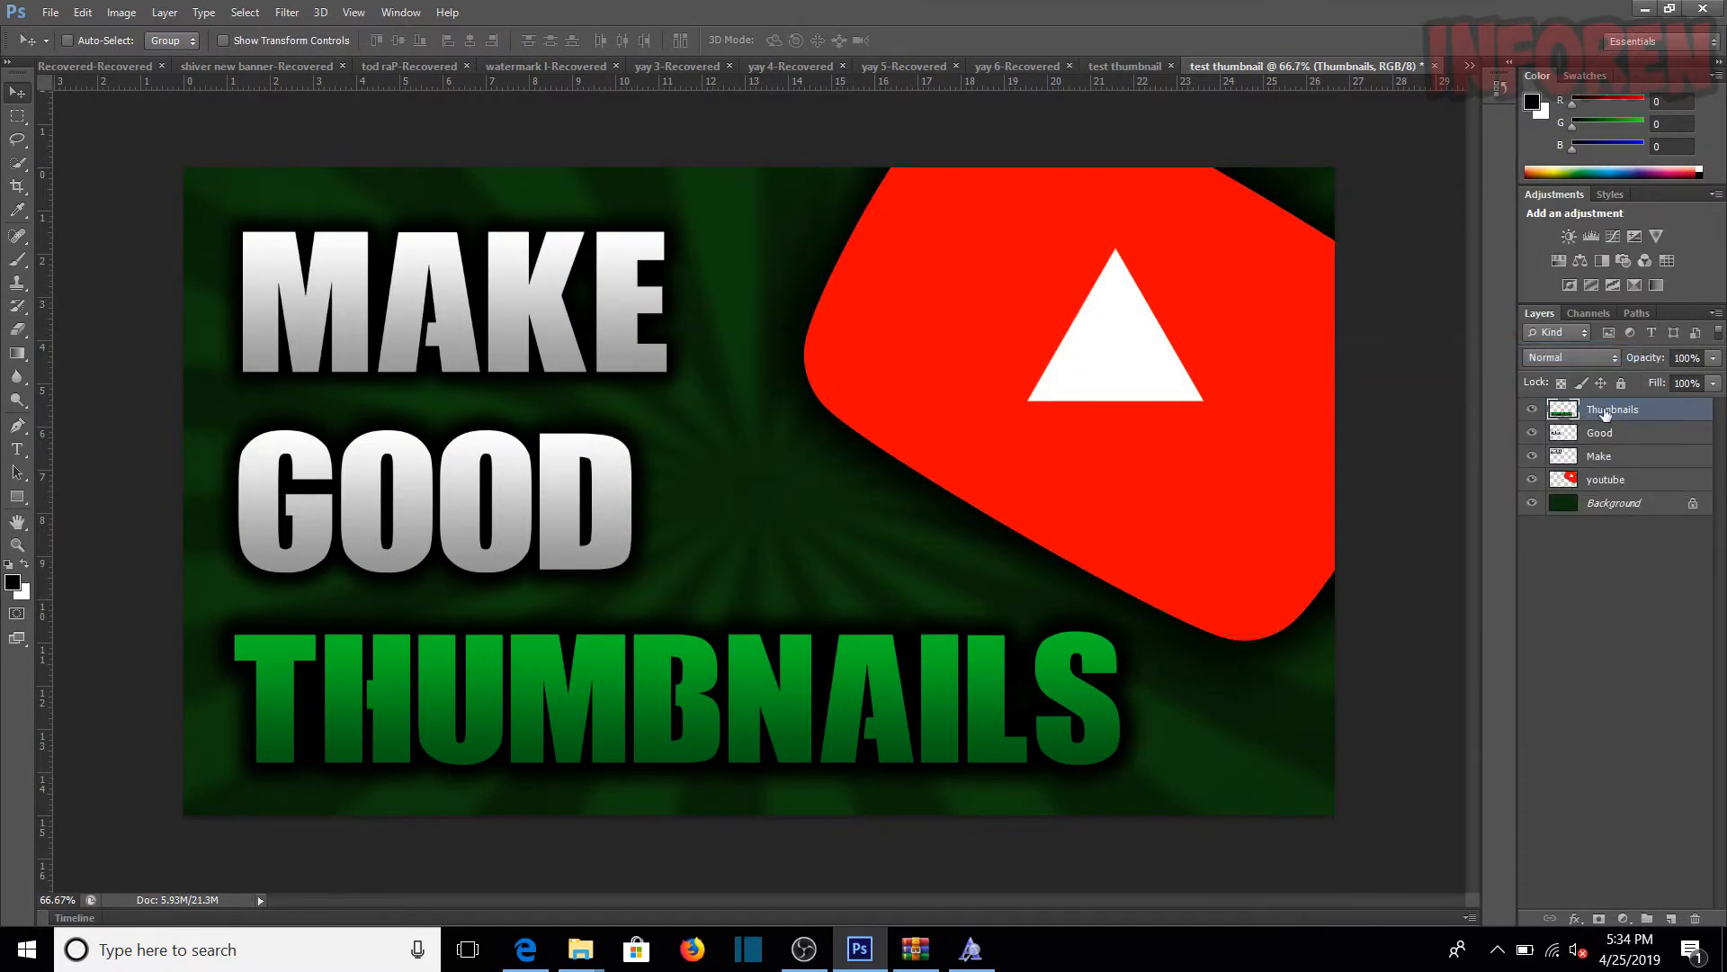
pyautogui.rightClick(1608, 416)
pyautogui.click(1662, 734)
pyautogui.click(1639, 505)
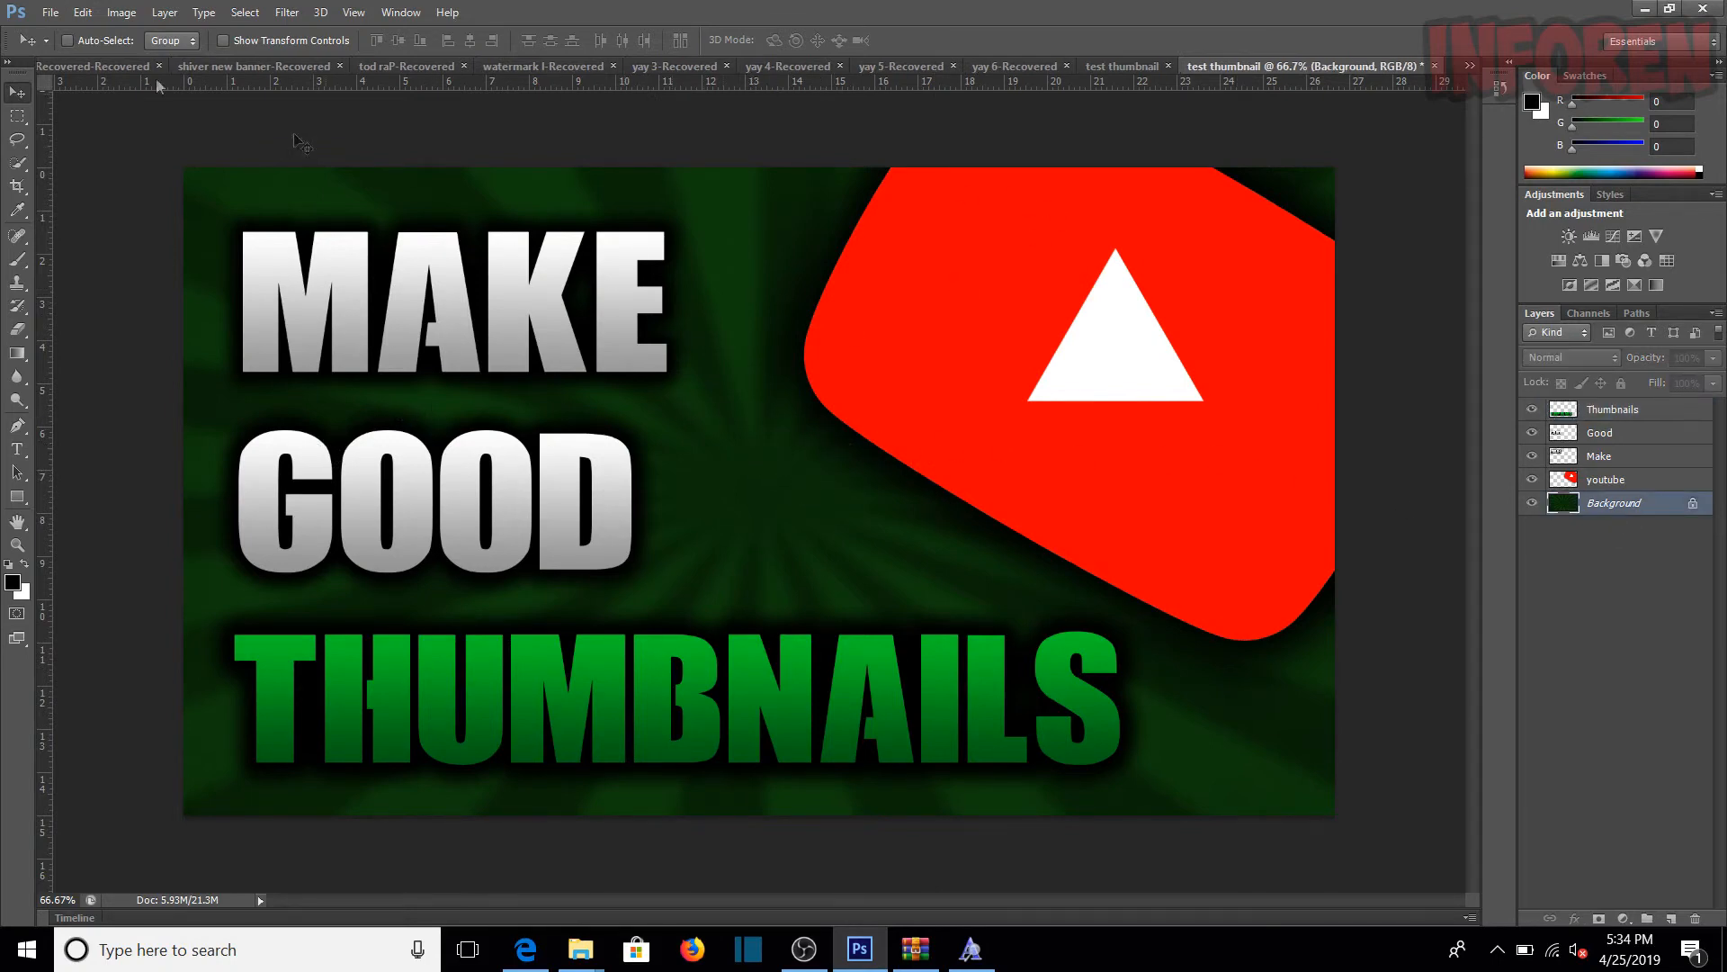
# Step: Save the image to the Desktop as a JPEG named test thumbnail with High quality and Baseline ("Standard") format
pyautogui.click(50, 12)
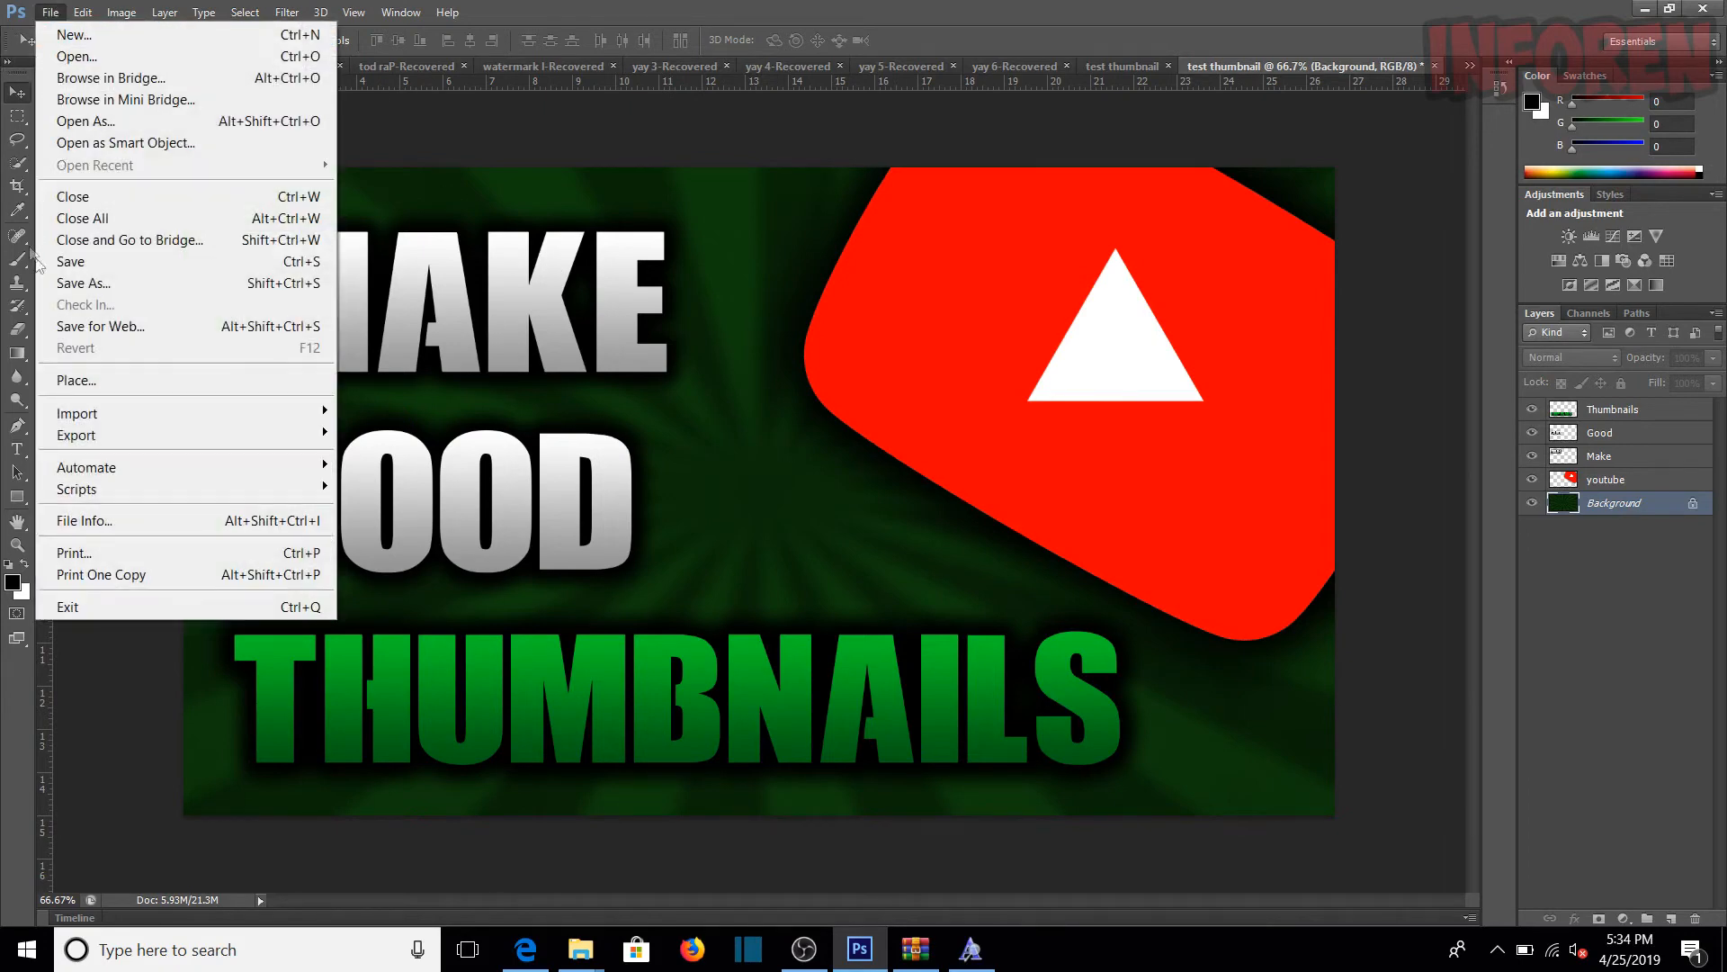
pyautogui.click(99, 284)
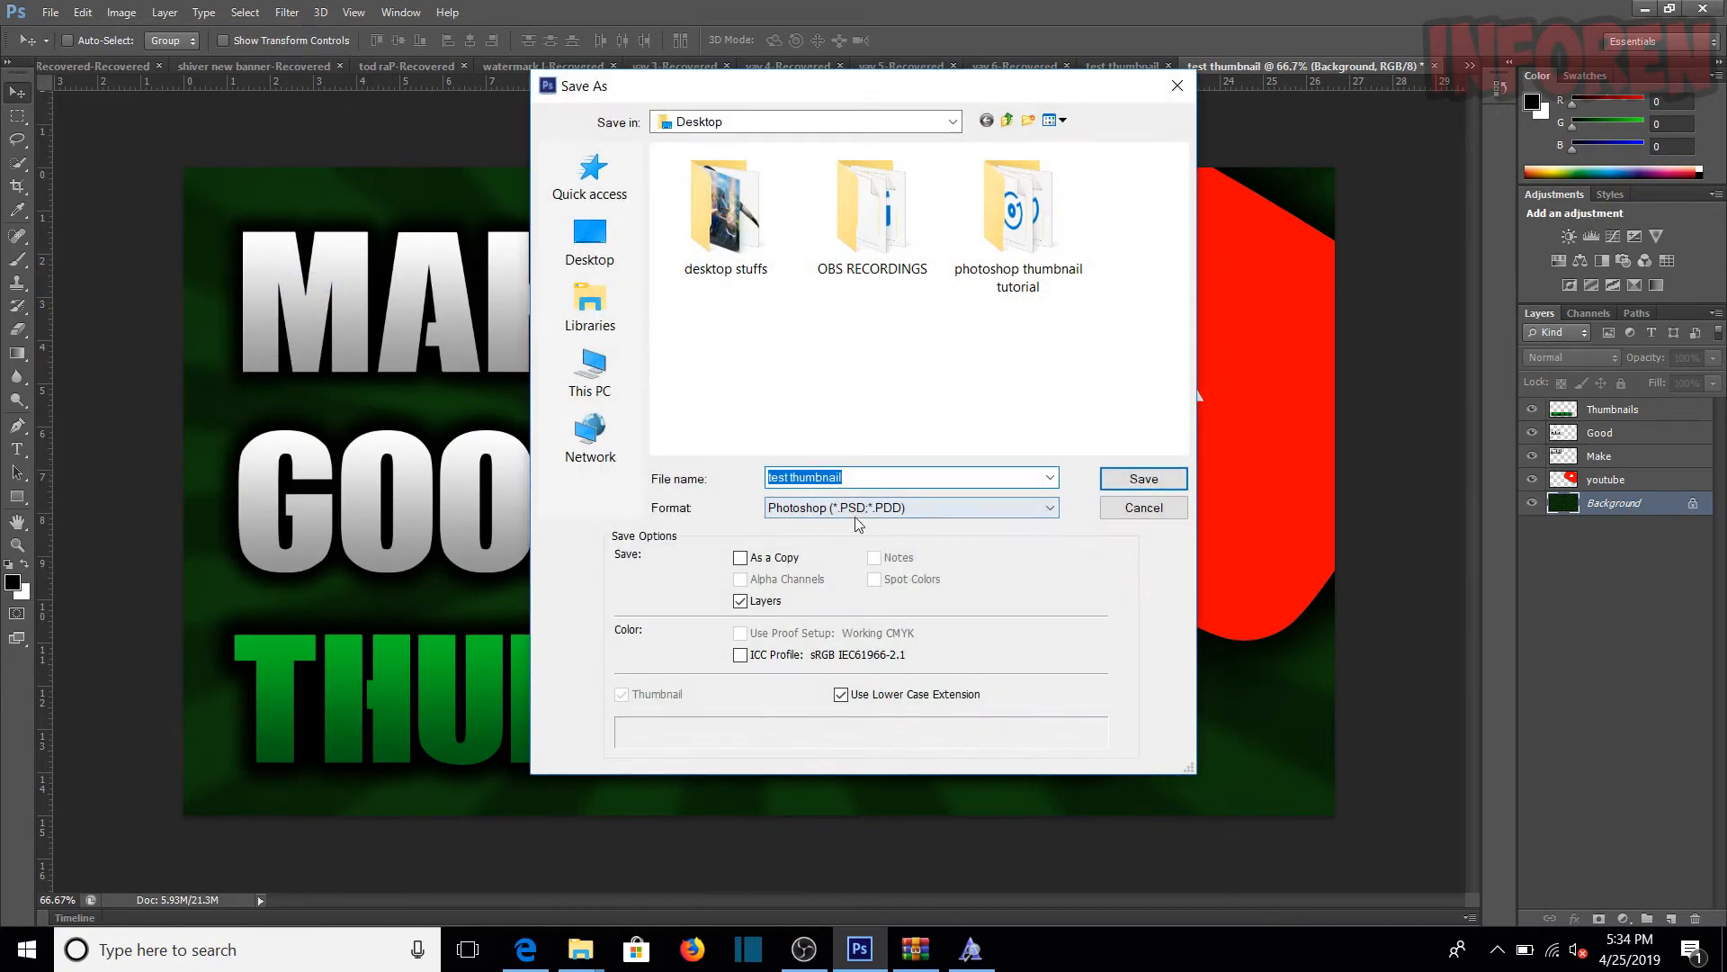
pyautogui.click(591, 239)
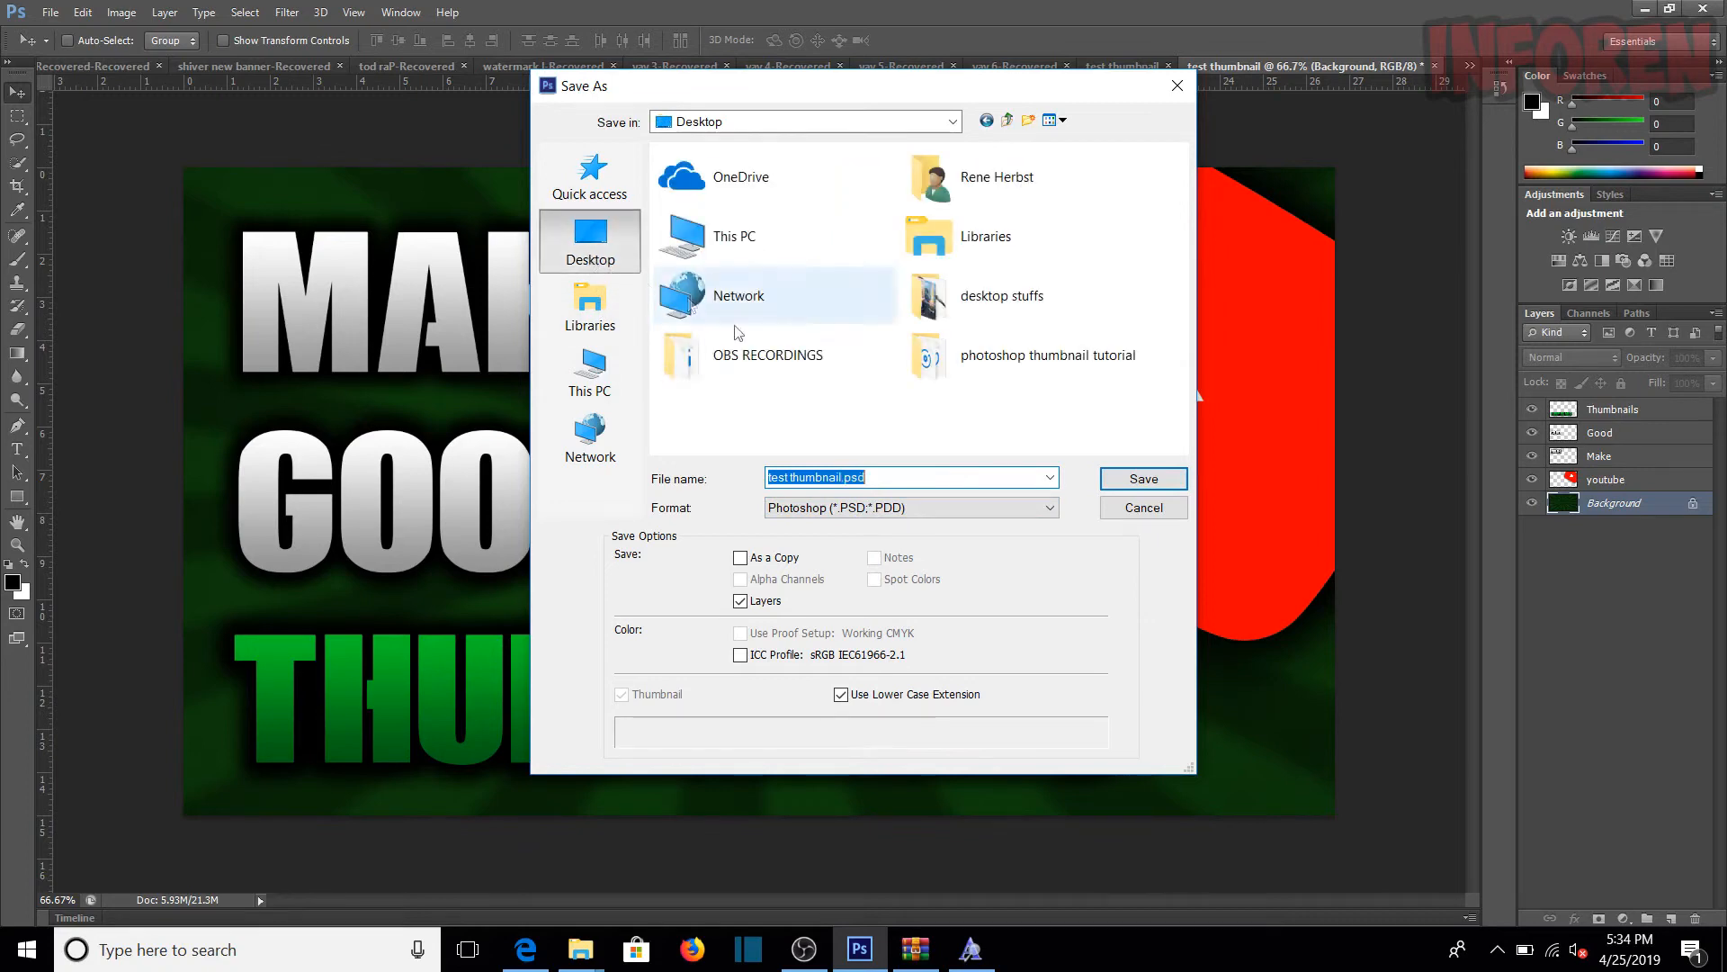
pyautogui.click(900, 509)
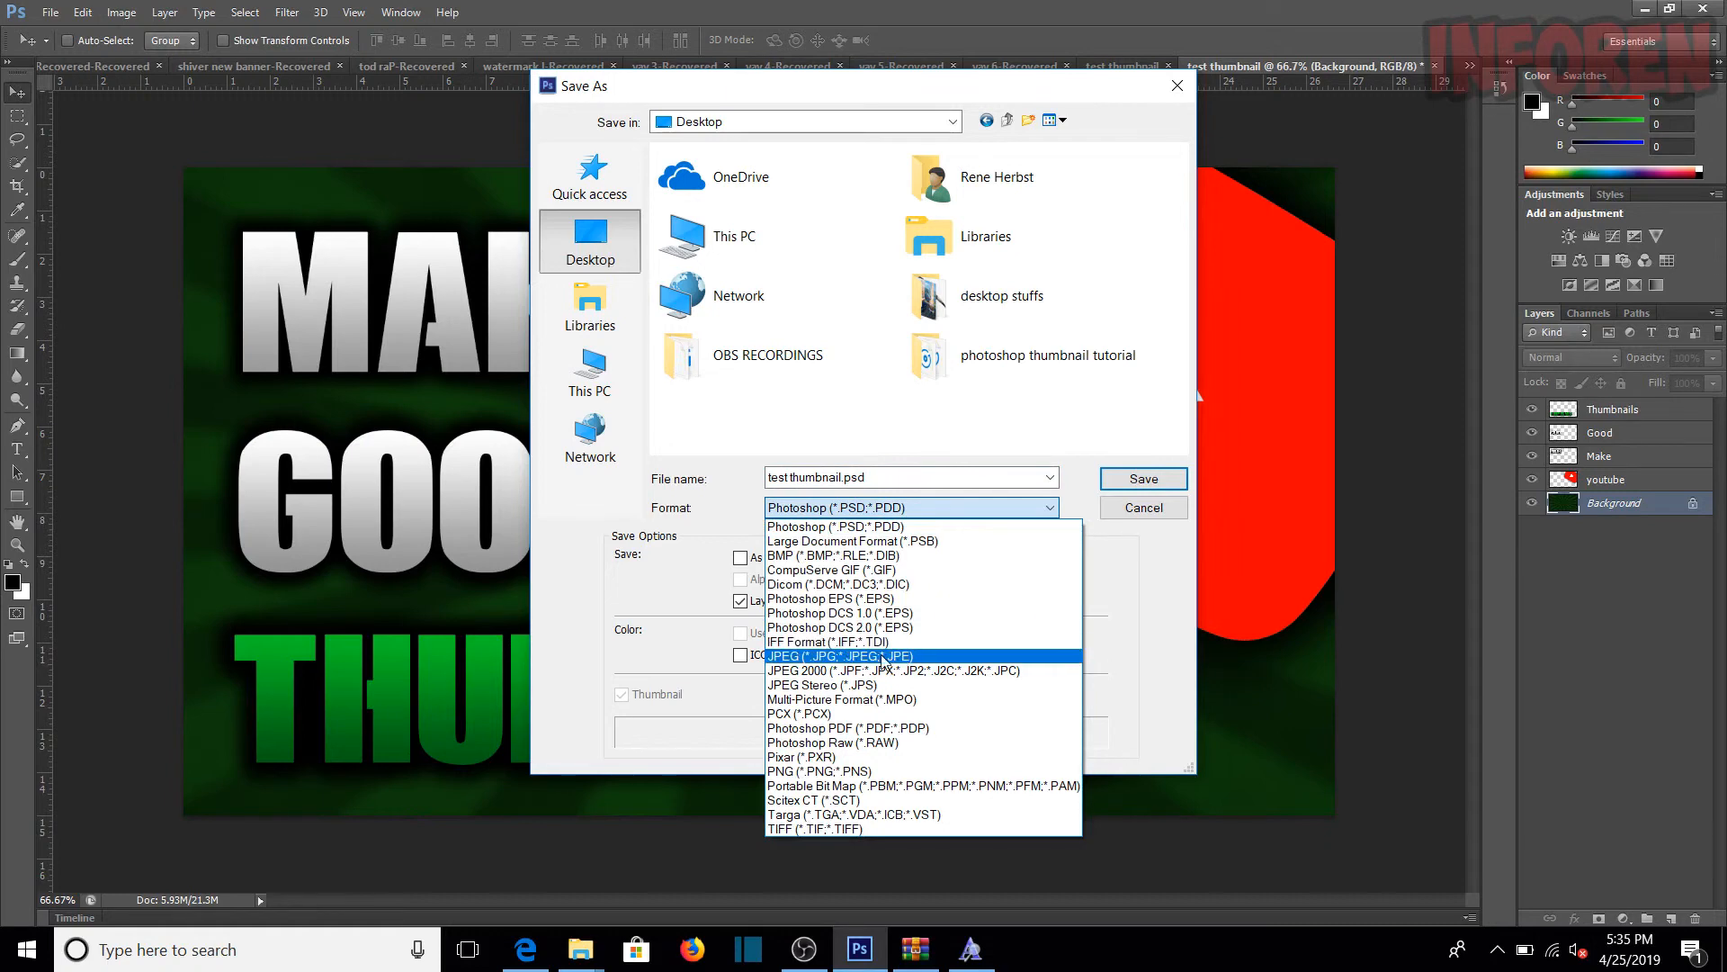
pyautogui.click(824, 656)
pyautogui.click(1135, 479)
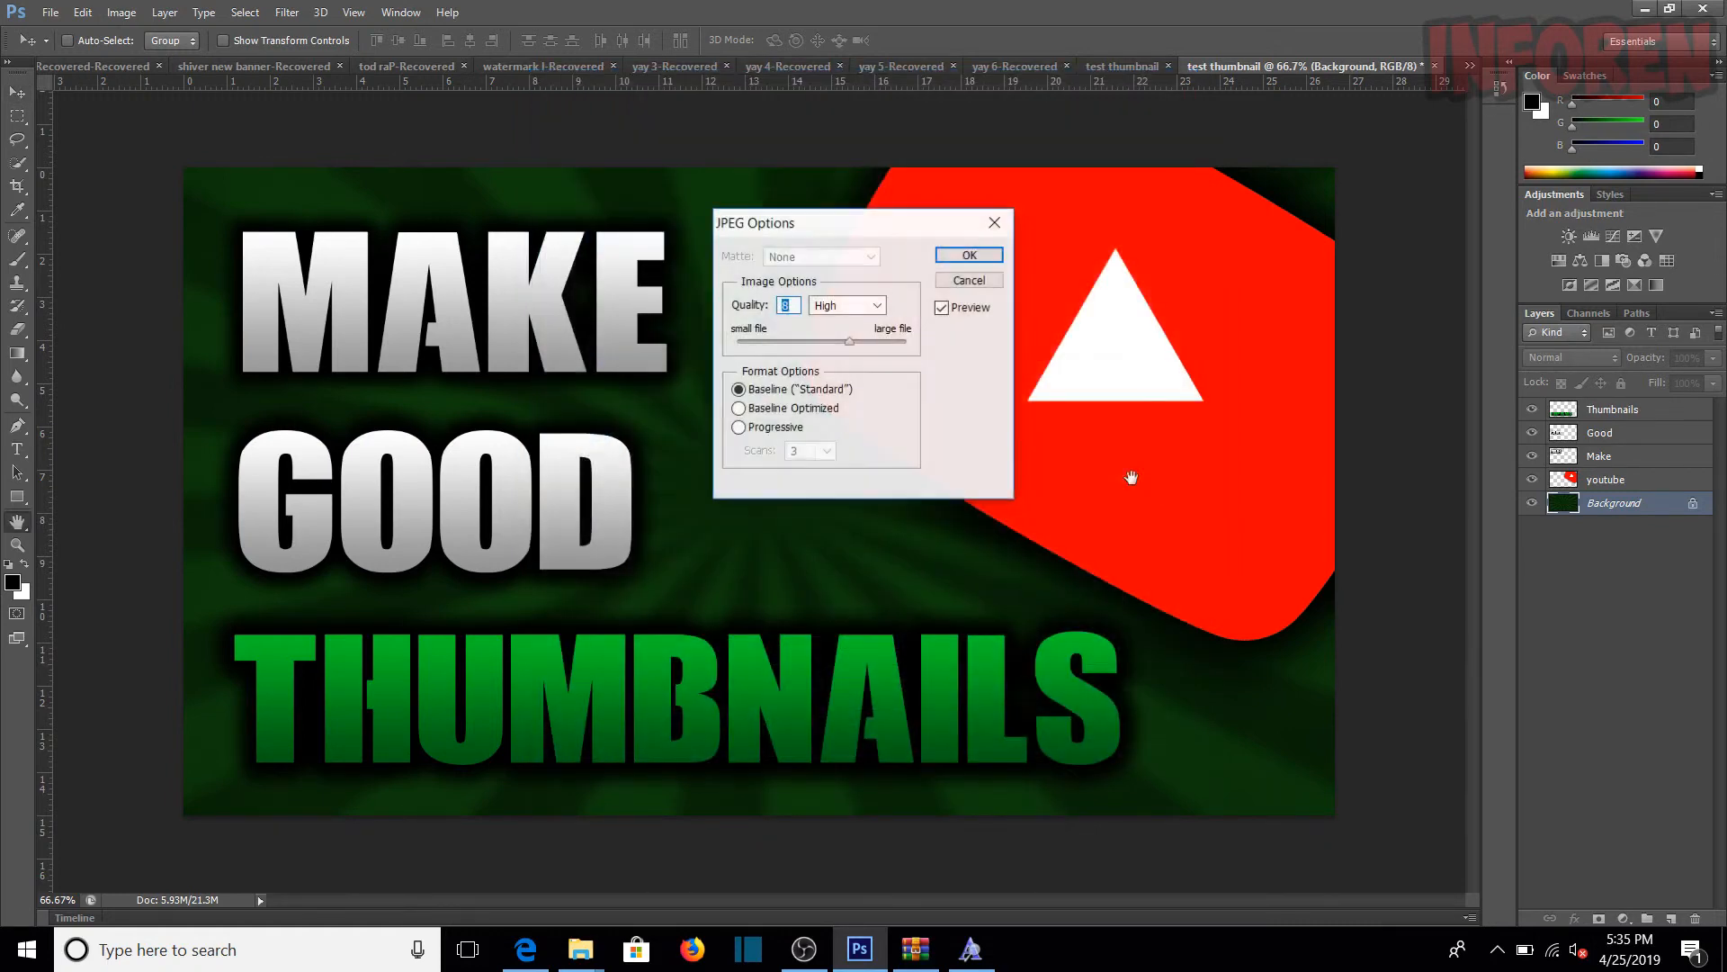
pyautogui.click(969, 255)
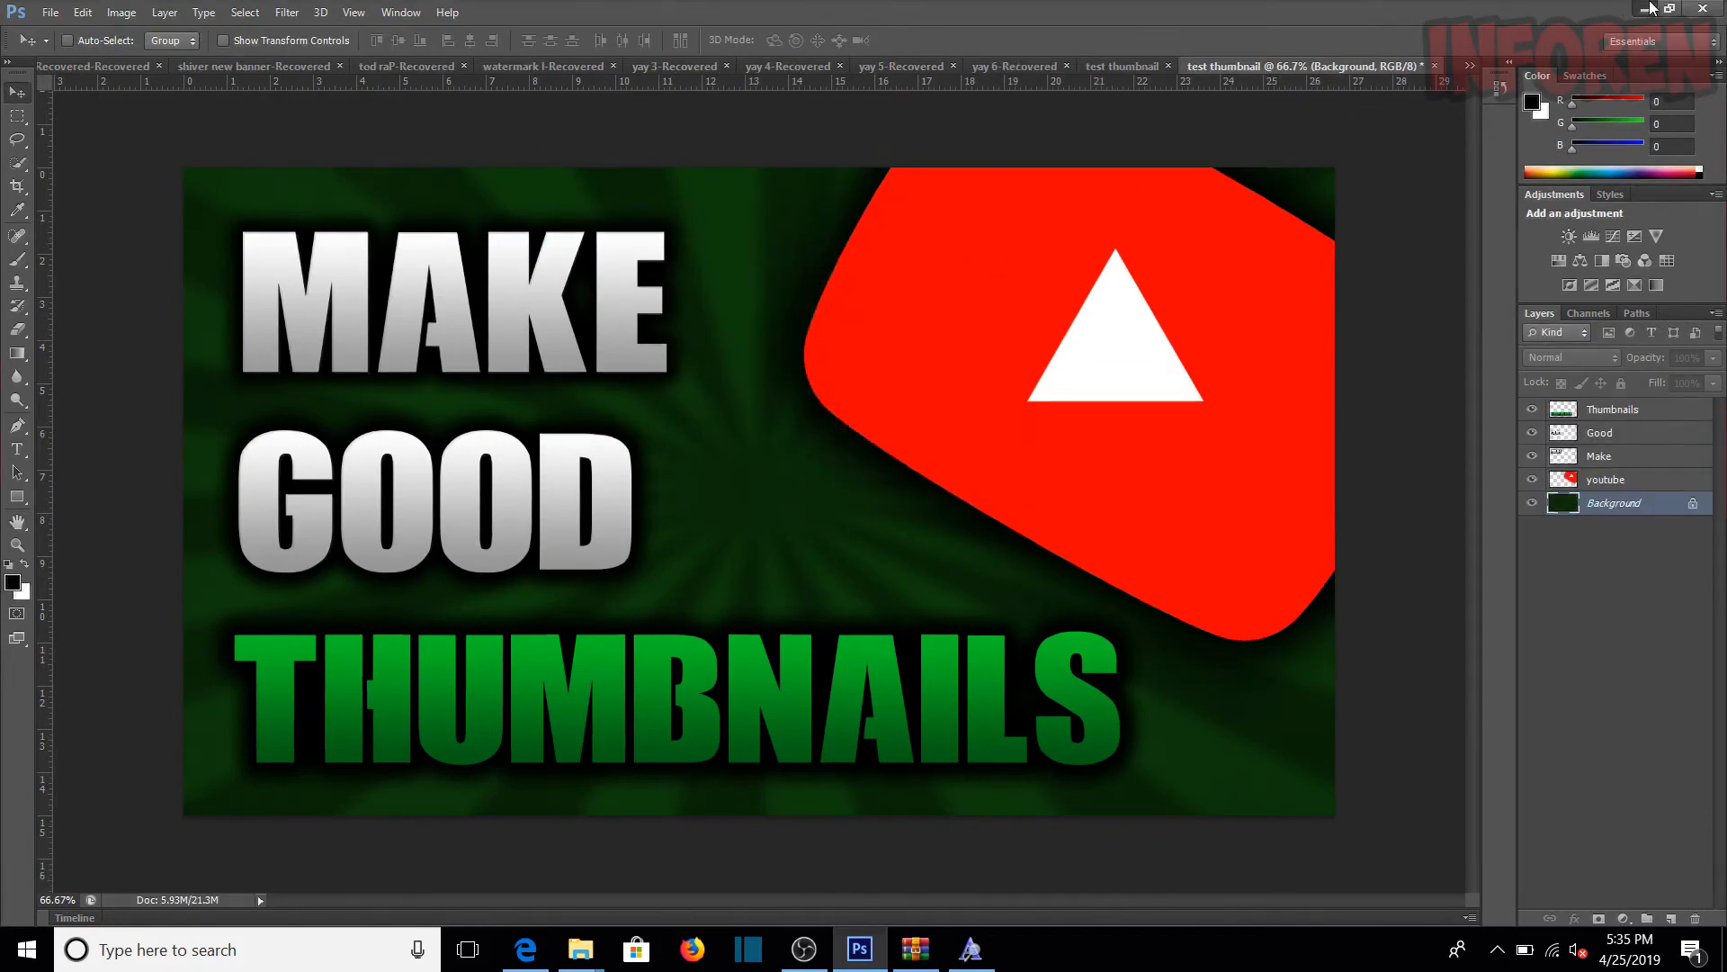
# Step: Switch to the Windows desktop and move the test thumbnail file to an empty area away from the other icons
pyautogui.click(1645, 9)
pyautogui.moveTo(207, 782); pyautogui.dragTo(580, 275)
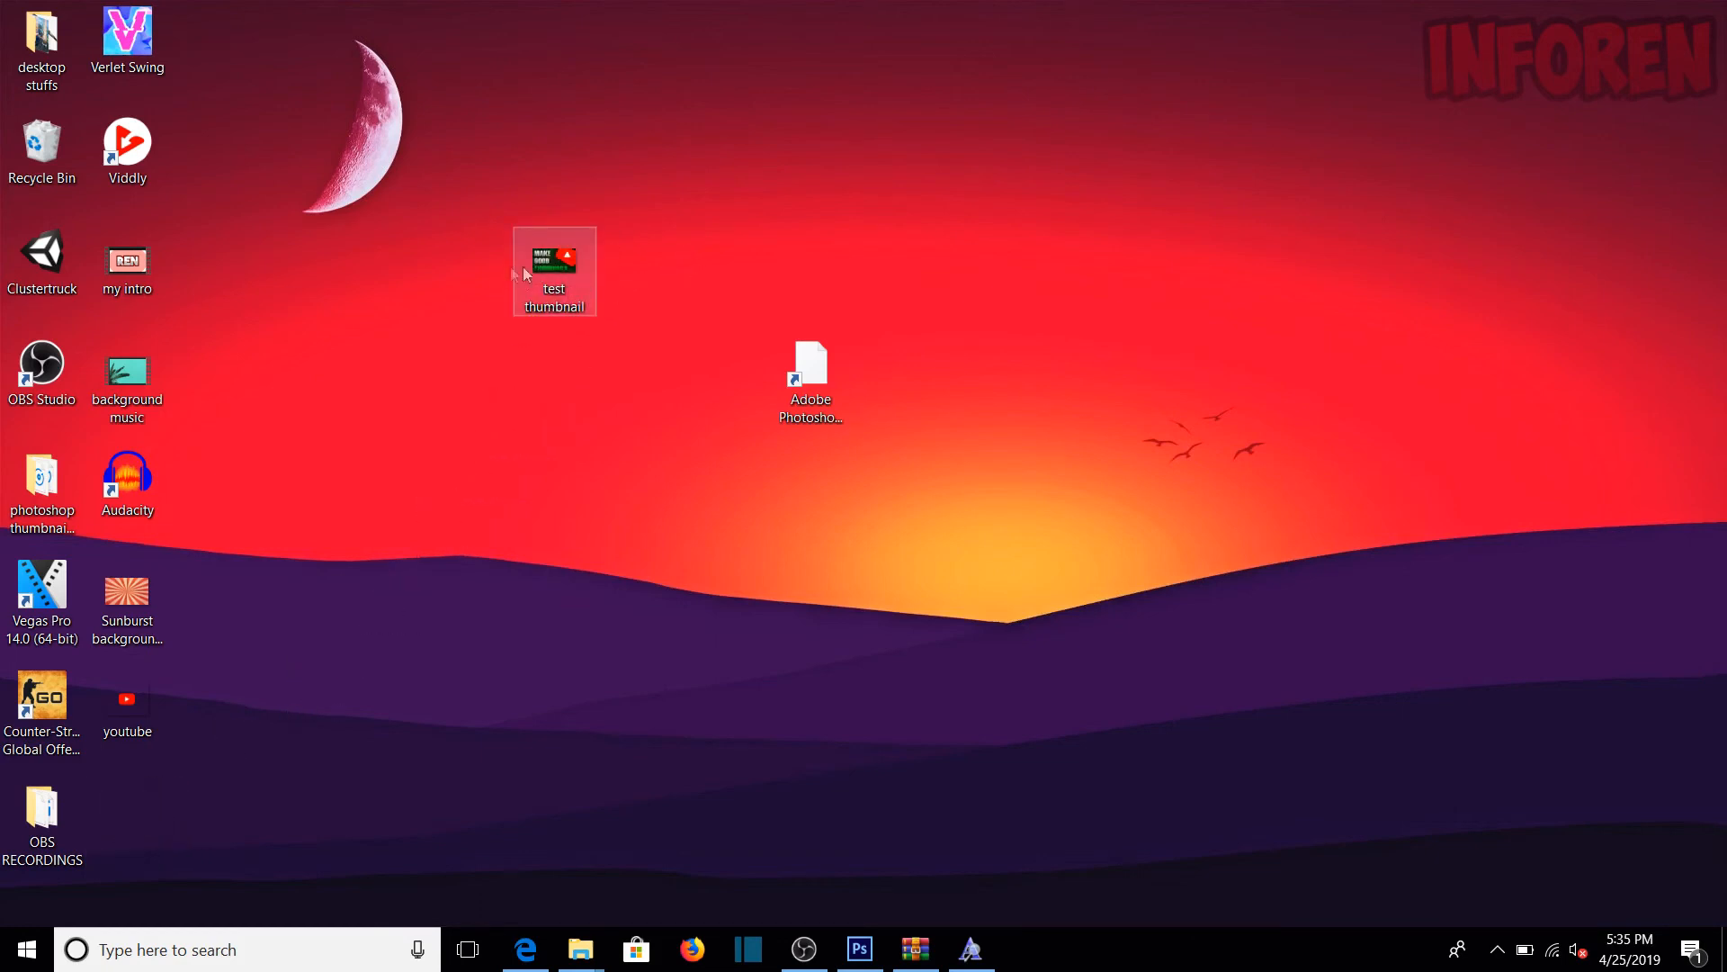